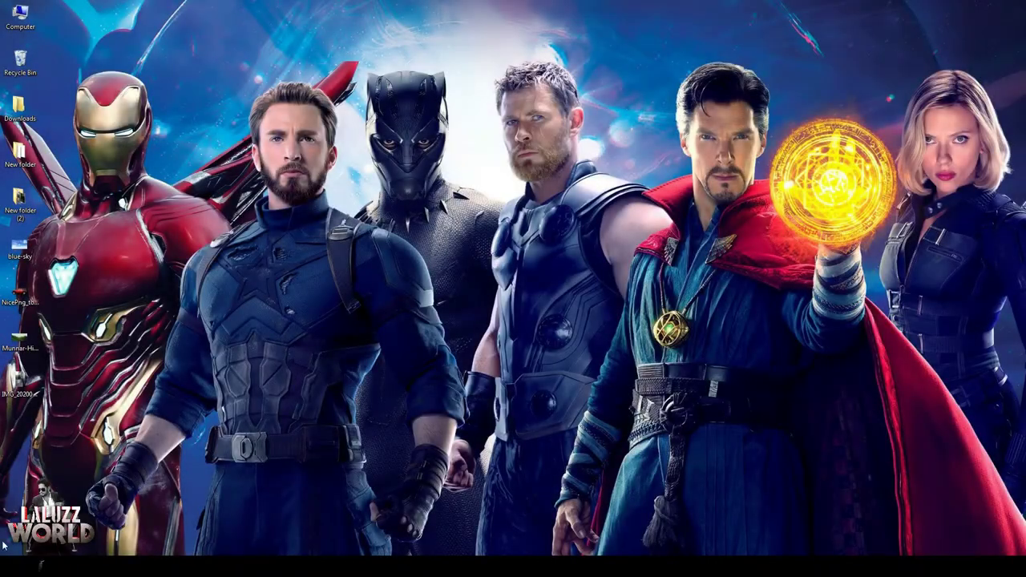
Step: Launch Photoshop from the Windows Start screen tile
{"action": "left_click", "coordinate": [3, 545]}
{"action": "left_click", "coordinate": [774, 223]}
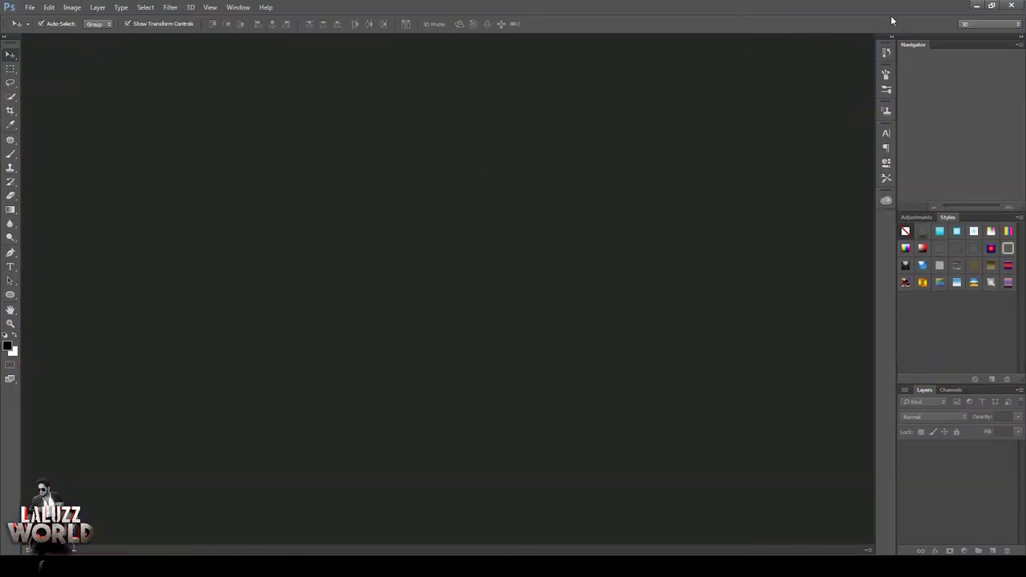
Step: Open IMG_20200827_180535 from the Desktop as a new document
{"action": "left_click", "coordinate": [29, 8]}
{"action": "left_click", "coordinate": [30, 9]}
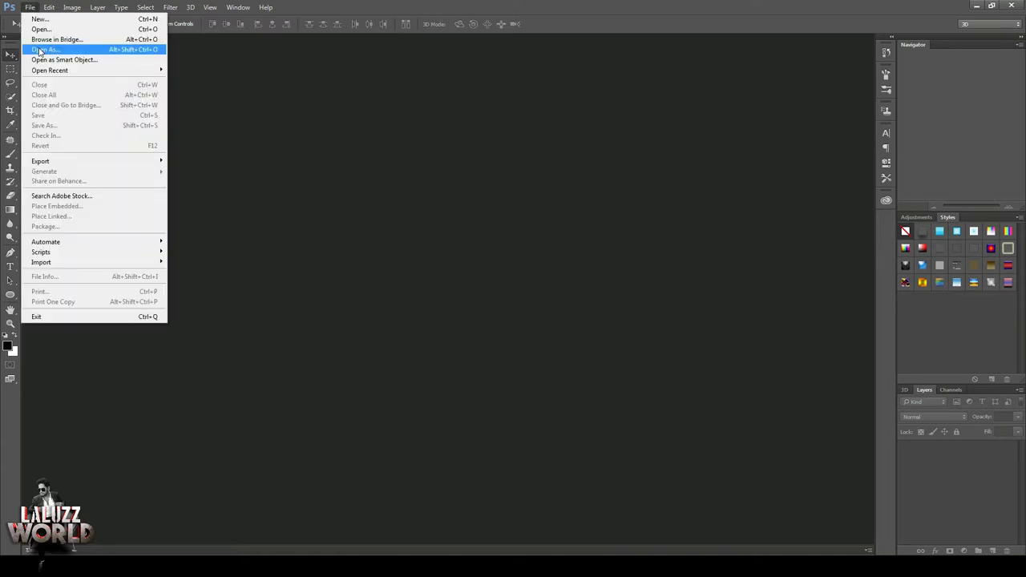
{"action": "left_click", "coordinate": [40, 27]}
{"action": "left_click", "coordinate": [183, 156]}
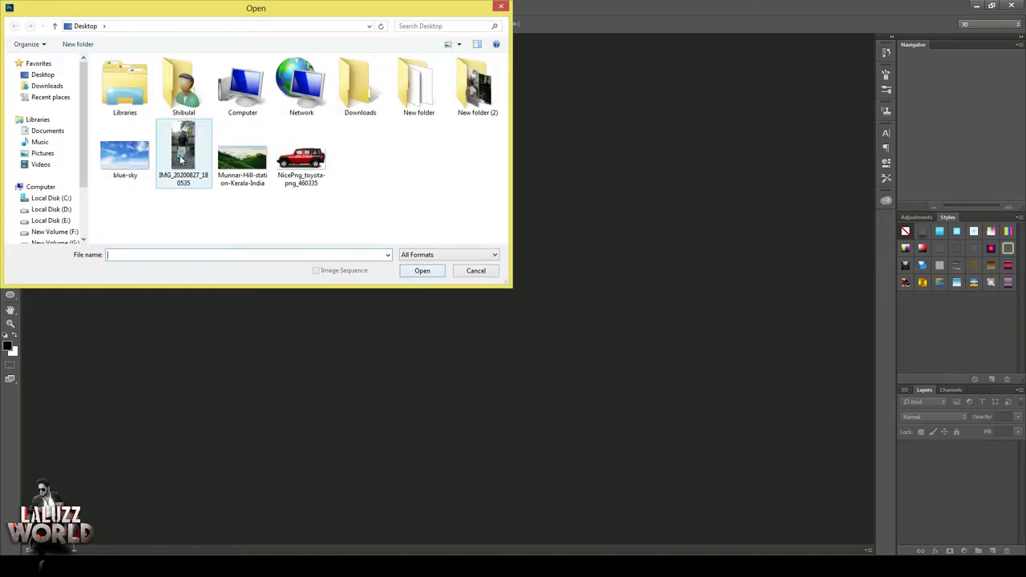
{"action": "left_click", "coordinate": [424, 270]}
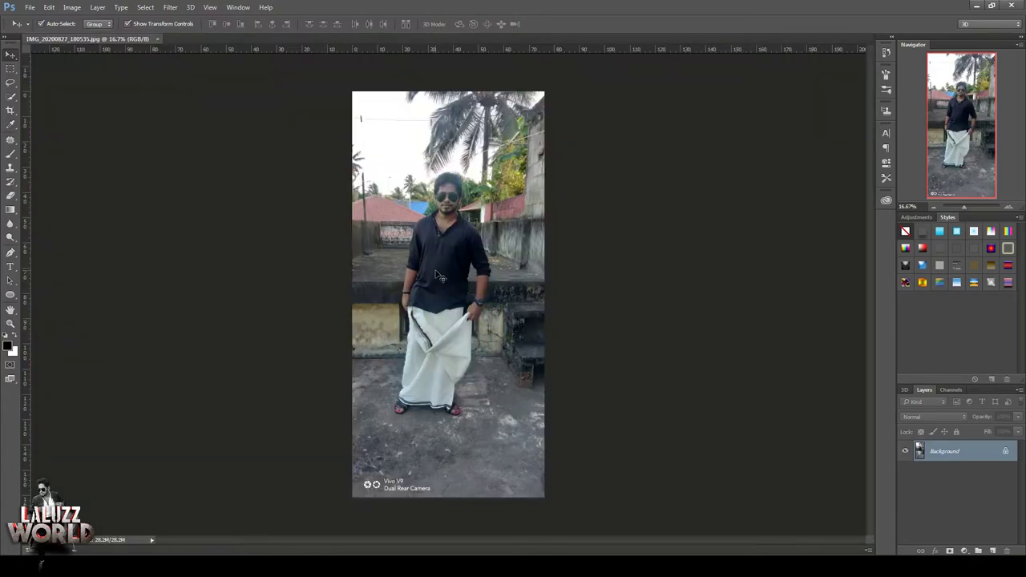
Step: Zoom the photo to 200% with the Navigator and pan to the man's left foot
{"action": "left_click", "coordinate": [1009, 209]}
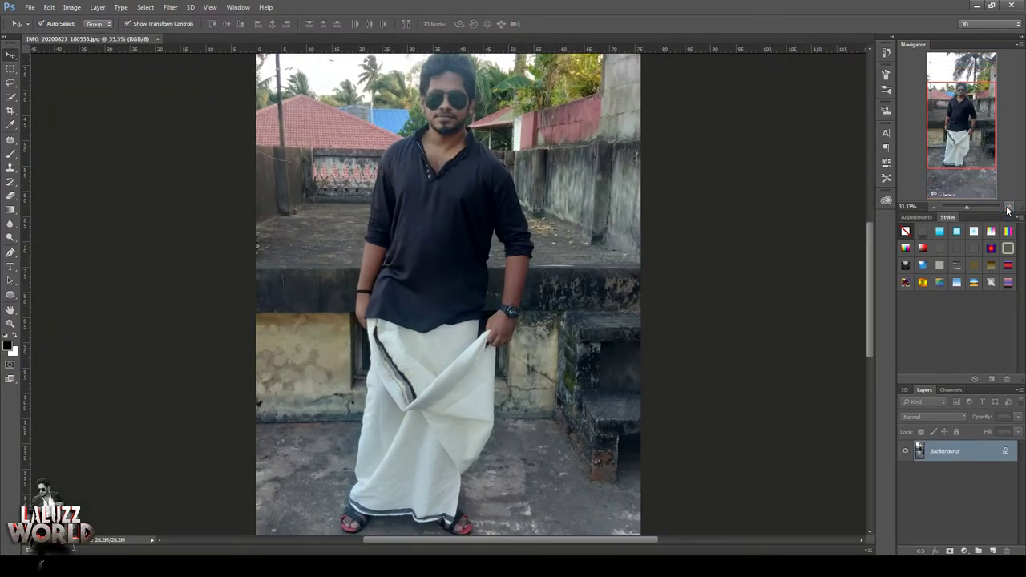
{"action": "left_click", "coordinate": [1008, 209]}
{"action": "left_click", "coordinate": [1008, 209]}
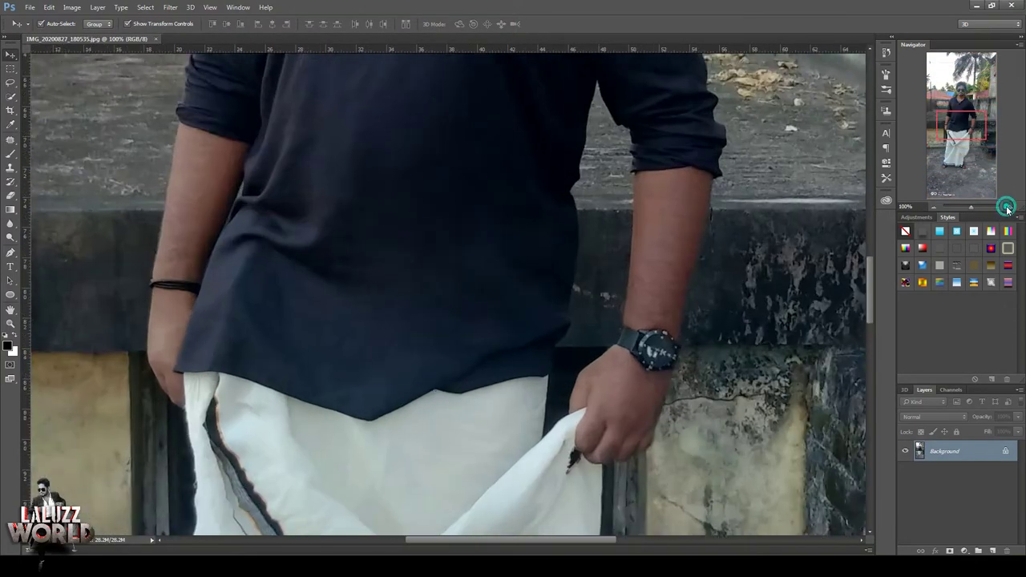
{"action": "left_click", "coordinate": [1008, 209]}
{"action": "left_click", "coordinate": [949, 166]}
{"action": "left_click_drag", "start_coordinate": [949, 167], "coordinate": [947, 163]}
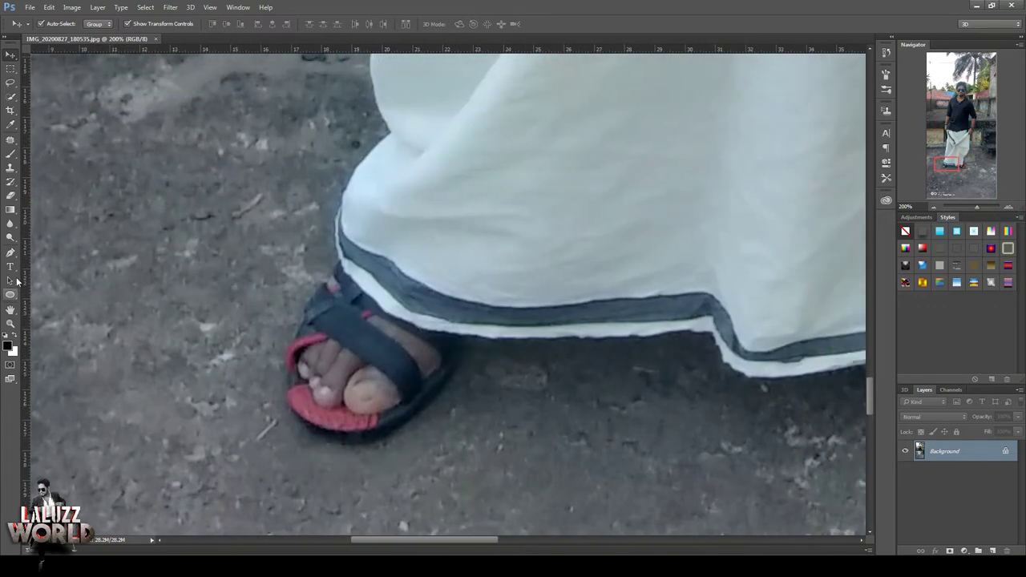
Step: Start a Pen path around the sandal toe and up the dhoti edge
{"action": "key", "text": "p"}
{"action": "left_click", "coordinate": [473, 338]}
{"action": "left_click", "coordinate": [463, 362]}
{"action": "left_click", "coordinate": [450, 380]}
{"action": "left_click", "coordinate": [440, 394]}
{"action": "key", "text": "ctrl+alt+z"}
{"action": "key", "text": "ctrl+alt+z"}
{"action": "mouse_move", "coordinate": [398, 429]}
{"action": "left_mouse_down"}
{"action": "mouse_move", "coordinate": [377, 441]}
{"action": "mouse_move", "coordinate": [312, 436]}
{"action": "left_mouse_up"}
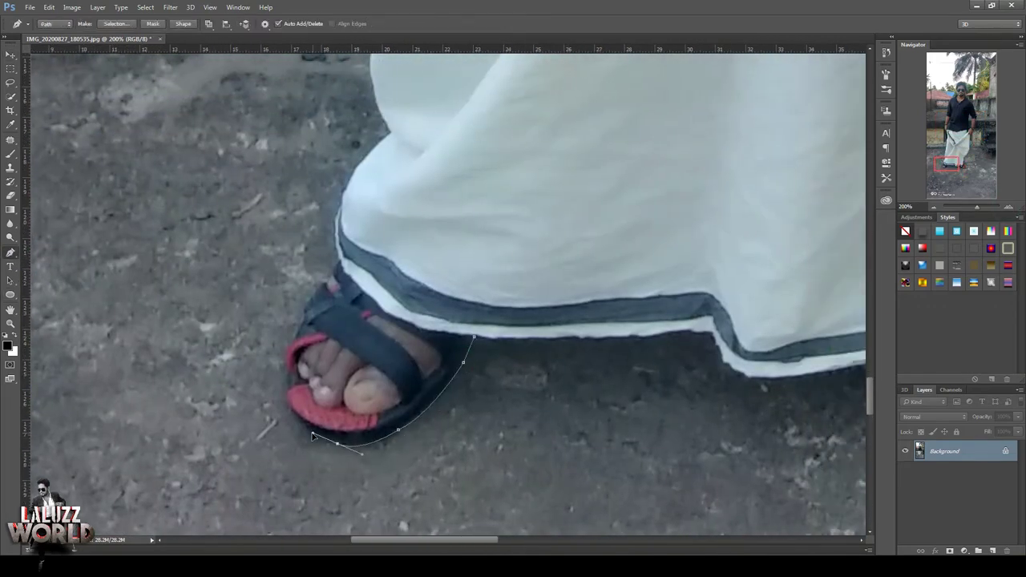
{"action": "left_click_drag", "start_coordinate": [279, 364], "coordinate": [282, 363]}
{"action": "left_click", "coordinate": [293, 338]}
{"action": "left_click", "coordinate": [305, 321]}
Step: Continue the path up the cloth edge, past the hand, to the arm
{"action": "scroll", "coordinate": [377, 148], "scroll_direction": "up", "scroll_amount": 3}
{"action": "left_click", "coordinate": [370, 236]}
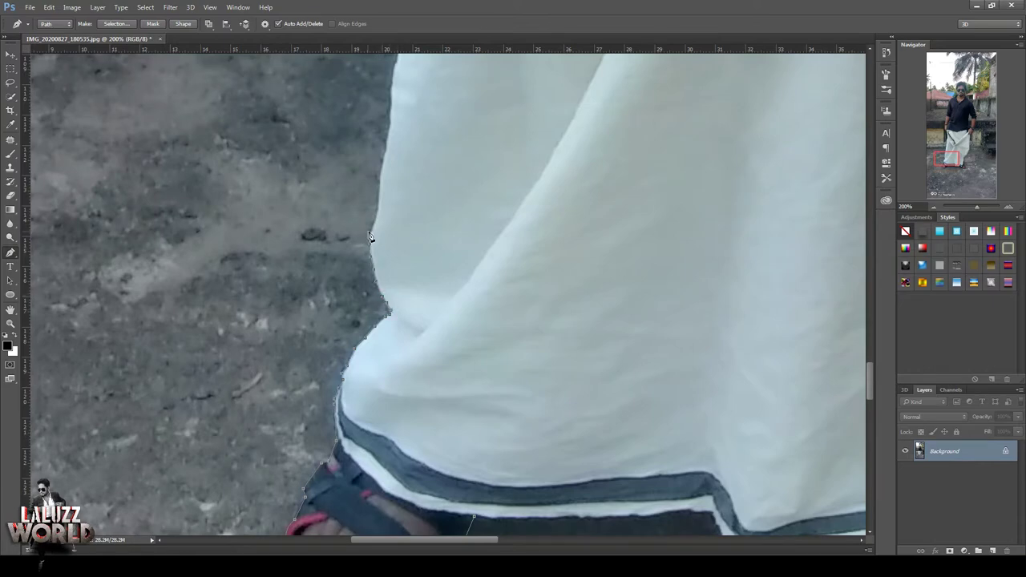
{"action": "mouse_move", "coordinate": [395, 68]}
{"action": "left_mouse_down"}
{"action": "mouse_move", "coordinate": [417, 168]}
{"action": "mouse_move", "coordinate": [407, 320]}
{"action": "left_mouse_up"}
{"action": "left_click", "coordinate": [418, 213]}
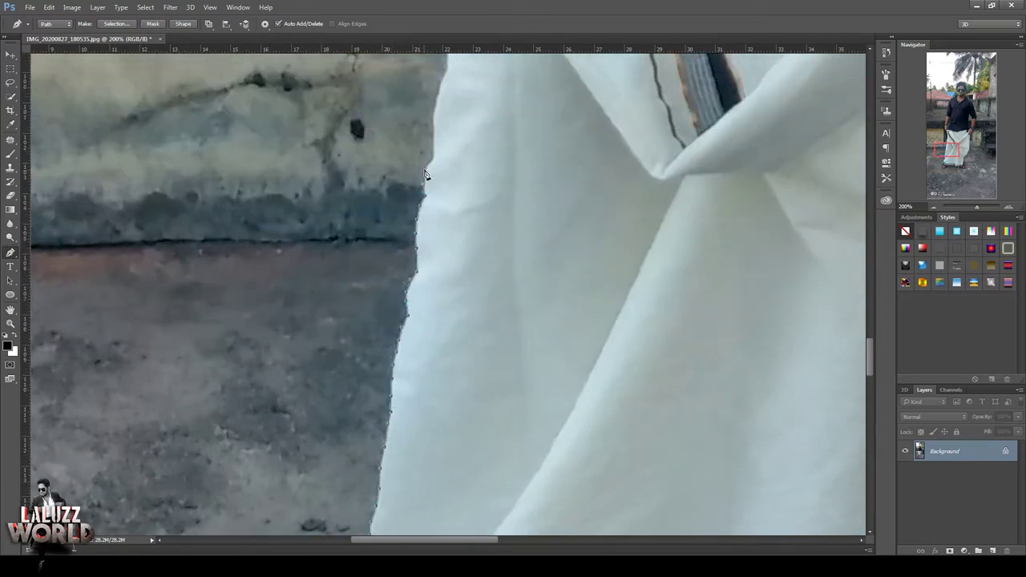
{"action": "scroll", "coordinate": [447, 255], "scroll_direction": "up", "scroll_amount": 5}
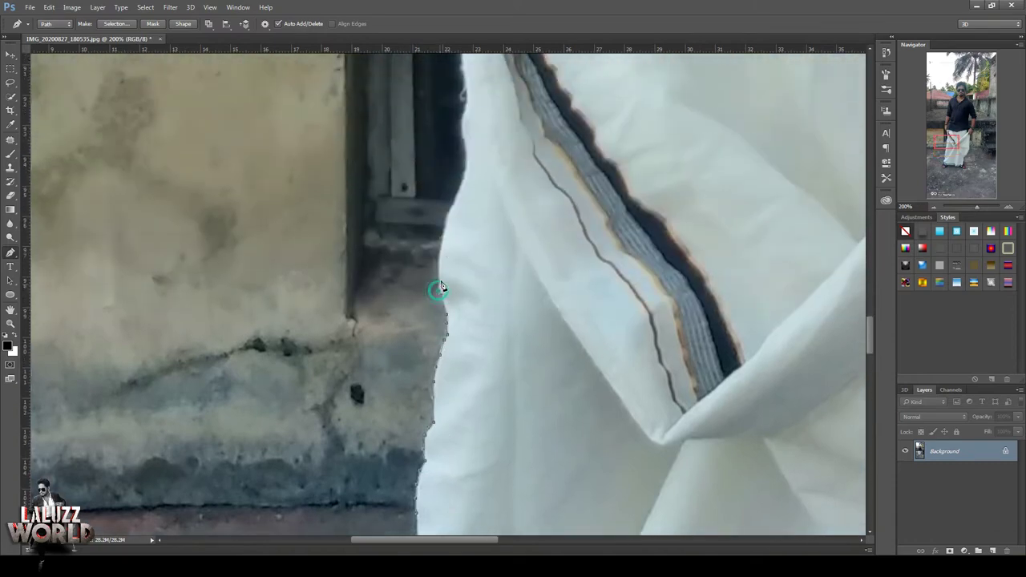
{"action": "left_click", "coordinate": [458, 130]}
{"action": "scroll", "coordinate": [473, 152], "scroll_direction": "up", "scroll_amount": 4}
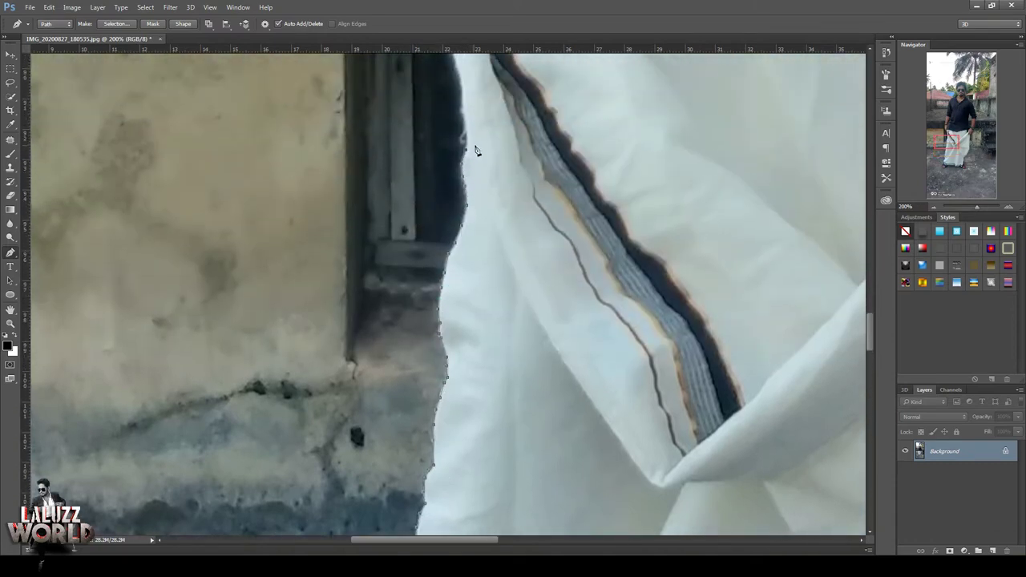
{"action": "left_click", "coordinate": [421, 151]}
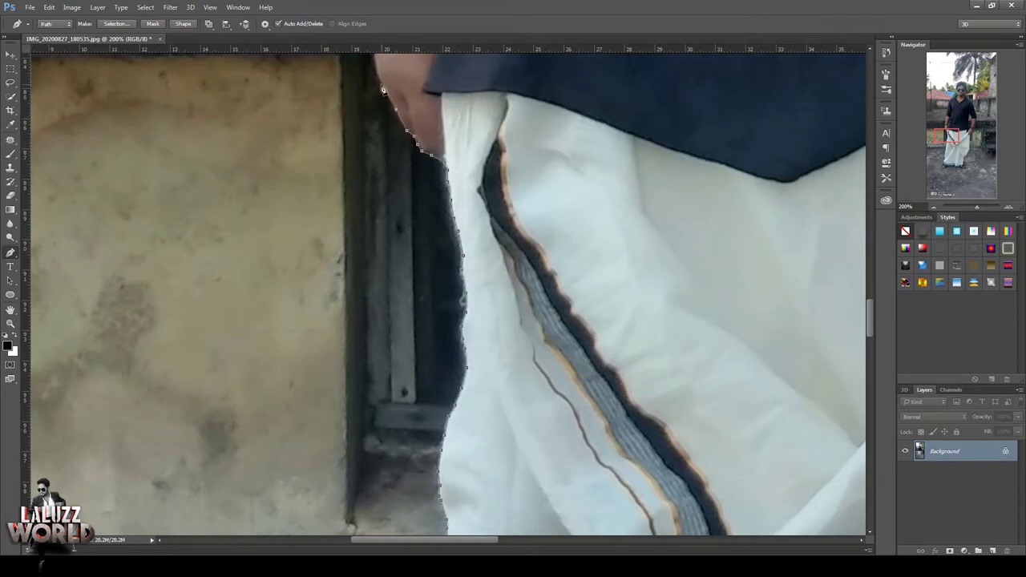
{"action": "scroll", "coordinate": [448, 240], "scroll_direction": "up", "scroll_amount": 4}
{"action": "scroll", "coordinate": [376, 481], "scroll_direction": "up", "scroll_amount": 3}
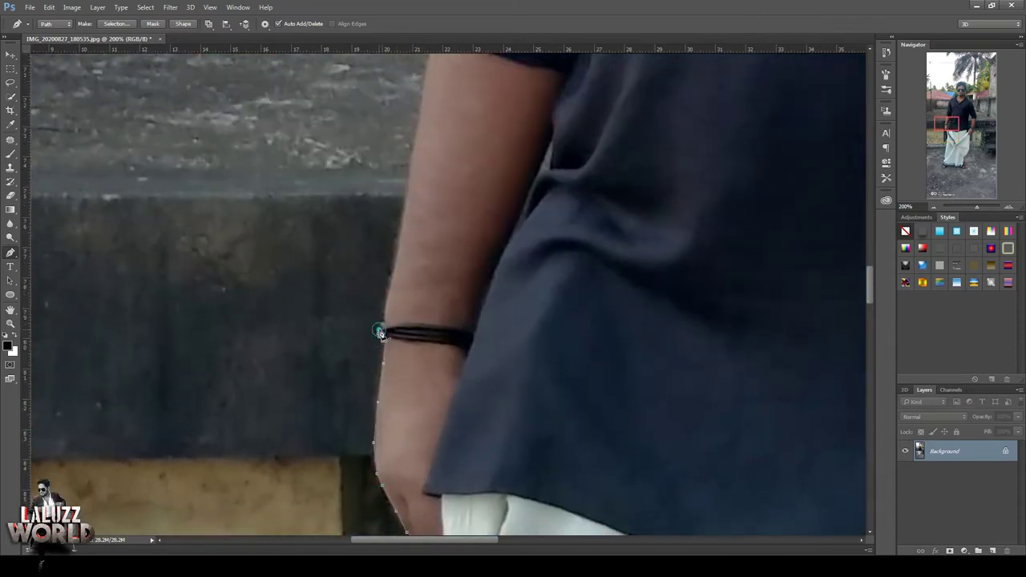
{"action": "scroll", "coordinate": [408, 304], "scroll_direction": "up", "scroll_amount": 3}
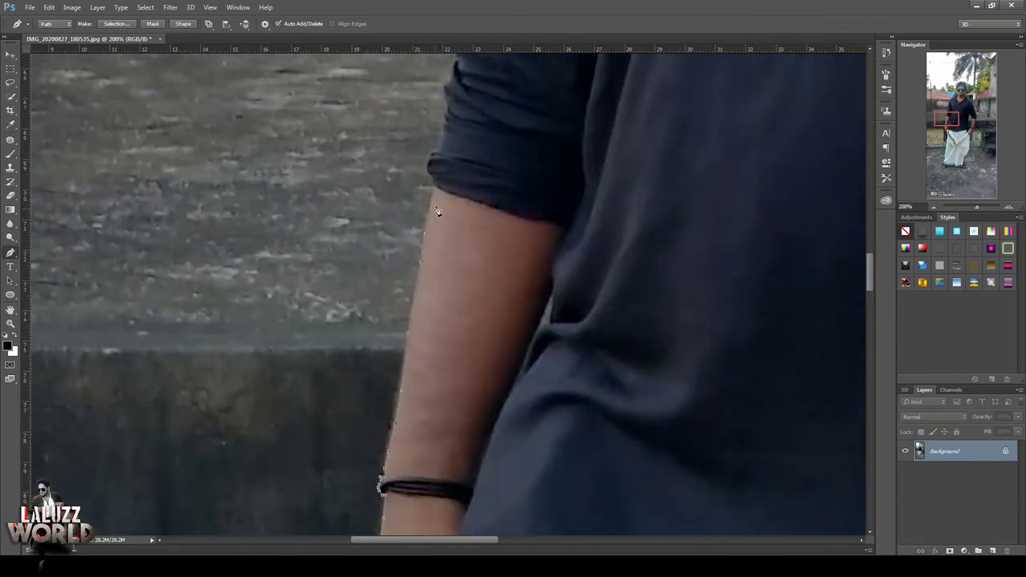
{"action": "left_click", "coordinate": [431, 165]}
{"action": "scroll", "coordinate": [449, 112], "scroll_direction": "up", "scroll_amount": 1}
{"action": "scroll", "coordinate": [470, 107], "scroll_direction": "up", "scroll_amount": 3}
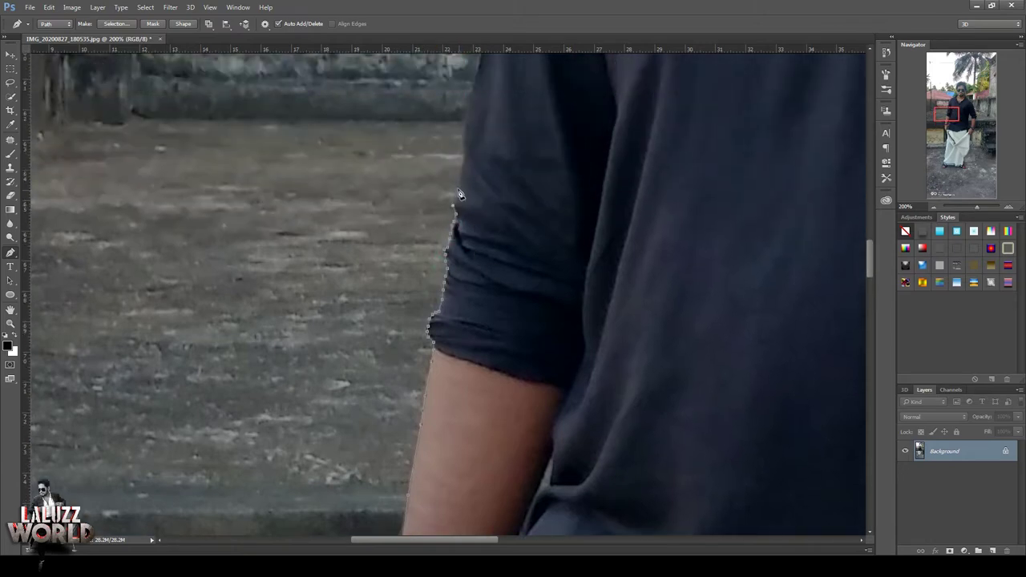
Step: Extend the path up the sleeve and shoulder to the collar
{"action": "left_click", "coordinate": [478, 80]}
{"action": "scroll", "coordinate": [478, 88], "scroll_direction": "up", "scroll_amount": 5}
{"action": "scroll", "coordinate": [469, 371], "scroll_direction": "up", "scroll_amount": 2}
{"action": "left_click", "coordinate": [508, 294]}
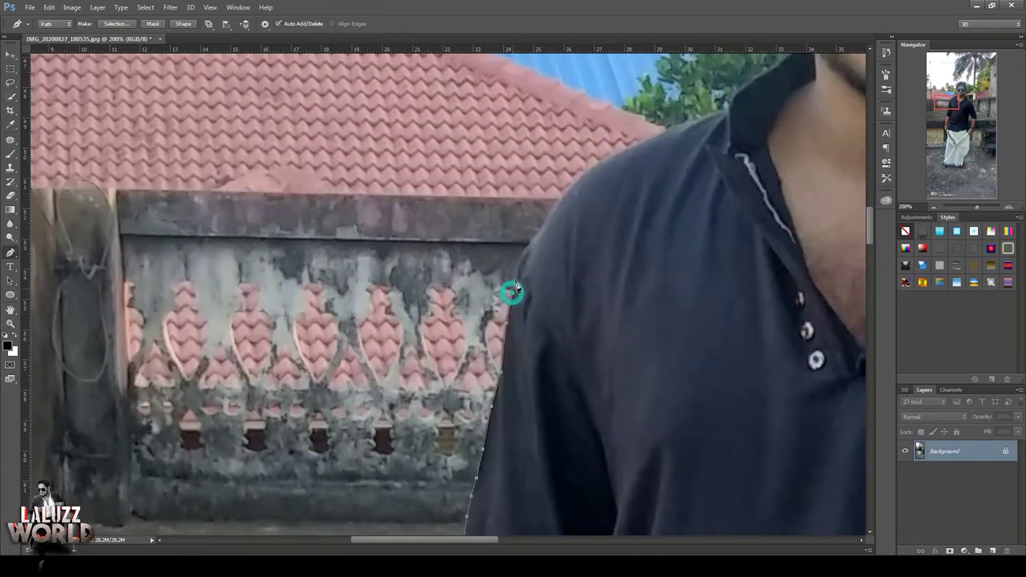
{"action": "left_click", "coordinate": [525, 249]}
{"action": "left_click", "coordinate": [755, 73]}
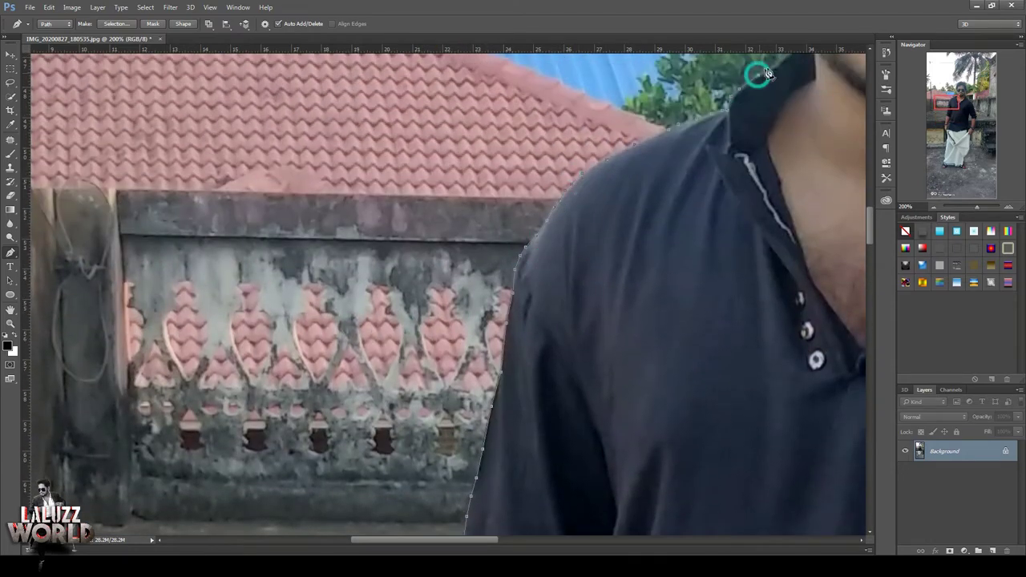
{"action": "scroll", "coordinate": [756, 73], "scroll_direction": "up", "scroll_amount": 5}
{"action": "scroll", "coordinate": [756, 73], "scroll_direction": "right", "scroll_amount": 3}
Step: Trace up the neck, around the hair and down the face to the jaw
{"action": "left_click", "coordinate": [646, 353]}
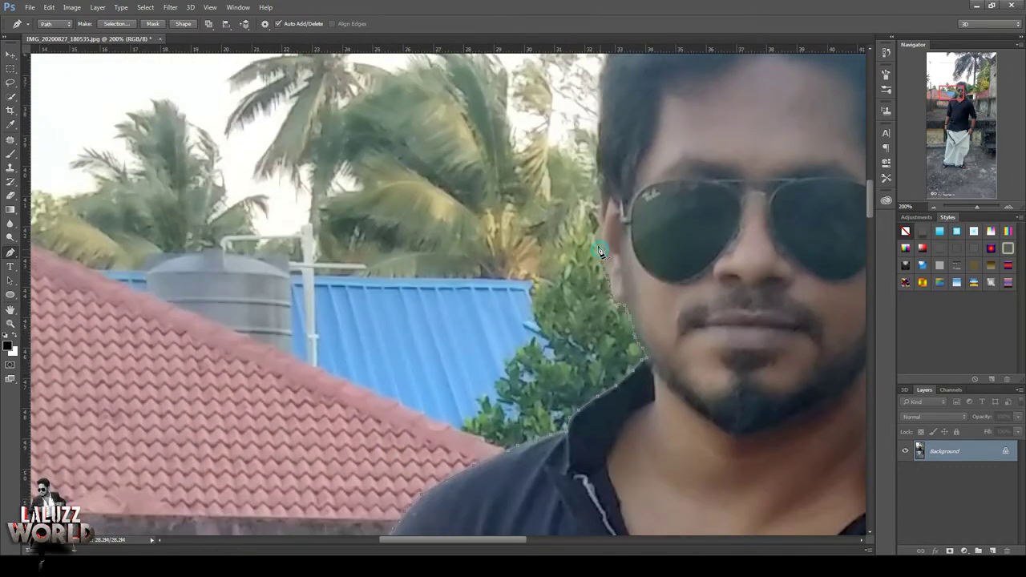
{"action": "left_click", "coordinate": [601, 84]}
{"action": "scroll", "coordinate": [602, 316], "scroll_direction": "up", "scroll_amount": 5}
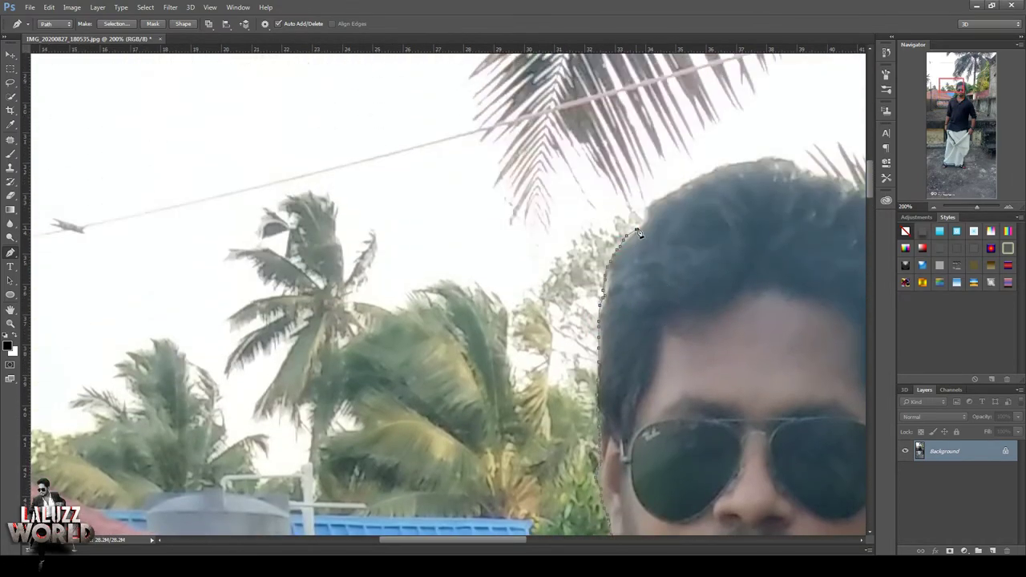
{"action": "left_click", "coordinate": [838, 178]}
{"action": "scroll", "coordinate": [837, 178], "scroll_direction": "right", "scroll_amount": 5}
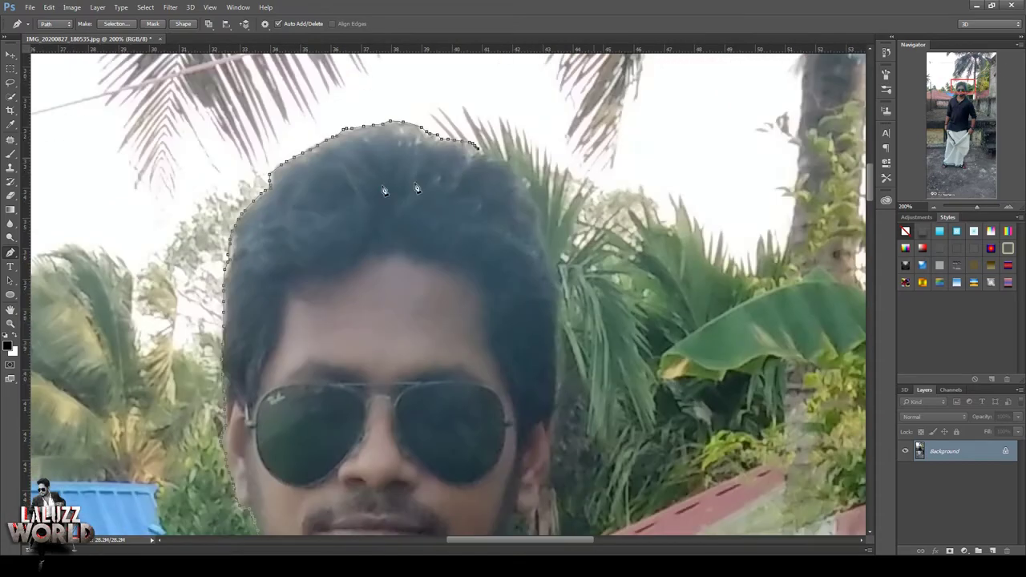
{"action": "left_click", "coordinate": [532, 200]}
{"action": "left_click", "coordinate": [559, 277]}
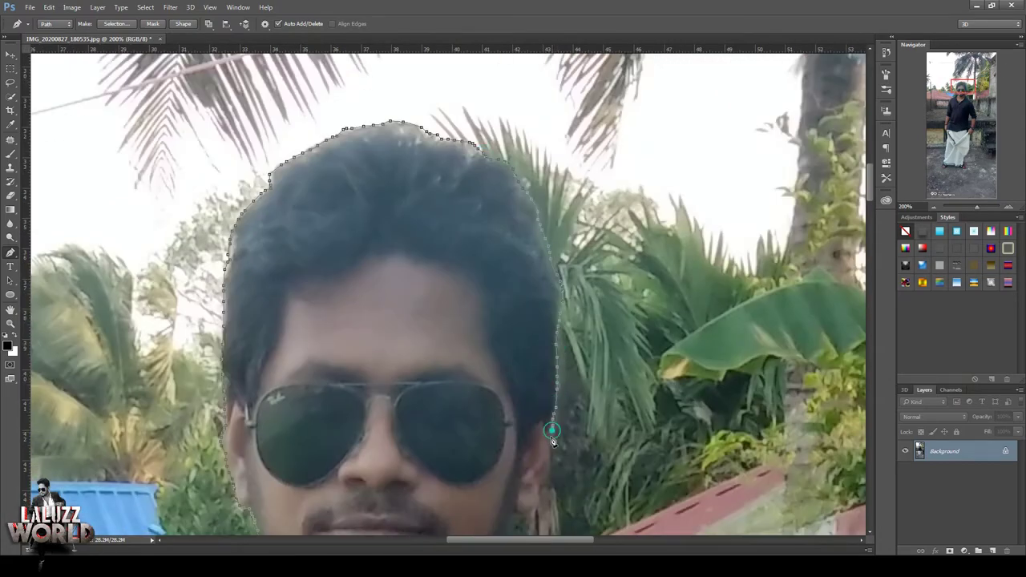
{"action": "left_click", "coordinate": [513, 512]}
{"action": "scroll", "coordinate": [512, 353], "scroll_direction": "down", "scroll_amount": 4}
{"action": "left_click", "coordinate": [494, 405]}
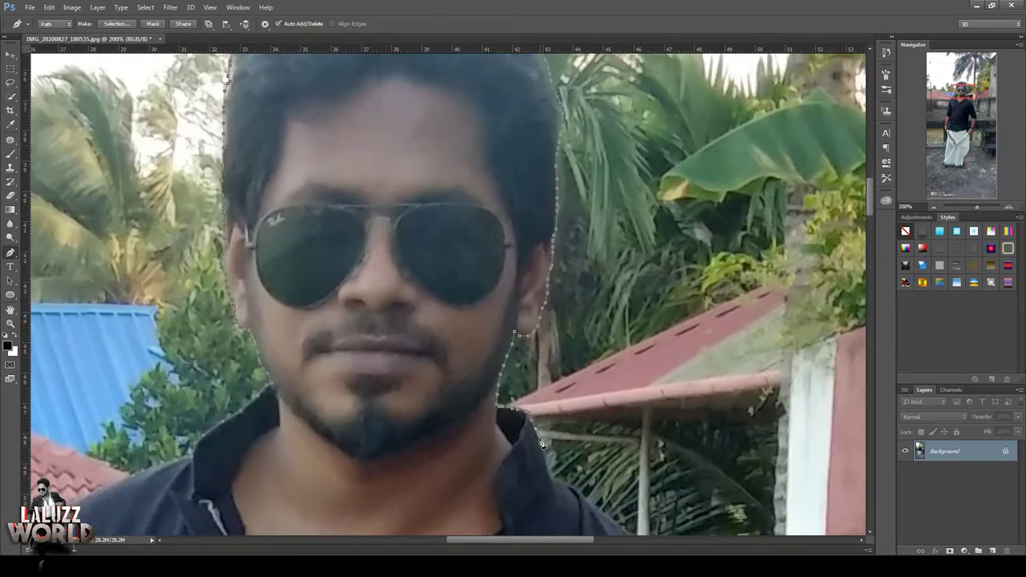
Step: Extend the path along the jaw and neck and down the opposite shoulder
{"action": "left_click", "coordinate": [546, 475]}
{"action": "left_click", "coordinate": [626, 531]}
{"action": "left_click", "coordinate": [967, 96]}
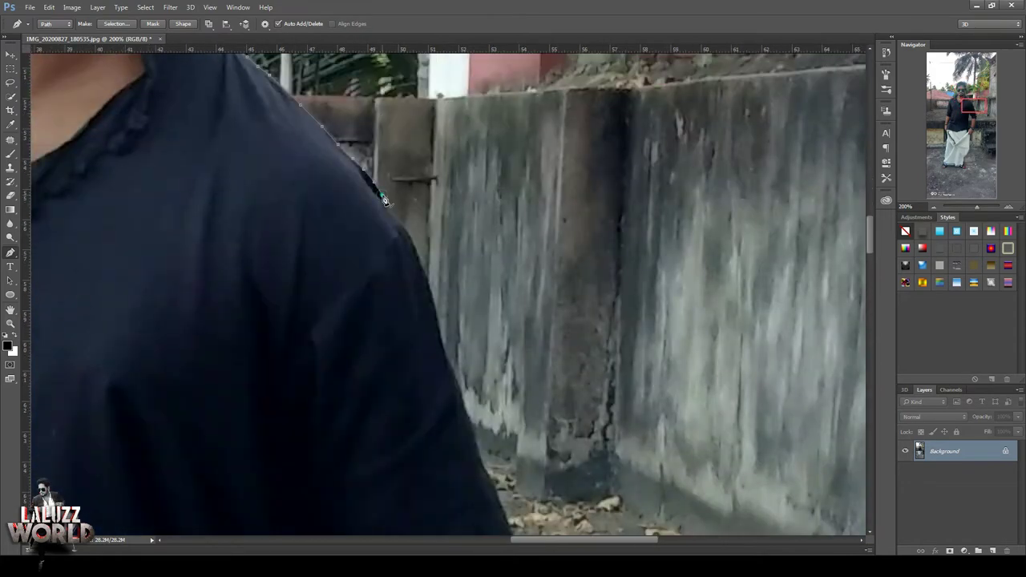
{"action": "left_click", "coordinate": [410, 237]}
{"action": "left_click", "coordinate": [459, 388]}
{"action": "scroll", "coordinate": [469, 369], "scroll_direction": "down", "scroll_amount": 2}
{"action": "left_click", "coordinate": [485, 370]}
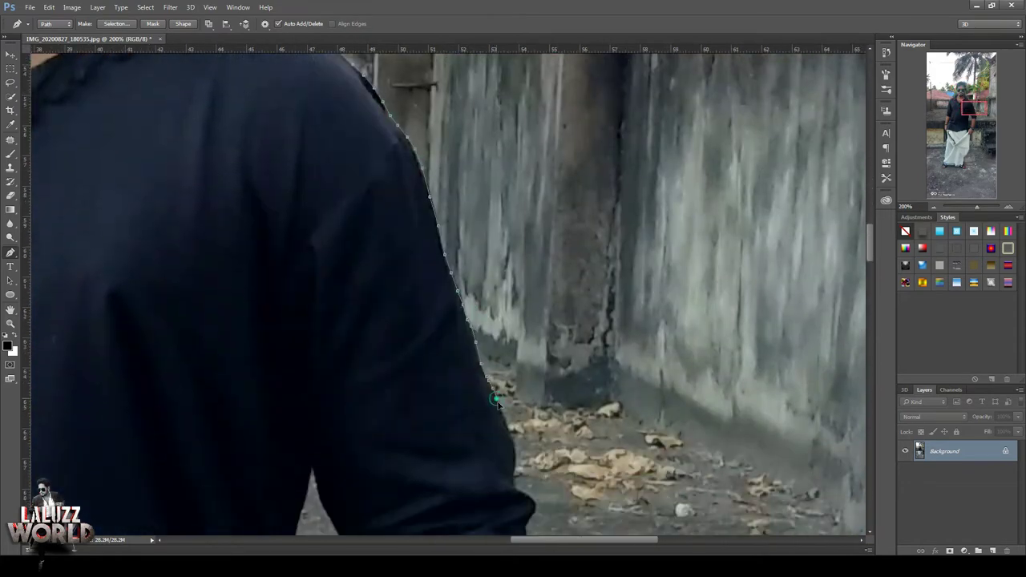
{"action": "left_click", "coordinate": [505, 417]}
{"action": "left_click", "coordinate": [517, 487]}
{"action": "left_click", "coordinate": [530, 505]}
{"action": "scroll", "coordinate": [595, 364], "scroll_direction": "down", "scroll_amount": 1}
{"action": "scroll", "coordinate": [596, 364], "scroll_direction": "up", "scroll_amount": 1}
Step: Trace down the sleeve folds and cuff to the forearm and watch
{"action": "left_click", "coordinate": [551, 392]}
{"action": "left_click", "coordinate": [577, 448]}
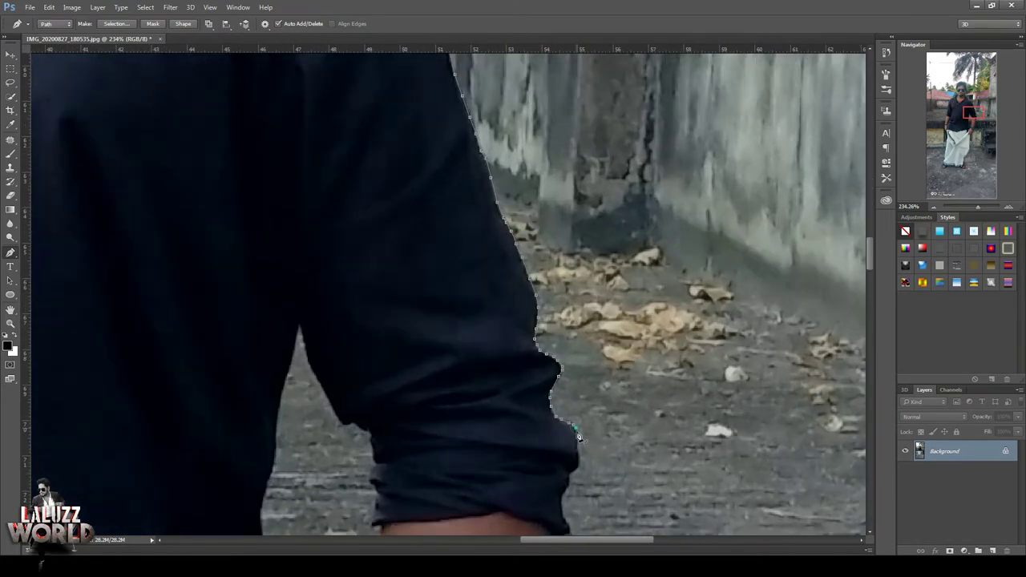
{"action": "left_click", "coordinate": [561, 488]}
{"action": "left_click", "coordinate": [565, 512]}
{"action": "scroll", "coordinate": [565, 512], "scroll_direction": "down", "scroll_amount": 1}
{"action": "scroll", "coordinate": [551, 471], "scroll_direction": "down", "scroll_amount": 2}
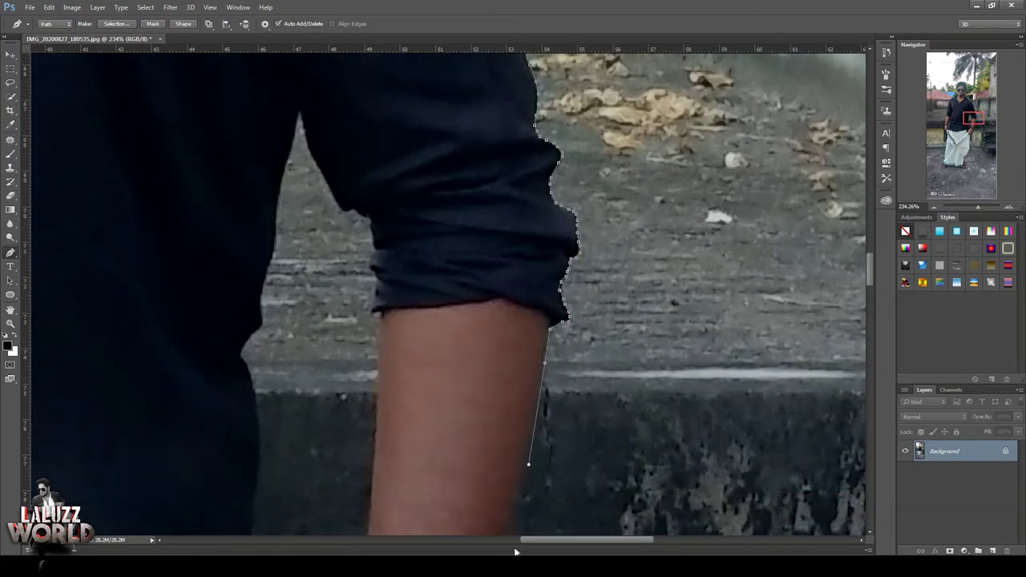
{"action": "scroll", "coordinate": [529, 433], "scroll_direction": "down", "scroll_amount": 2}
{"action": "scroll", "coordinate": [517, 272], "scroll_direction": "down", "scroll_amount": 3}
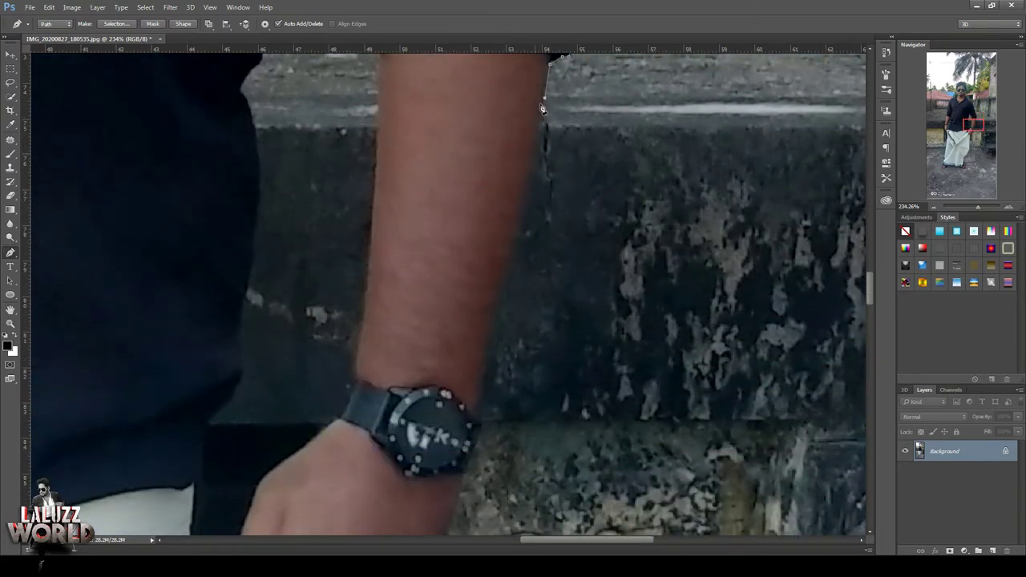
{"action": "left_click", "coordinate": [509, 273]}
{"action": "left_click", "coordinate": [484, 370]}
{"action": "left_click", "coordinate": [466, 471]}
Step: Trace around the watch and knuckles to the hand's bottom edge
{"action": "scroll", "coordinate": [463, 474], "scroll_direction": "down", "scroll_amount": 3}
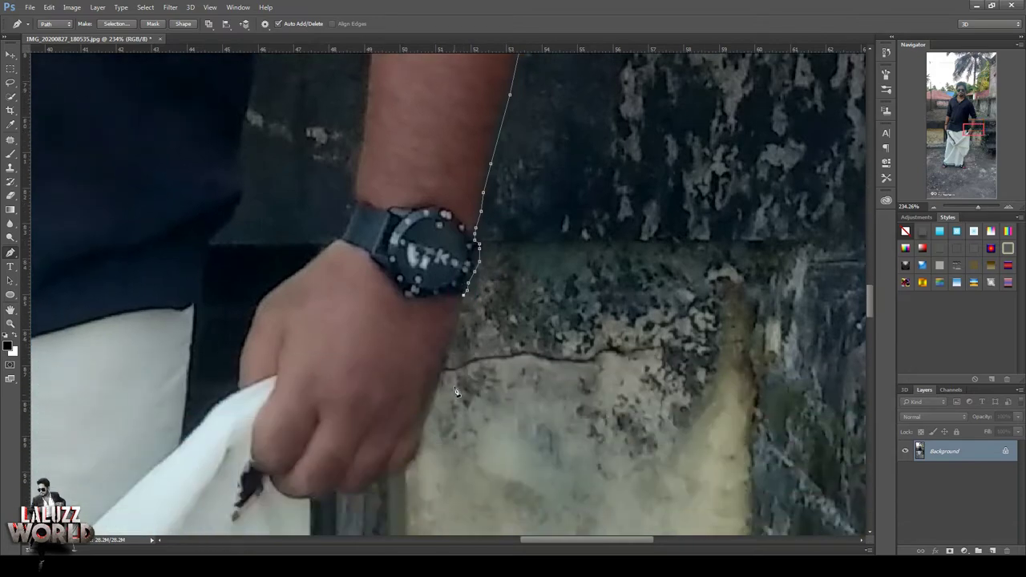
{"action": "left_click", "coordinate": [451, 347]}
{"action": "left_click", "coordinate": [427, 412]}
{"action": "left_click", "coordinate": [417, 455]}
{"action": "left_click", "coordinate": [383, 481]}
{"action": "scroll", "coordinate": [382, 478], "scroll_direction": "down", "scroll_amount": 4}
{"action": "left_click", "coordinate": [336, 243]}
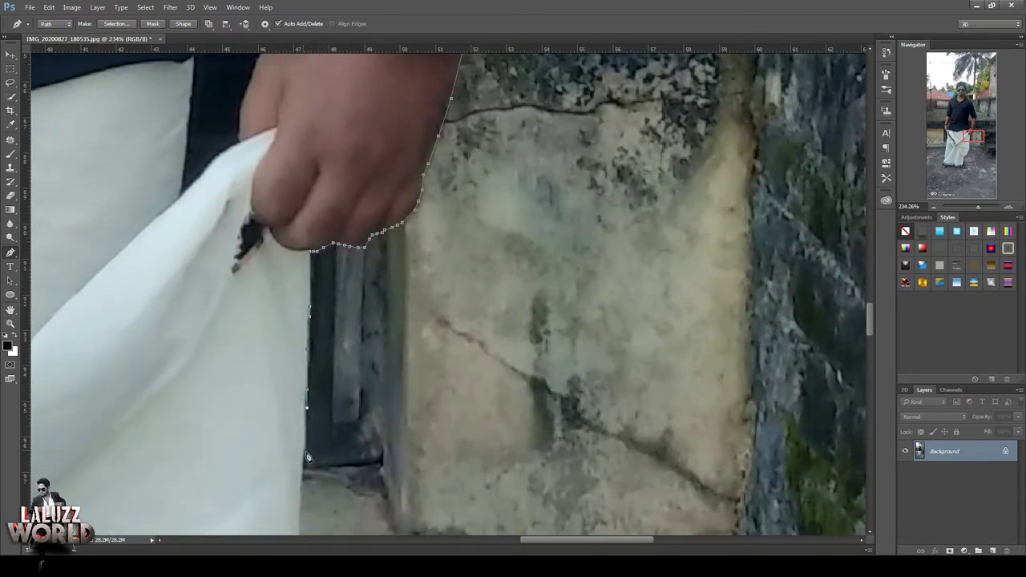
Step: Continue the outline down the white cloth's side edge
{"action": "left_click", "coordinate": [298, 486]}
{"action": "scroll", "coordinate": [317, 392], "scroll_direction": "down", "scroll_amount": 3}
{"action": "left_click", "coordinate": [323, 437]}
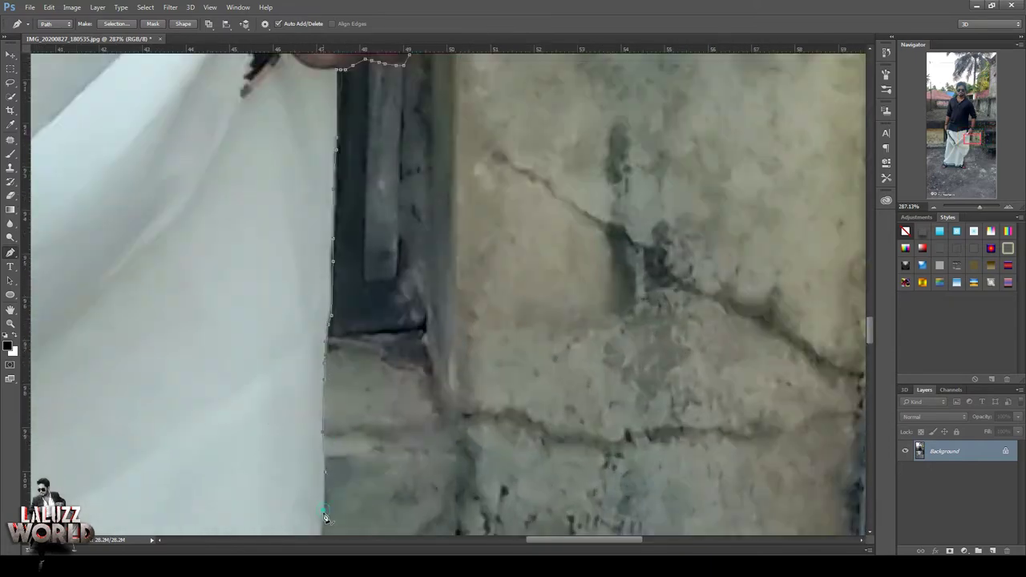
{"action": "scroll", "coordinate": [320, 424], "scroll_direction": "down", "scroll_amount": 3}
{"action": "scroll", "coordinate": [339, 428], "scroll_direction": "down", "scroll_amount": 1}
{"action": "scroll", "coordinate": [329, 449], "scroll_direction": "down", "scroll_amount": 1}
{"action": "left_click", "coordinate": [294, 423]}
{"action": "scroll", "coordinate": [321, 448], "scroll_direction": "down", "scroll_amount": 1}
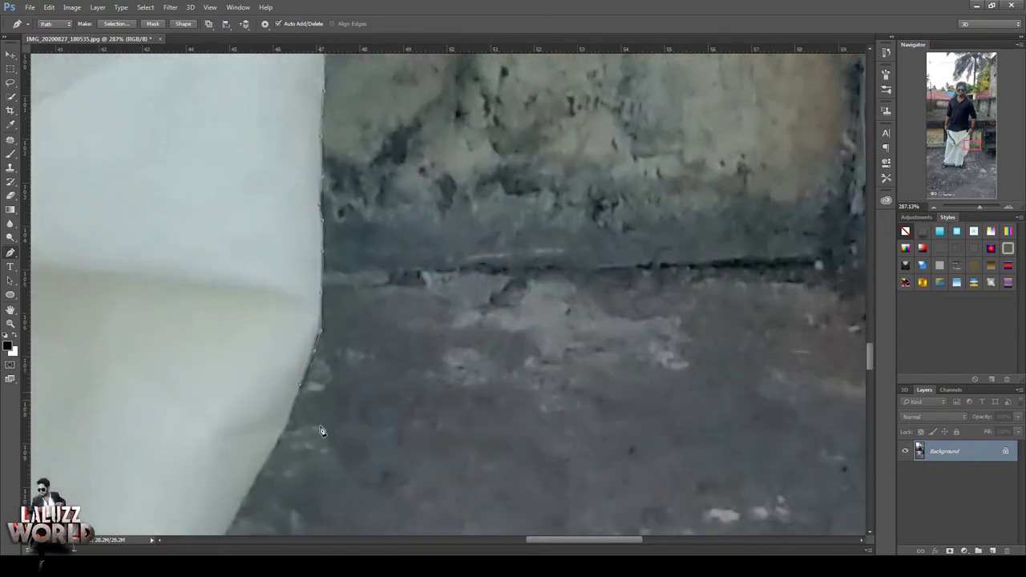
{"action": "scroll", "coordinate": [321, 431], "scroll_direction": "down", "scroll_amount": 3}
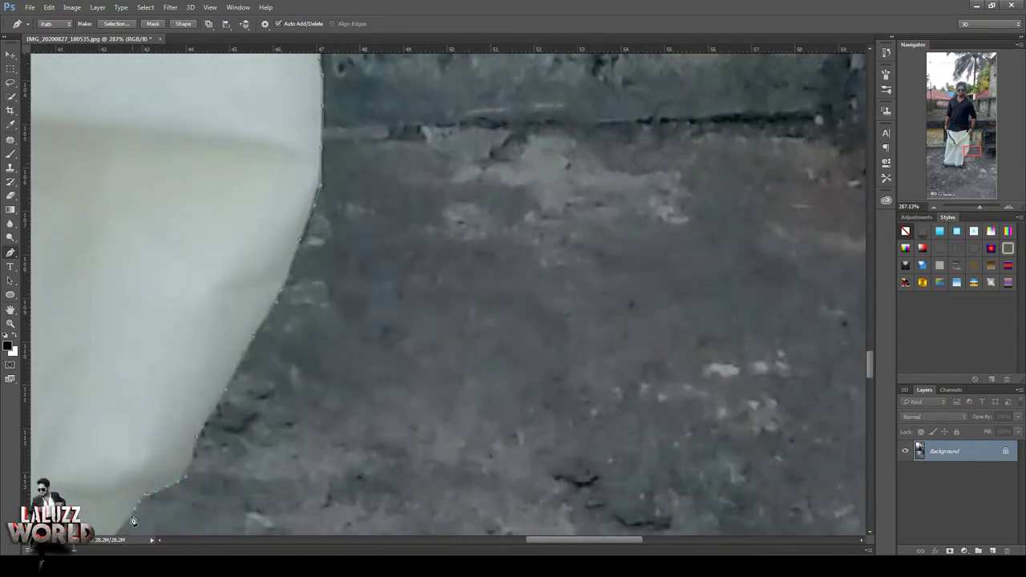
{"action": "scroll", "coordinate": [133, 522], "scroll_direction": "down", "scroll_amount": 8}
{"action": "scroll", "coordinate": [314, 145], "scroll_direction": "left", "scroll_amount": 5}
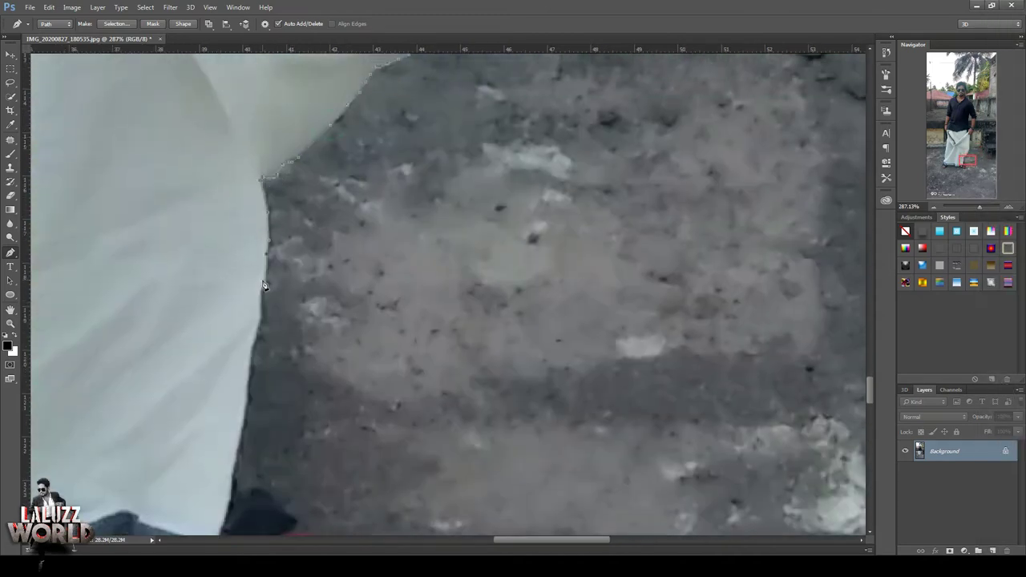
{"action": "left_click", "coordinate": [252, 346]}
{"action": "left_click", "coordinate": [248, 384]}
{"action": "left_click", "coordinate": [235, 442]}
{"action": "left_click", "coordinate": [222, 520]}
Step: Trace along the sandal strap, around the red toe and along its bottom
{"action": "left_click_drag", "start_coordinate": [757, 326], "coordinate": [910, 174]}
{"action": "left_click", "coordinate": [398, 335]}
{"action": "left_click", "coordinate": [406, 335]}
{"action": "left_click", "coordinate": [422, 339]}
{"action": "left_click", "coordinate": [440, 353]}
{"action": "left_click", "coordinate": [451, 365]}
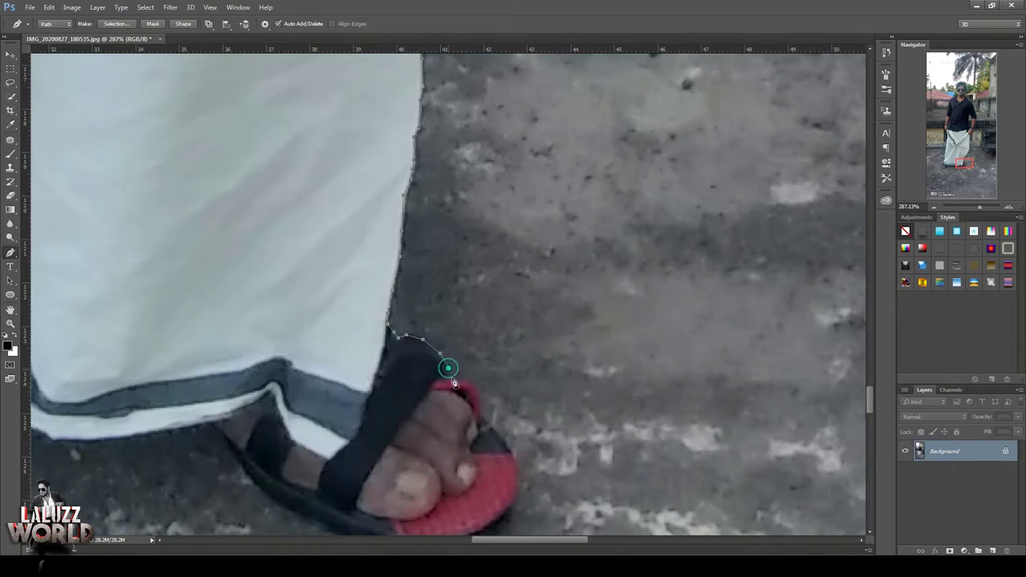
{"action": "scroll", "coordinate": [501, 444], "scroll_direction": "down", "scroll_amount": 2}
{"action": "left_click", "coordinate": [517, 414]}
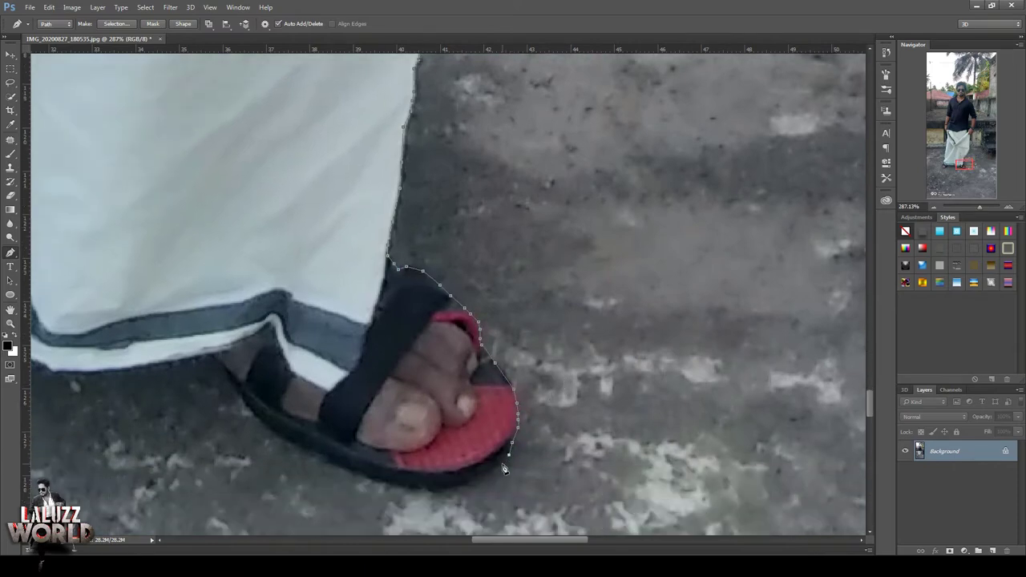
{"action": "left_click", "coordinate": [502, 464]}
{"action": "left_click", "coordinate": [435, 487]}
{"action": "left_click", "coordinate": [378, 479]}
{"action": "left_click", "coordinate": [317, 453]}
{"action": "left_click", "coordinate": [289, 439]}
Step: Trace back along the cloth's hem toward the other sandal
{"action": "left_click", "coordinate": [265, 424]}
{"action": "left_click", "coordinate": [244, 406]}
{"action": "left_click", "coordinate": [232, 384]}
{"action": "left_click", "coordinate": [206, 356]}
{"action": "left_click_drag", "start_coordinate": [206, 356], "coordinate": [488, 253]}
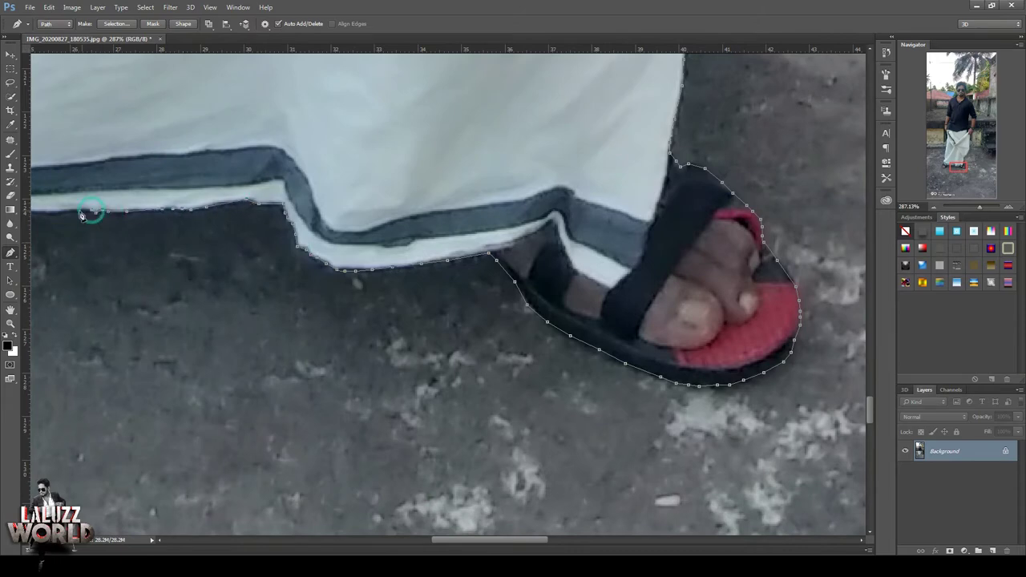
{"action": "left_click_drag", "start_coordinate": [45, 242], "coordinate": [407, 267]}
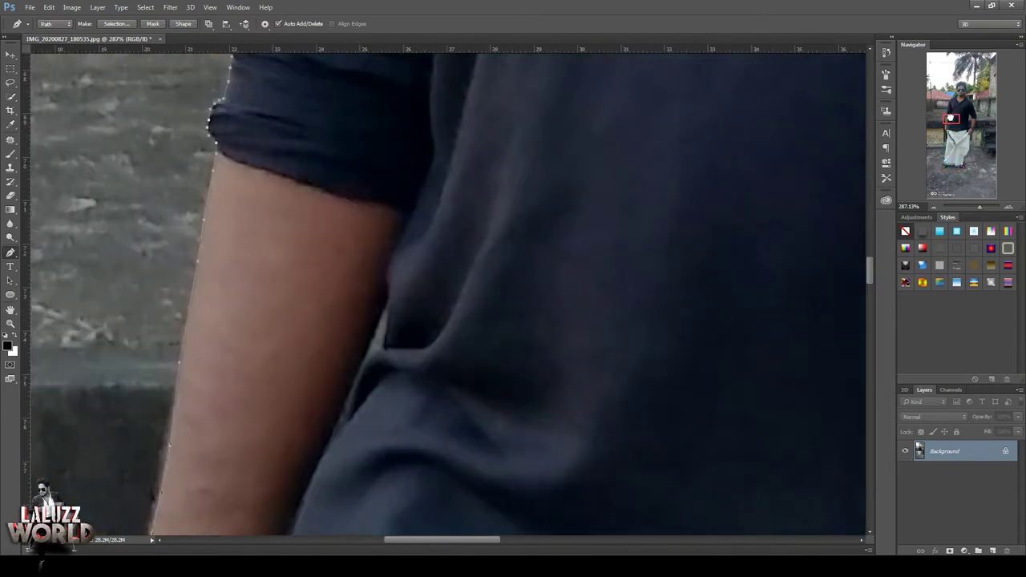
Step: Pen-trace a closed outline around the gap between the left arm and shirt
{"action": "left_click", "coordinate": [329, 440]}
{"action": "left_click", "coordinate": [350, 393]}
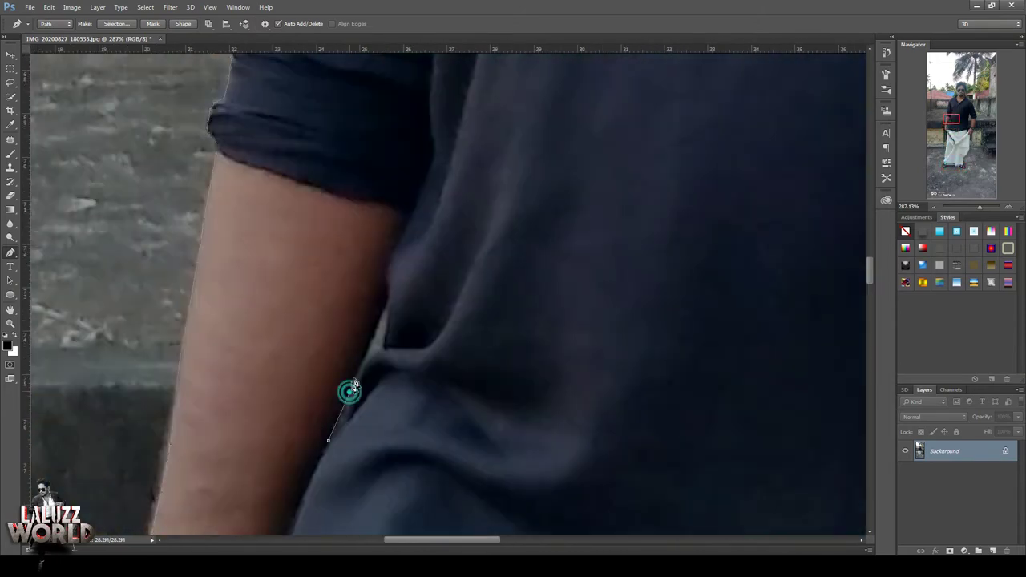
{"action": "left_click", "coordinate": [363, 370]}
{"action": "left_click", "coordinate": [383, 307]}
{"action": "left_click", "coordinate": [381, 346]}
{"action": "left_click", "coordinate": [357, 385]}
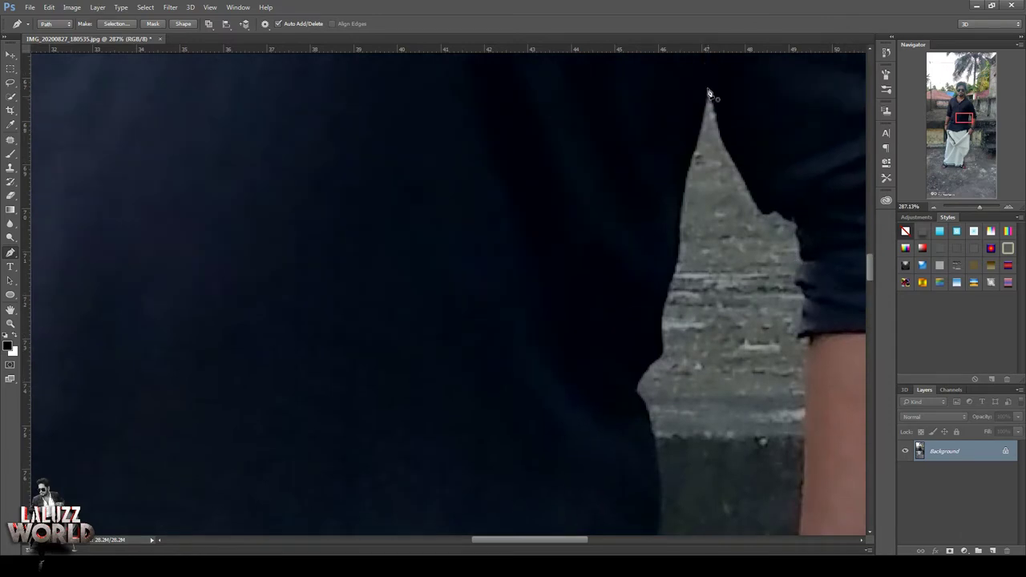
Step: Trace the gap beside the right arm with a curved anchor at its edge
{"action": "left_click", "coordinate": [709, 90]}
{"action": "left_click", "coordinate": [717, 125]}
{"action": "left_click", "coordinate": [727, 151]}
{"action": "left_click", "coordinate": [739, 174]}
{"action": "left_click", "coordinate": [751, 194]}
{"action": "left_click", "coordinate": [759, 207]}
{"action": "mouse_move", "coordinate": [782, 218]}
{"action": "left_mouse_down"}
{"action": "mouse_move", "coordinate": [802, 241]}
{"action": "mouse_move", "coordinate": [806, 302]}
{"action": "left_mouse_up"}
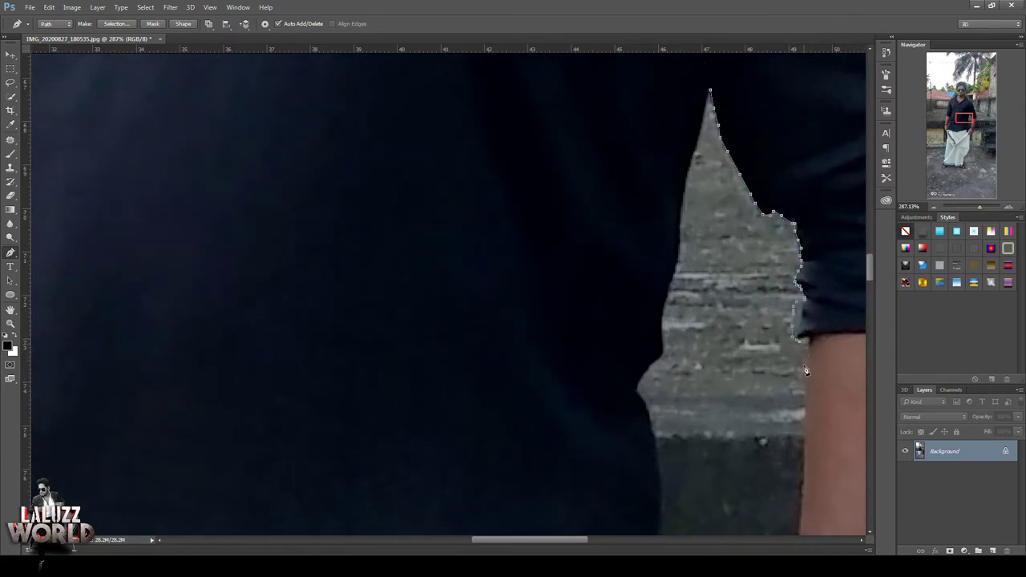
Step: Continue the path down the right arm edge to the wrist
{"action": "scroll", "coordinate": [800, 535], "scroll_direction": "down", "scroll_amount": 3}
{"action": "left_click", "coordinate": [790, 417]}
{"action": "left_click", "coordinate": [782, 469]}
{"action": "left_click", "coordinate": [778, 500]}
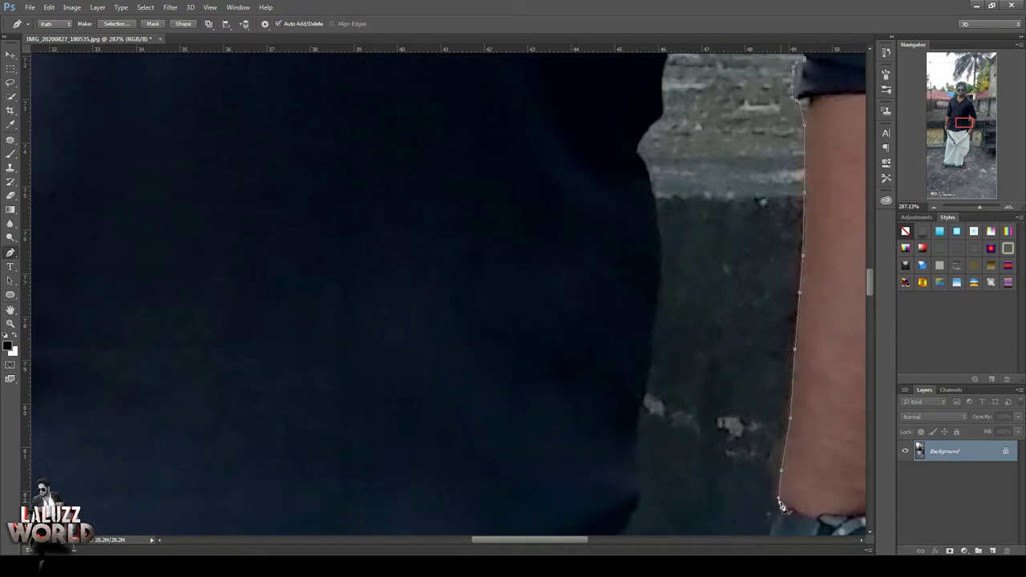
{"action": "scroll", "coordinate": [778, 499], "scroll_direction": "down", "scroll_amount": 1}
{"action": "scroll", "coordinate": [691, 533], "scroll_direction": "down", "scroll_amount": 2}
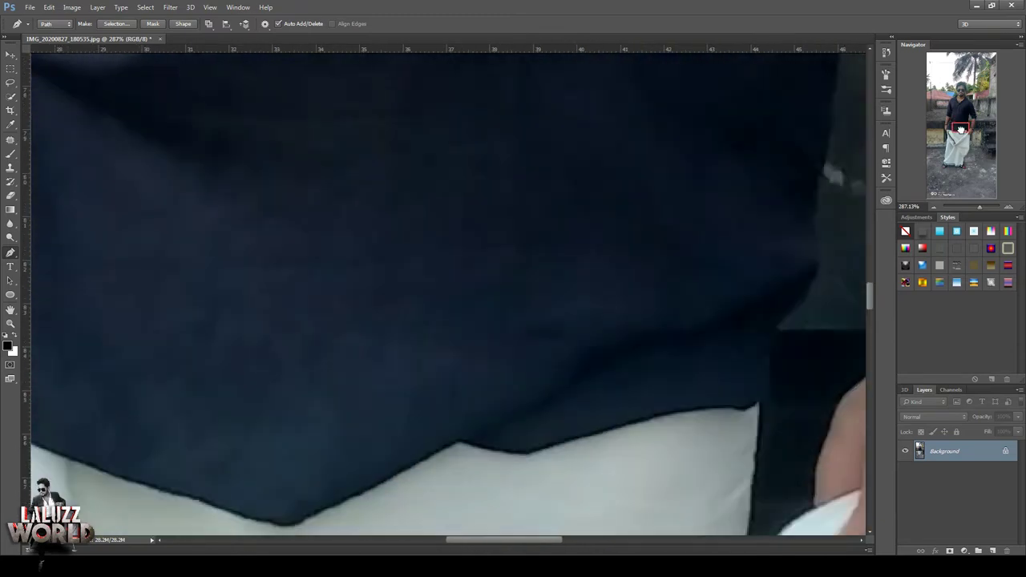
{"action": "scroll", "coordinate": [692, 533], "scroll_direction": "left", "scroll_amount": 1}
Step: Trace down the edge of the hand to the white cloth
{"action": "left_click", "coordinate": [725, 433]}
{"action": "left_click", "coordinate": [713, 480]}
{"action": "left_click", "coordinate": [697, 513]}
{"action": "left_click", "coordinate": [680, 530]}
{"action": "scroll", "coordinate": [680, 533], "scroll_direction": "down", "scroll_amount": 1}
{"action": "scroll", "coordinate": [680, 533], "scroll_direction": "left", "scroll_amount": 1}
{"action": "left_click", "coordinate": [739, 448]}
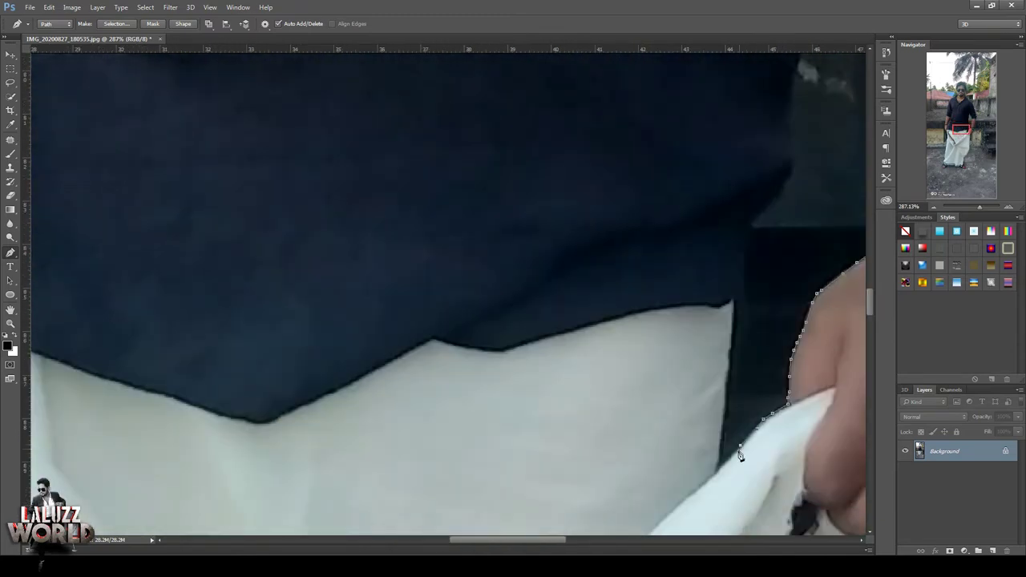
Step: Trace up the shirt's right edge around the stone gap, then load the path as a selection
{"action": "left_click", "coordinate": [785, 160]}
{"action": "scroll", "coordinate": [794, 160], "scroll_direction": "up", "scroll_amount": 2}
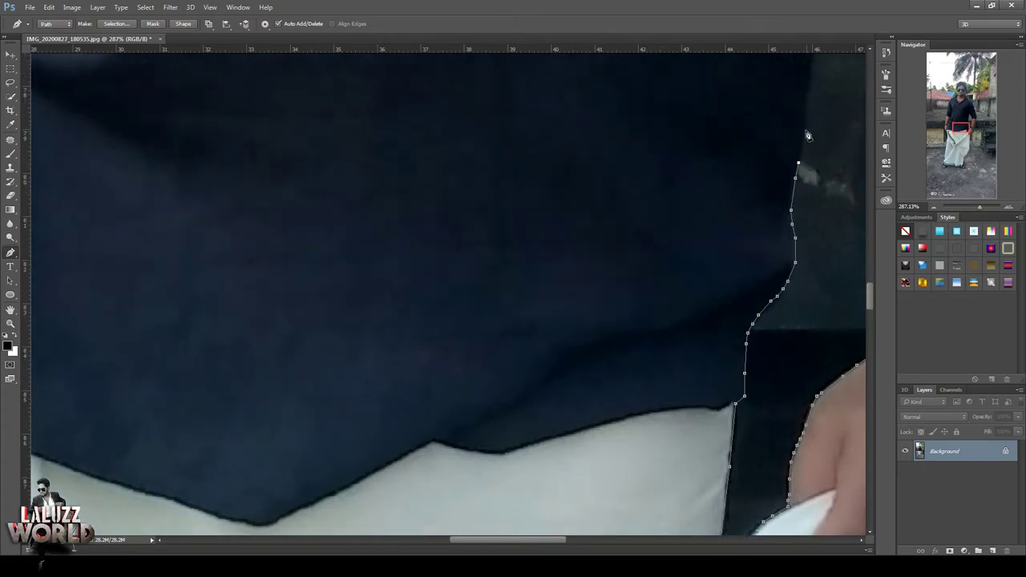
{"action": "scroll", "coordinate": [794, 161], "scroll_direction": "up", "scroll_amount": 3}
{"action": "left_click", "coordinate": [805, 161]}
{"action": "left_click", "coordinate": [808, 100]}
{"action": "scroll", "coordinate": [809, 96], "scroll_direction": "up", "scroll_amount": 3}
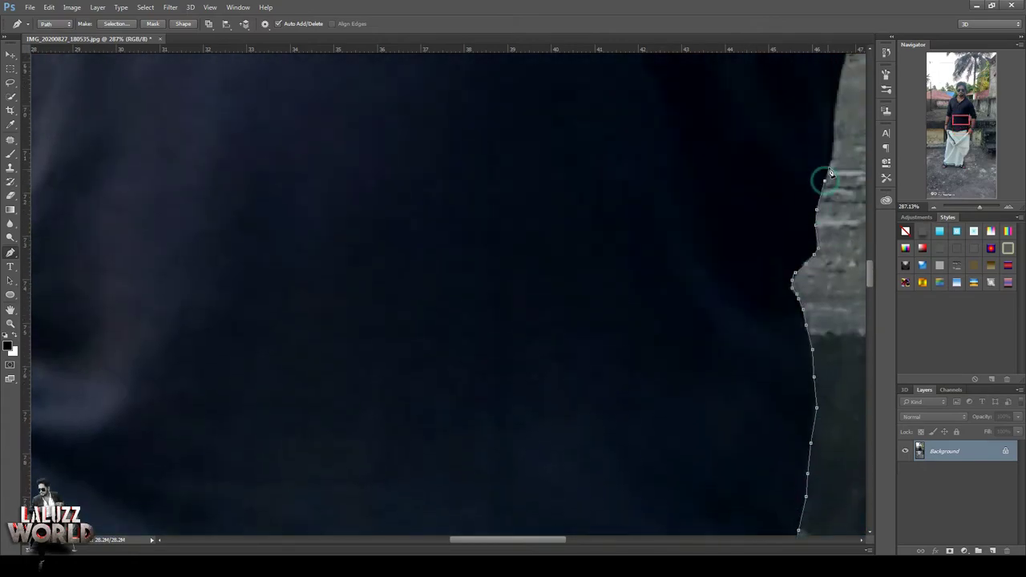
{"action": "left_click", "coordinate": [820, 178]}
{"action": "scroll", "coordinate": [825, 121], "scroll_direction": "right", "scroll_amount": 3}
{"action": "left_click", "coordinate": [529, 140]}
{"action": "key", "text": "ctrl+Return"}
{"action": "key", "text": "ctrl+0"}
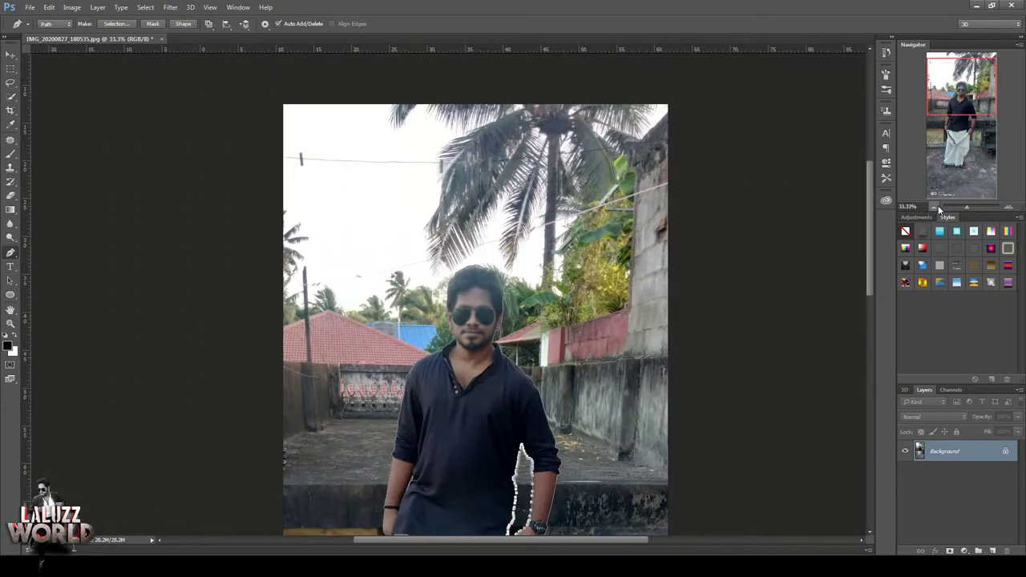
Step: Add a layer mask that hides everything except the man
{"action": "key", "text": "v"}
{"action": "left_click", "coordinate": [948, 550]}
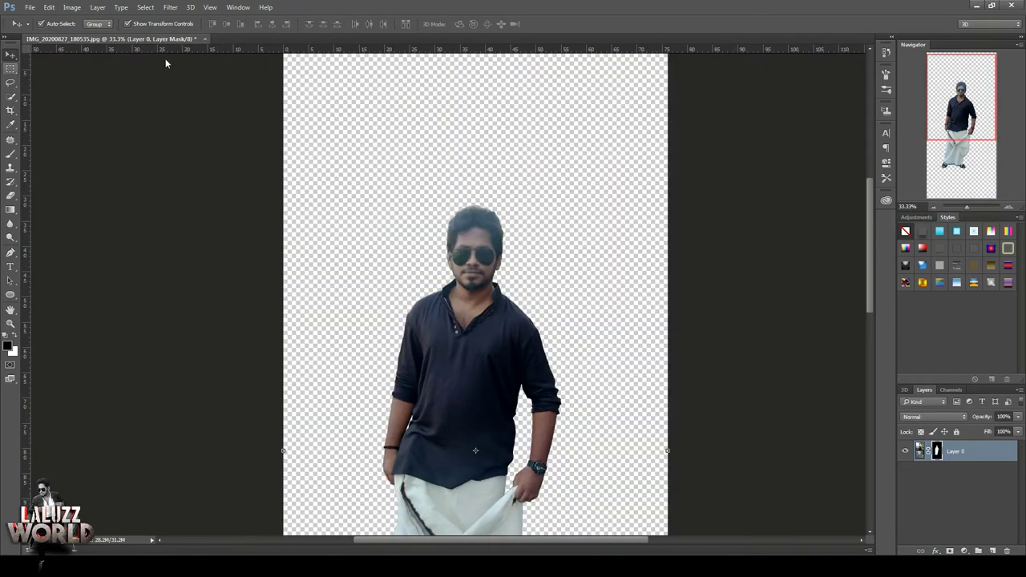
{"action": "left_click", "coordinate": [933, 207]}
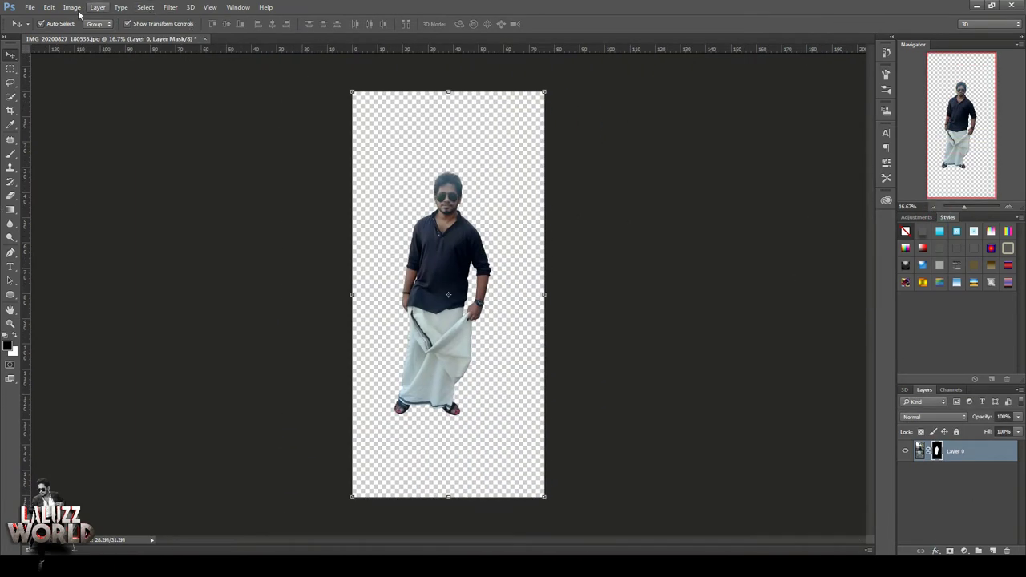
Step: Resize the image to 2800 px height, giving 1326 × 2800 pixels
{"action": "left_click", "coordinate": [72, 7]}
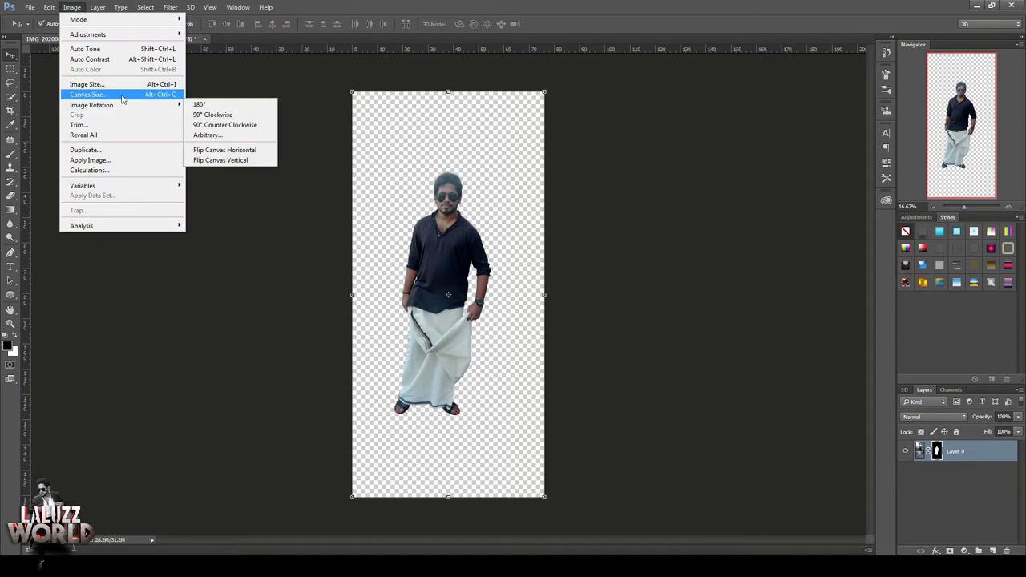
{"action": "left_click", "coordinate": [88, 84]}
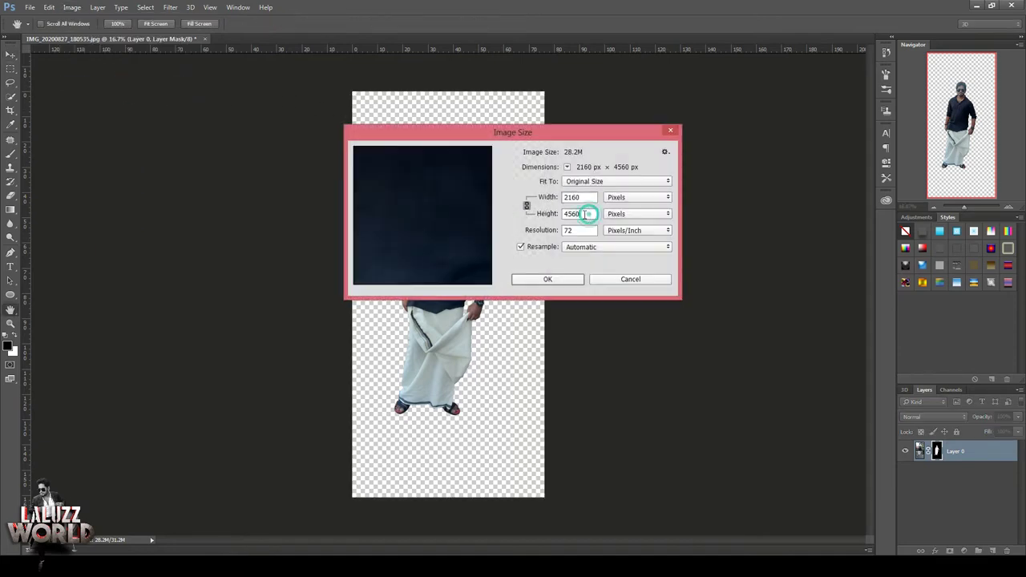
{"action": "double_click", "coordinate": [592, 213]}
{"action": "type", "text": "2800"}
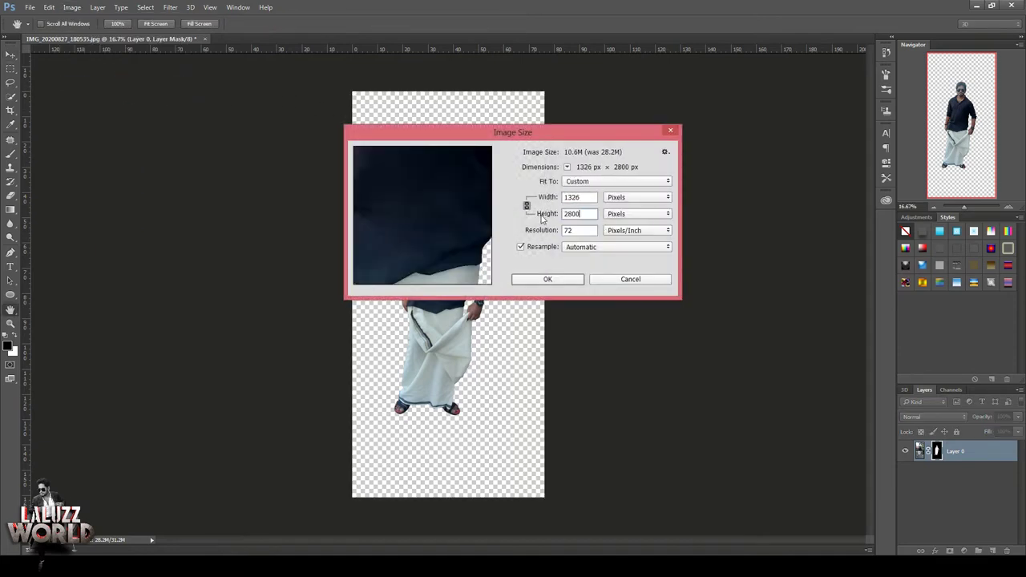
{"action": "key", "text": "Return"}
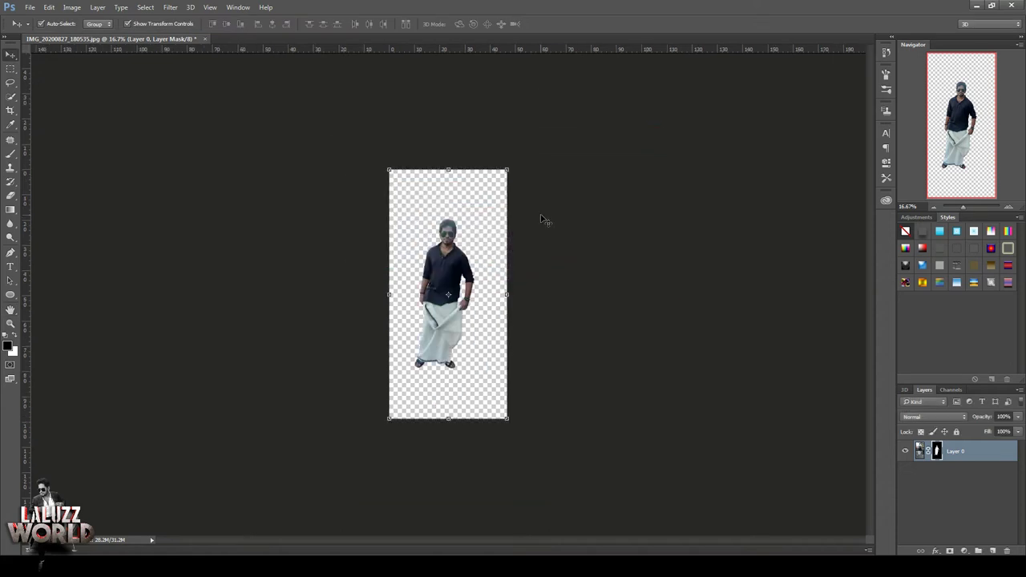
{"action": "left_click", "coordinate": [10, 110]}
Step: Widen the canvas on both sides of the man with the Crop tool
{"action": "left_click_drag", "start_coordinate": [506, 294], "coordinate": [516, 285]}
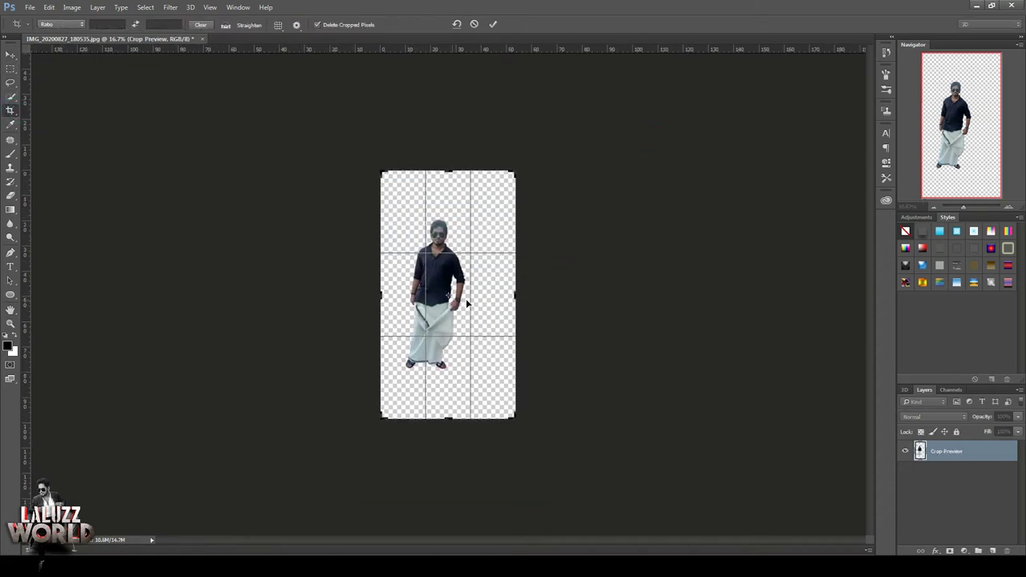
{"action": "left_click", "coordinate": [10, 54]}
{"action": "left_click", "coordinate": [458, 213]}
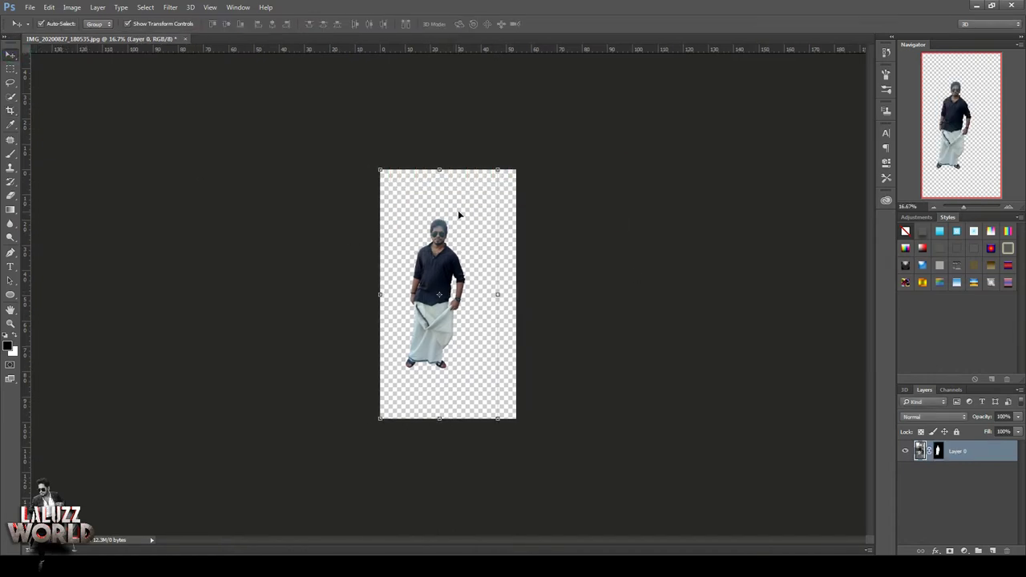
Step: Shift the man lower on the canvas and scale him up to about 130.6%
{"action": "left_click", "coordinate": [1008, 206]}
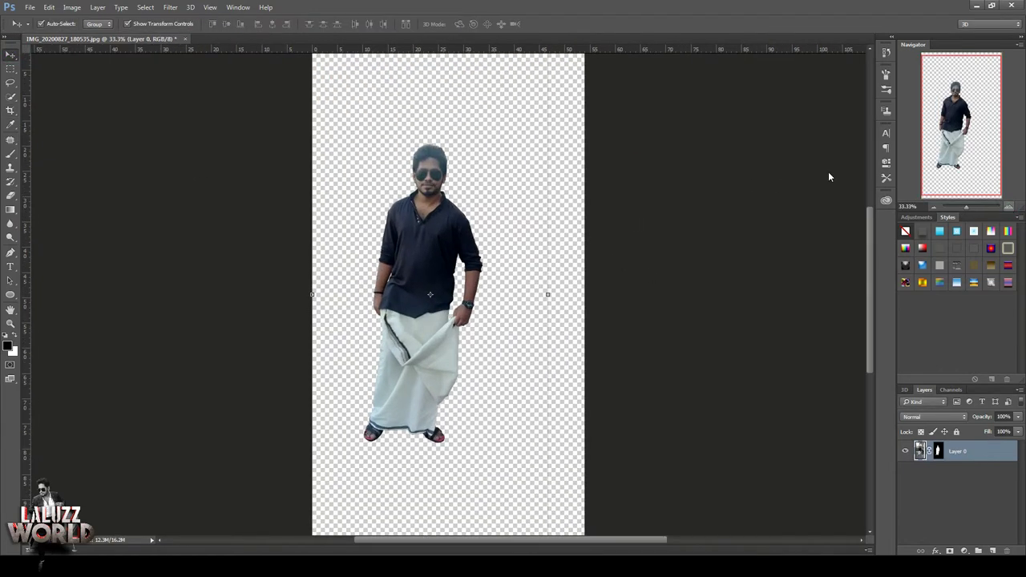
{"action": "key", "text": "ctrl+backslash"}
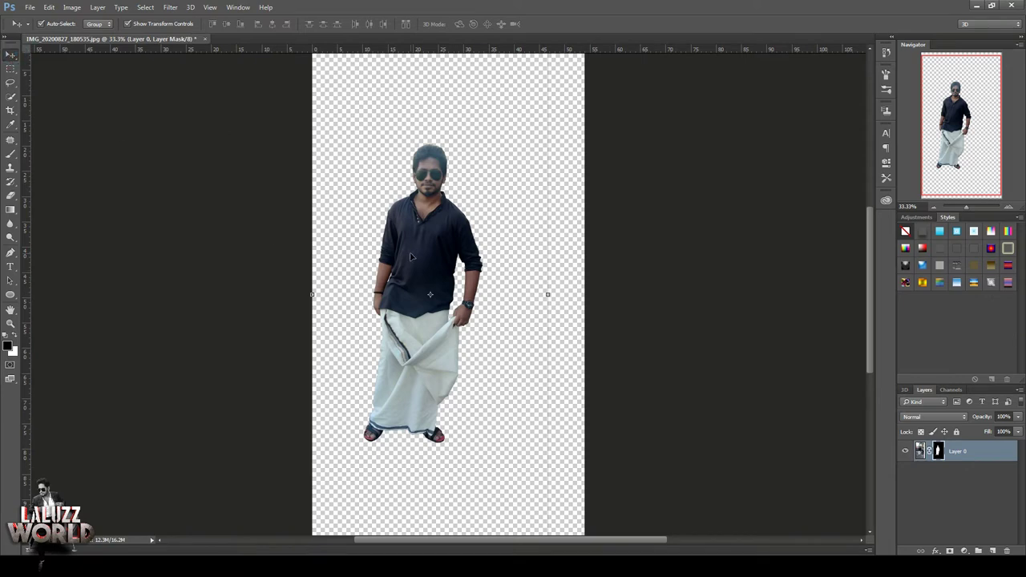
{"action": "left_click_drag", "start_coordinate": [440, 185], "coordinate": [457, 206]}
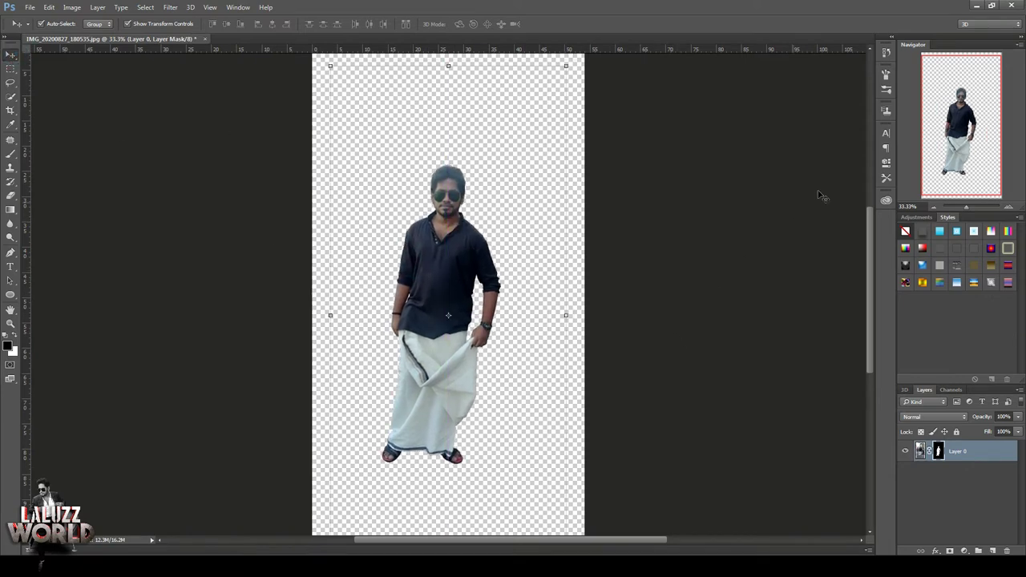
{"action": "scroll", "coordinate": [667, 215], "scroll_direction": "down", "scroll_amount": 2}
{"action": "scroll", "coordinate": [641, 337], "scroll_direction": "down", "scroll_amount": 2}
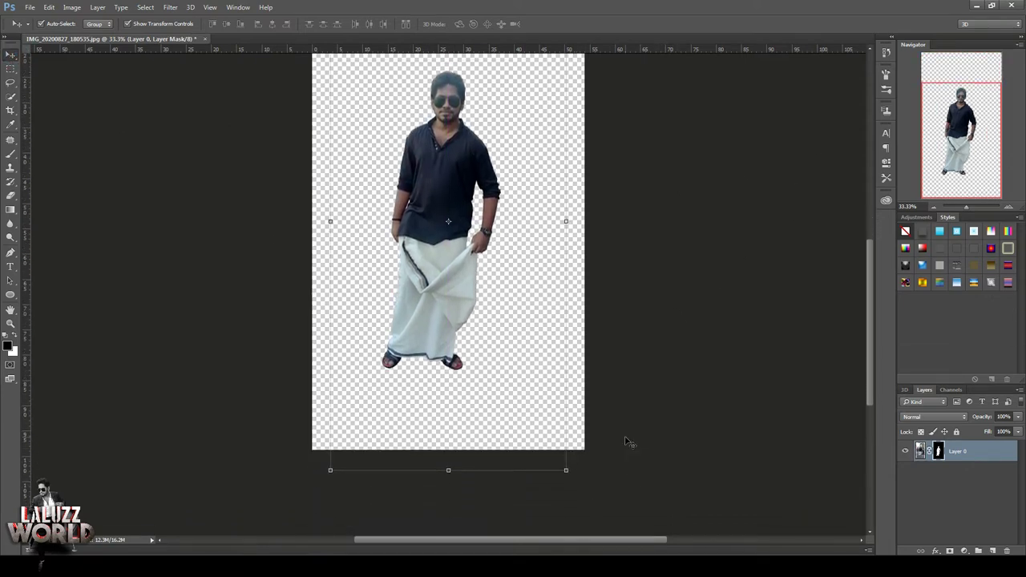
{"action": "left_click_drag", "start_coordinate": [563, 471], "coordinate": [554, 419]}
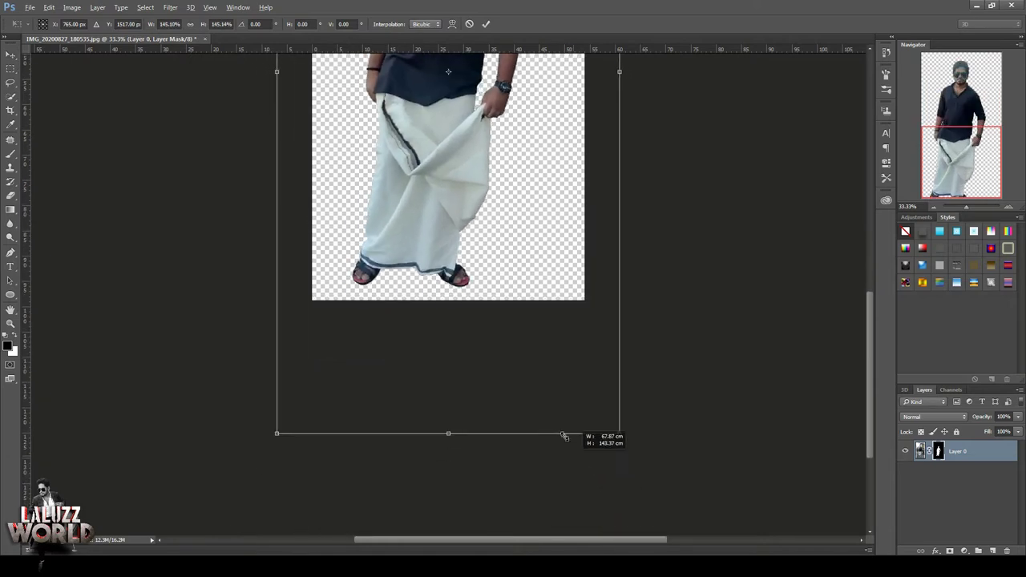
{"action": "left_click", "coordinate": [934, 208]}
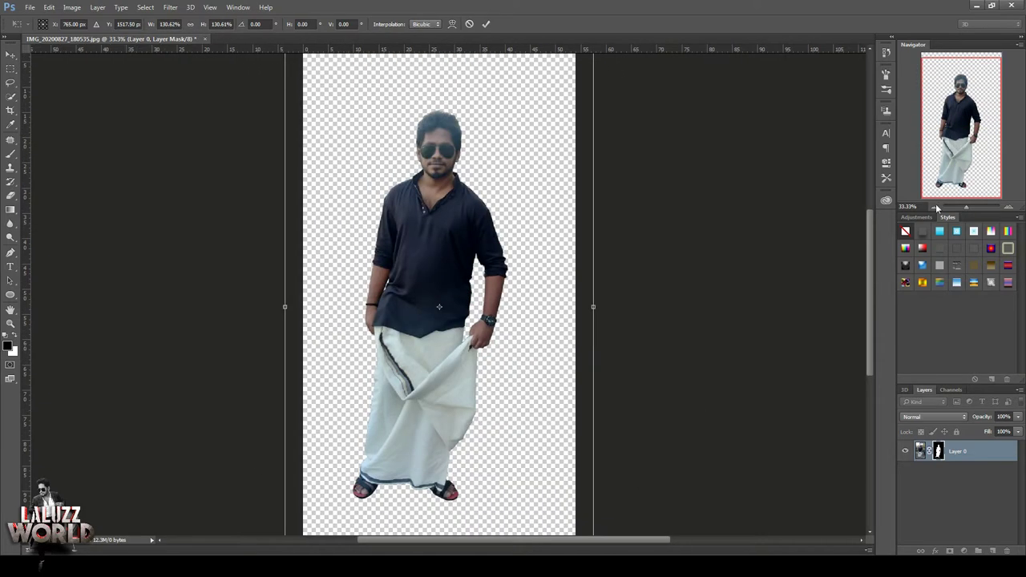
{"action": "left_click", "coordinate": [1009, 207]}
{"action": "left_click", "coordinate": [1009, 207]}
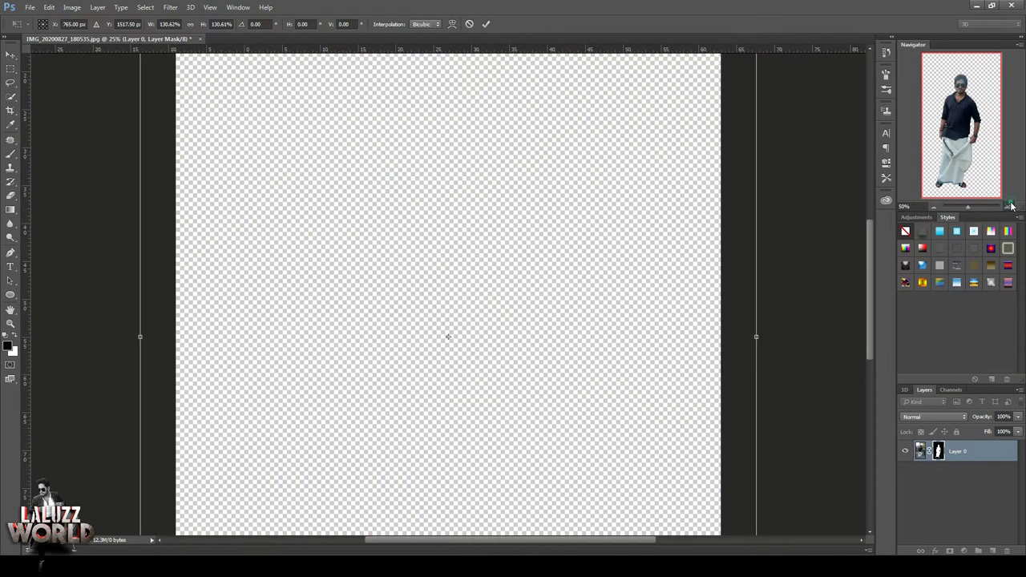
{"action": "left_click", "coordinate": [1009, 206]}
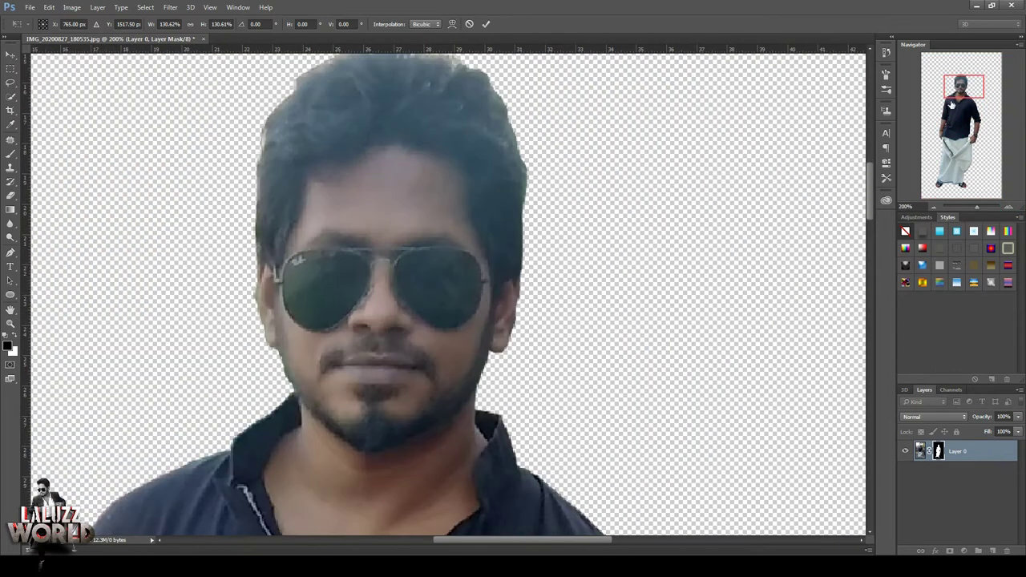
Step: Commit the pending 130.6% scaling of the man
{"action": "left_click_drag", "start_coordinate": [951, 102], "coordinate": [953, 90]}
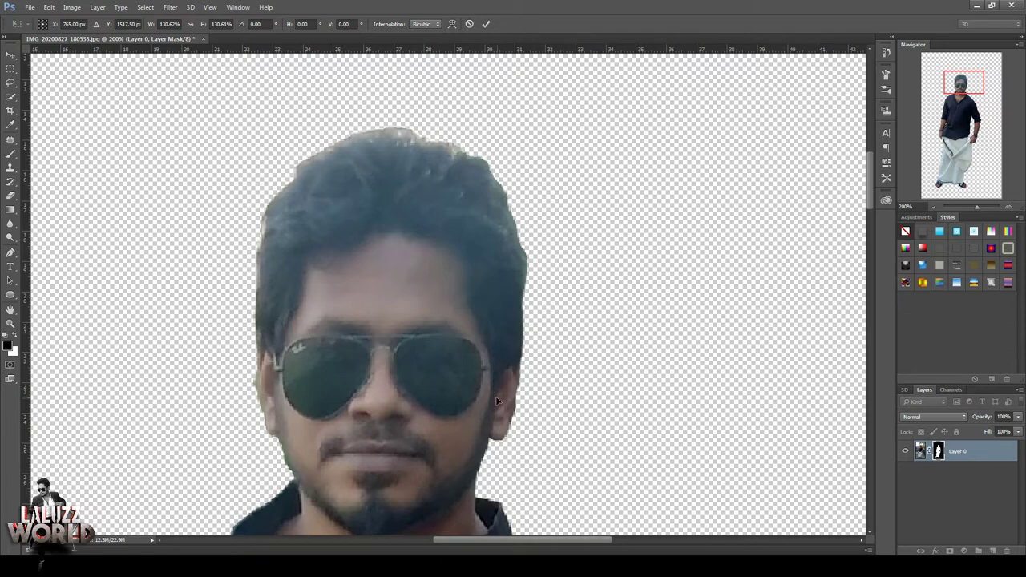
{"action": "left_click", "coordinate": [11, 55]}
{"action": "left_click", "coordinate": [453, 213]}
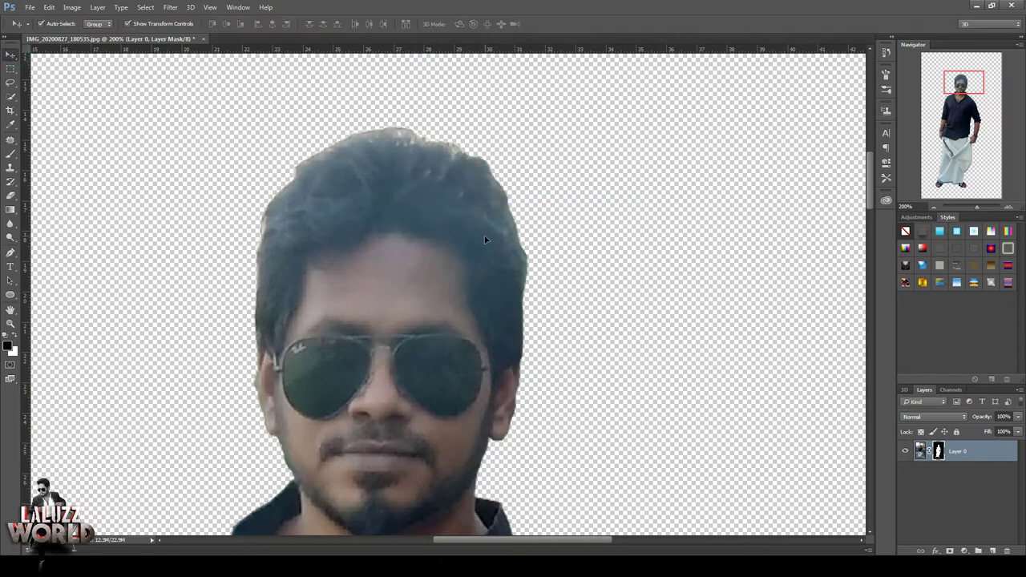
Step: Save the document as IMG_20200827_180535.psd in Photoshop PSD format
{"action": "key", "text": "ctrl+shift+s"}
{"action": "left_click", "coordinate": [422, 332]}
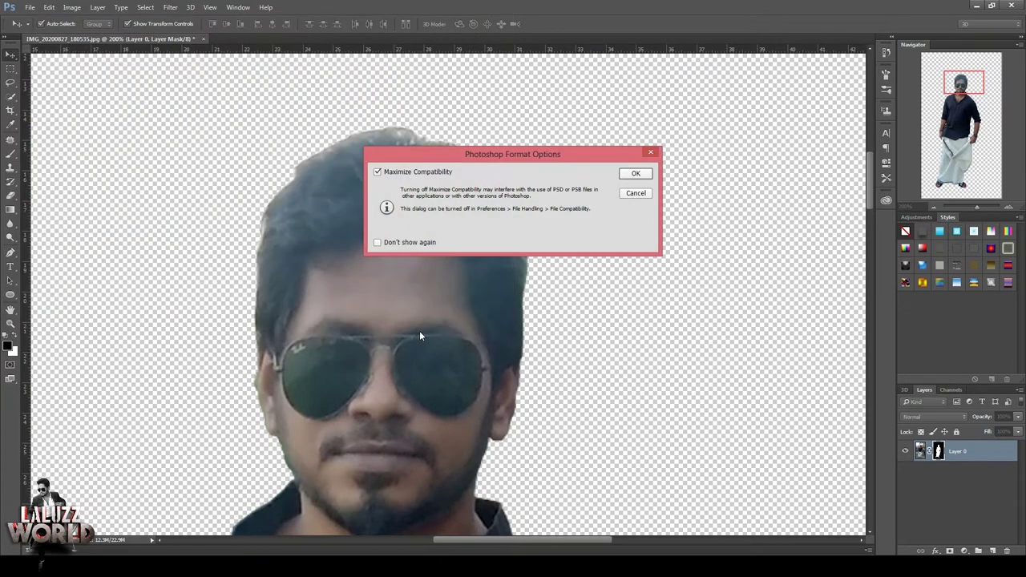
{"action": "left_click", "coordinate": [636, 171]}
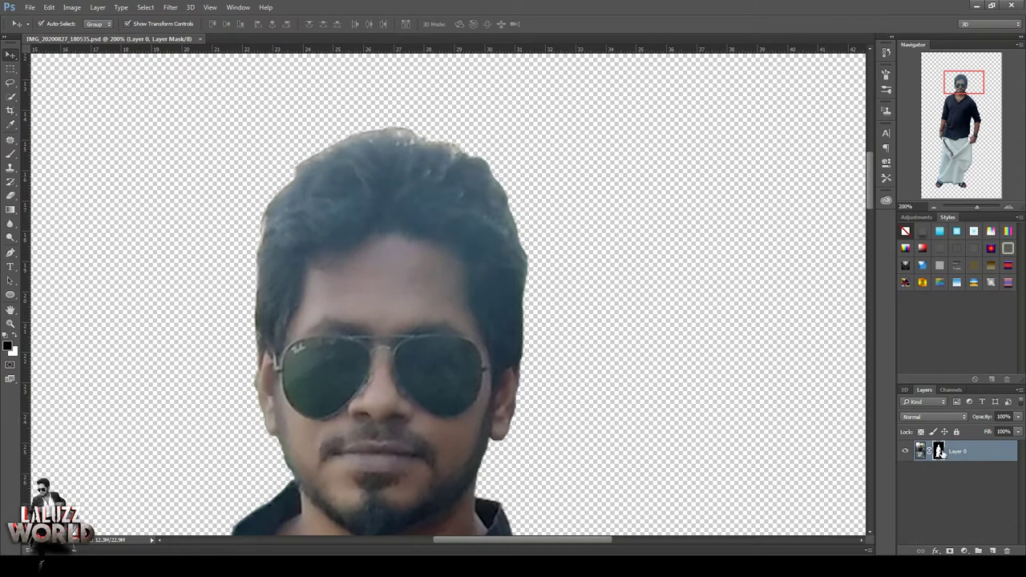
Step: Open Refine Mask on the man's mask and enable Smart Radius at minimum radius
{"action": "right_click", "coordinate": [939, 451]}
{"action": "left_click", "coordinate": [938, 428]}
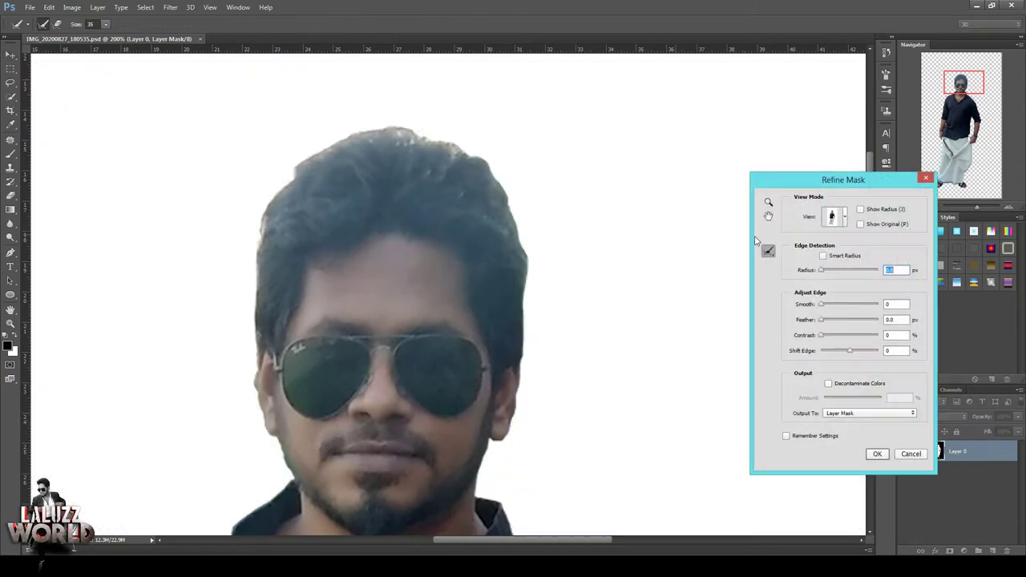
{"action": "left_click_drag", "start_coordinate": [824, 271], "coordinate": [826, 271]}
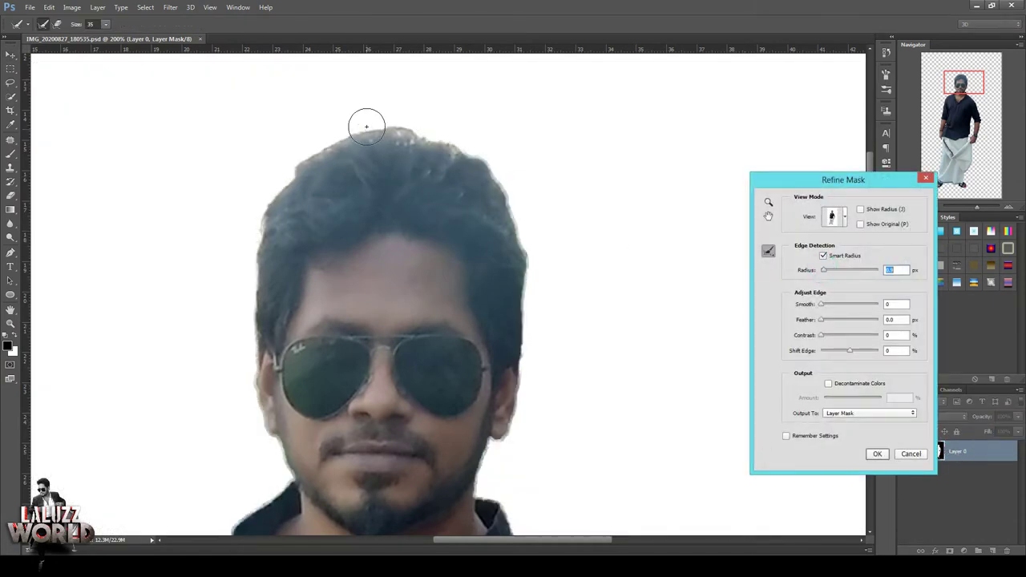
{"action": "left_click", "coordinate": [105, 24]}
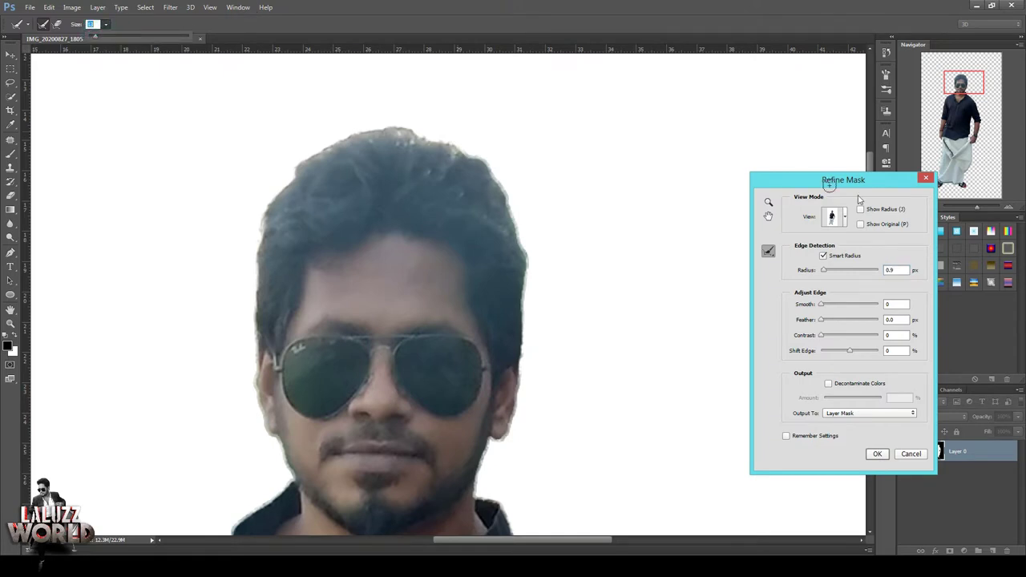
{"action": "left_click", "coordinate": [823, 256]}
{"action": "left_click_drag", "start_coordinate": [823, 270], "coordinate": [801, 273]}
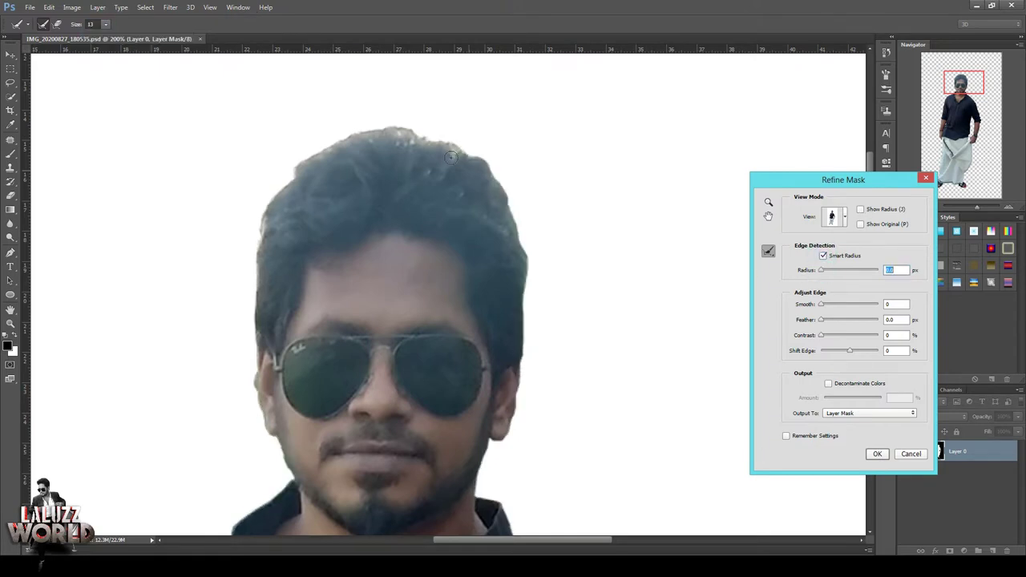
Step: Brush the hair edge along the head top, accept, and apply the mask to Layer 0
{"action": "mouse_move", "coordinate": [465, 157]}
{"action": "left_mouse_down"}
{"action": "mouse_move", "coordinate": [397, 133]}
{"action": "mouse_move", "coordinate": [319, 171]}
{"action": "left_mouse_up"}
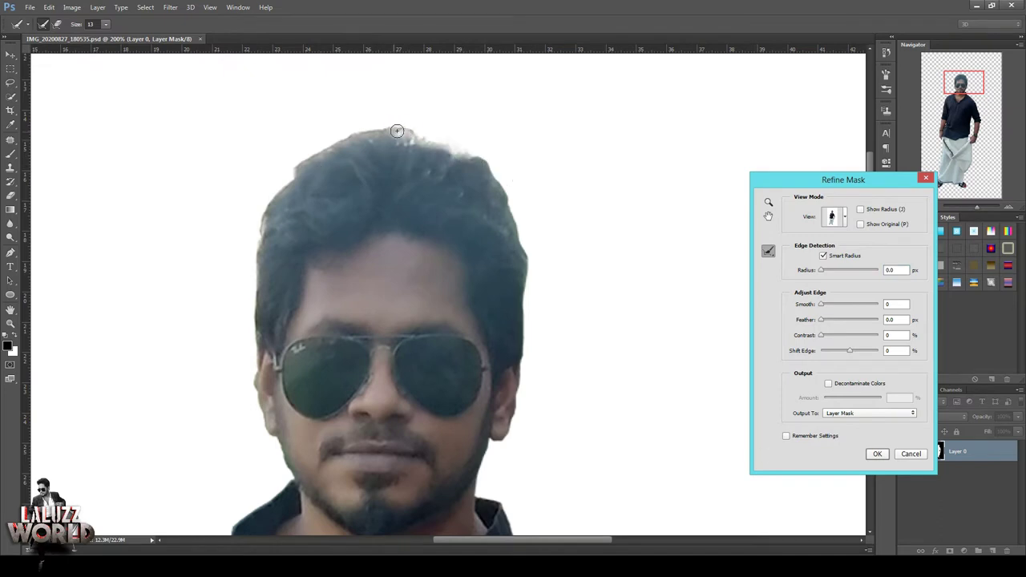
{"action": "left_click_drag", "start_coordinate": [397, 131], "coordinate": [425, 143]}
{"action": "left_click", "coordinate": [877, 453]}
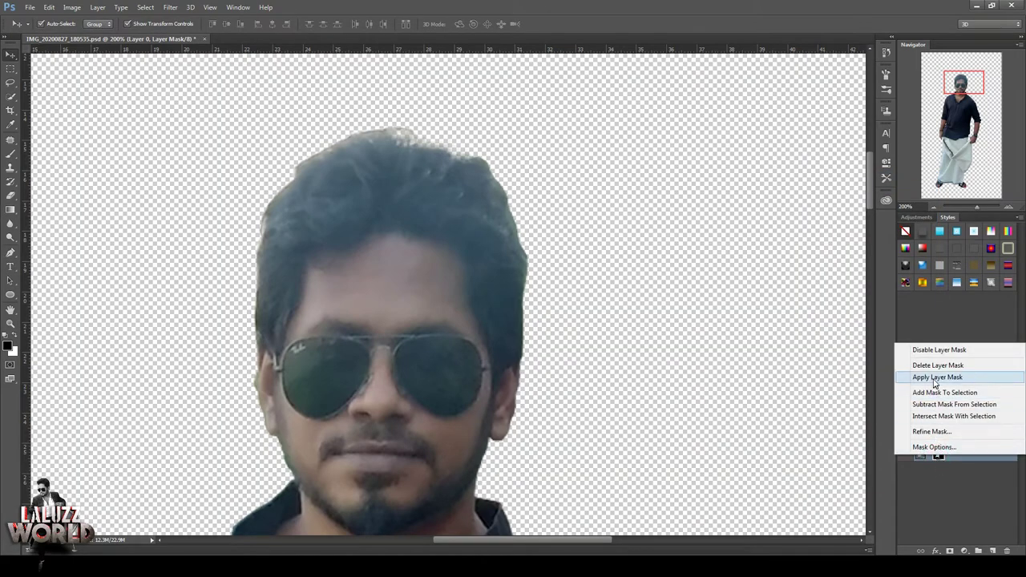
{"action": "left_click", "coordinate": [937, 376]}
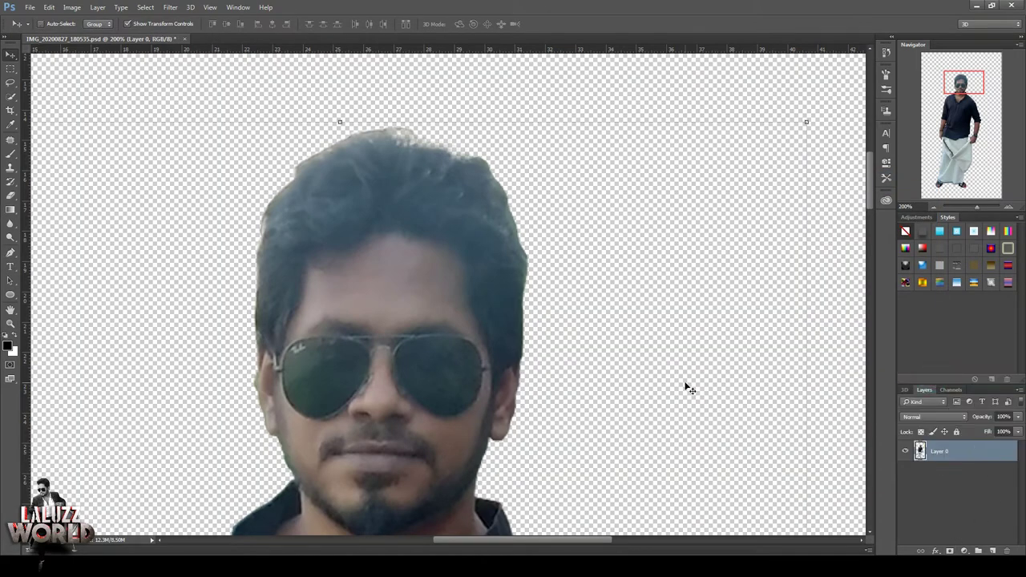
{"action": "left_click", "coordinate": [965, 552]}
Step: Add a new Layer 1 above the man filled with 50% Gray
{"action": "left_click", "coordinate": [911, 537]}
{"action": "left_click", "coordinate": [992, 551]}
{"action": "left_click", "coordinate": [8, 69]}
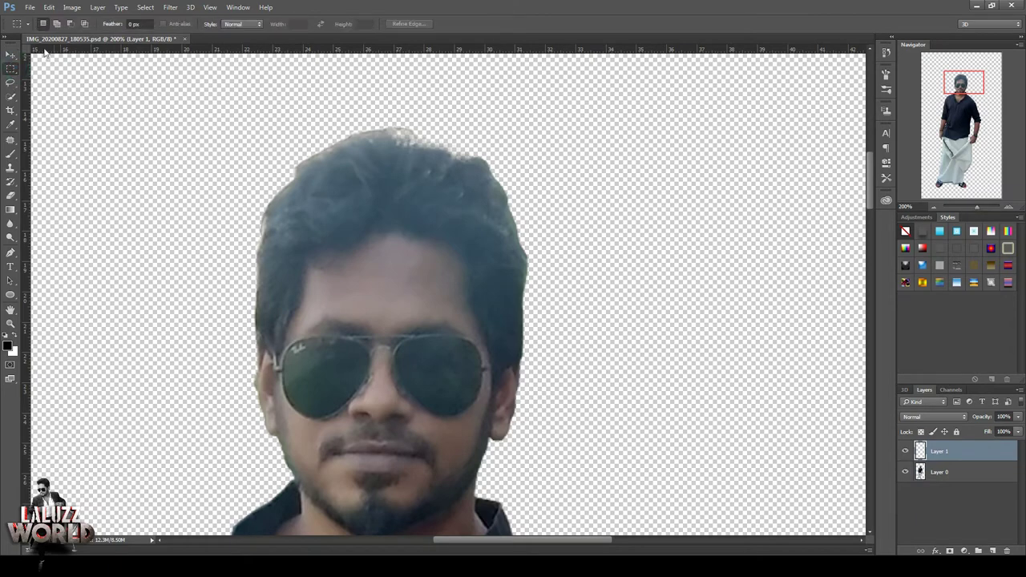
{"action": "left_click", "coordinate": [48, 7]}
{"action": "left_click", "coordinate": [70, 158]}
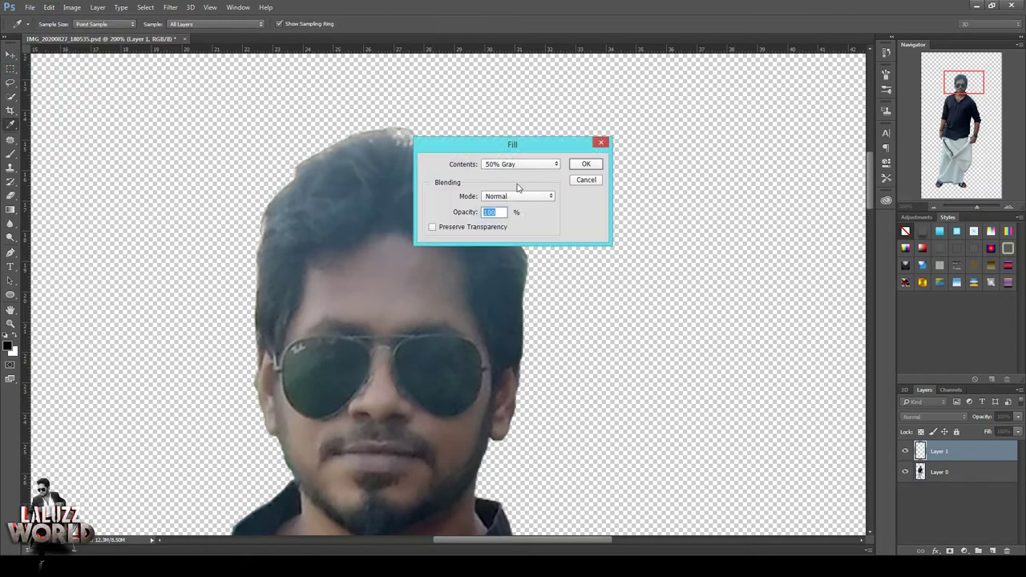
{"action": "left_click", "coordinate": [599, 162]}
Step: Clip the gray layer to the man and set its blend mode to Soft Light
{"action": "right_click", "coordinate": [952, 455]}
{"action": "left_click", "coordinate": [833, 267]}
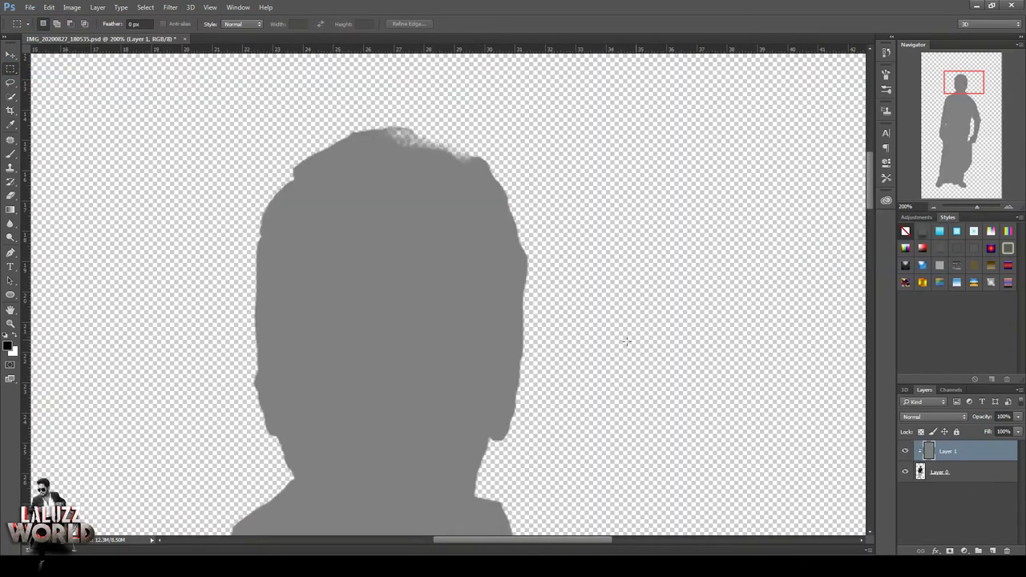
{"action": "left_click", "coordinate": [934, 416]}
{"action": "left_click", "coordinate": [918, 311]}
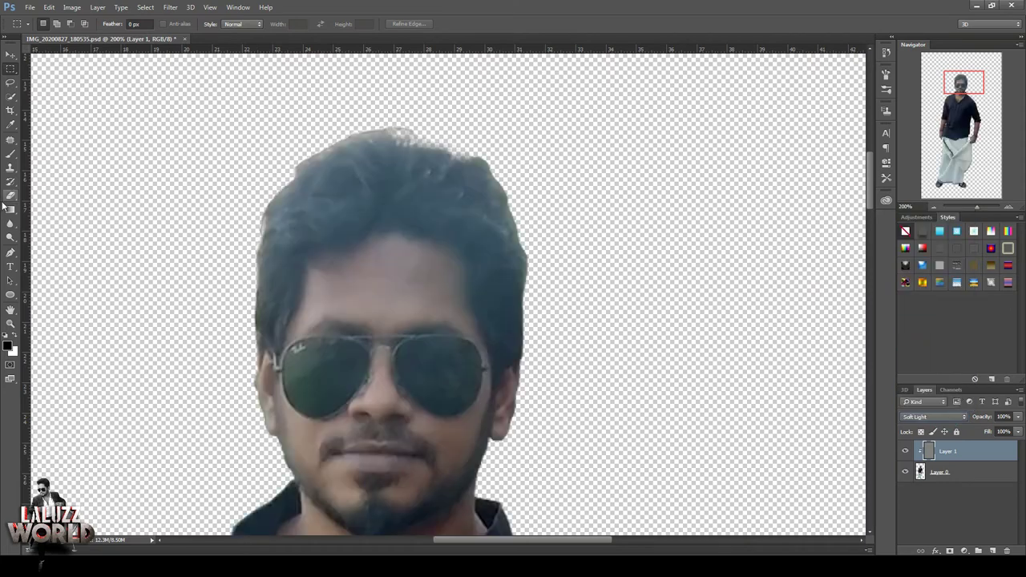
{"action": "right_click", "coordinate": [12, 239]}
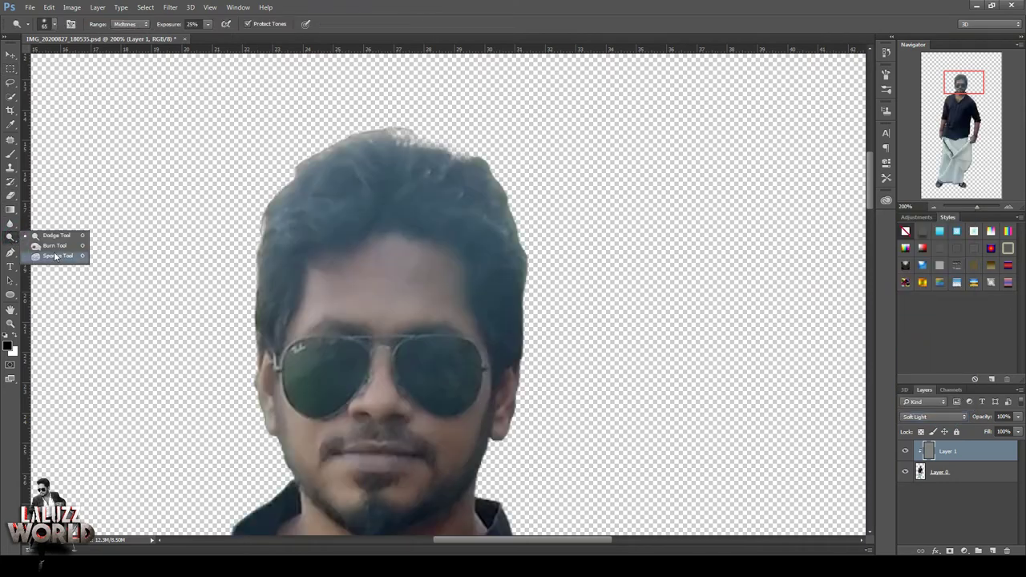
Step: Burn the man's hair and shirt sleeves on the gray layer at Midtones, 39% exposure
{"action": "left_click", "coordinate": [48, 243]}
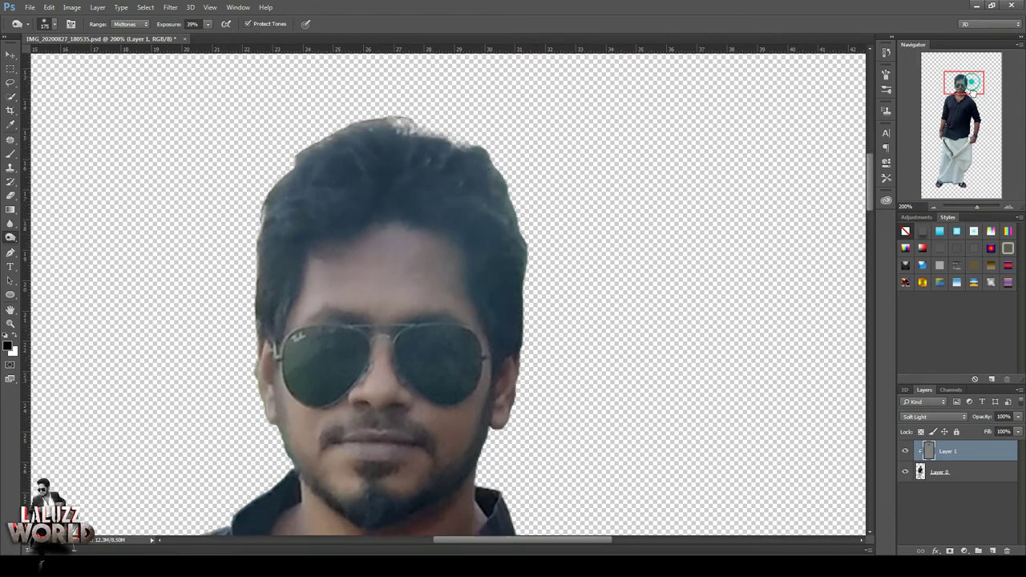
{"action": "left_click_drag", "start_coordinate": [970, 86], "coordinate": [976, 104]}
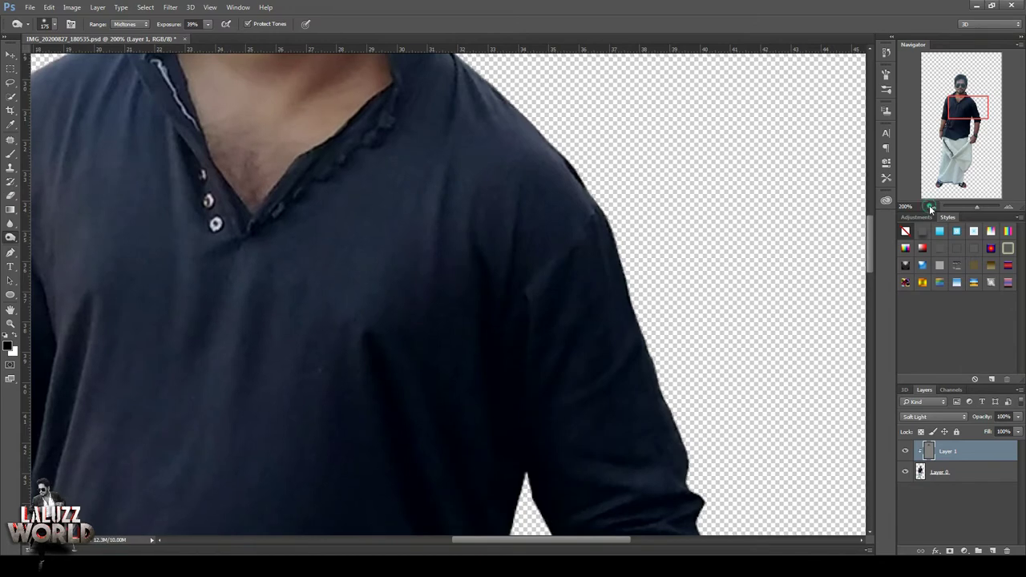
{"action": "left_click", "coordinate": [931, 206]}
{"action": "left_click", "coordinate": [931, 206]}
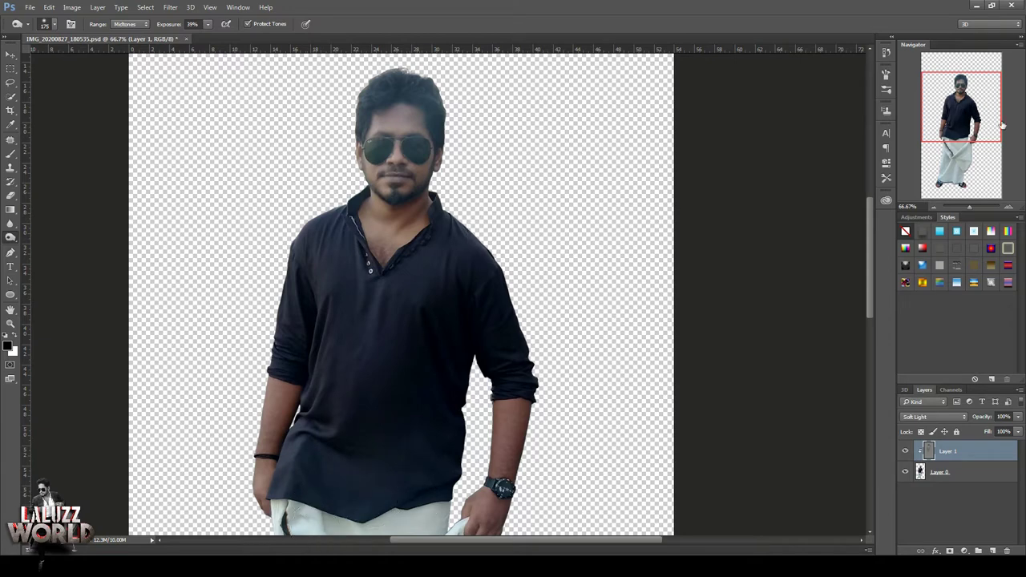
{"action": "left_click", "coordinate": [11, 54]}
Step: Merge the gray shading layer and the man into a single Layer 1
{"action": "left_click", "coordinate": [959, 473], "text": "shift"}
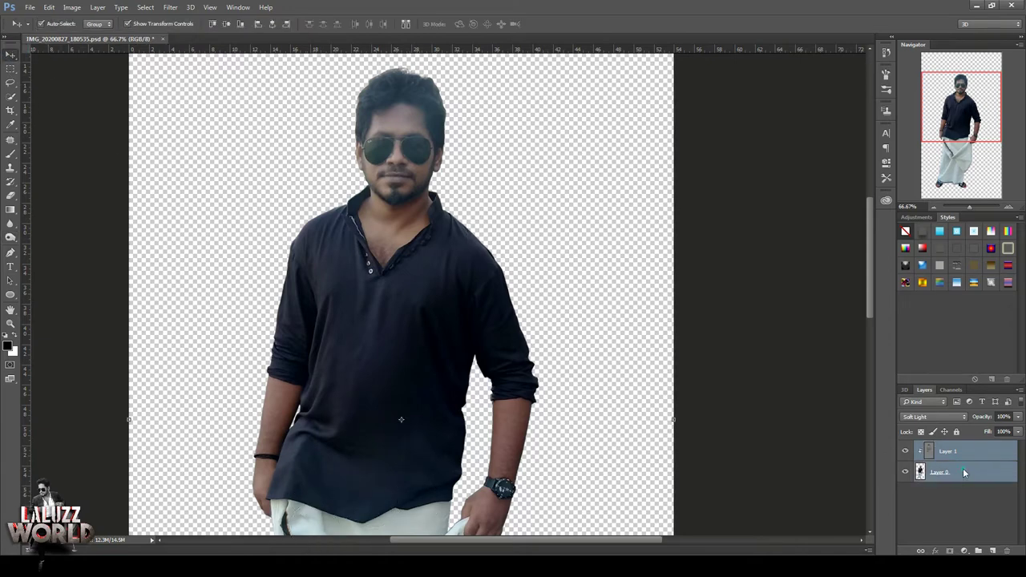
{"action": "right_click", "coordinate": [960, 473]}
{"action": "left_click", "coordinate": [882, 390]}
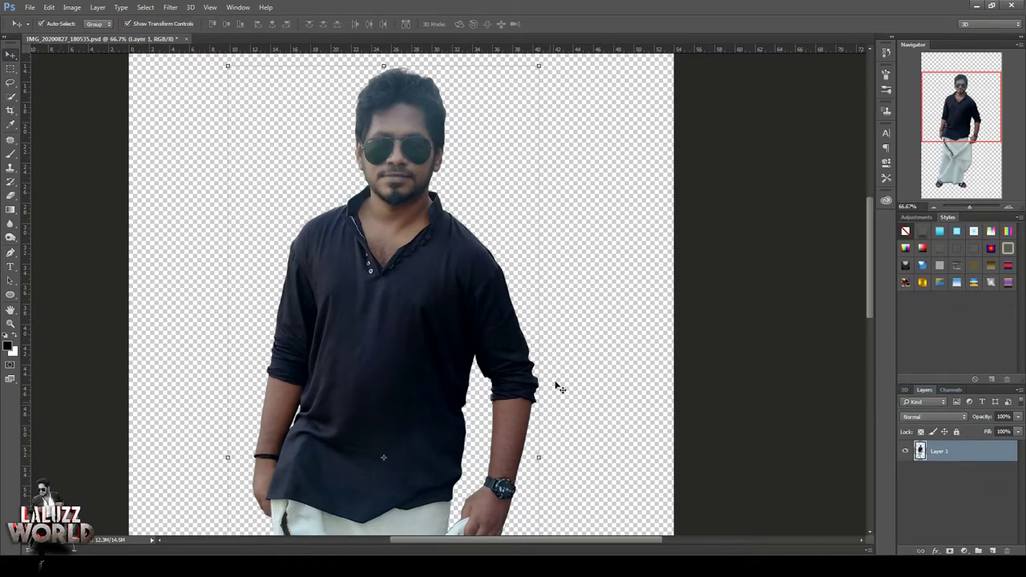
Step: Open the Camera Raw Filter on the man and raise Exposure slightly
{"action": "left_click", "coordinate": [934, 207]}
{"action": "left_click", "coordinate": [145, 7]}
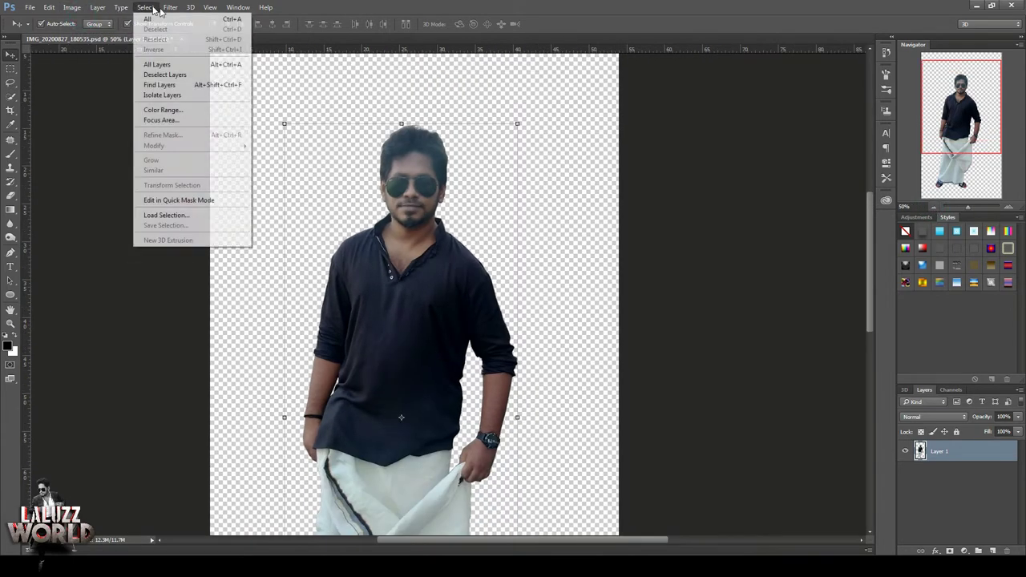
{"action": "left_click", "coordinate": [524, 170]}
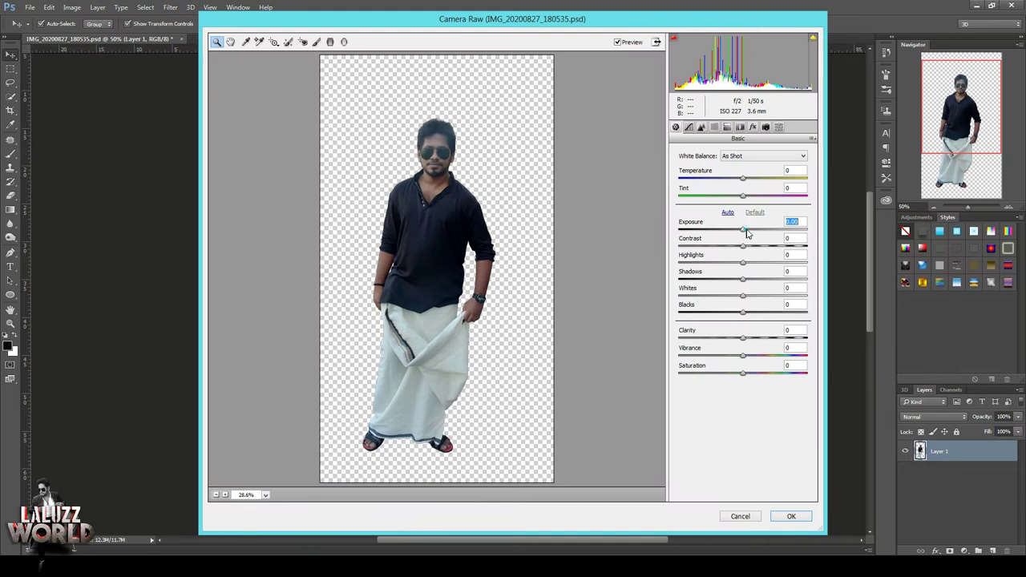
{"action": "mouse_move", "coordinate": [745, 231]}
{"action": "left_mouse_down"}
{"action": "mouse_move", "coordinate": [783, 244]}
{"action": "mouse_move", "coordinate": [750, 231]}
{"action": "left_mouse_up"}
Step: Apply Camera Raw with Exposure +0.65, Contrast +53, Shadows +21 and Whites +15
{"action": "left_click", "coordinate": [781, 249]}
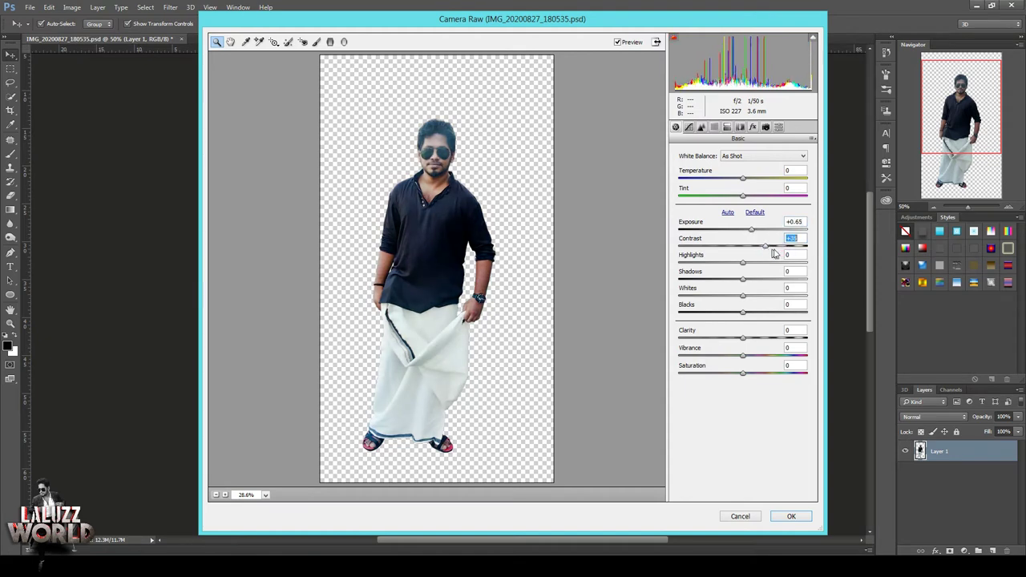
{"action": "mouse_move", "coordinate": [742, 280]}
{"action": "left_mouse_down"}
{"action": "mouse_move", "coordinate": [757, 280]}
{"action": "mouse_move", "coordinate": [731, 312]}
{"action": "left_mouse_up"}
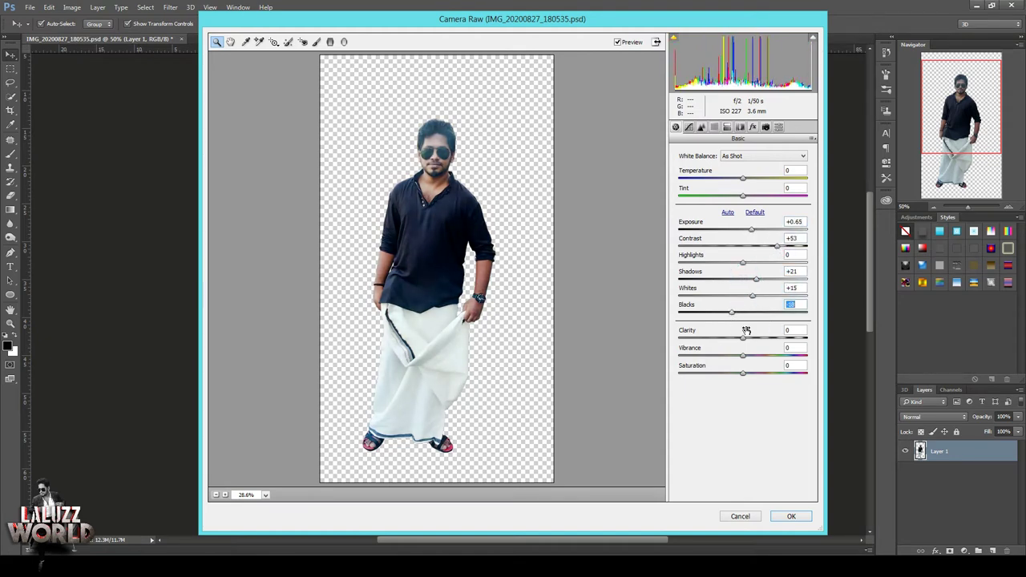
{"action": "left_click", "coordinate": [792, 517]}
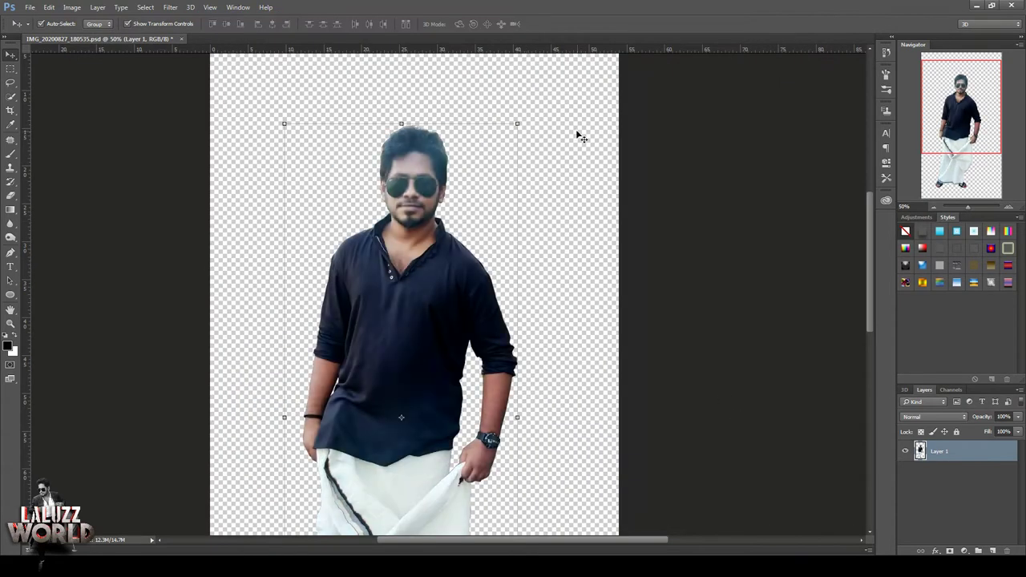
{"action": "left_click", "coordinate": [965, 551]}
Step: Add a Curves layer lifting the midtones slightly, with its mask inverted to black
{"action": "left_click", "coordinate": [934, 388]}
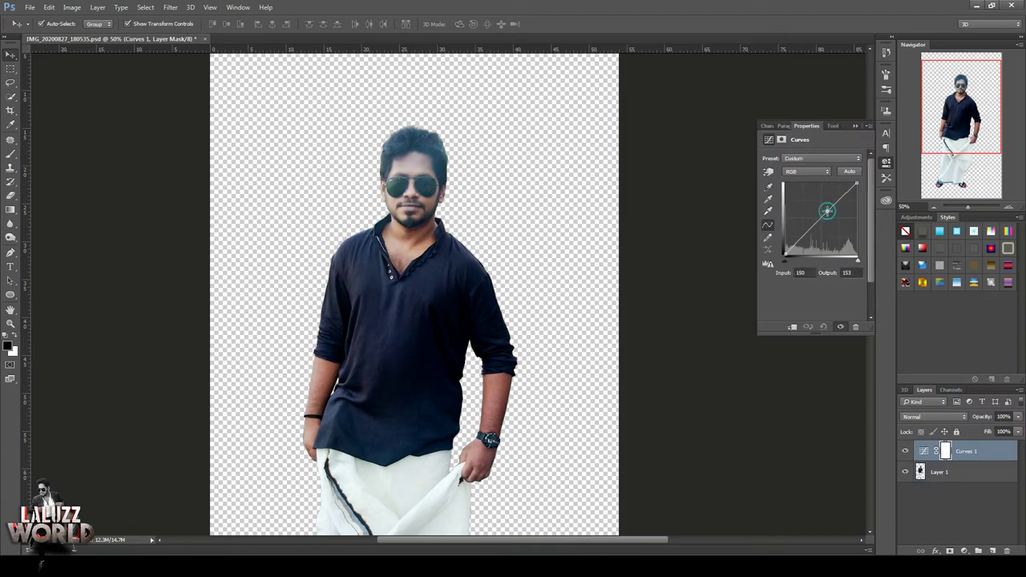
{"action": "left_click_drag", "start_coordinate": [827, 211], "coordinate": [837, 210]}
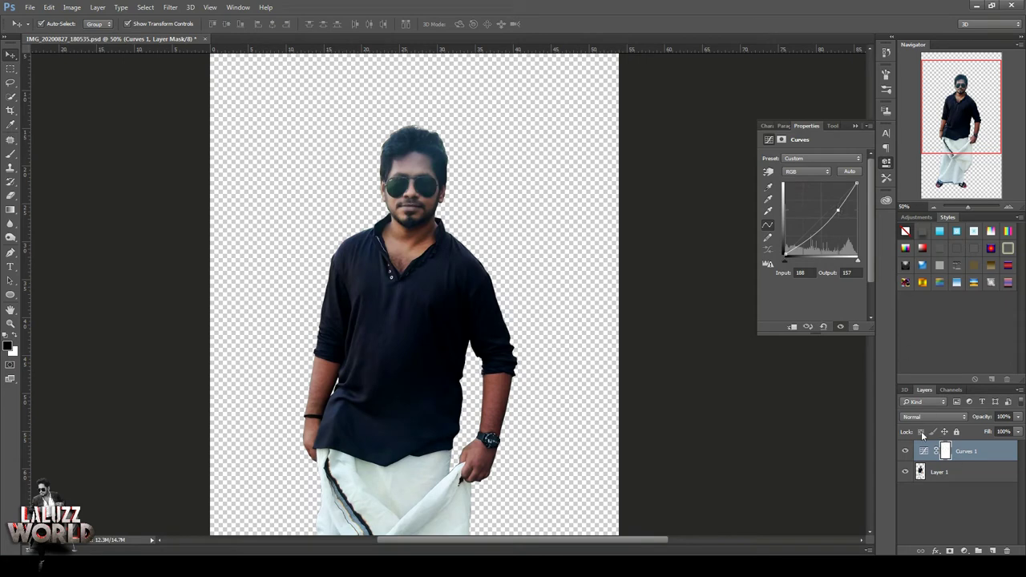
{"action": "left_click", "coordinate": [953, 452]}
{"action": "left_click", "coordinate": [823, 284]}
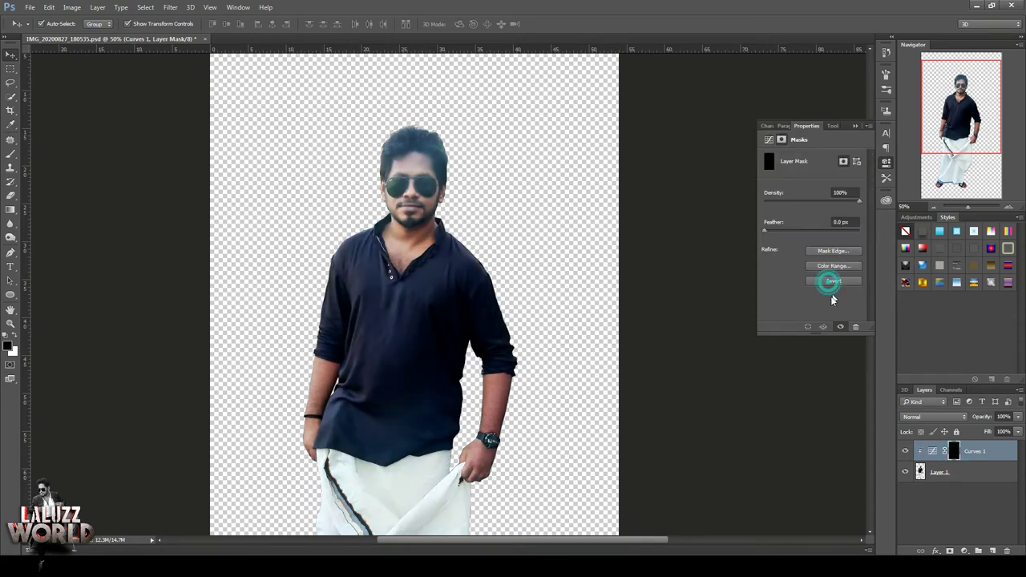
Step: Paint white on the Curves mask over the man's head, shirt and dhoti
{"action": "left_click", "coordinate": [10, 154]}
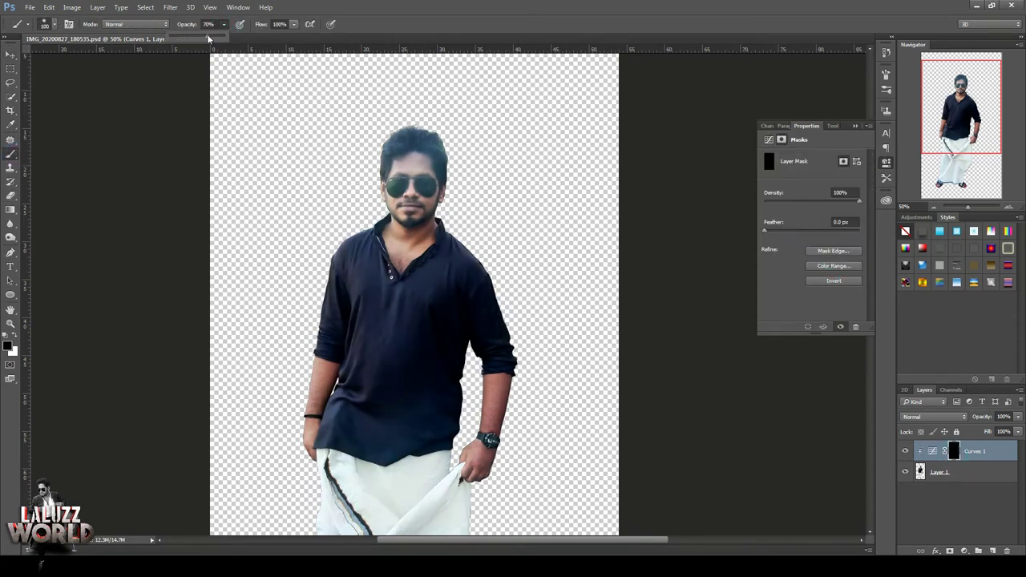
{"action": "left_click", "coordinate": [14, 341]}
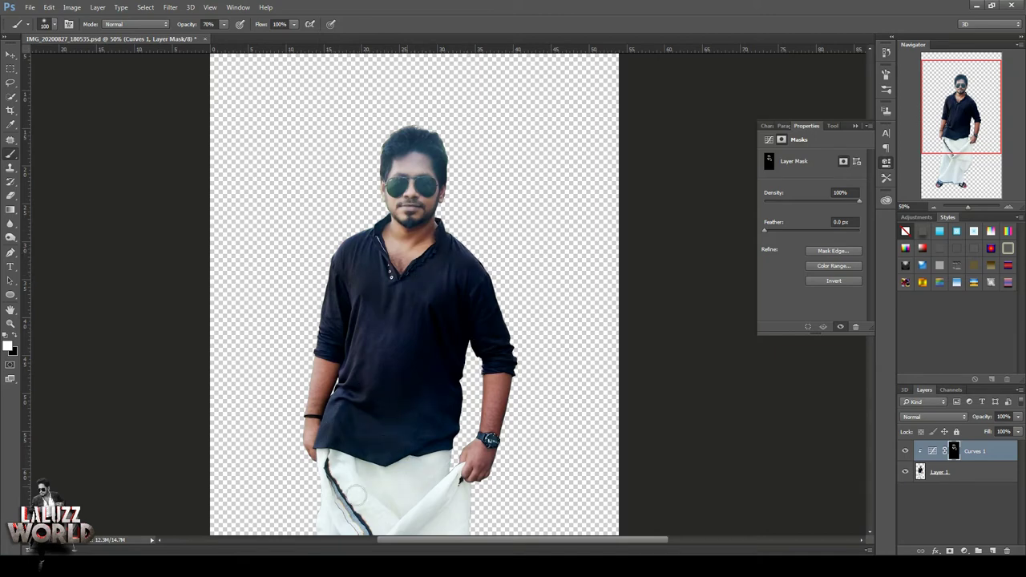
{"action": "scroll", "coordinate": [532, 481], "scroll_direction": "down", "scroll_amount": 3}
{"action": "scroll", "coordinate": [531, 459], "scroll_direction": "down", "scroll_amount": 3}
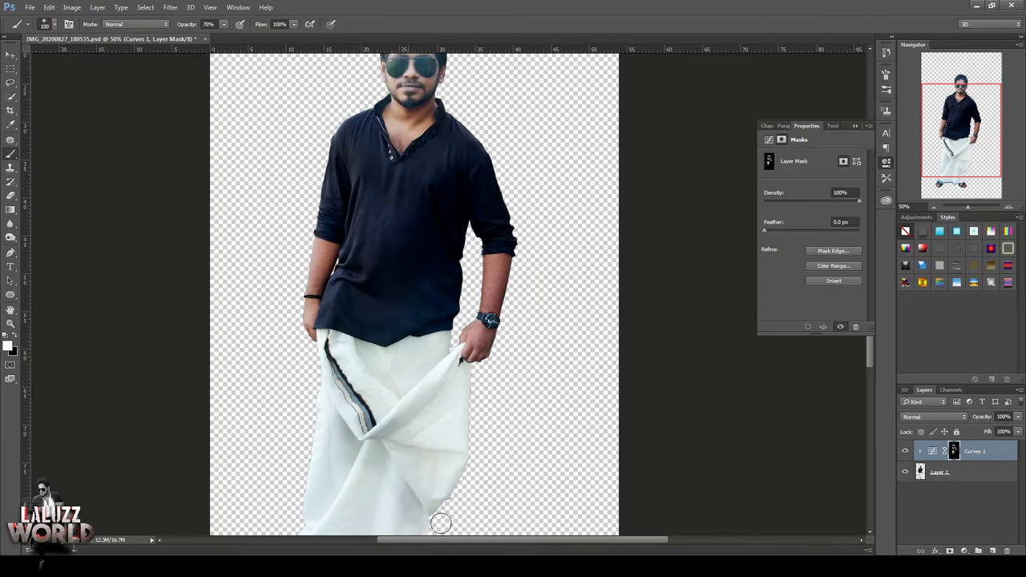
{"action": "scroll", "coordinate": [417, 497], "scroll_direction": "down", "scroll_amount": 2}
{"action": "scroll", "coordinate": [383, 464], "scroll_direction": "down", "scroll_amount": 3}
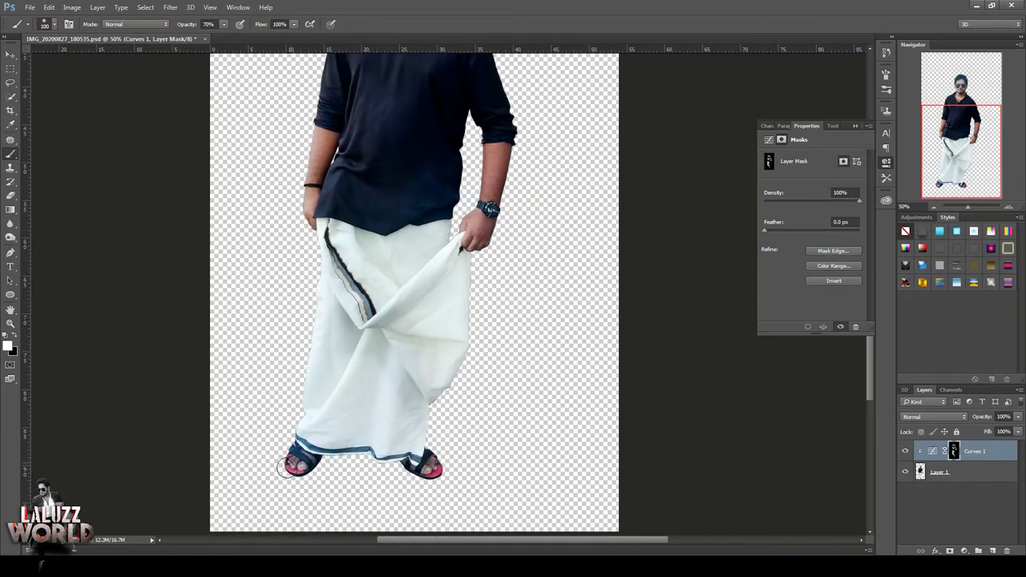
{"action": "scroll", "coordinate": [481, 313], "scroll_direction": "up", "scroll_amount": 6}
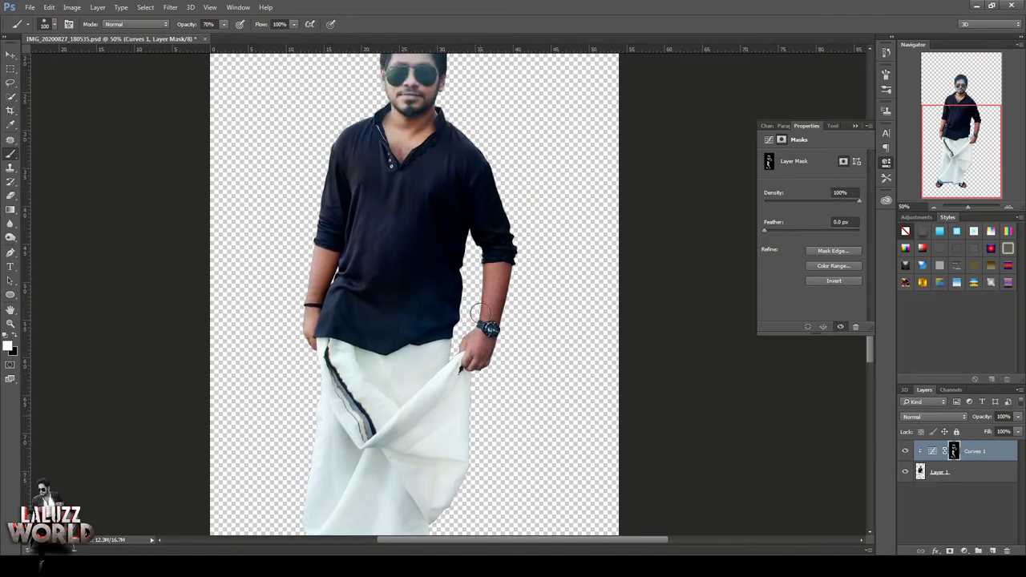
{"action": "left_click", "coordinate": [964, 550]}
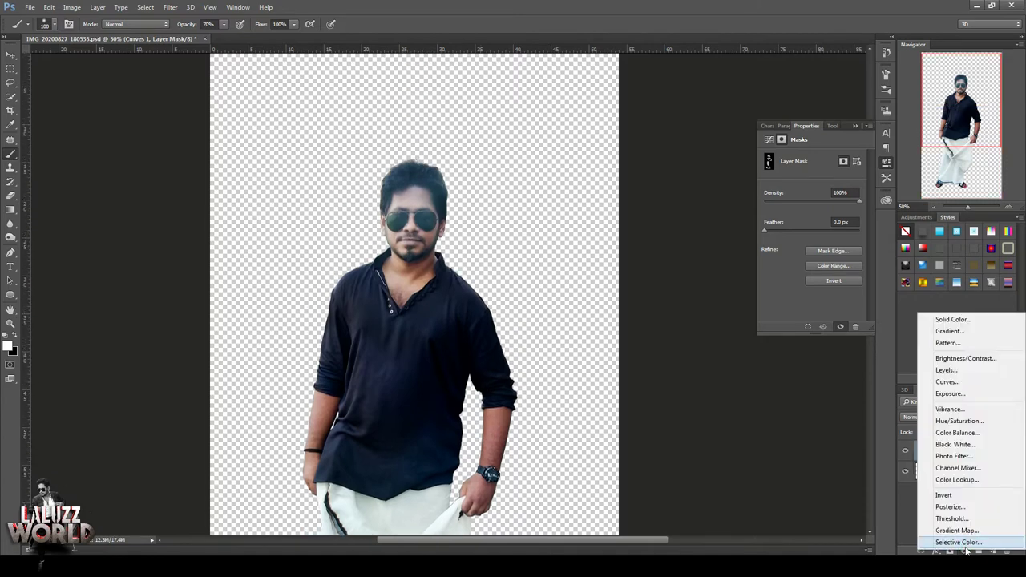
Step: Try a brighter Exposure adjustment with adjusted gamma on the man, then delete it
{"action": "left_click", "coordinate": [950, 394]}
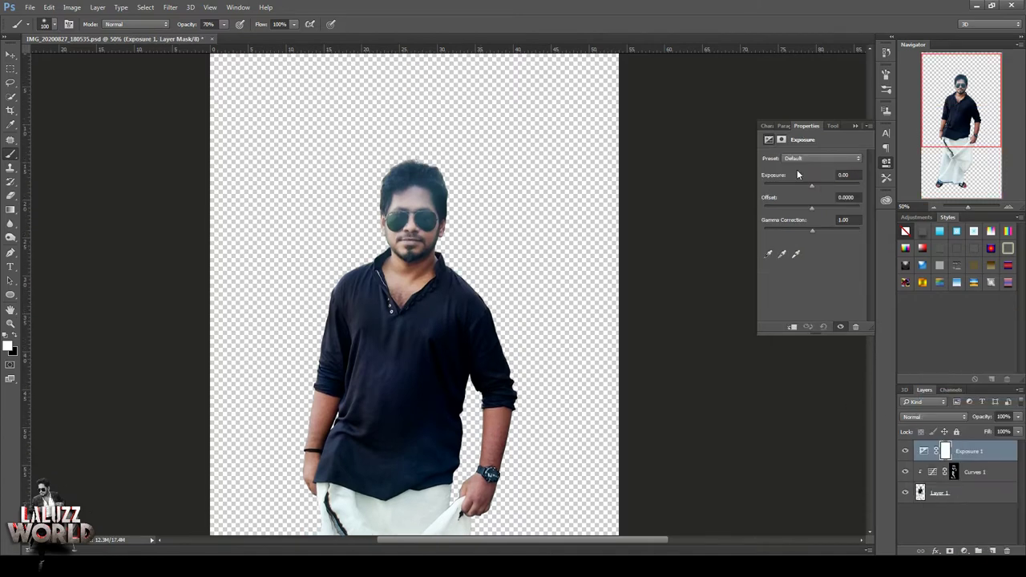
{"action": "mouse_move", "coordinate": [811, 183]}
{"action": "left_mouse_down"}
{"action": "mouse_move", "coordinate": [823, 186]}
{"action": "mouse_move", "coordinate": [814, 185]}
{"action": "left_mouse_up"}
{"action": "mouse_move", "coordinate": [812, 230]}
{"action": "left_mouse_down"}
{"action": "mouse_move", "coordinate": [824, 230]}
{"action": "mouse_move", "coordinate": [803, 231]}
{"action": "mouse_move", "coordinate": [822, 211]}
{"action": "mouse_move", "coordinate": [805, 213]}
{"action": "left_mouse_up"}
{"action": "left_click", "coordinate": [971, 451]}
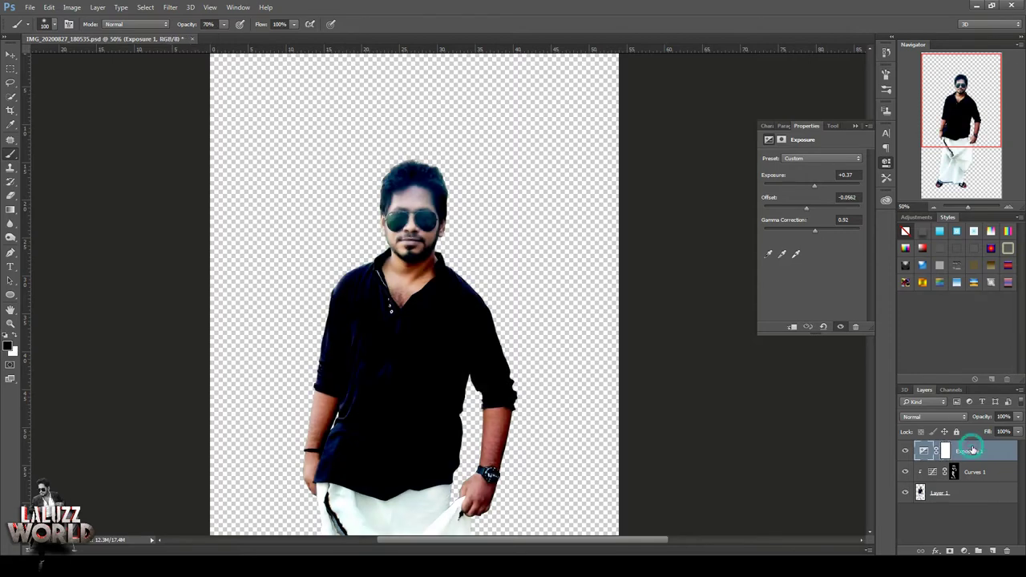
{"action": "key", "text": "Delete"}
{"action": "left_click", "coordinate": [886, 163]}
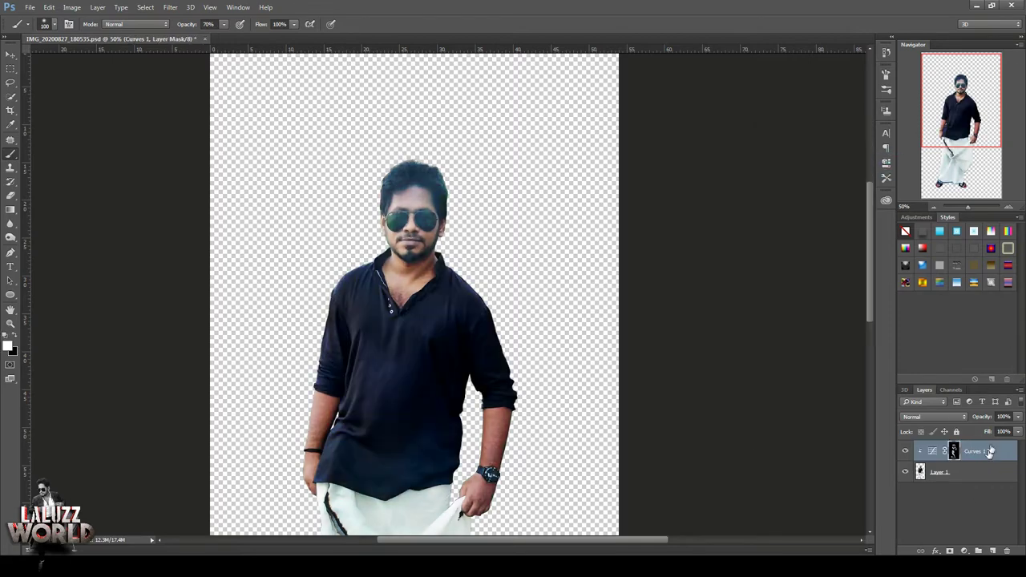
Step: Merge Layer 1 and Curves 1 into one layer and bring up the Filter menu
{"action": "left_click", "coordinate": [984, 469], "text": "shift"}
{"action": "right_click", "coordinate": [985, 469]}
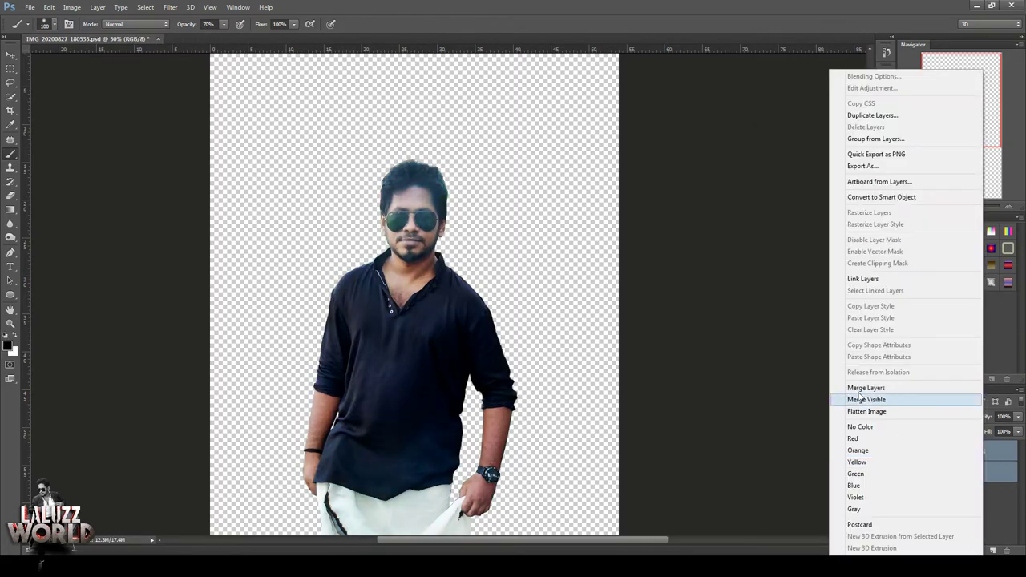
{"action": "left_click", "coordinate": [945, 391]}
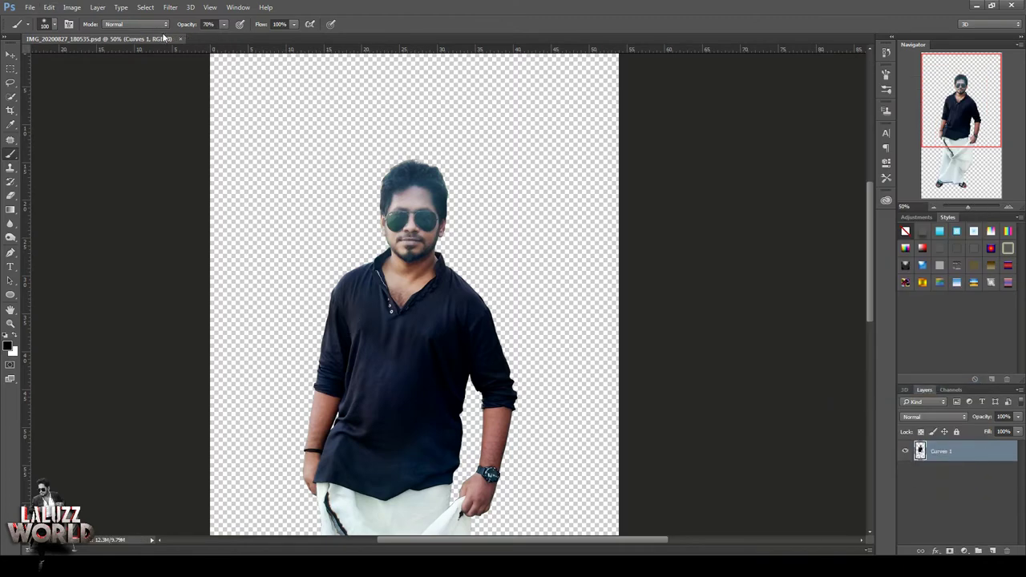
{"action": "left_click", "coordinate": [170, 7]}
{"action": "mouse_move", "coordinate": [233, 231]}
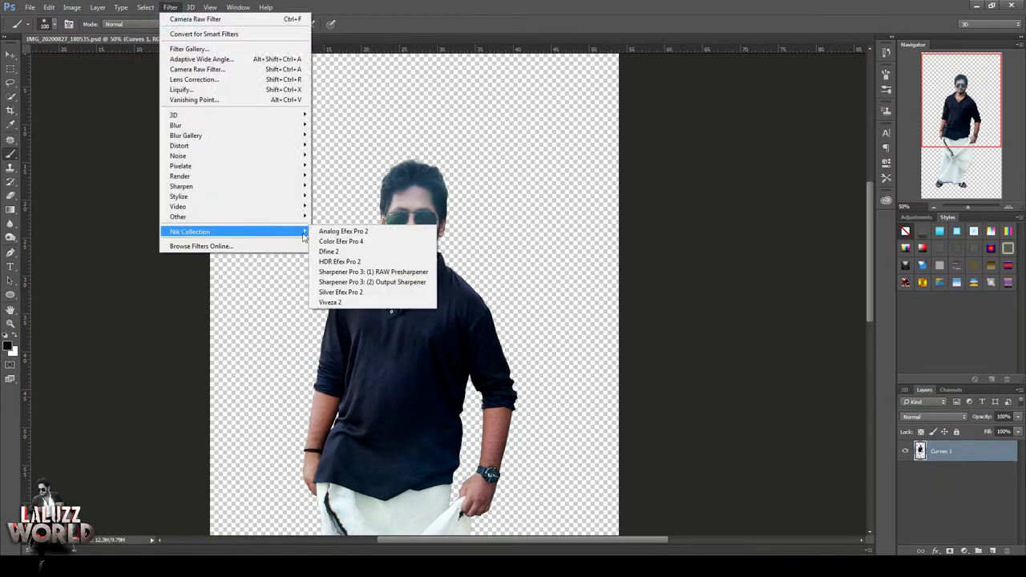
Step: Launch Viveza 2 and place a control point on the man's forehead
{"action": "left_click", "coordinate": [371, 302]}
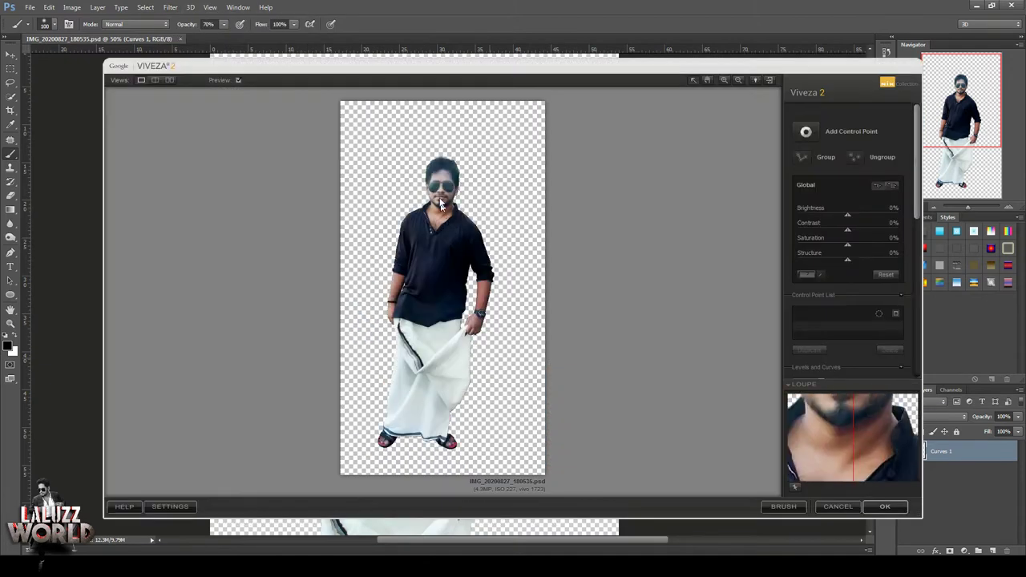
{"action": "left_click", "coordinate": [724, 80]}
{"action": "left_click", "coordinate": [441, 178]}
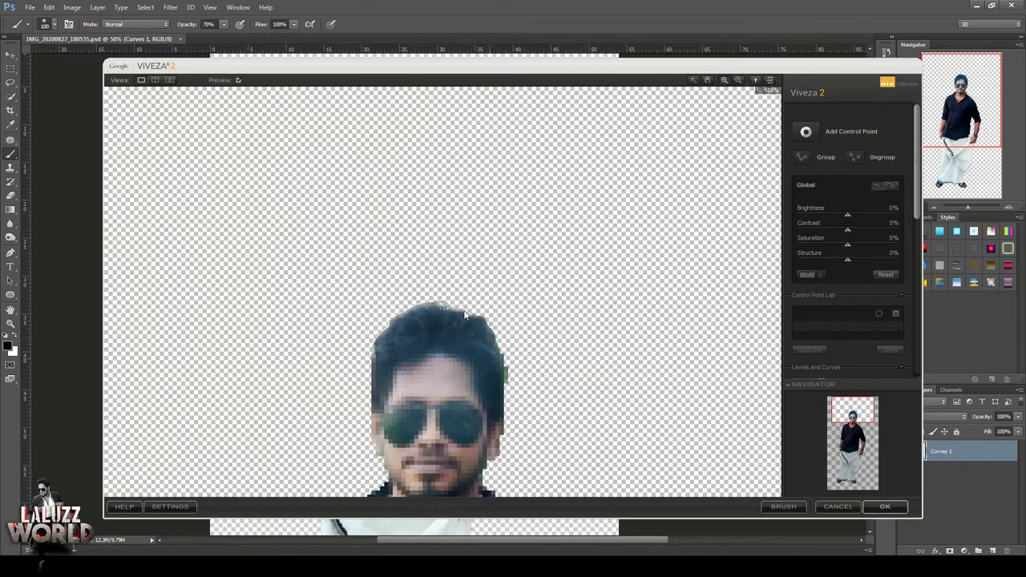
{"action": "left_click_drag", "start_coordinate": [852, 473], "coordinate": [858, 415]}
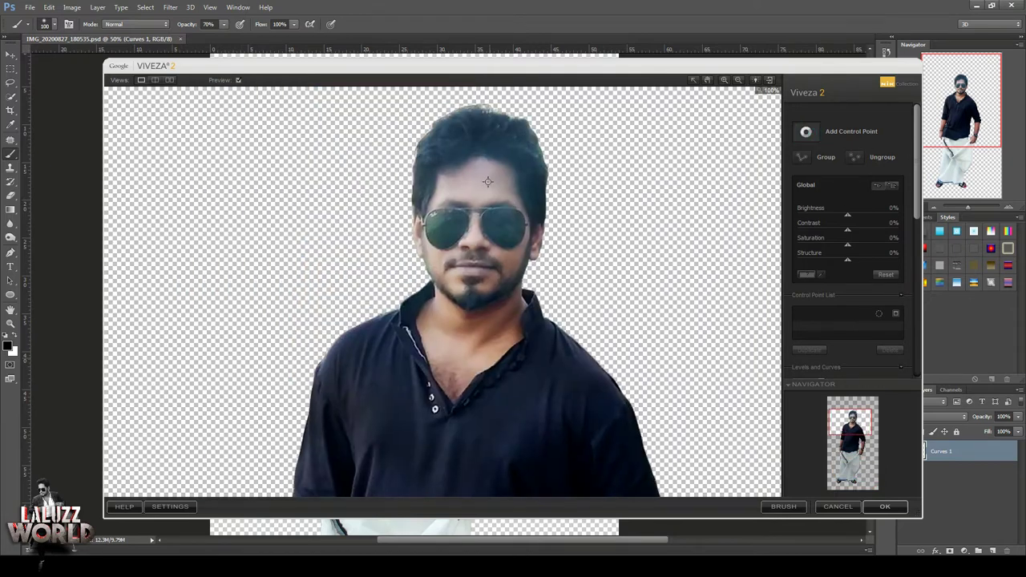
{"action": "left_click", "coordinate": [487, 182]}
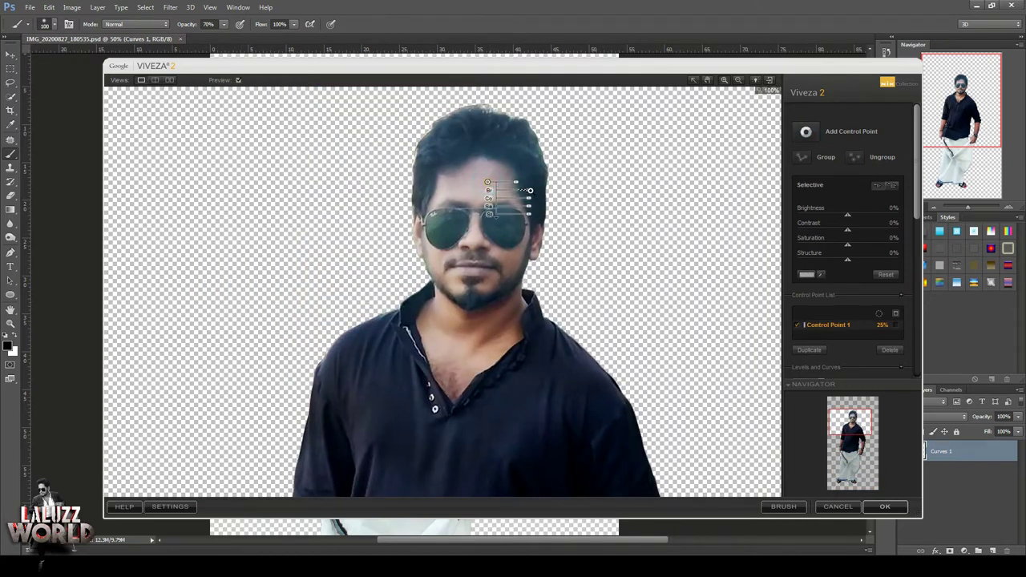
{"action": "left_click", "coordinate": [767, 83]}
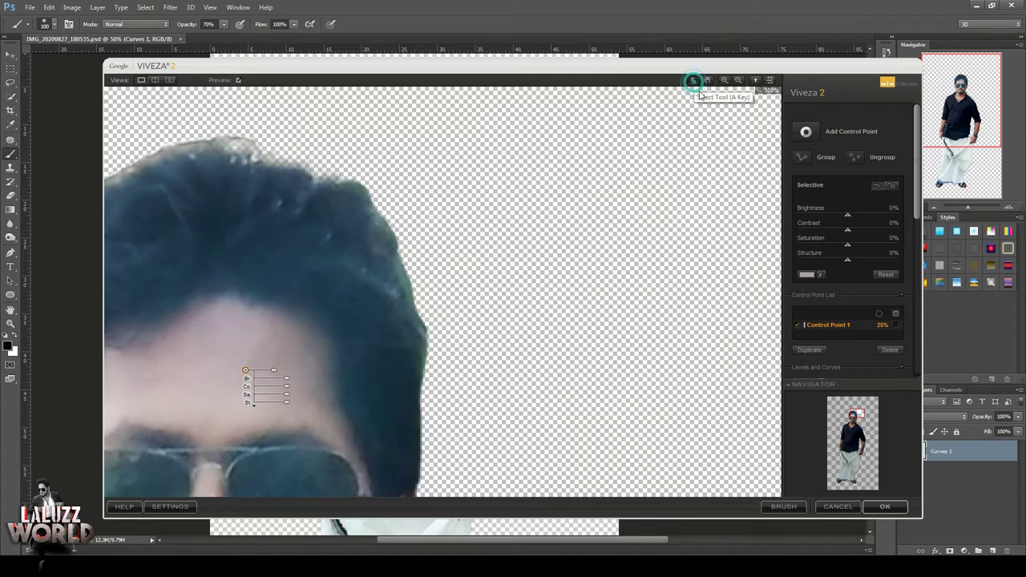
{"action": "left_click", "coordinate": [851, 415]}
Step: Shrink the control point to head size: Contrast 53%, Saturation 42%, Structure -19%
{"action": "left_click", "coordinate": [530, 319]}
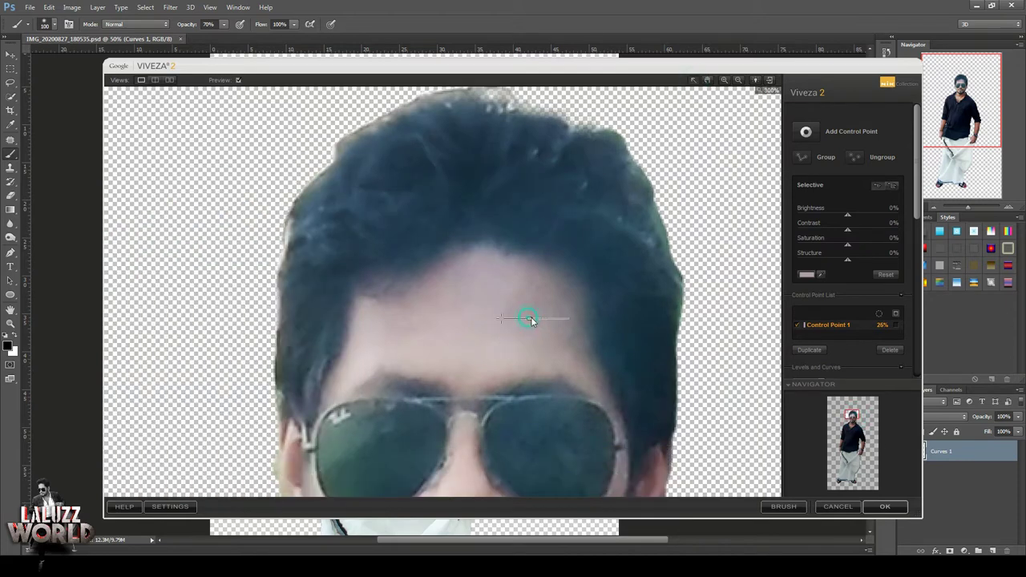
{"action": "left_click", "coordinate": [739, 80]}
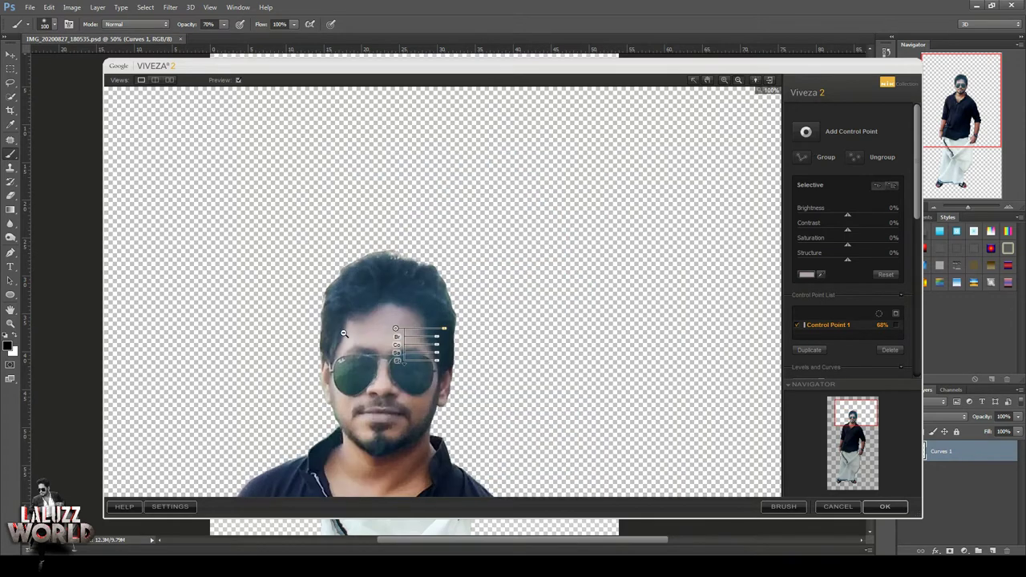
{"action": "left_click", "coordinate": [443, 329]}
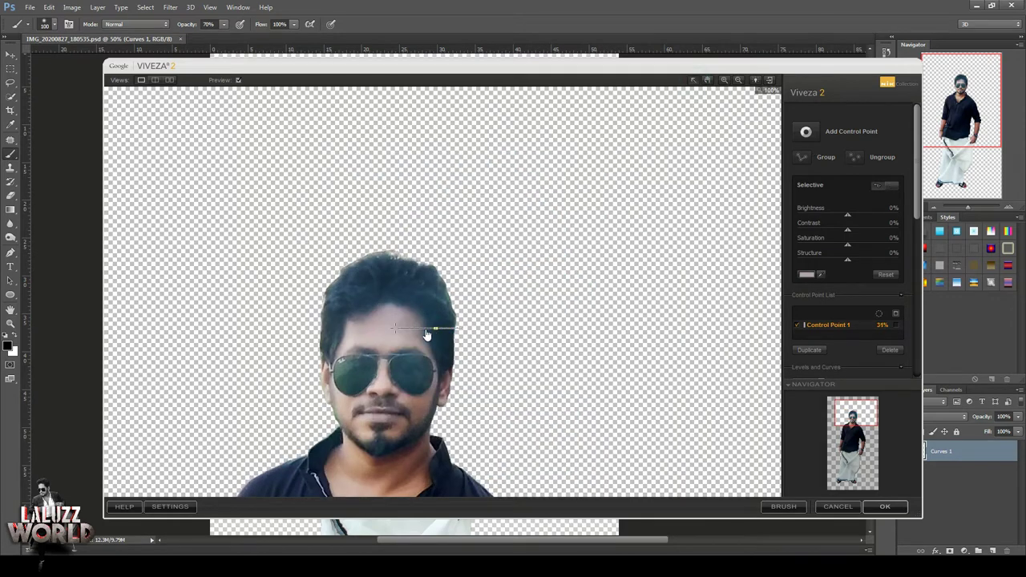
{"action": "mouse_move", "coordinate": [427, 334]}
{"action": "left_mouse_down"}
{"action": "mouse_move", "coordinate": [412, 331]}
{"action": "mouse_move", "coordinate": [450, 350]}
{"action": "mouse_move", "coordinate": [441, 364]}
{"action": "left_mouse_up"}
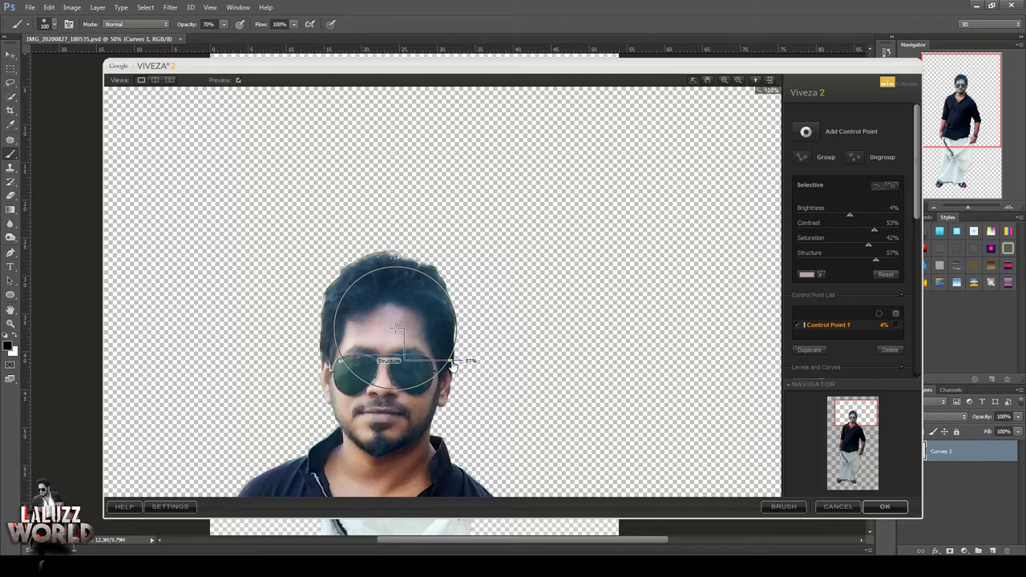
{"action": "left_click_drag", "start_coordinate": [434, 366], "coordinate": [435, 364]}
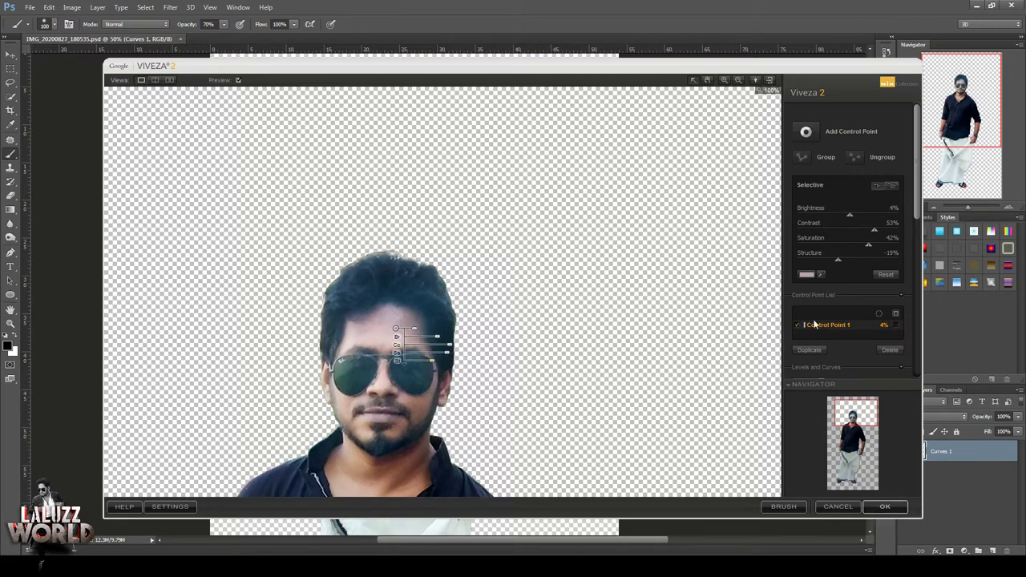
{"action": "left_click", "coordinate": [811, 275]}
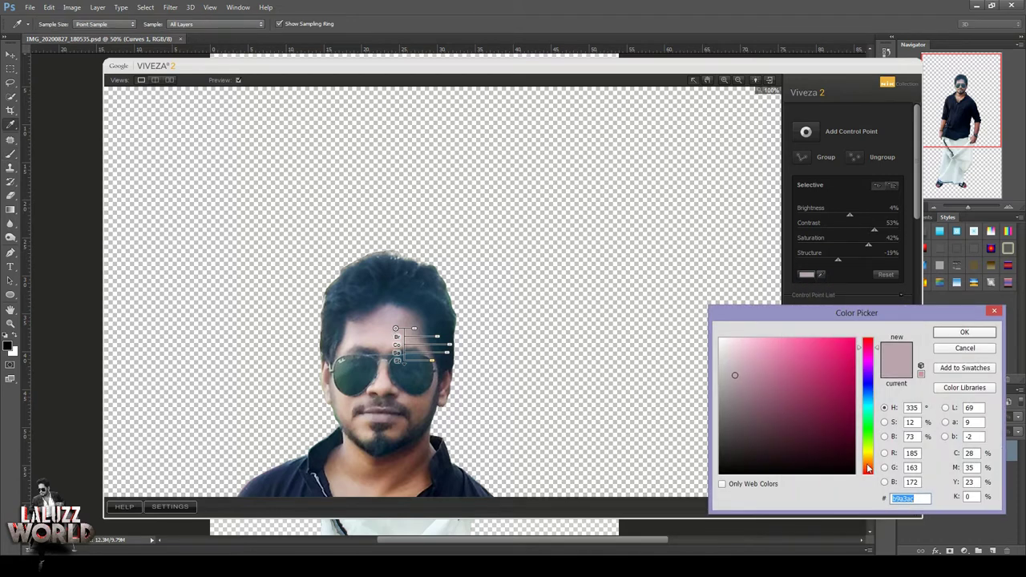
Step: Tint the forehead control point light orange and reduce its contrast
{"action": "left_click_drag", "start_coordinate": [867, 468], "coordinate": [867, 457]}
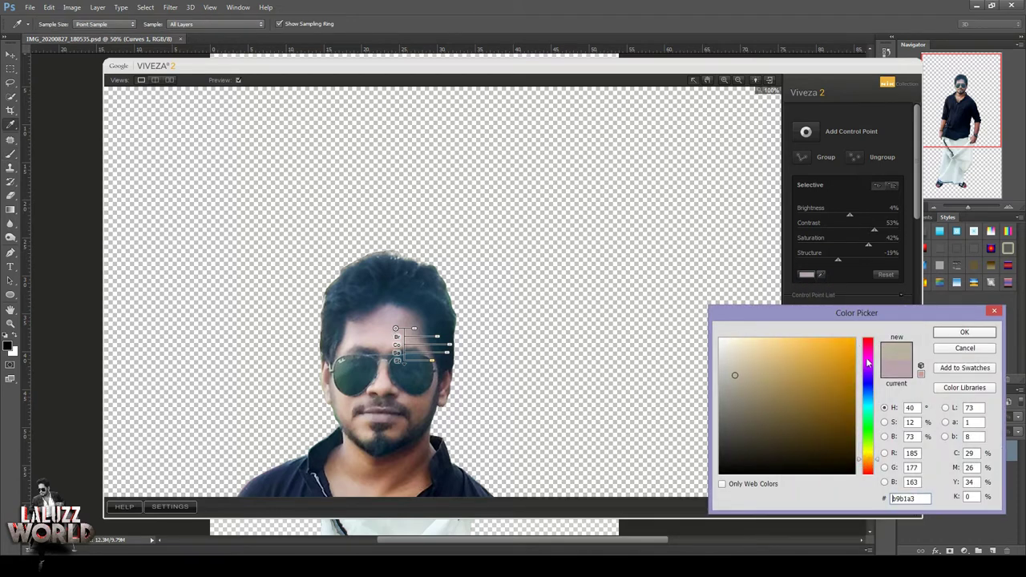
{"action": "left_click_drag", "start_coordinate": [845, 369], "coordinate": [787, 345]}
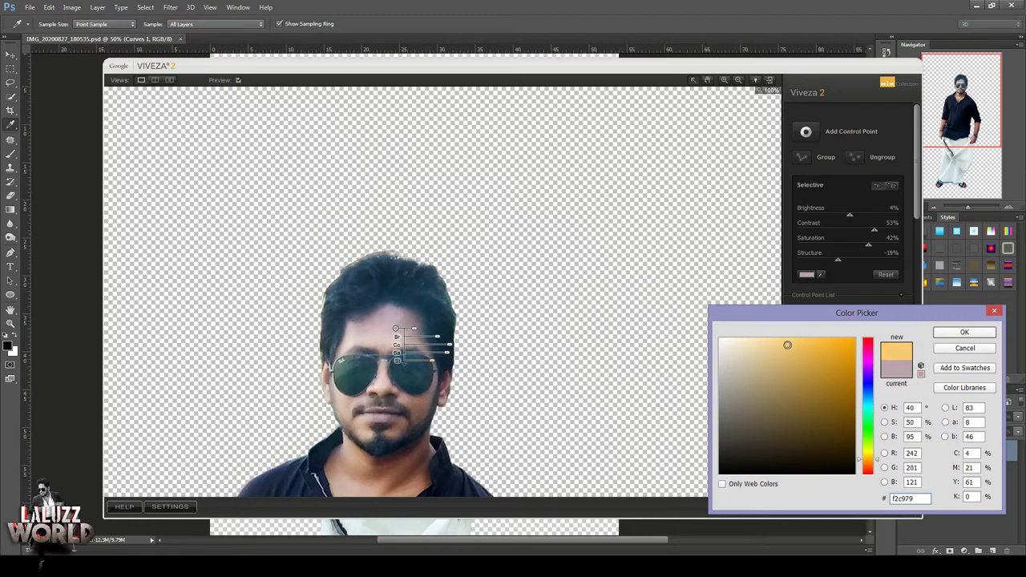
{"action": "left_click", "coordinate": [964, 332]}
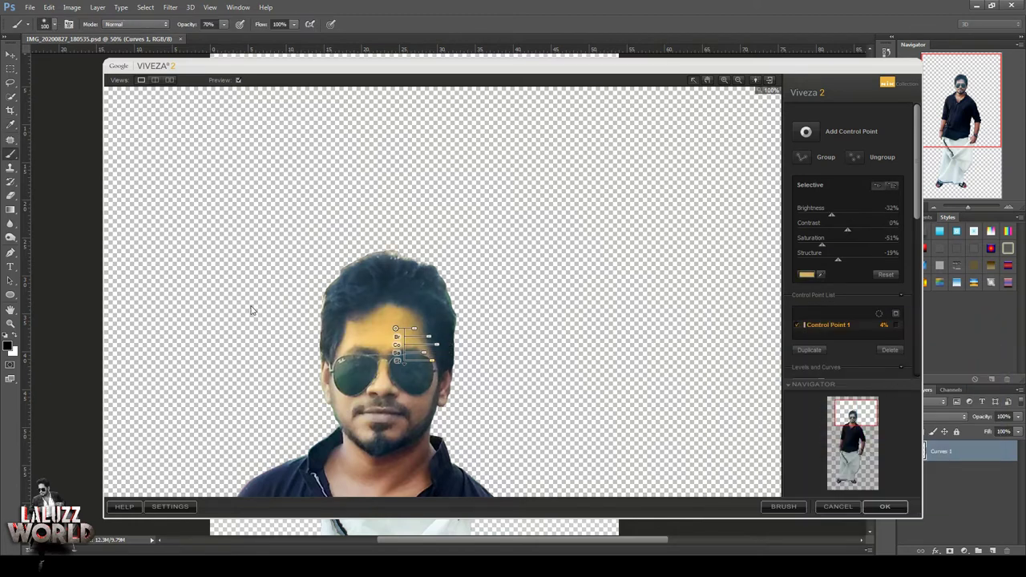
{"action": "left_click_drag", "start_coordinate": [437, 350], "coordinate": [431, 344]}
Step: Refine the control point colour to a pale cream (ffe6be)
{"action": "left_click", "coordinate": [806, 274]}
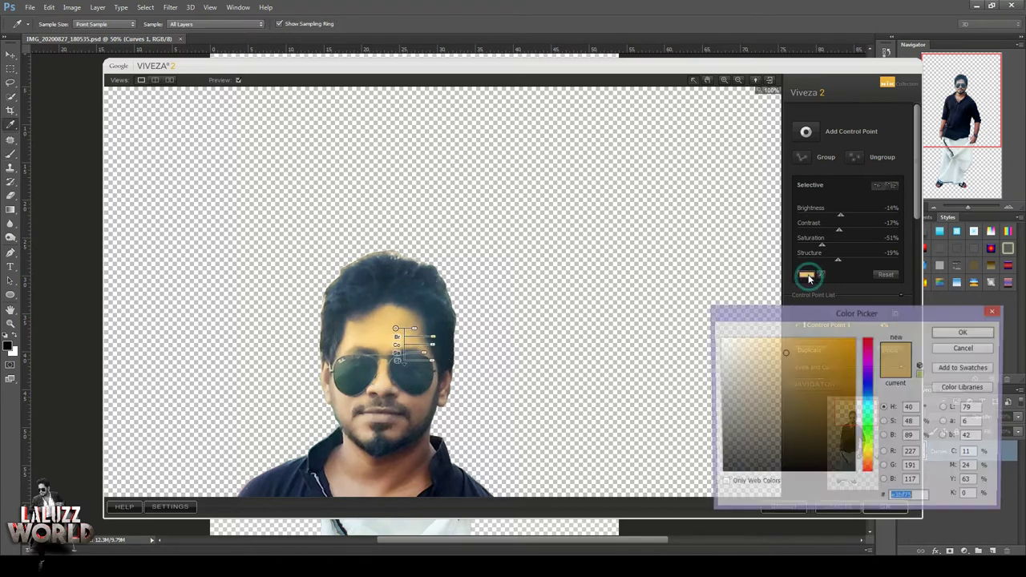
{"action": "left_click_drag", "start_coordinate": [881, 456], "coordinate": [877, 463]}
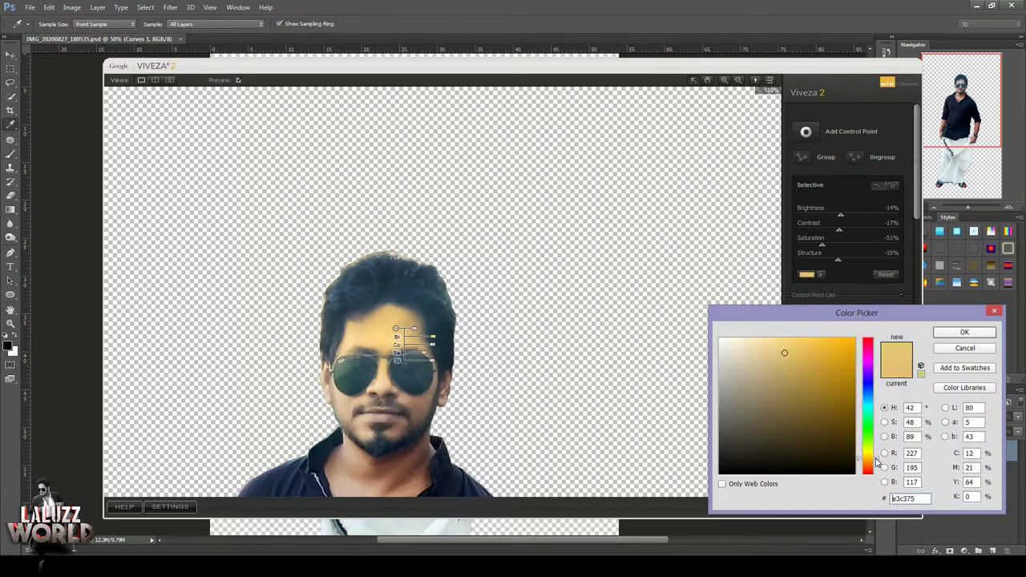
{"action": "left_click_drag", "start_coordinate": [784, 353], "coordinate": [753, 335]}
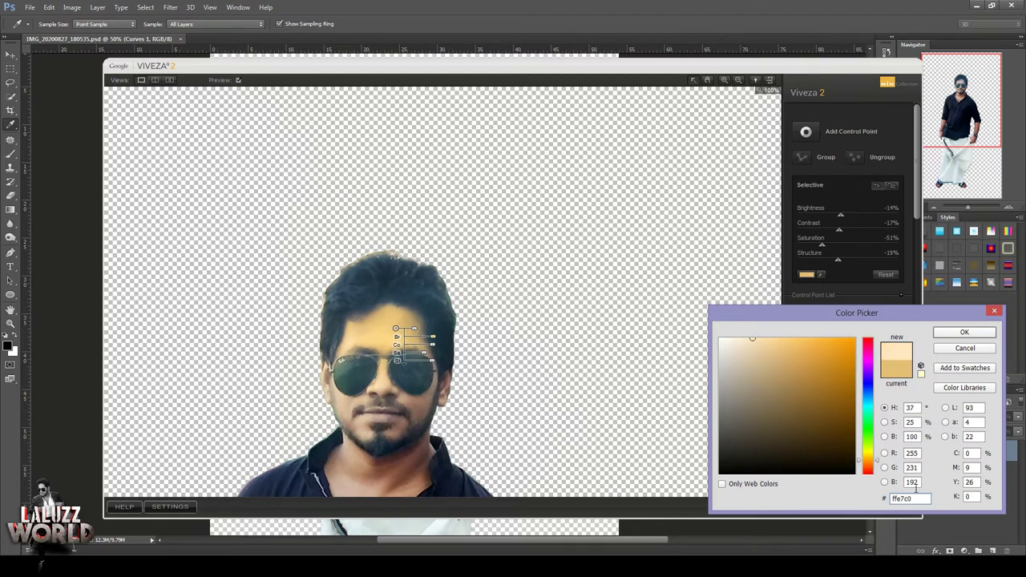
{"action": "left_click", "coordinate": [950, 333]}
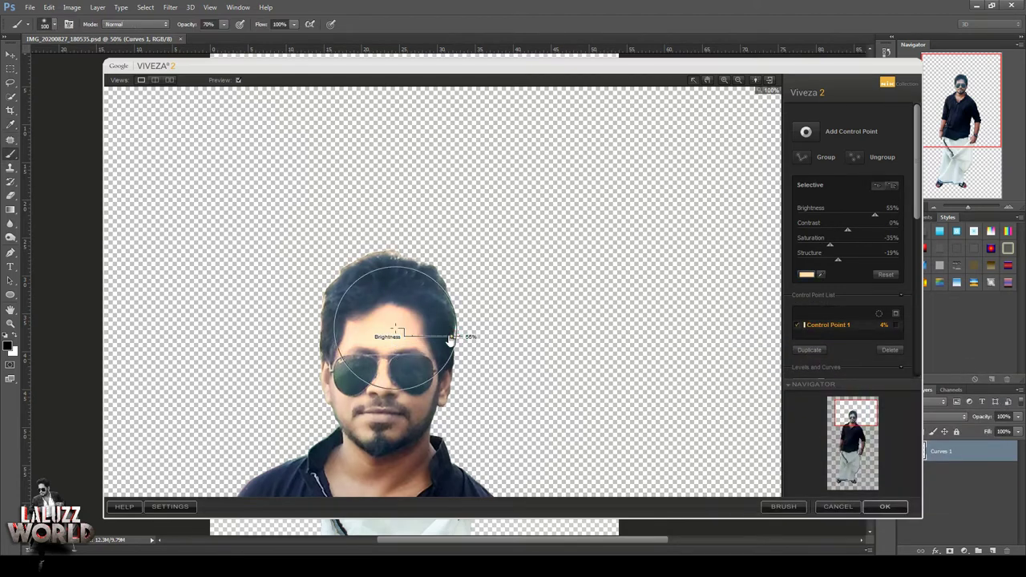
Step: Reset the forehead control point and rework the brightness around the face
{"action": "left_click_drag", "start_coordinate": [454, 340], "coordinate": [423, 339]}
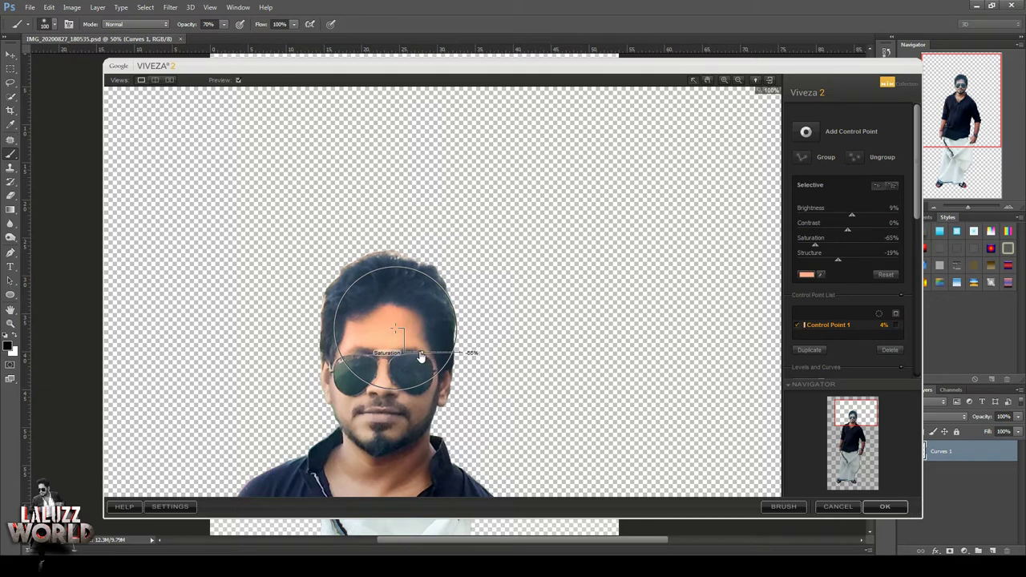
{"action": "left_click", "coordinate": [886, 275]}
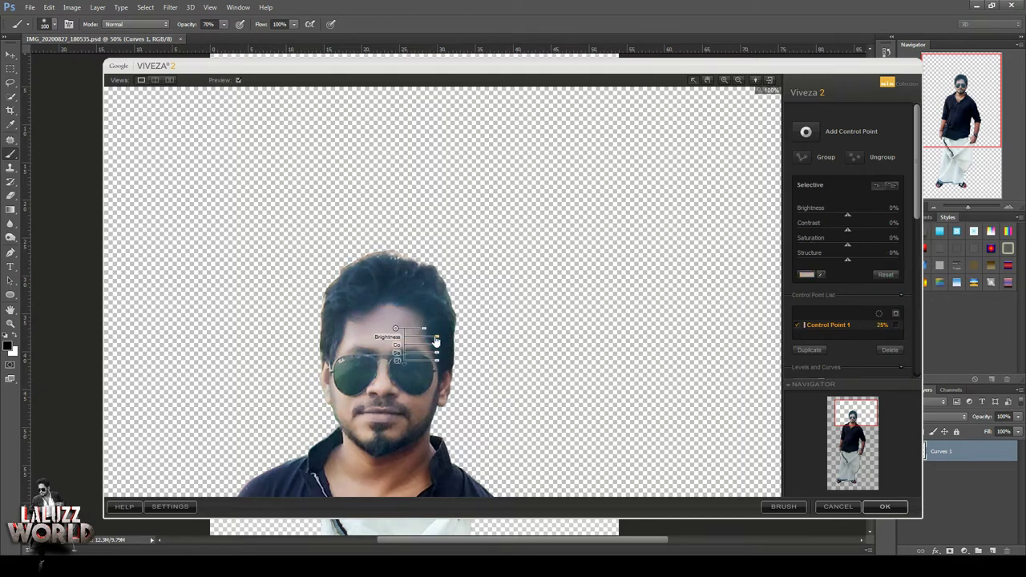
{"action": "mouse_move", "coordinate": [440, 340]}
{"action": "left_mouse_down"}
{"action": "mouse_move", "coordinate": [412, 331]}
{"action": "mouse_move", "coordinate": [446, 330]}
{"action": "mouse_move", "coordinate": [422, 330]}
{"action": "mouse_move", "coordinate": [447, 365]}
{"action": "mouse_move", "coordinate": [423, 362]}
{"action": "mouse_move", "coordinate": [444, 355]}
{"action": "mouse_move", "coordinate": [417, 332]}
{"action": "left_mouse_up"}
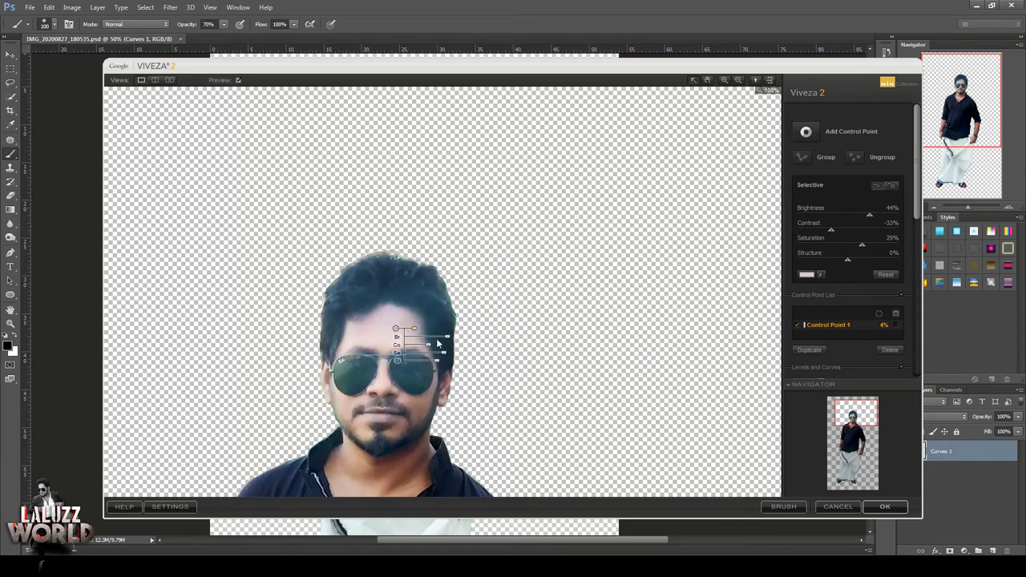
{"action": "left_click_drag", "start_coordinate": [447, 336], "coordinate": [441, 341]}
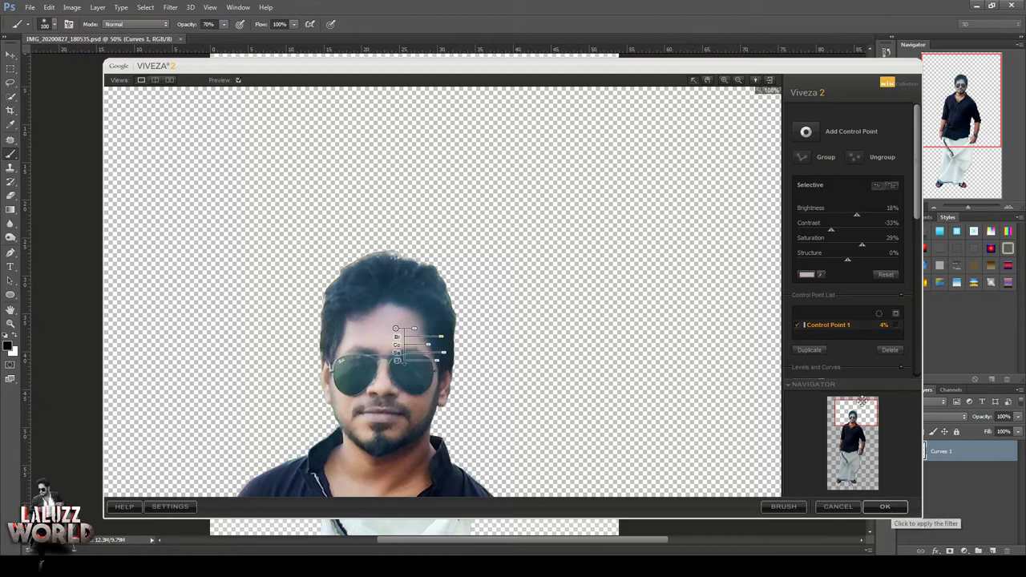
Step: Bend the RGB curve in Levels and Curves, then bend the Blue curve midpoint
{"action": "left_click", "coordinate": [900, 369]}
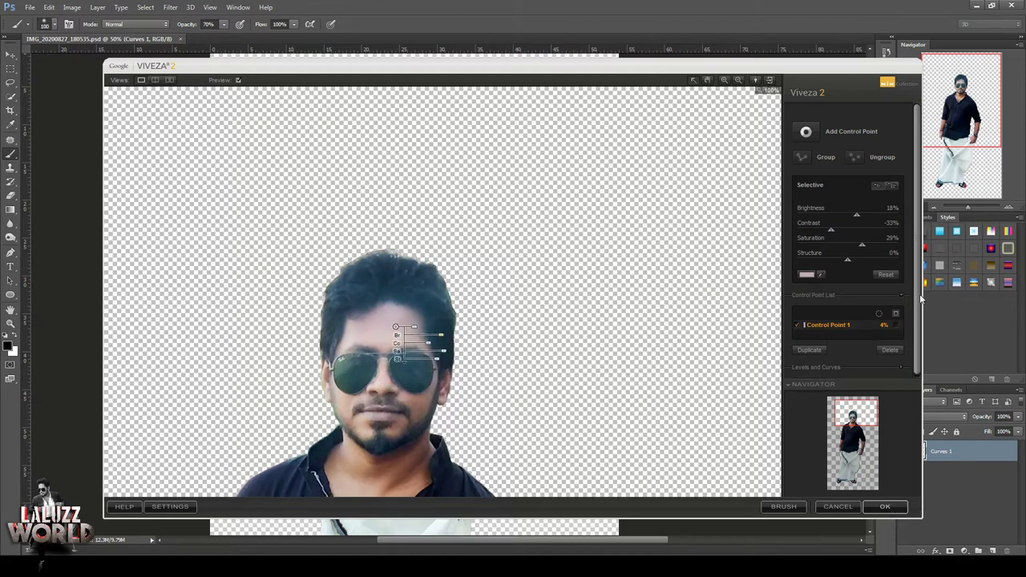
{"action": "left_click", "coordinate": [900, 367]}
{"action": "left_click_drag", "start_coordinate": [915, 201], "coordinate": [925, 343]}
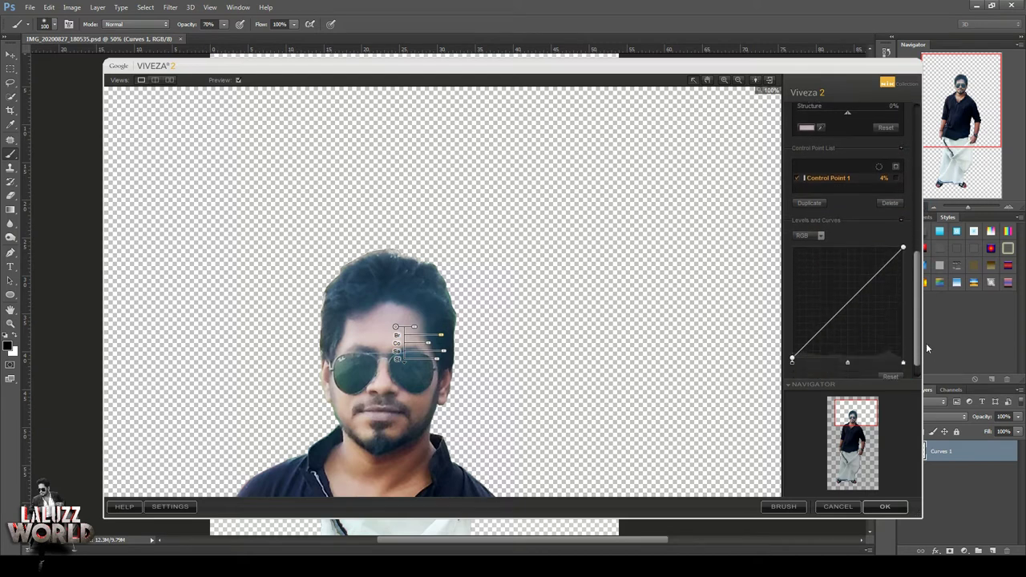
{"action": "left_click_drag", "start_coordinate": [849, 302], "coordinate": [853, 307]}
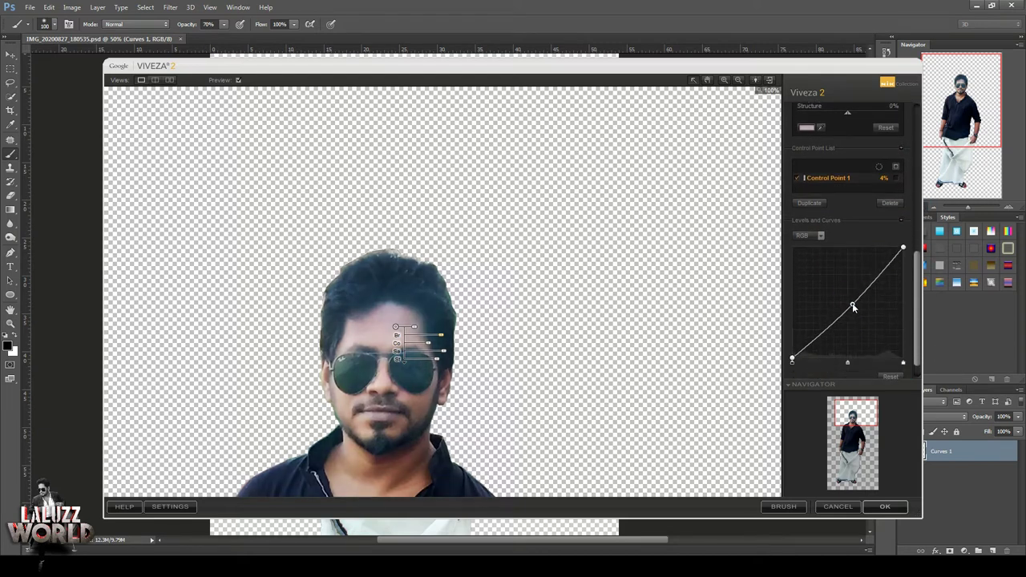
{"action": "left_click", "coordinate": [820, 236]}
{"action": "left_click", "coordinate": [802, 276]}
{"action": "left_click_drag", "start_coordinate": [847, 305], "coordinate": [851, 310]}
Step: Apply Viveza; add Selective Color for Yellows: Cyan +20, Magenta -18, Black -100
{"action": "left_click", "coordinate": [884, 506]}
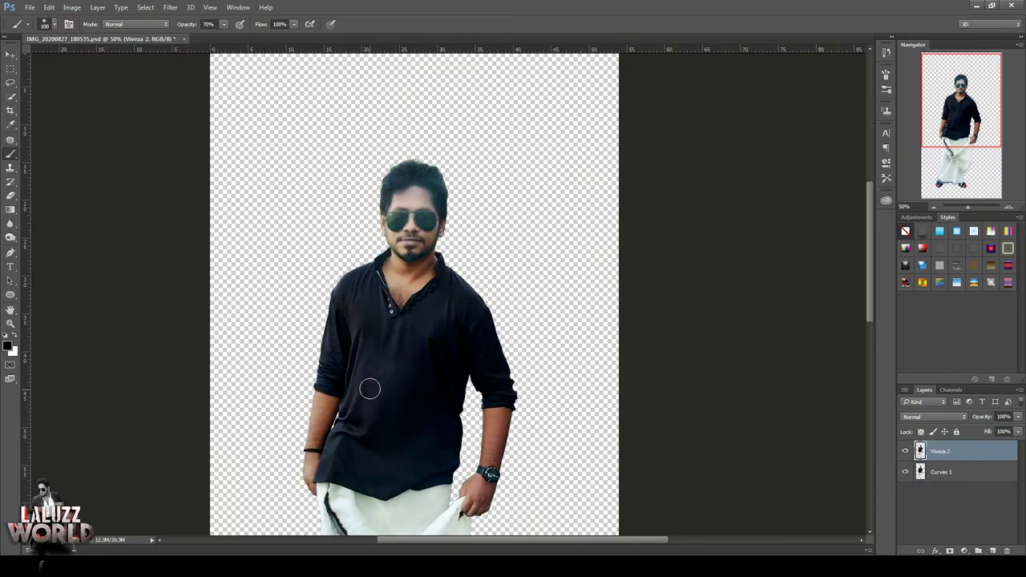
{"action": "left_click", "coordinate": [964, 551]}
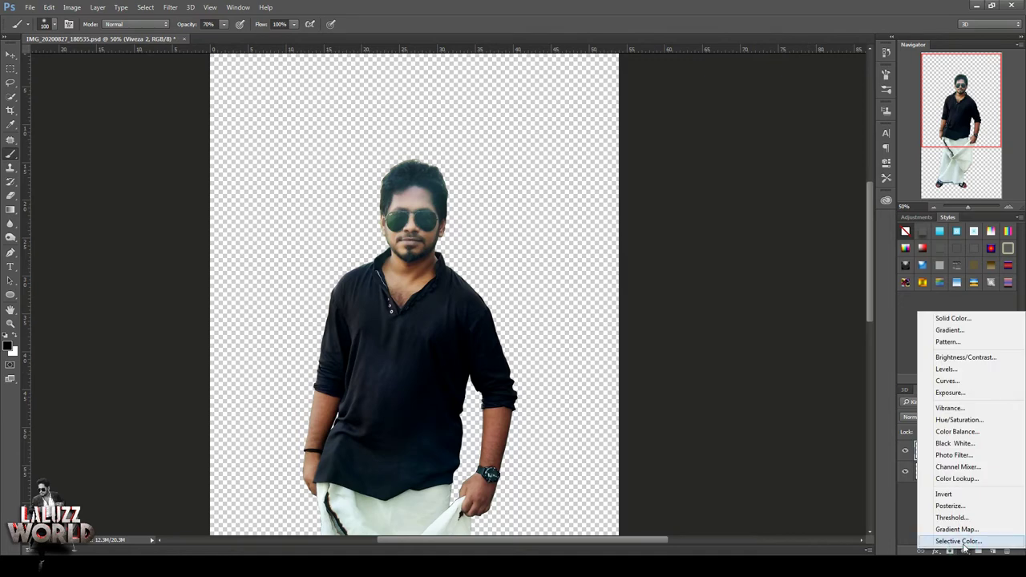
{"action": "left_click", "coordinate": [964, 548]}
{"action": "left_click", "coordinate": [821, 170]}
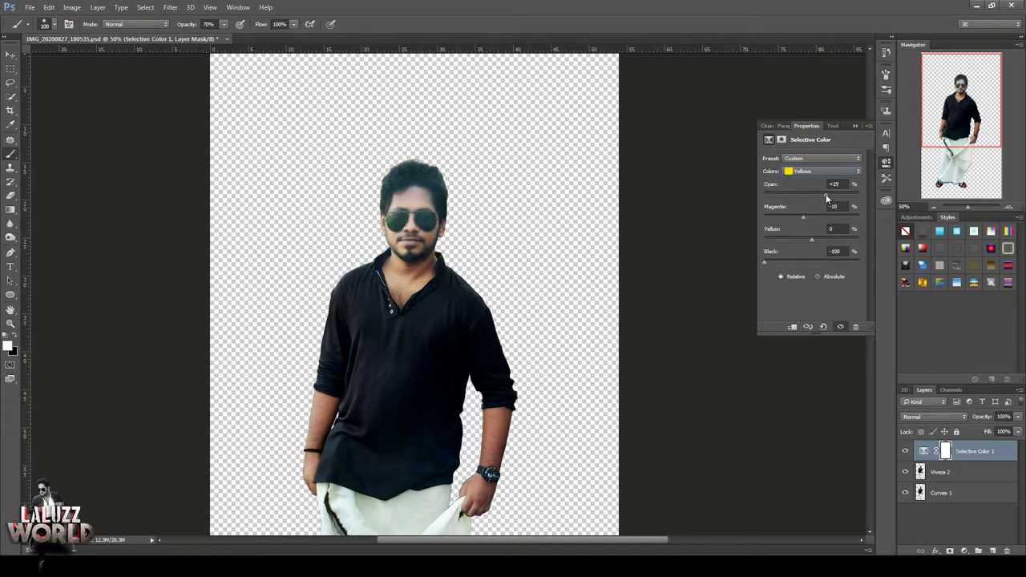
Step: Clip the Selective Color layer to Viveza 2 and select the Viveza 2 layer
{"action": "right_click", "coordinate": [946, 454]}
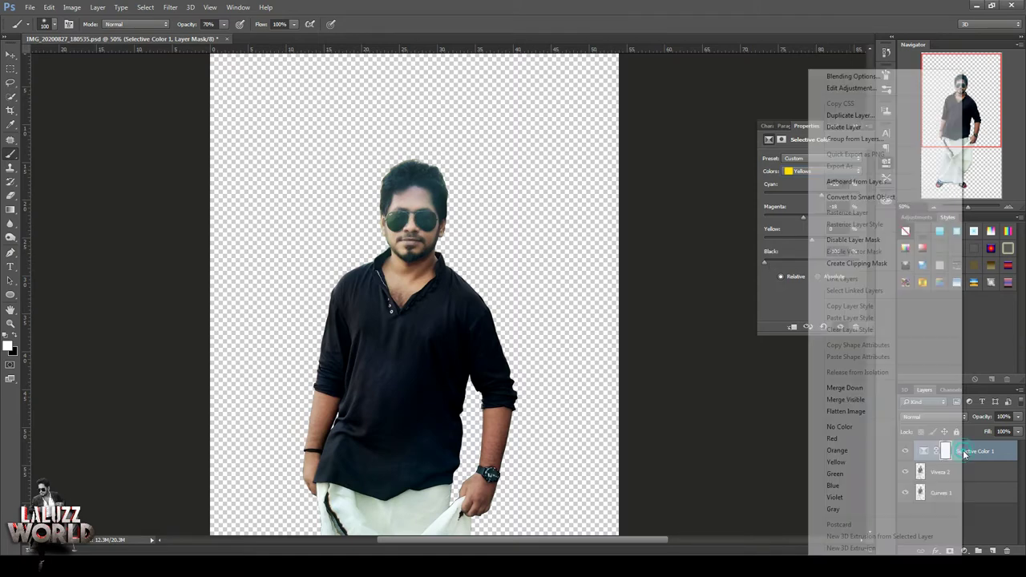
{"action": "left_click", "coordinate": [855, 262]}
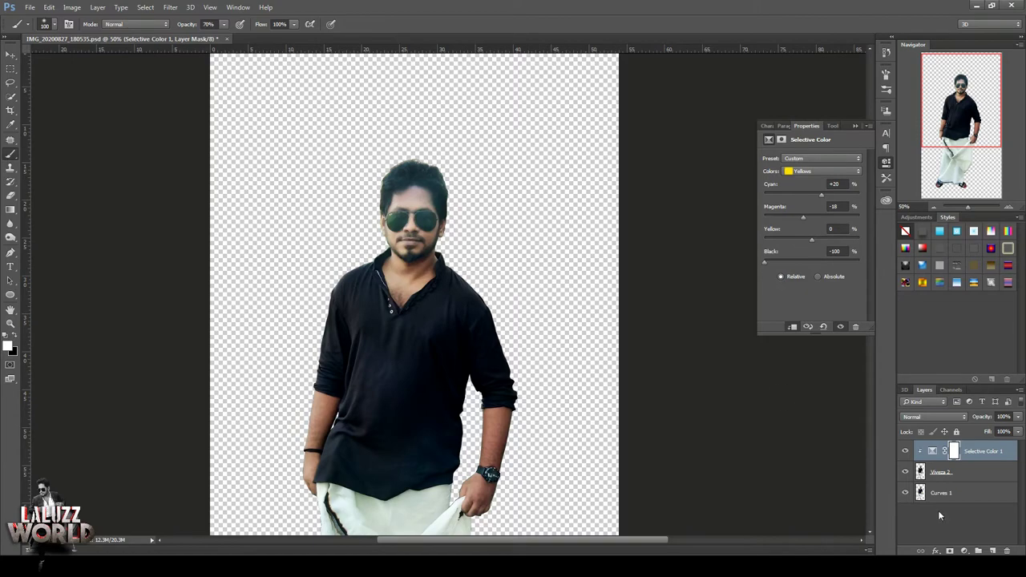
{"action": "left_click", "coordinate": [967, 477]}
Step: Hide Curves 1, zoom in on the man's head, and switch to the Smudge tool
{"action": "left_click", "coordinate": [904, 492]}
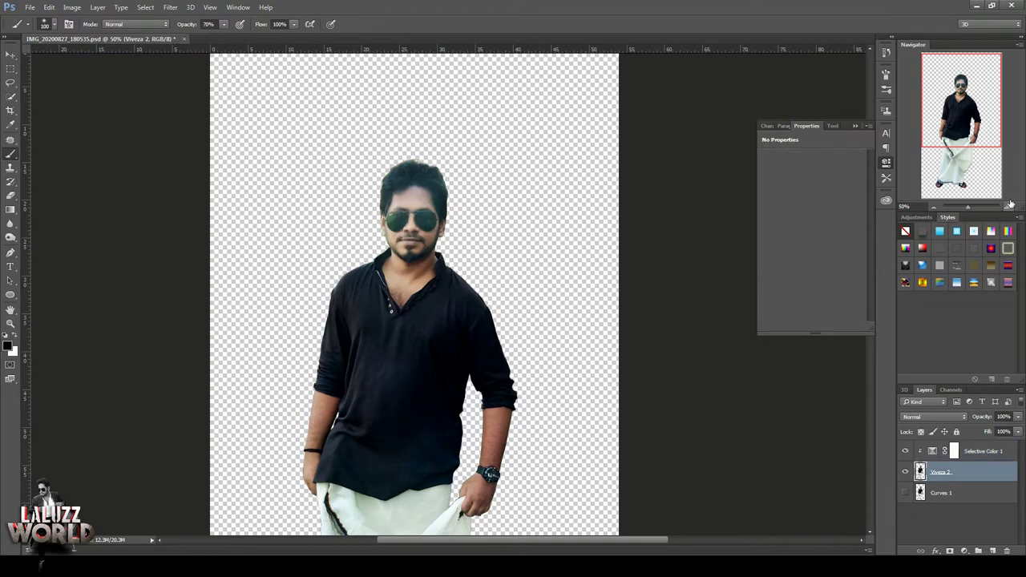
{"action": "left_click", "coordinate": [1009, 206]}
{"action": "left_click", "coordinate": [1009, 207]}
{"action": "left_click_drag", "start_coordinate": [965, 101], "coordinate": [964, 81]}
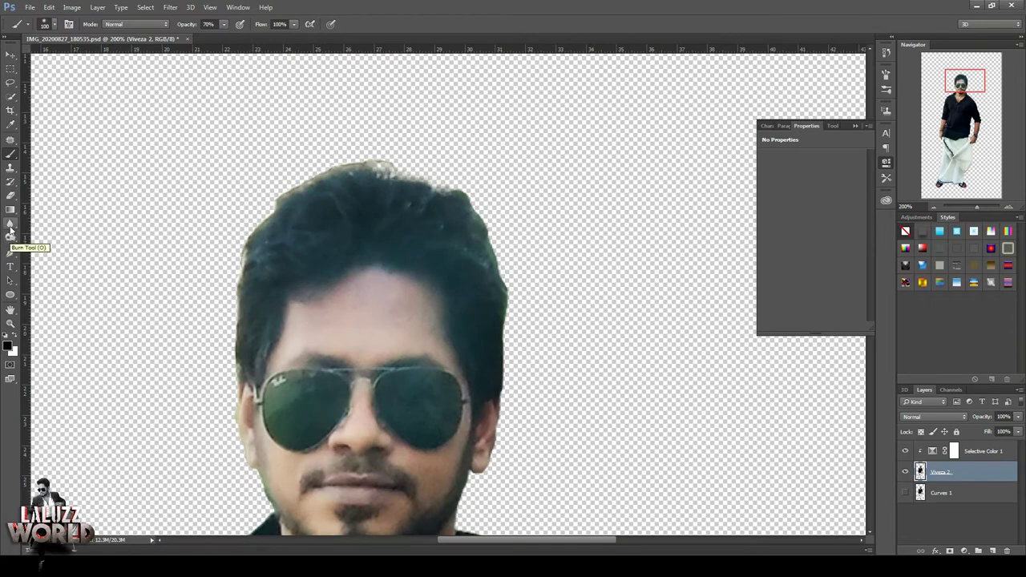
{"action": "left_click", "coordinate": [11, 223]}
{"action": "right_click", "coordinate": [11, 223]}
{"action": "left_click", "coordinate": [44, 243]}
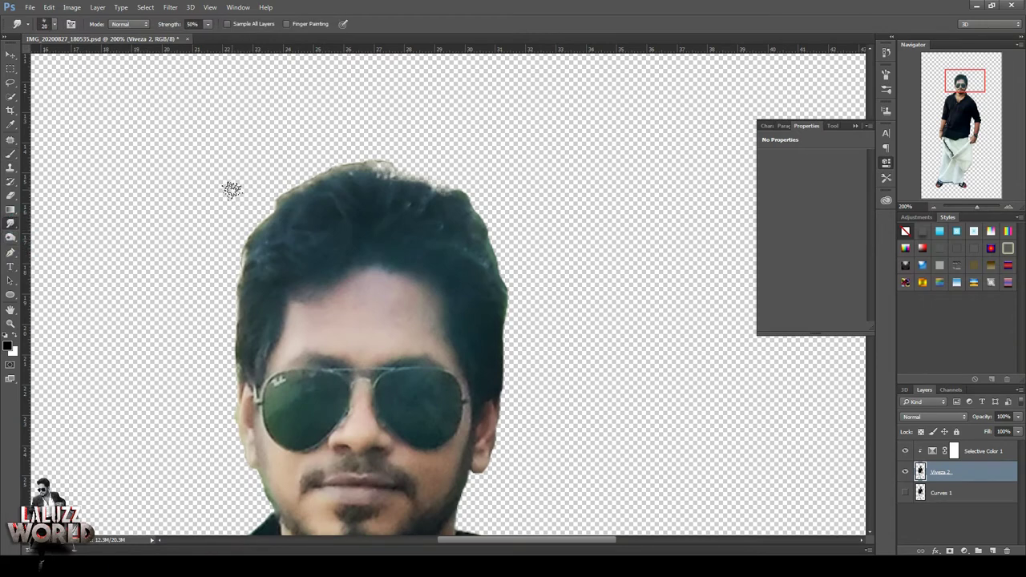
Step: Smudge hair strands outward along the top and right edges of the head
{"action": "mouse_move", "coordinate": [284, 201]}
{"action": "left_mouse_down"}
{"action": "mouse_move", "coordinate": [251, 205]}
{"action": "mouse_move", "coordinate": [275, 178]}
{"action": "left_mouse_up"}
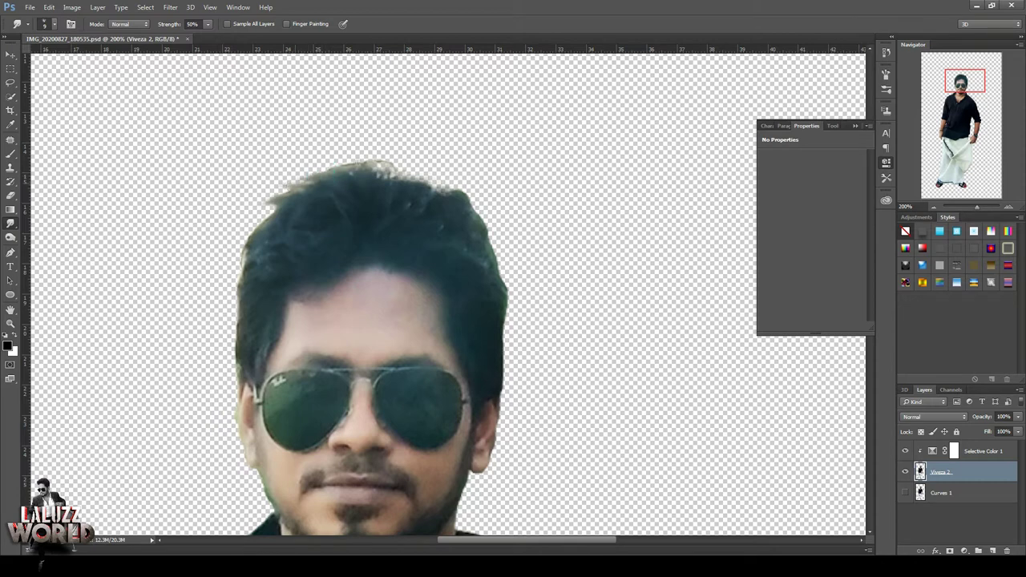
{"action": "left_click_drag", "start_coordinate": [359, 168], "coordinate": [331, 165]}
{"action": "left_click_drag", "start_coordinate": [393, 180], "coordinate": [388, 159]}
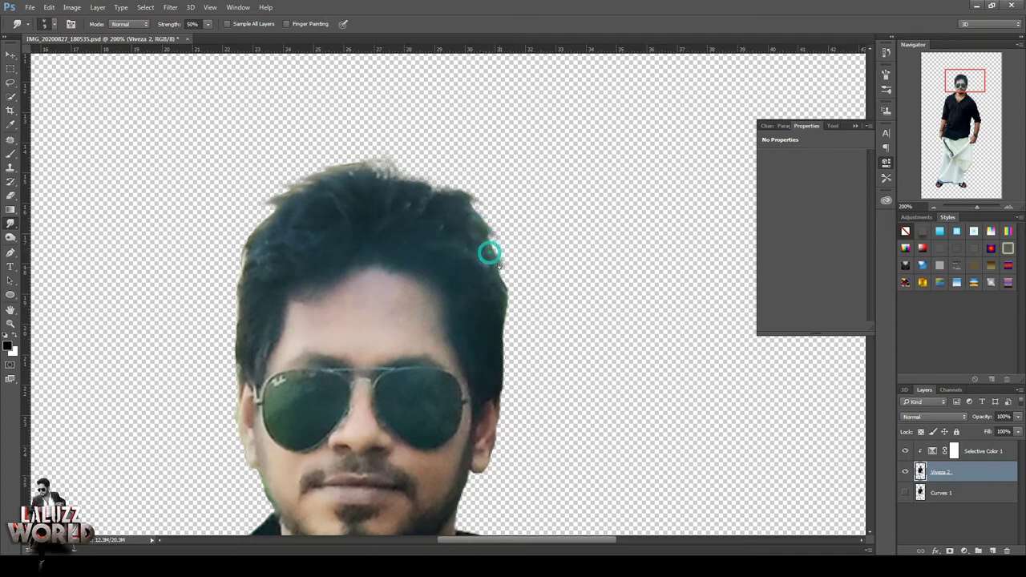
{"action": "left_click_drag", "start_coordinate": [504, 290], "coordinate": [503, 297]}
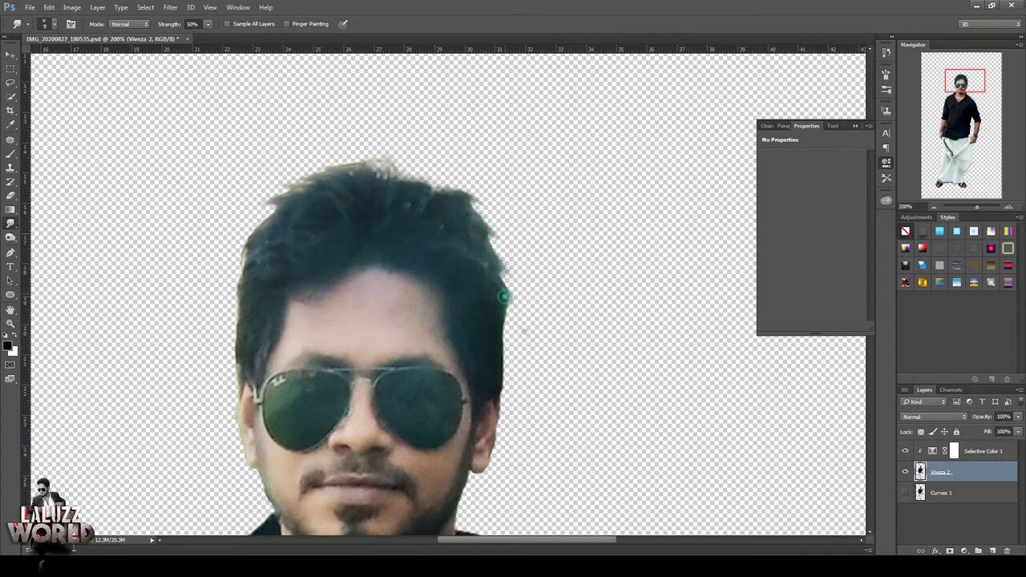
{"action": "left_click", "coordinate": [508, 310]}
{"action": "left_click", "coordinate": [508, 315]}
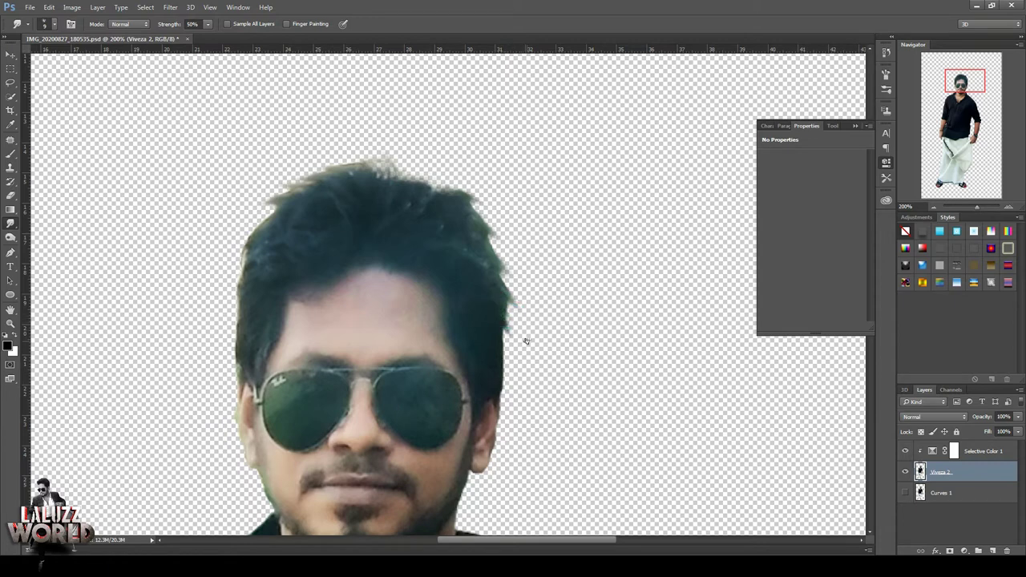
{"action": "scroll", "coordinate": [526, 341], "scroll_direction": "up", "scroll_amount": 2}
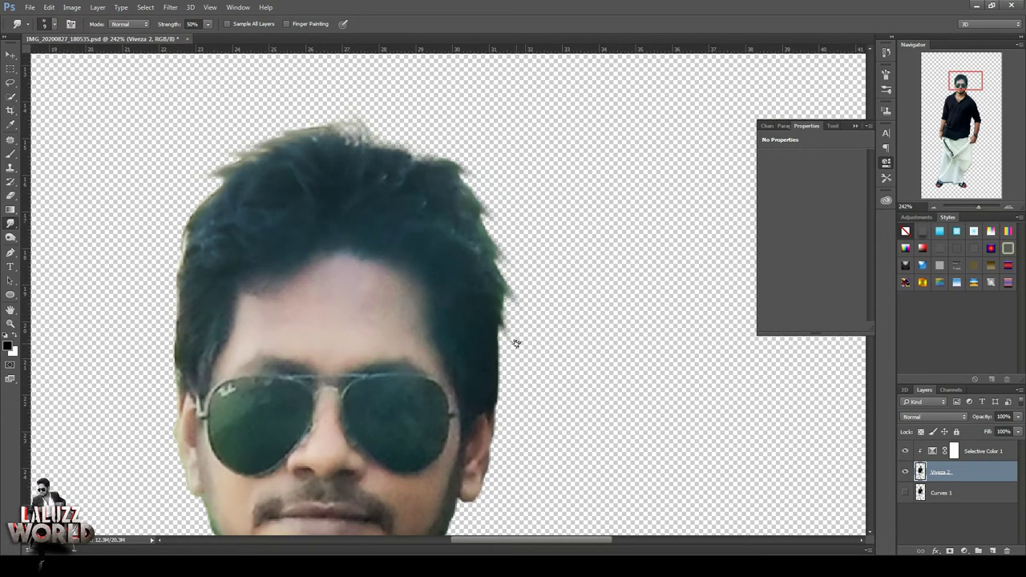
{"action": "left_click", "coordinate": [495, 325]}
{"action": "mouse_move", "coordinate": [498, 341]}
{"action": "left_mouse_down"}
{"action": "mouse_move", "coordinate": [492, 328]}
{"action": "mouse_move", "coordinate": [486, 360]}
{"action": "mouse_move", "coordinate": [487, 350]}
{"action": "mouse_move", "coordinate": [503, 375]}
{"action": "mouse_move", "coordinate": [492, 380]}
{"action": "mouse_move", "coordinate": [497, 353]}
{"action": "left_mouse_up"}
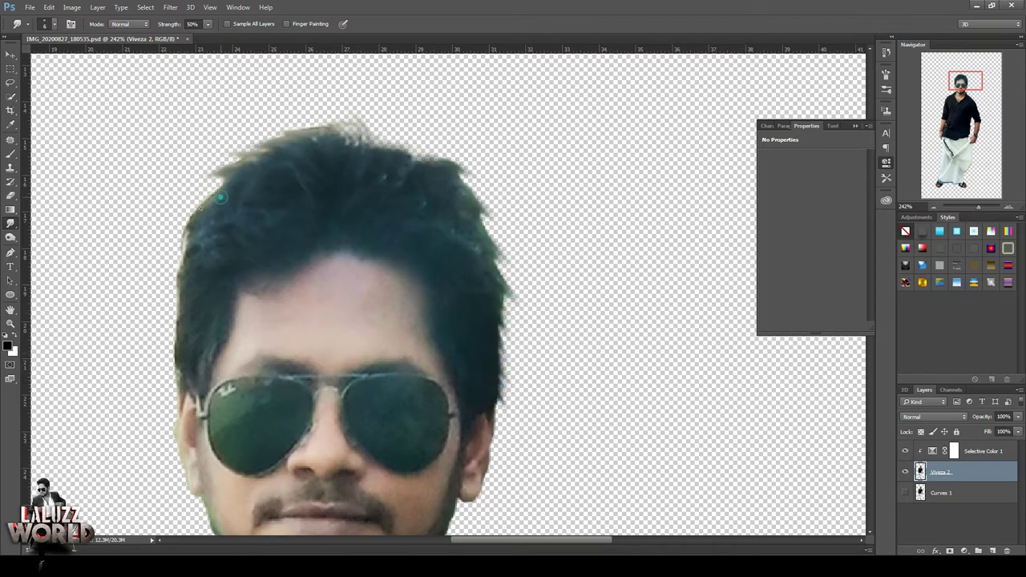
Step: Smudge the left hair edge, switching to a size 11 brush for fine strands
{"action": "mouse_move", "coordinate": [185, 226]}
{"action": "left_mouse_down"}
{"action": "mouse_move", "coordinate": [195, 243]}
{"action": "mouse_move", "coordinate": [183, 249]}
{"action": "left_mouse_up"}
{"action": "left_click", "coordinate": [188, 230]}
{"action": "left_click", "coordinate": [186, 223]}
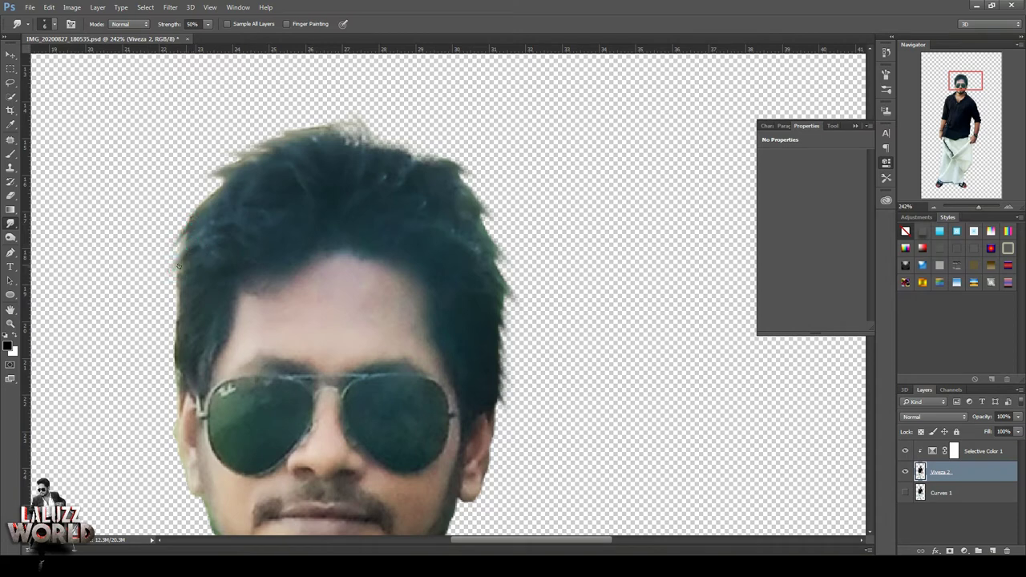
{"action": "left_click_drag", "start_coordinate": [195, 248], "coordinate": [183, 272]}
{"action": "left_click", "coordinate": [50, 25]}
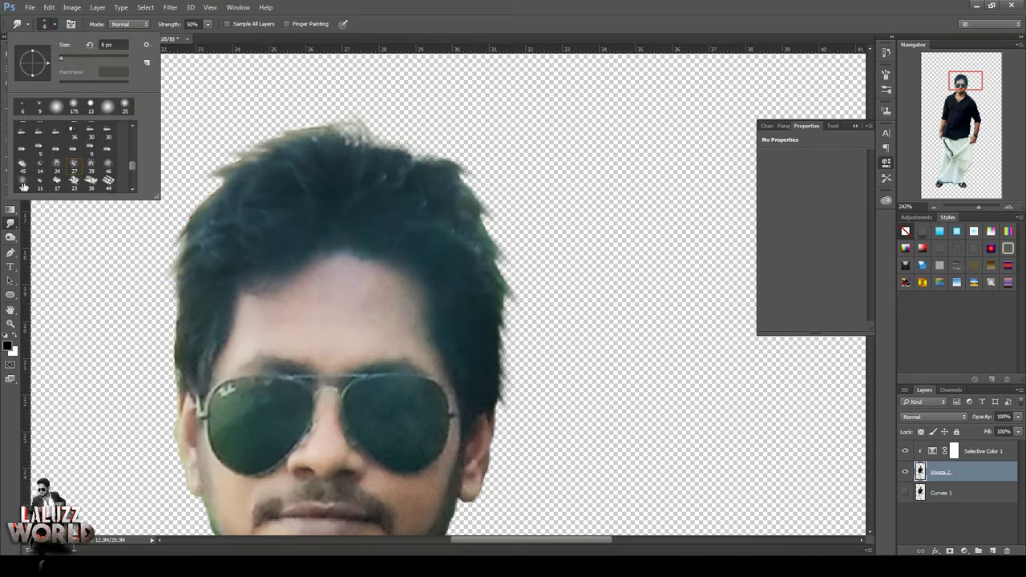
{"action": "left_click", "coordinate": [23, 187]}
{"action": "left_click", "coordinate": [183, 325]}
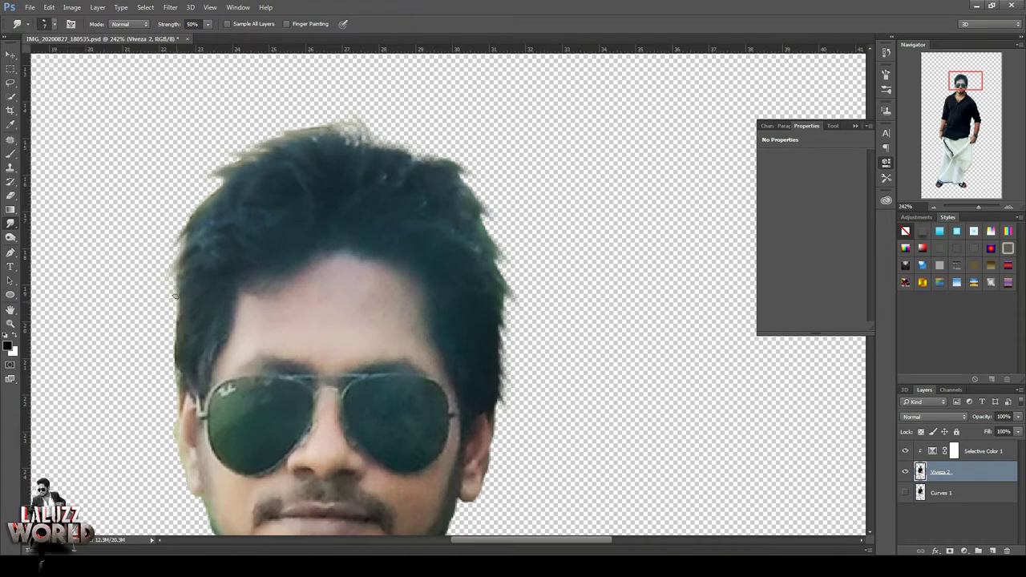
{"action": "left_click_drag", "start_coordinate": [175, 297], "coordinate": [189, 278]}
{"action": "mouse_move", "coordinate": [172, 316]}
{"action": "left_mouse_down"}
{"action": "mouse_move", "coordinate": [172, 372]}
{"action": "mouse_move", "coordinate": [172, 350]}
{"action": "left_mouse_up"}
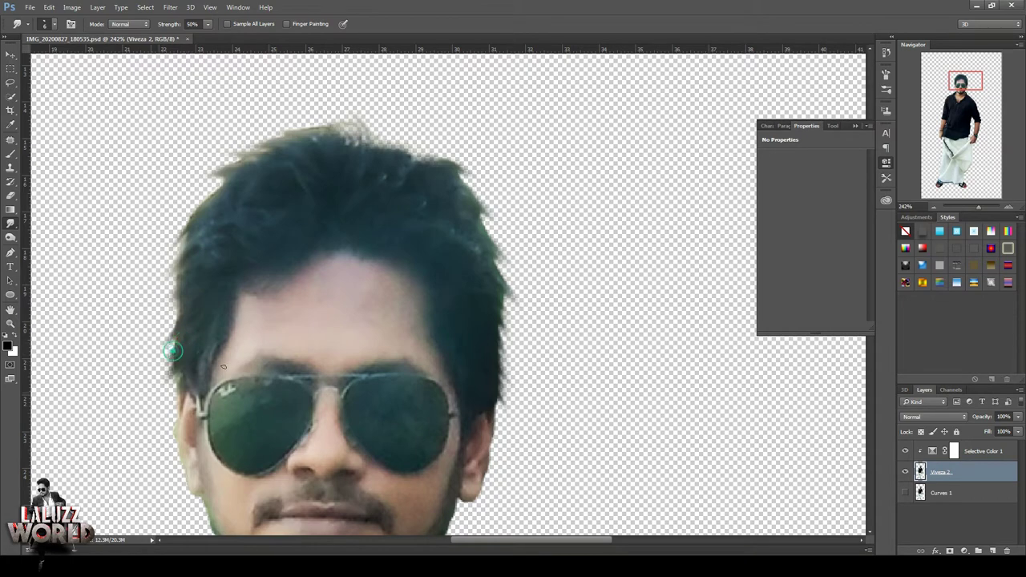
{"action": "left_click", "coordinate": [935, 206]}
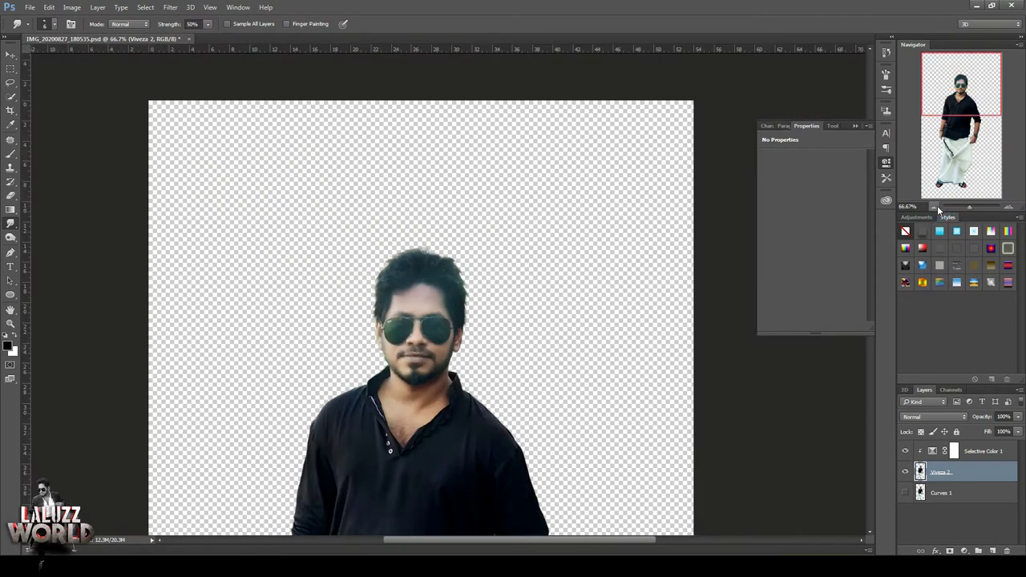
Step: Set Greens to Black -36 in the Selective Color 1 layer
{"action": "left_click", "coordinate": [977, 454]}
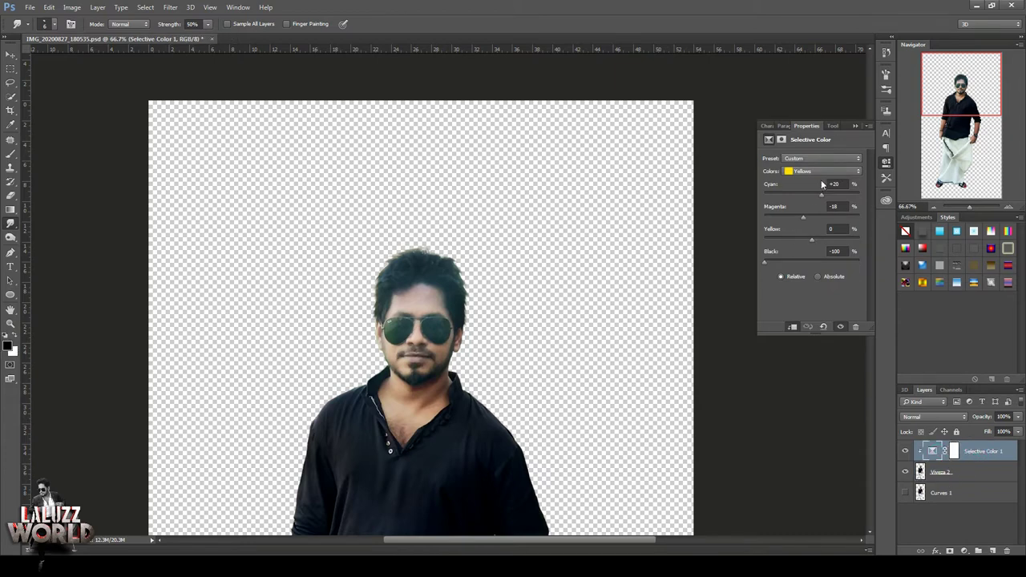
{"action": "left_click", "coordinate": [822, 171]}
{"action": "left_click", "coordinate": [802, 186]}
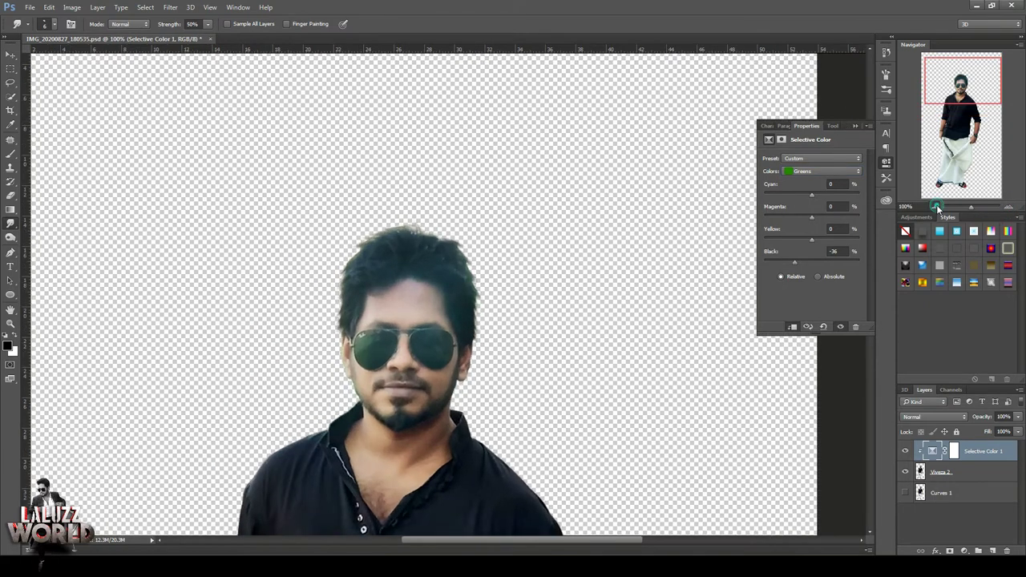
{"action": "left_click", "coordinate": [934, 207]}
{"action": "left_click", "coordinate": [934, 206]}
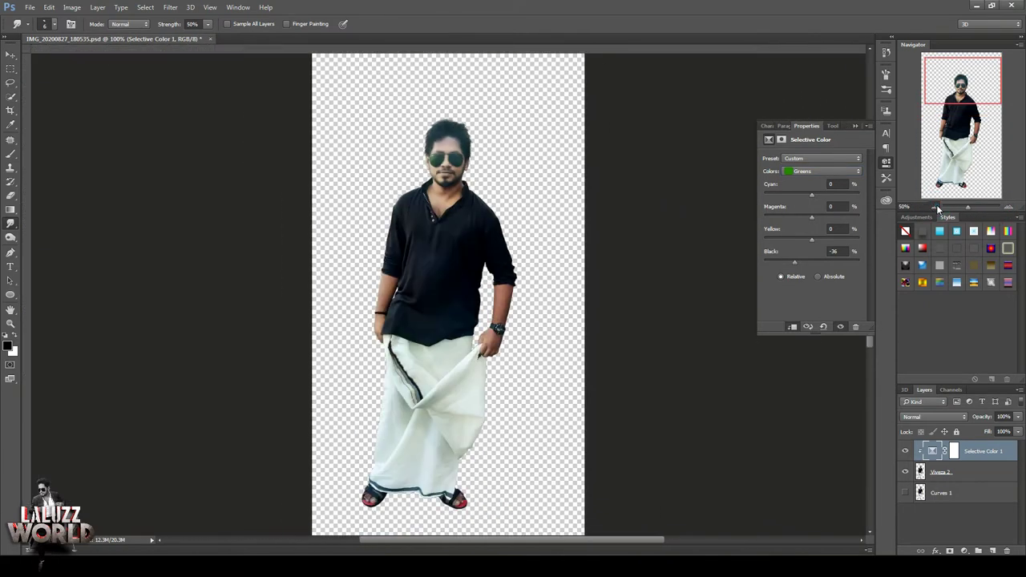
Step: Rotate the Viveza 2 layer about -1.83 degrees and commit the transform
{"action": "left_click", "coordinate": [10, 53]}
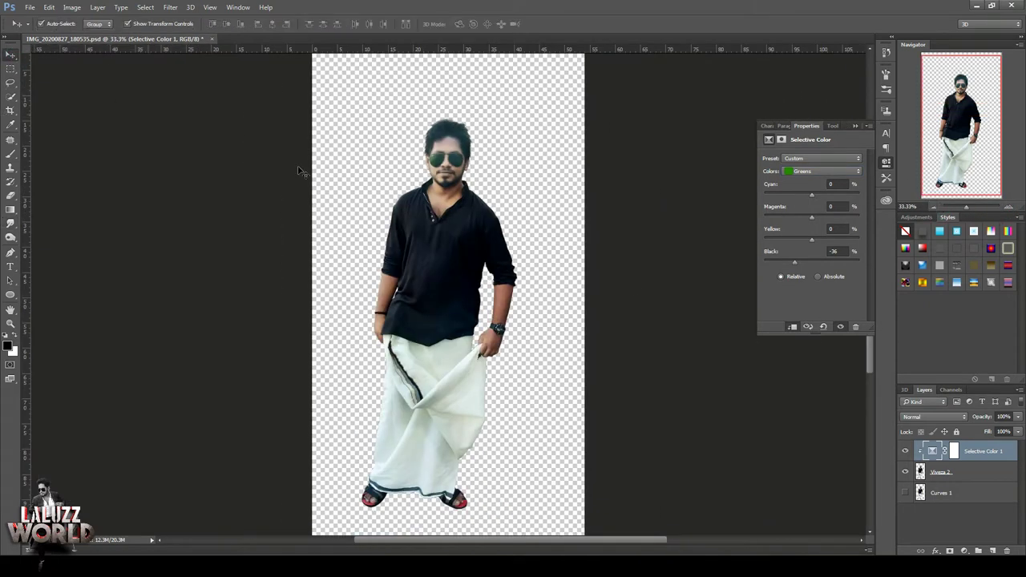
{"action": "left_click", "coordinate": [990, 472]}
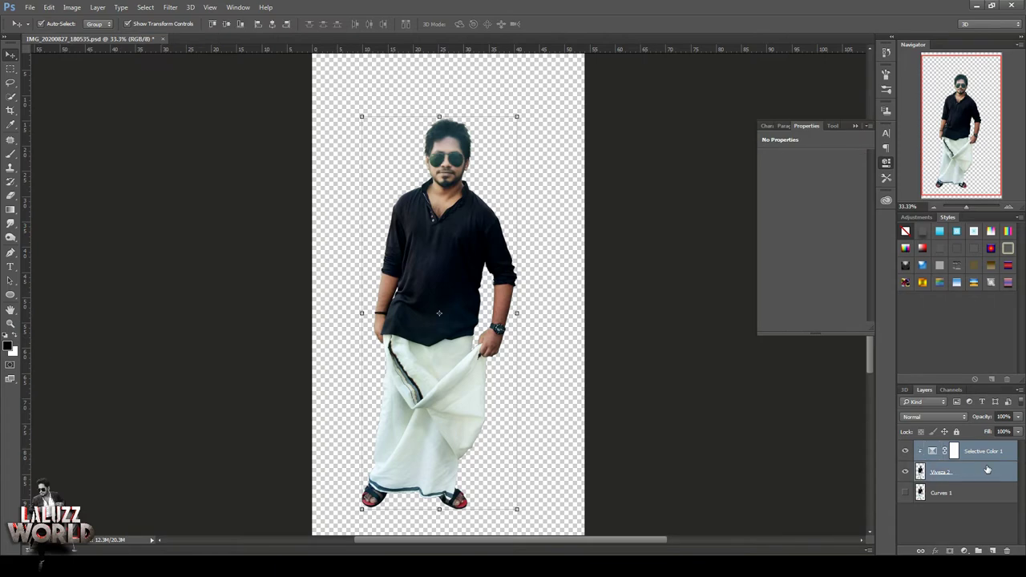
{"action": "left_click", "coordinate": [476, 117]}
{"action": "left_click", "coordinate": [494, 116]}
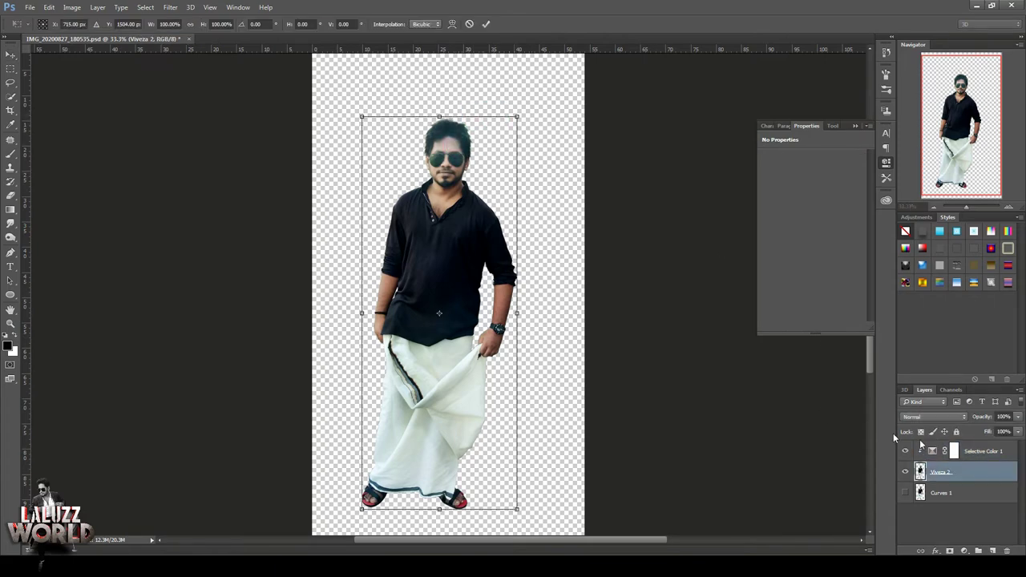
{"action": "left_click_drag", "start_coordinate": [533, 118], "coordinate": [527, 108]}
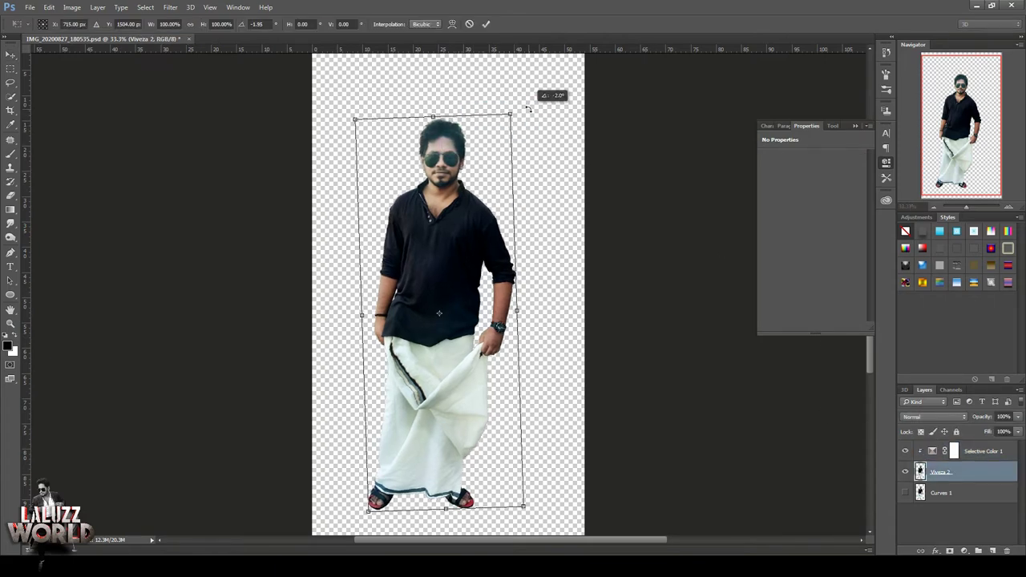
{"action": "key", "text": "Return"}
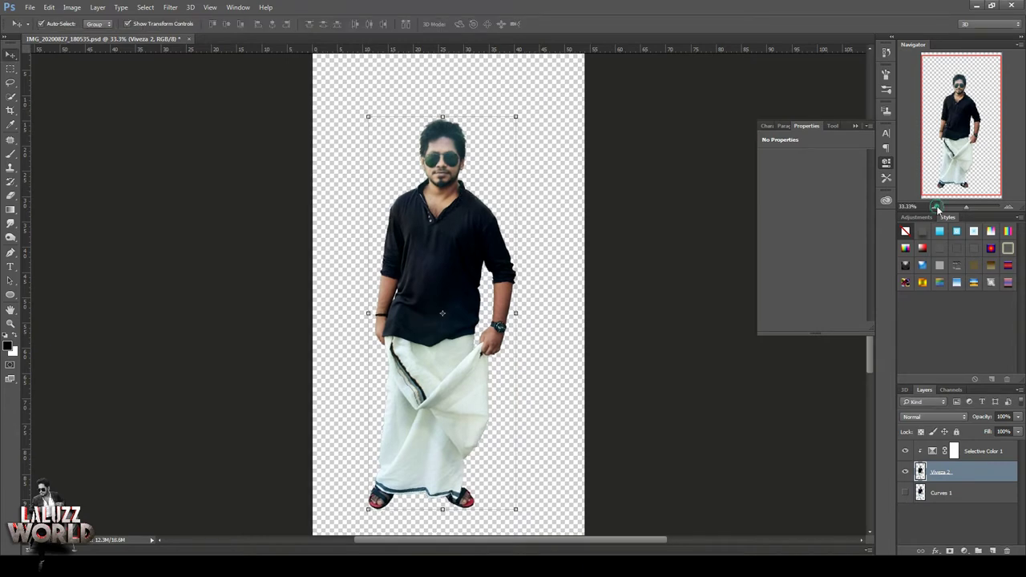
{"action": "key", "text": "ctrl+minus"}
{"action": "left_click", "coordinate": [71, 117]}
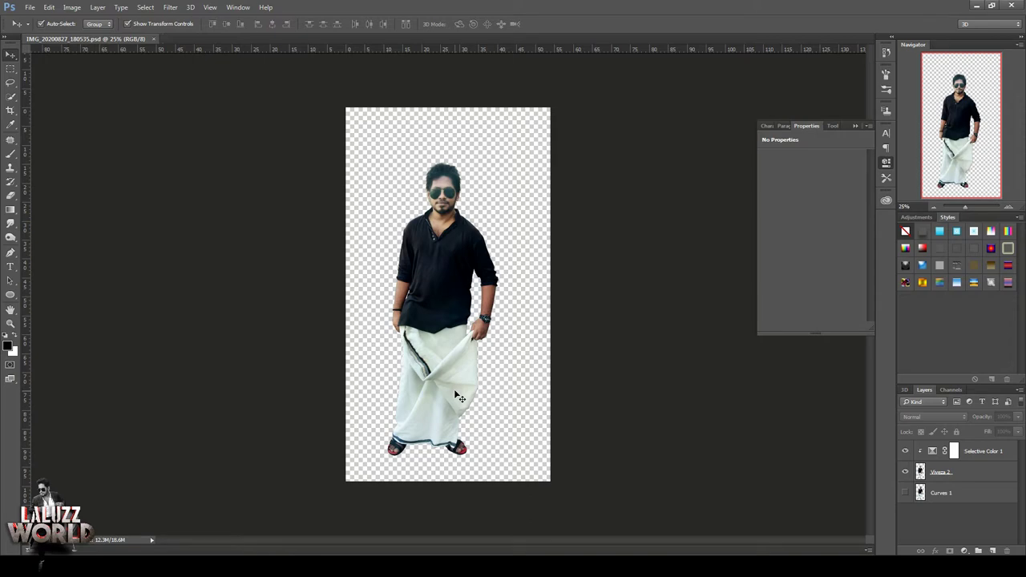
Step: Copy the gray asphalt texture into the man's document as Layer 1, positioned below him
{"action": "left_click", "coordinate": [30, 7]}
{"action": "left_click", "coordinate": [41, 27]}
{"action": "left_click", "coordinate": [243, 161]}
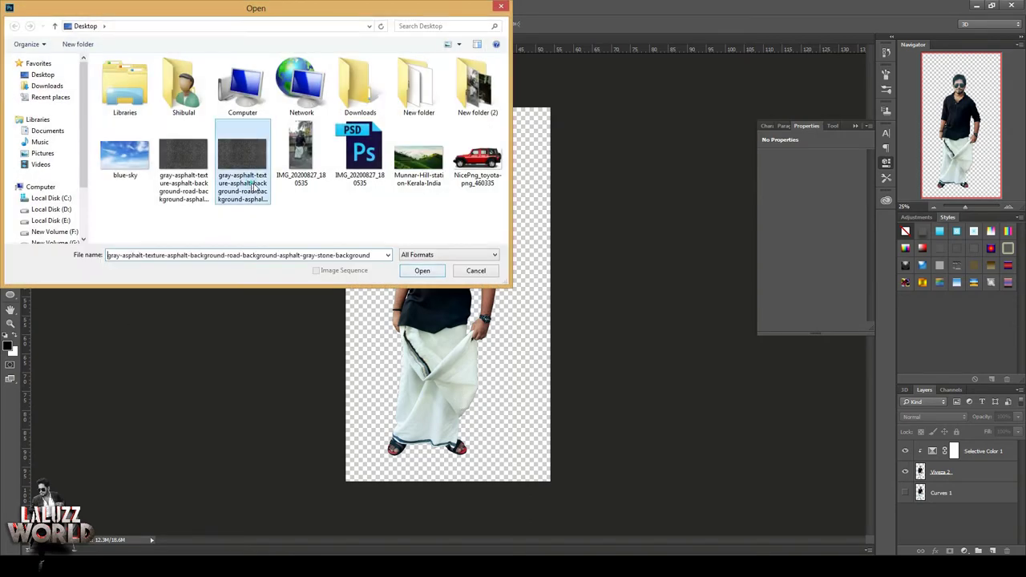
{"action": "left_click", "coordinate": [422, 271]}
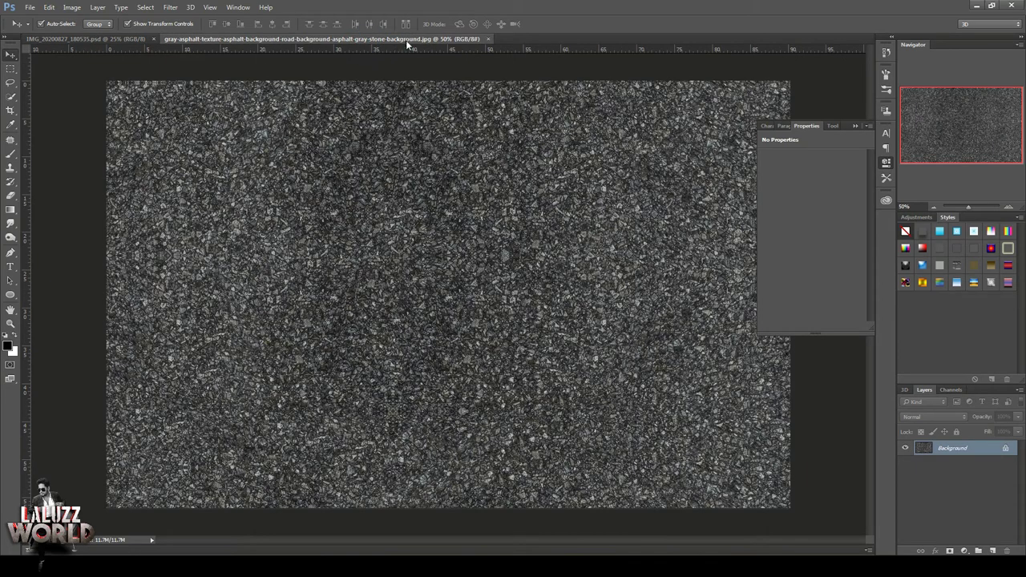
{"action": "left_click_drag", "start_coordinate": [405, 40], "coordinate": [736, 80]}
{"action": "left_click_drag", "start_coordinate": [609, 305], "coordinate": [373, 471]}
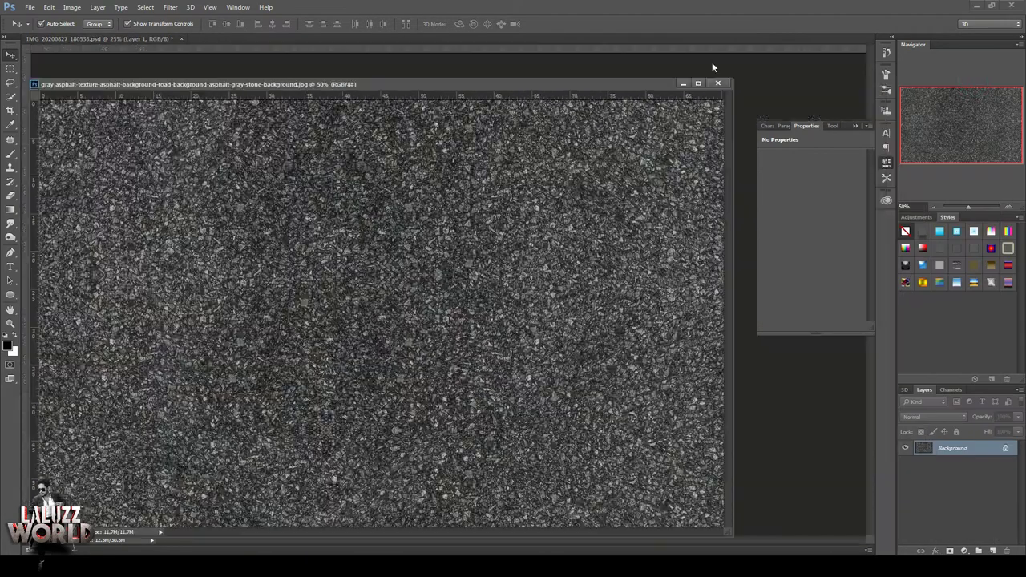
{"action": "left_click", "coordinate": [719, 80]}
{"action": "left_click_drag", "start_coordinate": [505, 358], "coordinate": [471, 357]}
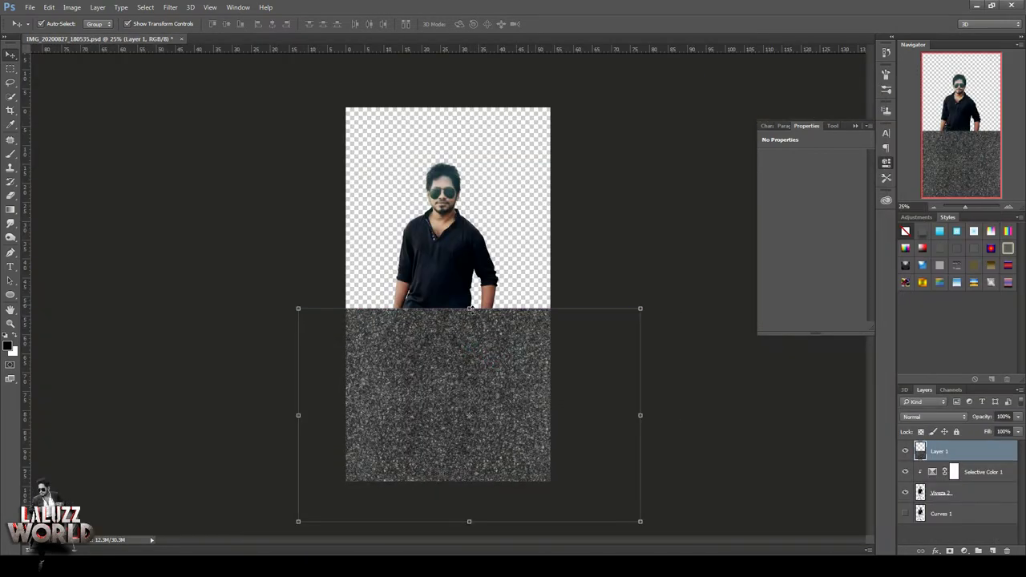
Step: Give the asphalt a perspective taper and place its layer beneath the man's layer
{"action": "left_click", "coordinate": [519, 308]}
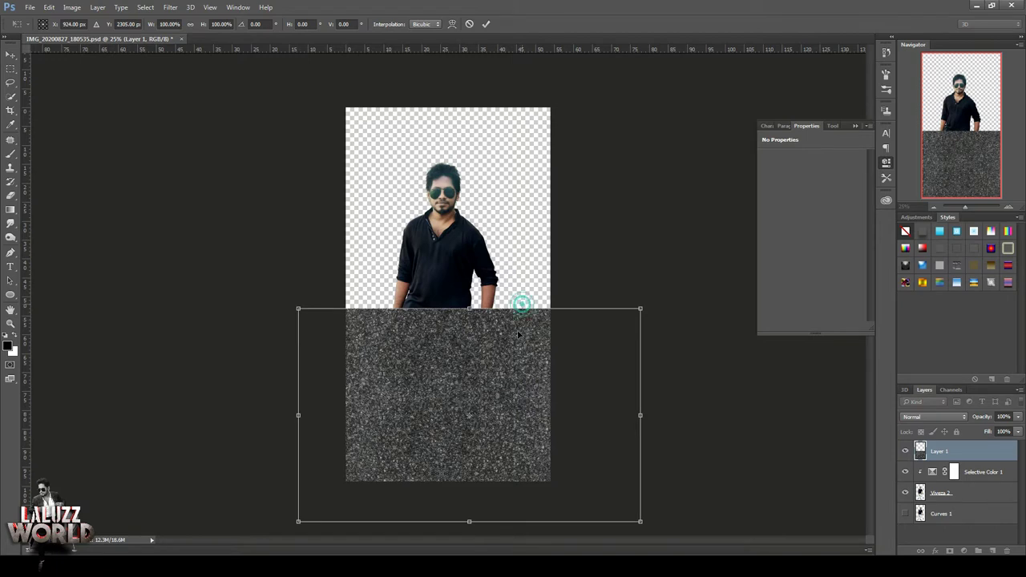
{"action": "right_click", "coordinate": [518, 333]}
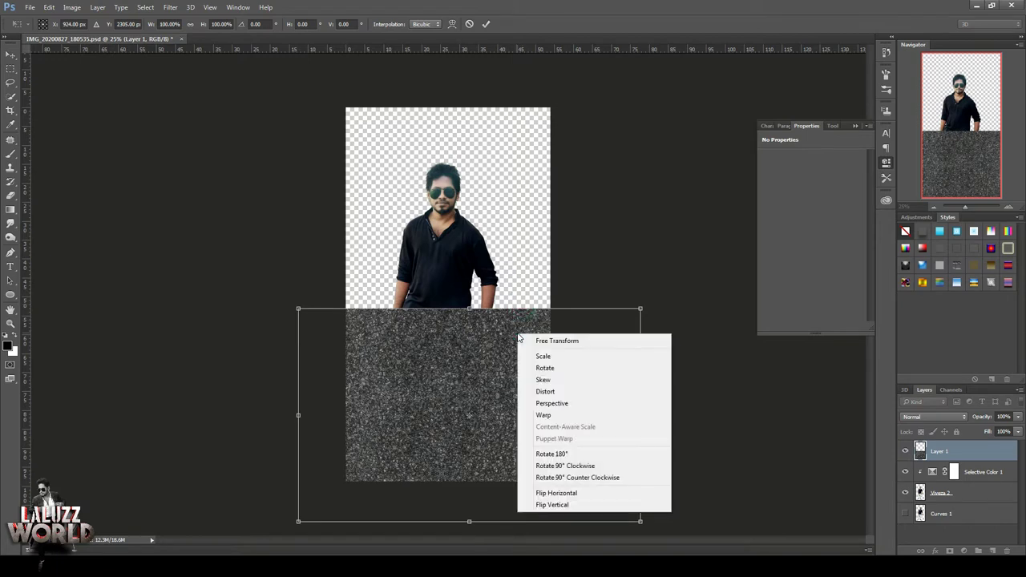
{"action": "left_click", "coordinate": [553, 391]}
{"action": "left_click_drag", "start_coordinate": [639, 309], "coordinate": [569, 317]}
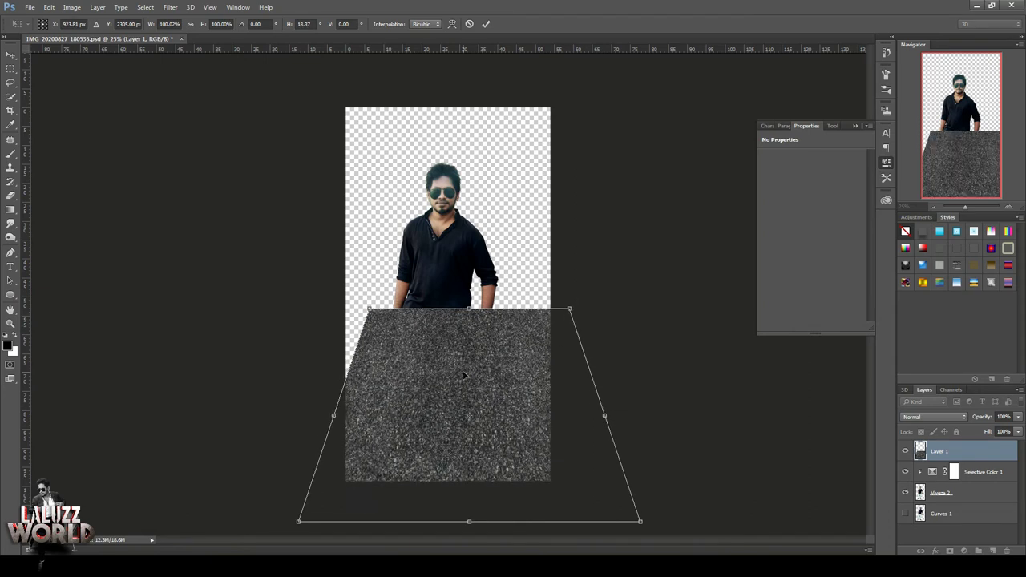
{"action": "key", "text": "Return"}
{"action": "left_click_drag", "start_coordinate": [492, 366], "coordinate": [474, 414]}
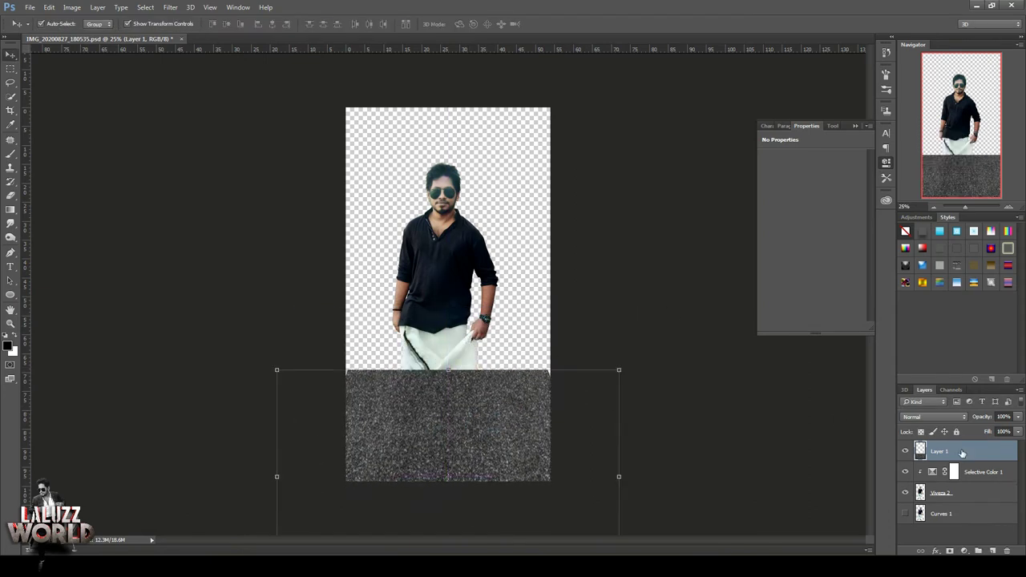
{"action": "left_click_drag", "start_coordinate": [954, 451], "coordinate": [950, 503]}
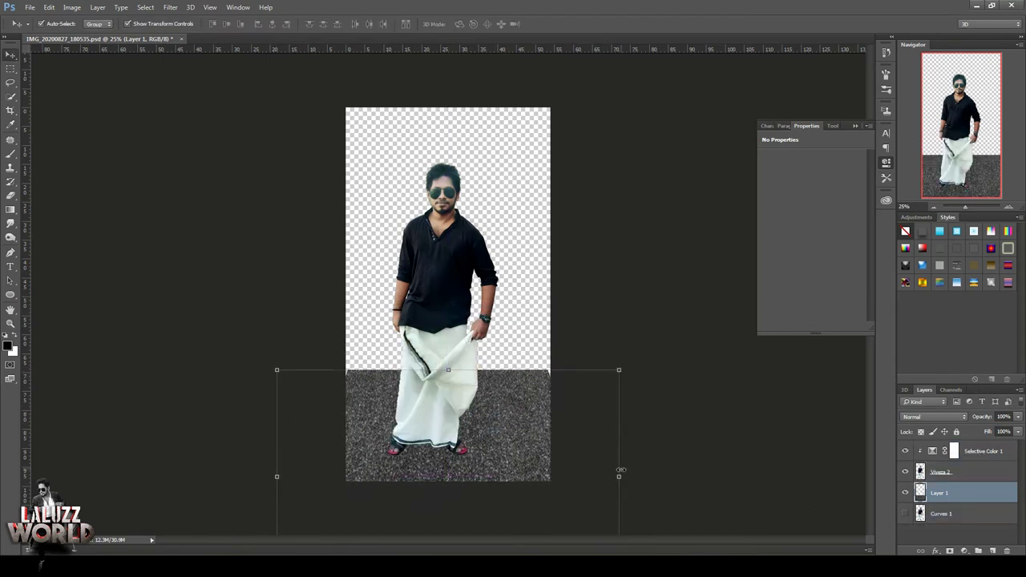
Step: Widen and reshape the asphalt into a trapezoid ground plane behind the man's legs
{"action": "left_click_drag", "start_coordinate": [620, 469], "coordinate": [636, 476]}
{"action": "left_click_drag", "start_coordinate": [376, 404], "coordinate": [365, 403]}
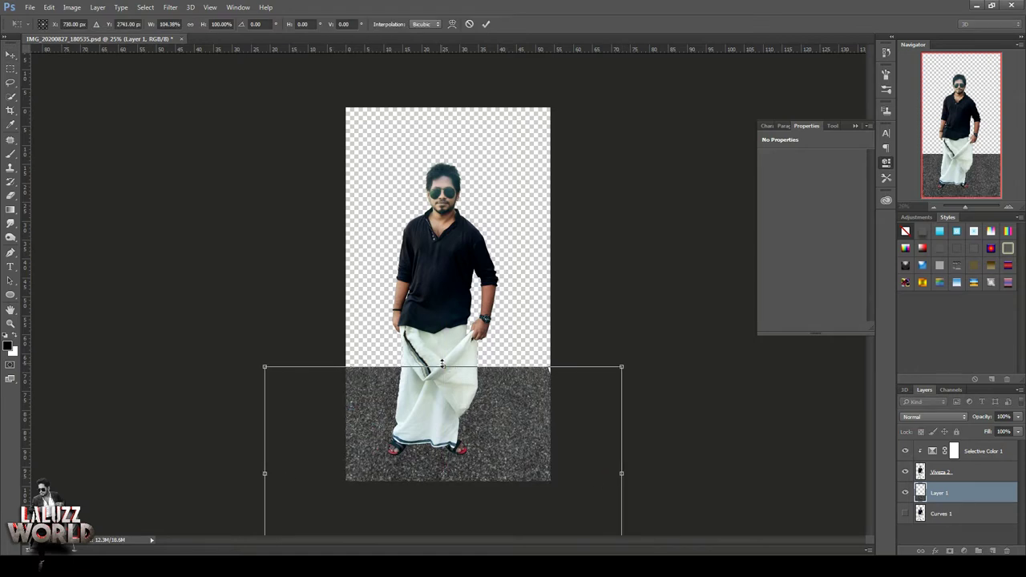
{"action": "left_click_drag", "start_coordinate": [442, 365], "coordinate": [447, 406]}
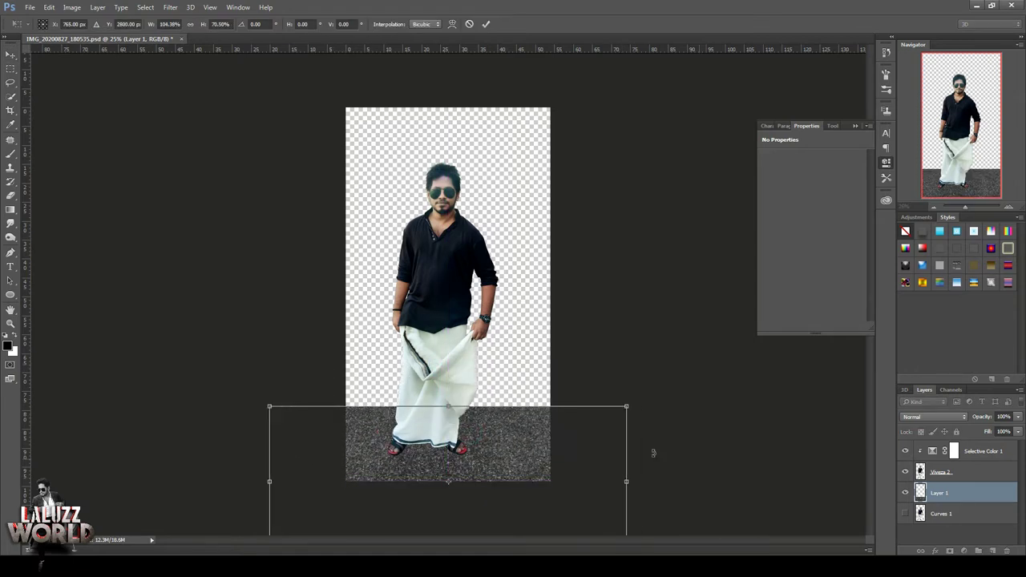
{"action": "left_click_drag", "start_coordinate": [548, 423], "coordinate": [545, 433]}
{"action": "left_click_drag", "start_coordinate": [624, 487], "coordinate": [616, 486]}
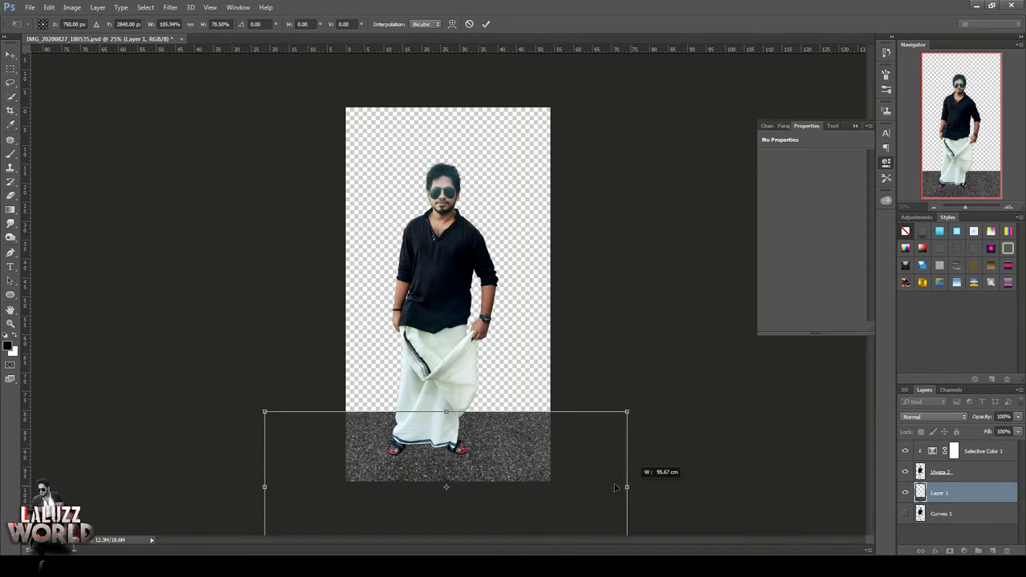
{"action": "double_click", "coordinate": [525, 461]}
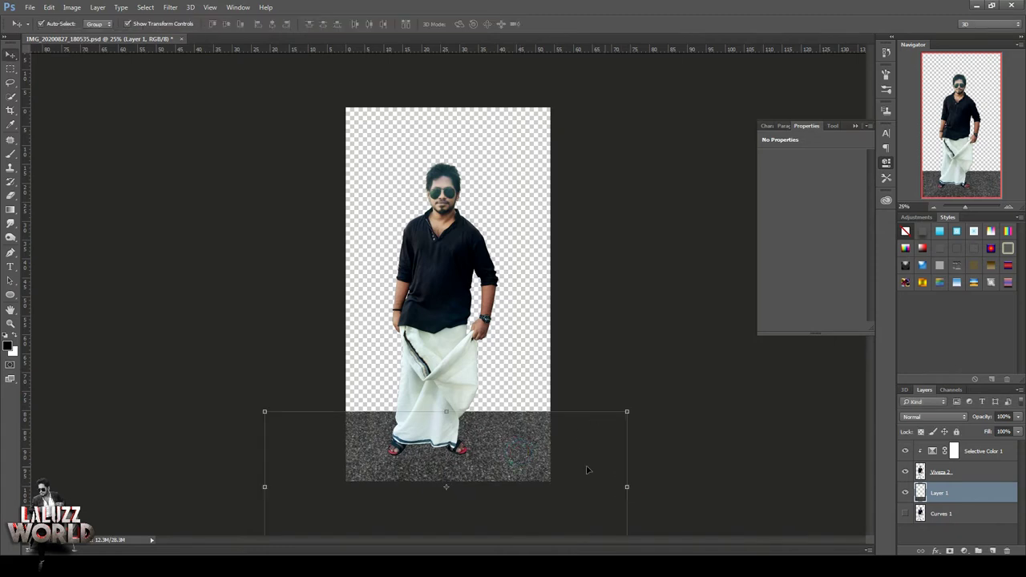
{"action": "left_click_drag", "start_coordinate": [628, 412], "coordinate": [582, 432]}
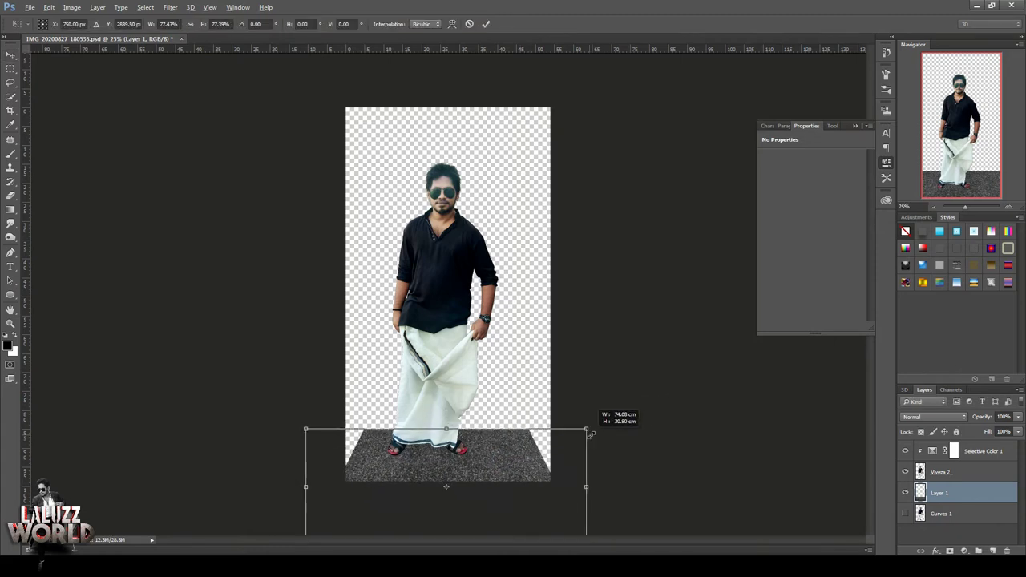
{"action": "mouse_move", "coordinate": [499, 478]}
{"action": "left_mouse_down"}
{"action": "mouse_move", "coordinate": [477, 455]}
{"action": "mouse_move", "coordinate": [492, 463]}
{"action": "left_mouse_up"}
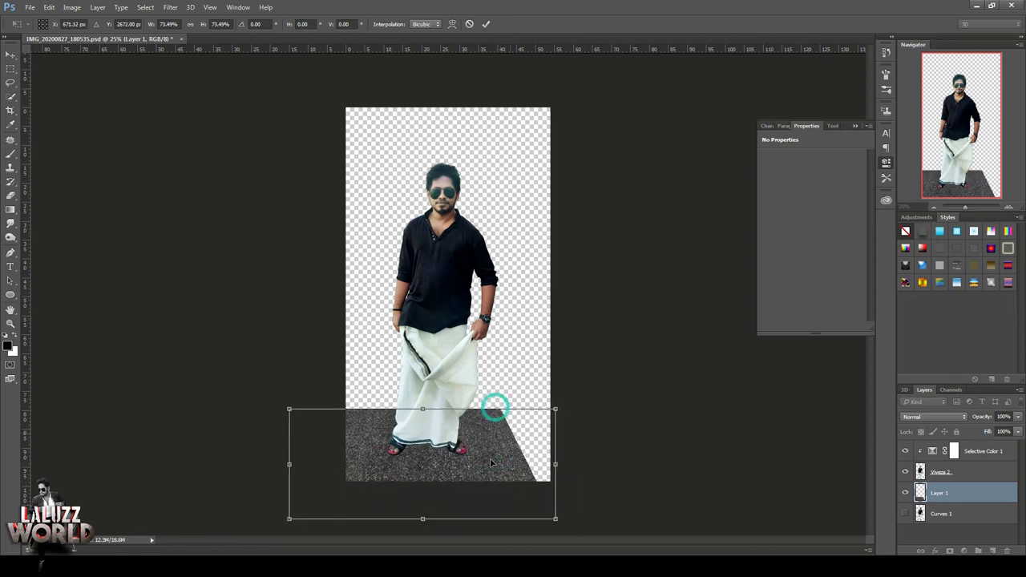
{"action": "key", "text": "Return"}
Step: Merge the two ground layers into one and raise the merged ground slightly
{"action": "left_click_drag", "start_coordinate": [486, 454], "coordinate": [614, 455]}
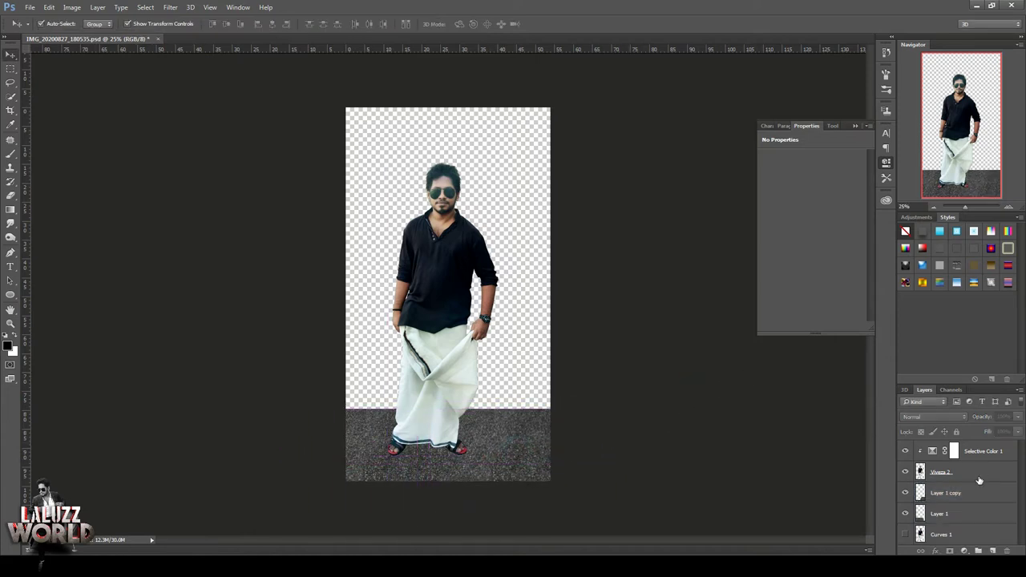
{"action": "left_click", "coordinate": [959, 493]}
{"action": "left_click", "coordinate": [945, 513], "text": "shift"}
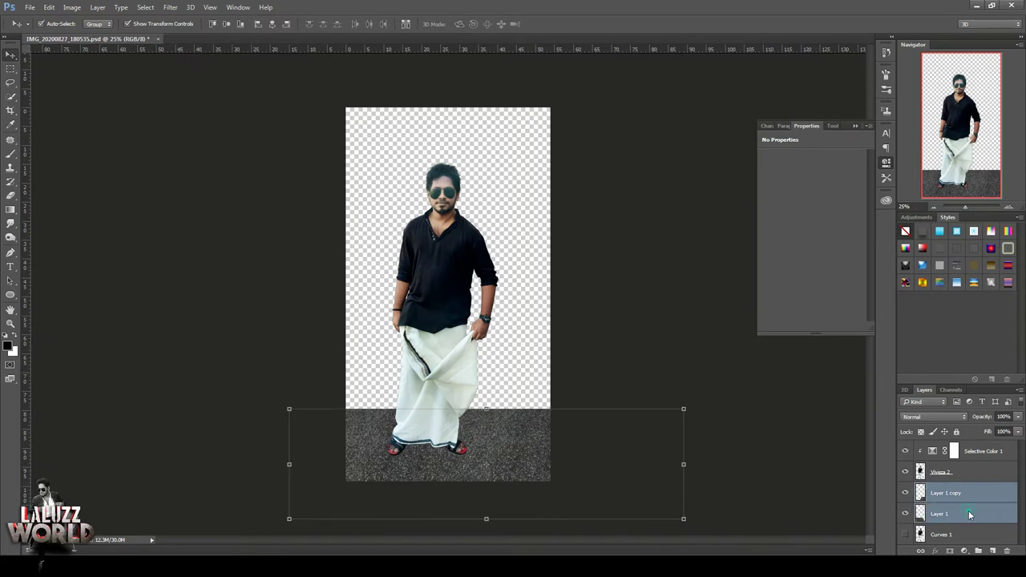
{"action": "right_click", "coordinate": [969, 510]}
{"action": "left_click", "coordinate": [908, 343]}
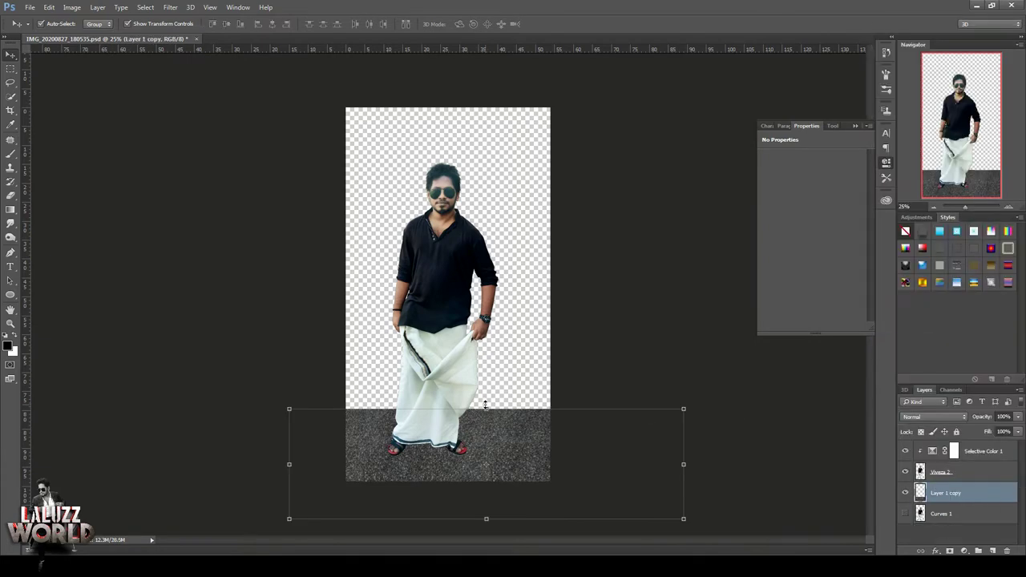
{"action": "mouse_move", "coordinate": [485, 409]}
{"action": "left_mouse_down"}
{"action": "mouse_move", "coordinate": [485, 427]}
{"action": "mouse_move", "coordinate": [491, 407]}
{"action": "left_mouse_up"}
{"action": "key", "text": "Return"}
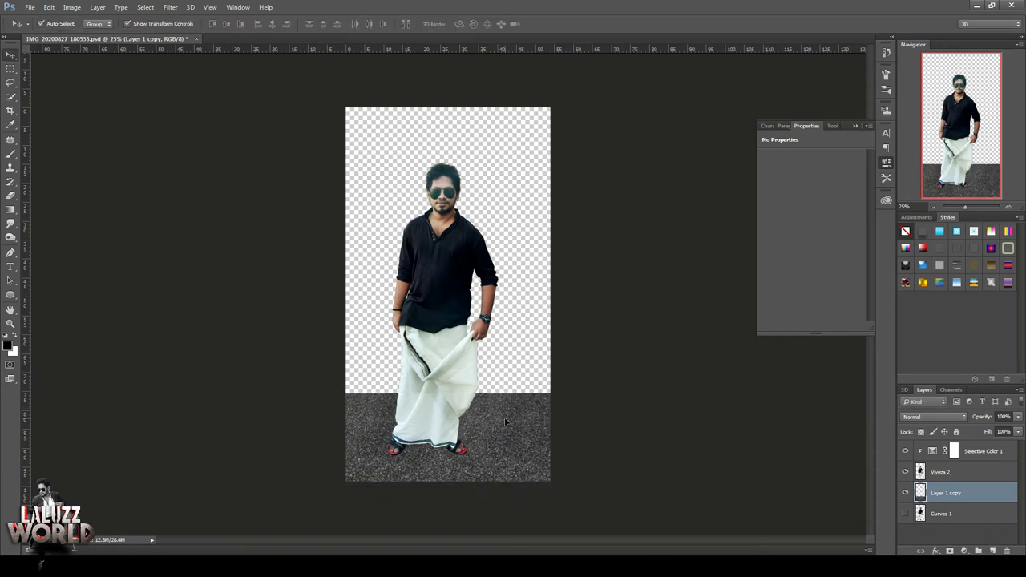
{"action": "left_click", "coordinate": [681, 318]}
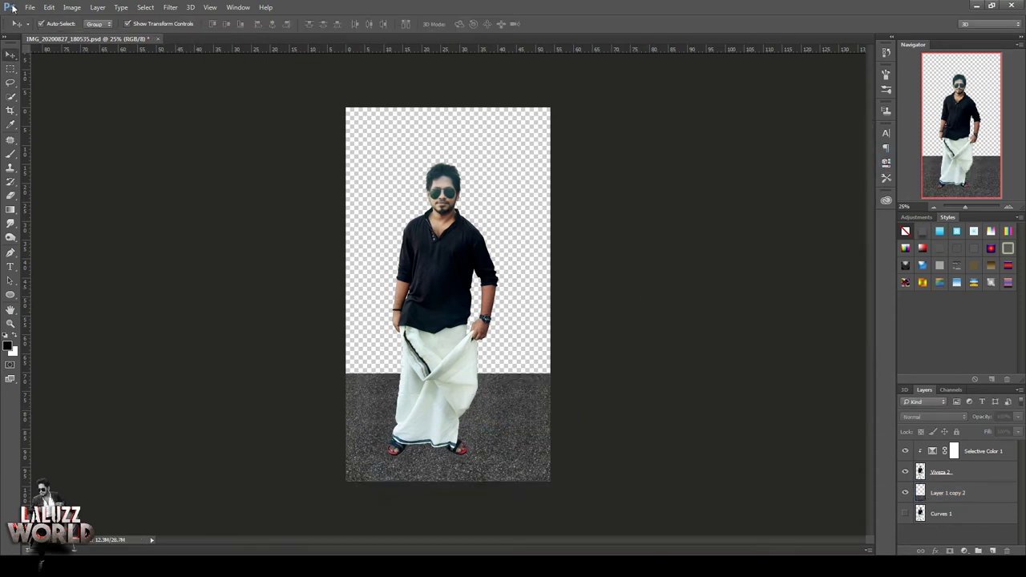
{"action": "left_click", "coordinate": [29, 7]}
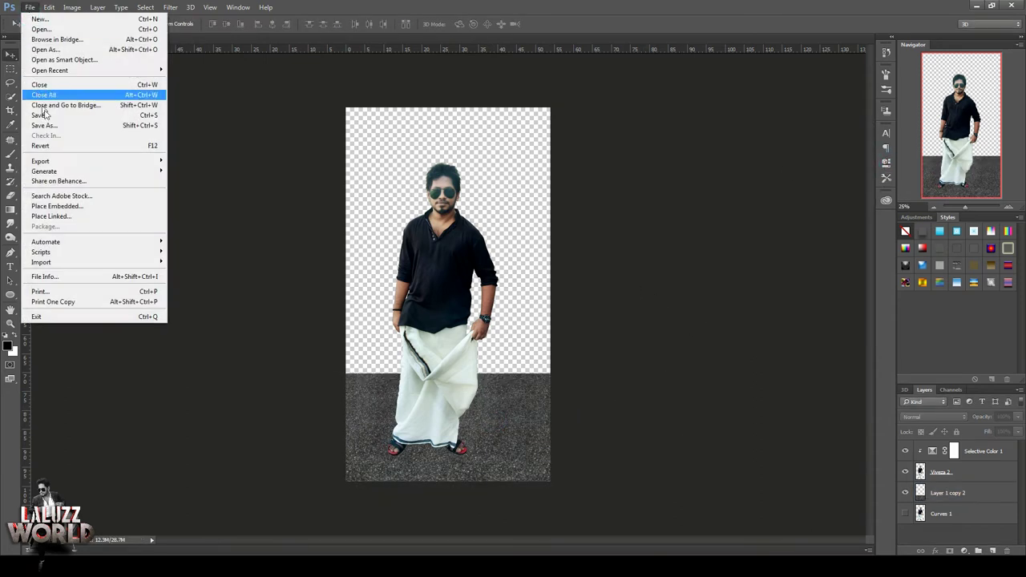
Step: Open the windmills.jpg photo as a second document
{"action": "left_click", "coordinate": [41, 28]}
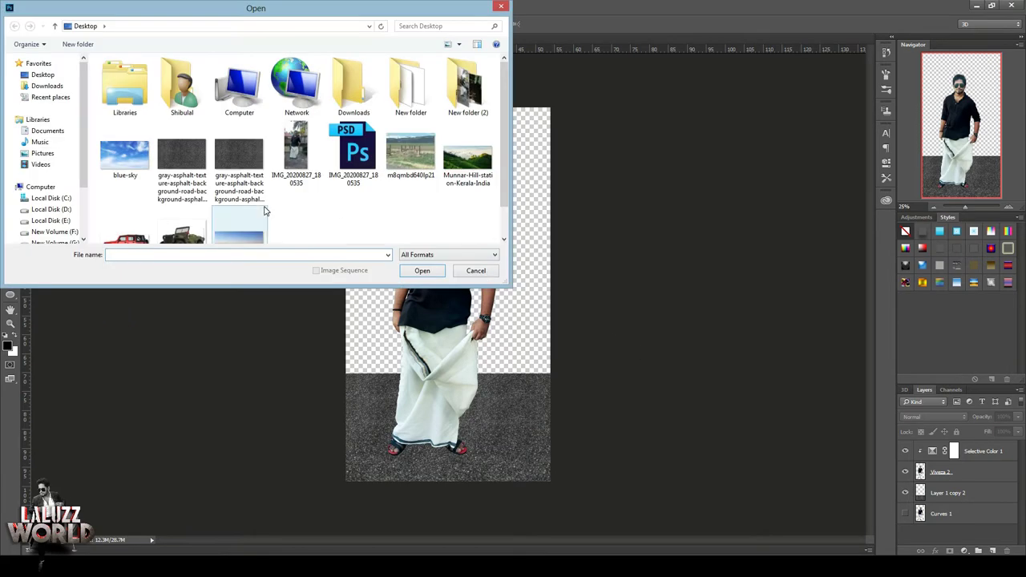
{"action": "scroll", "coordinate": [258, 232], "scroll_direction": "down", "scroll_amount": 1}
{"action": "double_click", "coordinate": [245, 210]}
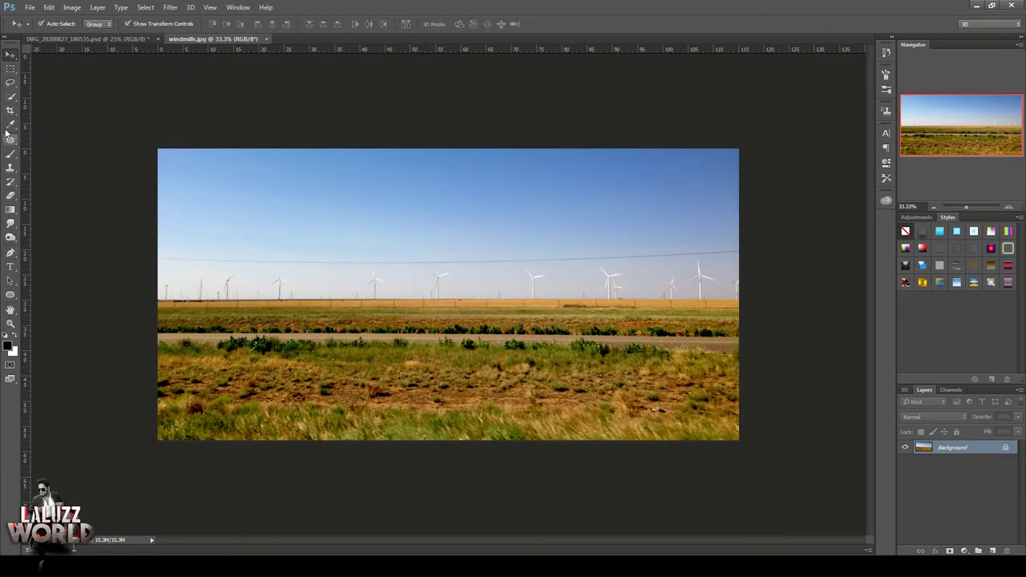
Step: Quick-select the foreground grass strip, subtracting the road edge from the selection
{"action": "left_click", "coordinate": [10, 96]}
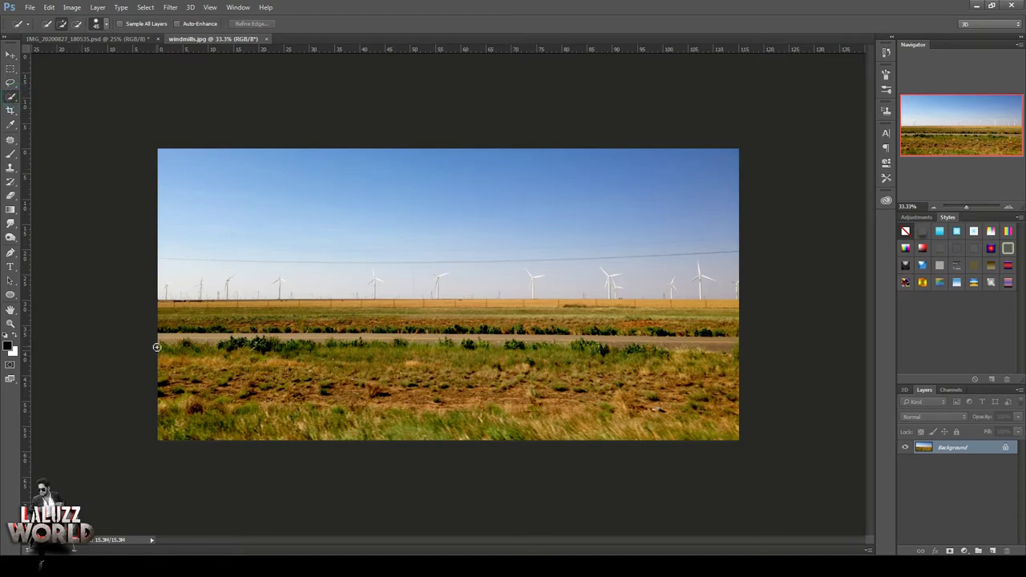
{"action": "mouse_move", "coordinate": [160, 345]}
{"action": "left_mouse_down"}
{"action": "mouse_move", "coordinate": [378, 413]}
{"action": "mouse_move", "coordinate": [721, 385]}
{"action": "left_mouse_up"}
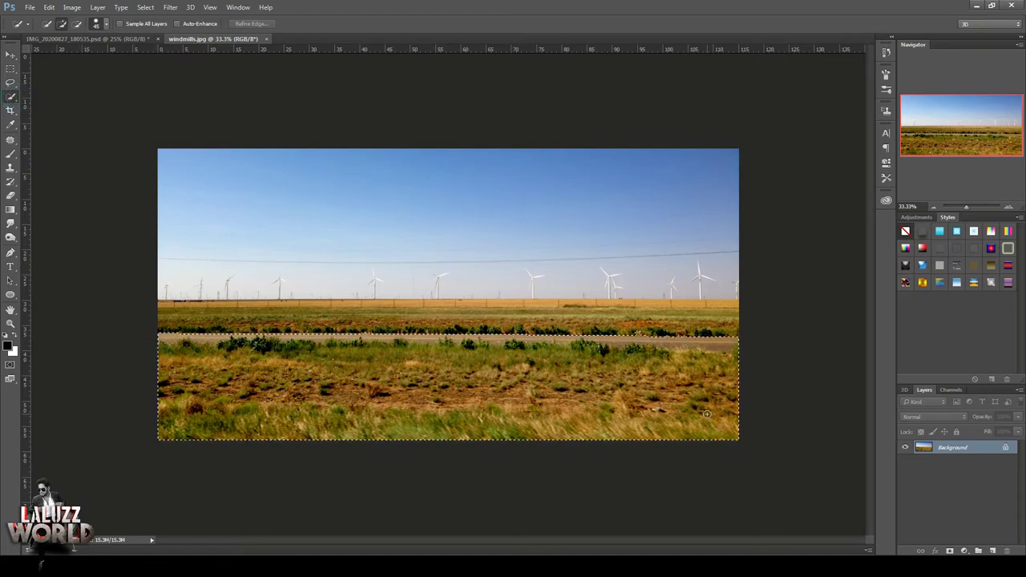
{"action": "left_click", "coordinate": [78, 24]}
{"action": "left_click_drag", "start_coordinate": [176, 333], "coordinate": [248, 329]}
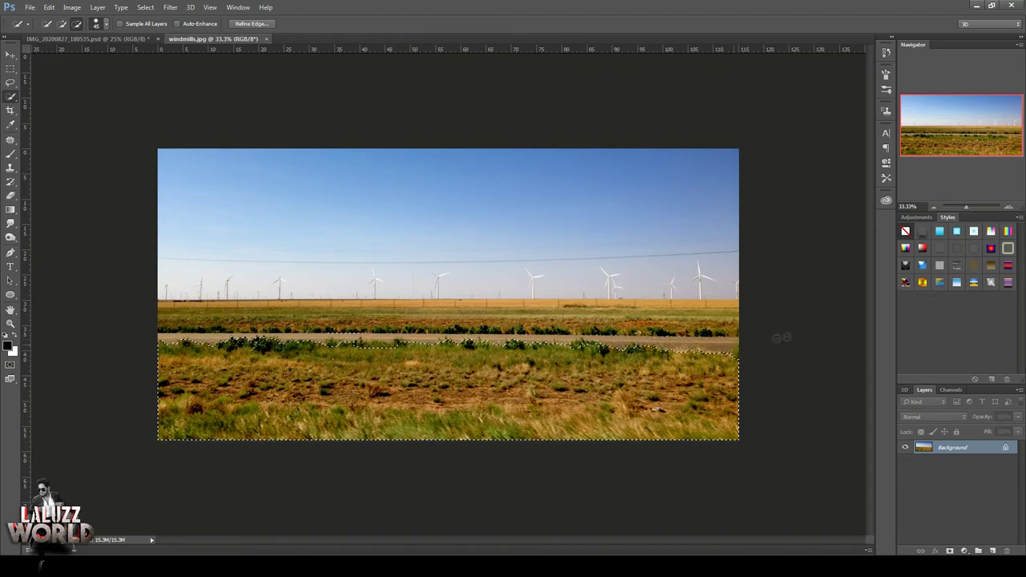
Step: Paste the grass strip into the man composite, beneath the man's layer, with a layer mask
{"action": "left_click", "coordinate": [103, 39]}
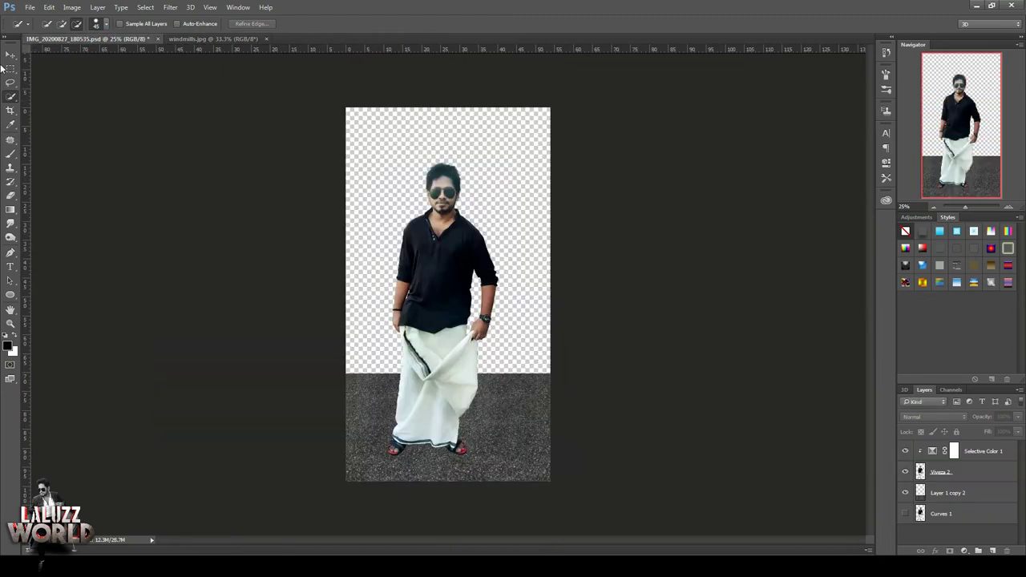
{"action": "key", "text": "ctrl+v"}
{"action": "left_click", "coordinate": [10, 54]}
{"action": "left_click_drag", "start_coordinate": [485, 283], "coordinate": [485, 344]}
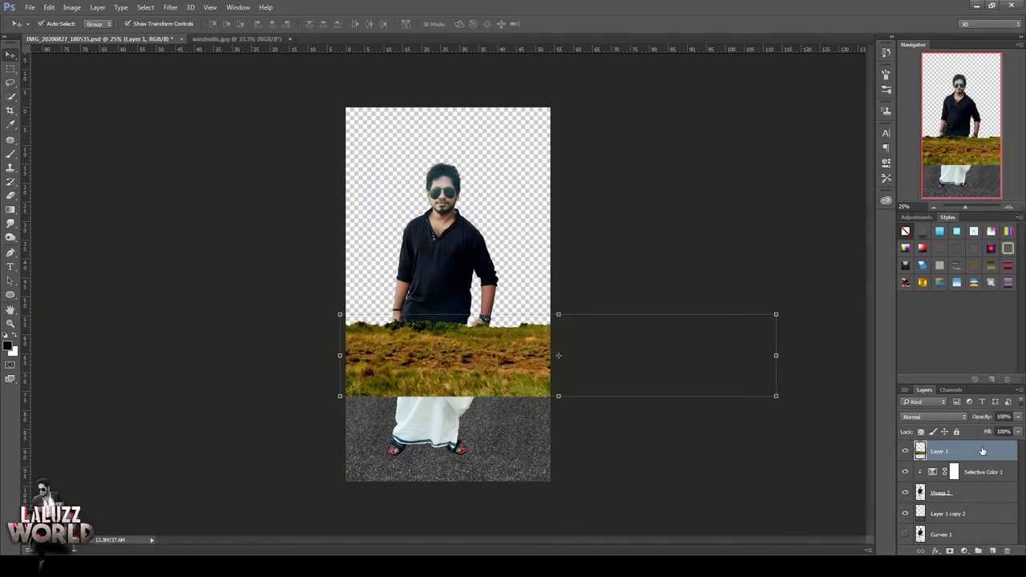
{"action": "left_click_drag", "start_coordinate": [978, 491], "coordinate": [978, 502]}
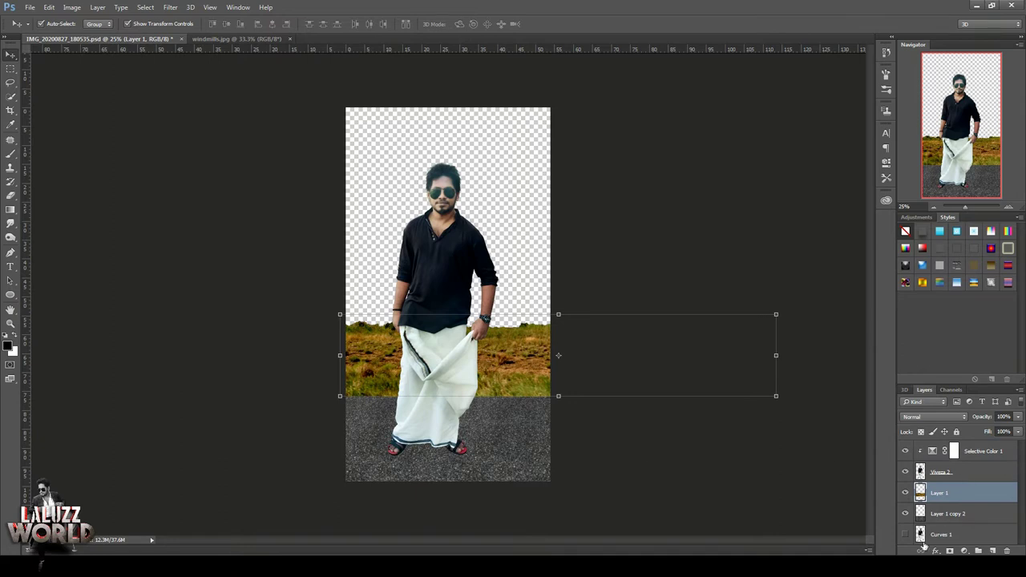
{"action": "left_click", "coordinate": [950, 552]}
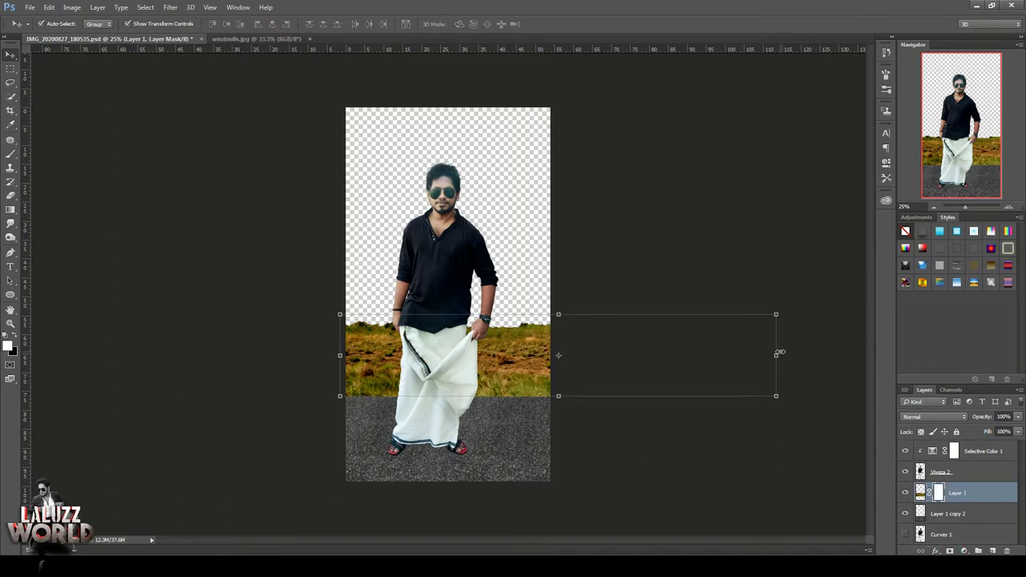
Step: Invert the grass mask and paint the grass back in left and right of the dhoti
{"action": "mouse_move", "coordinate": [487, 361]}
{"action": "left_mouse_down"}
{"action": "mouse_move", "coordinate": [460, 395]}
{"action": "mouse_move", "coordinate": [473, 391]}
{"action": "left_mouse_up"}
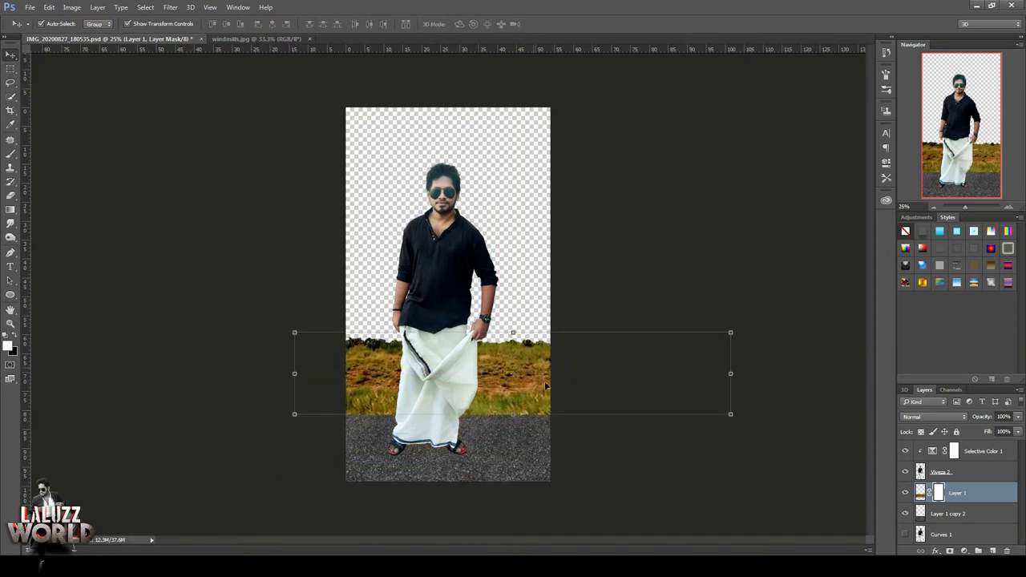
{"action": "double_click", "coordinate": [938, 493]}
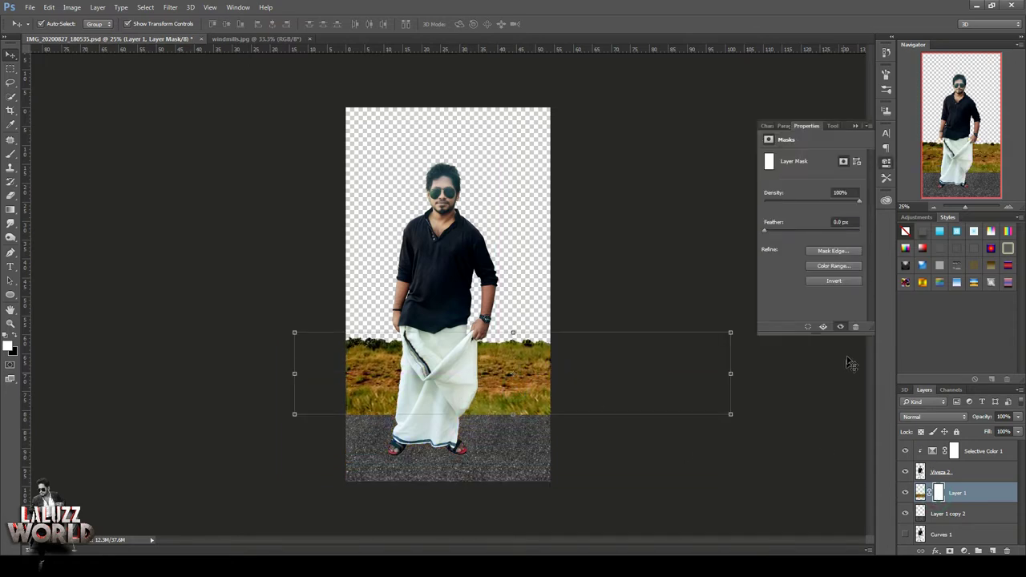
{"action": "left_click", "coordinate": [854, 280]}
{"action": "left_click", "coordinate": [12, 153]}
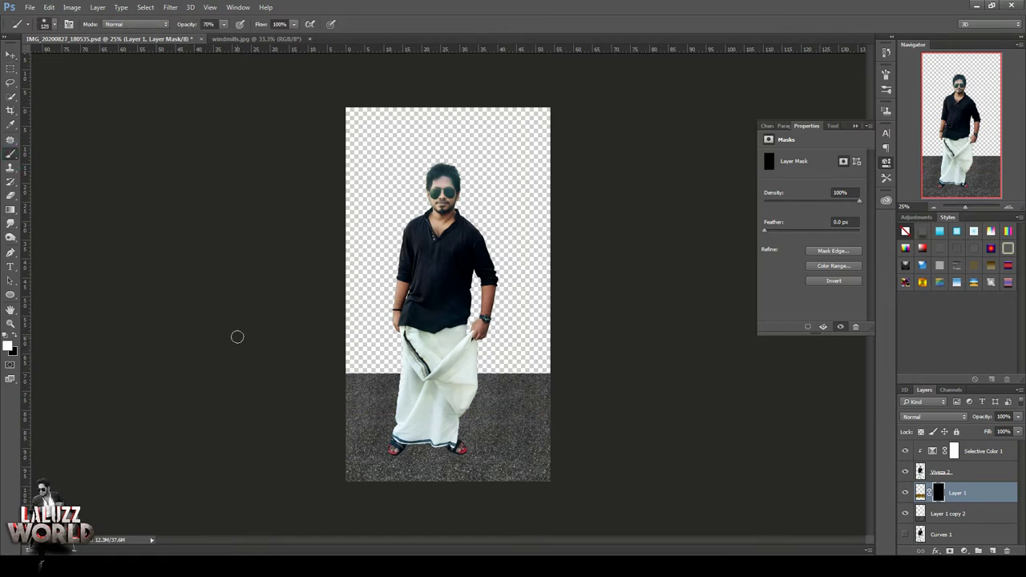
{"action": "mouse_move", "coordinate": [337, 363]}
{"action": "left_mouse_down"}
{"action": "mouse_move", "coordinate": [357, 370]}
{"action": "mouse_move", "coordinate": [369, 341]}
{"action": "left_mouse_up"}
{"action": "left_click", "coordinate": [225, 24]}
{"action": "left_click_drag", "start_coordinate": [468, 368], "coordinate": [565, 348]}
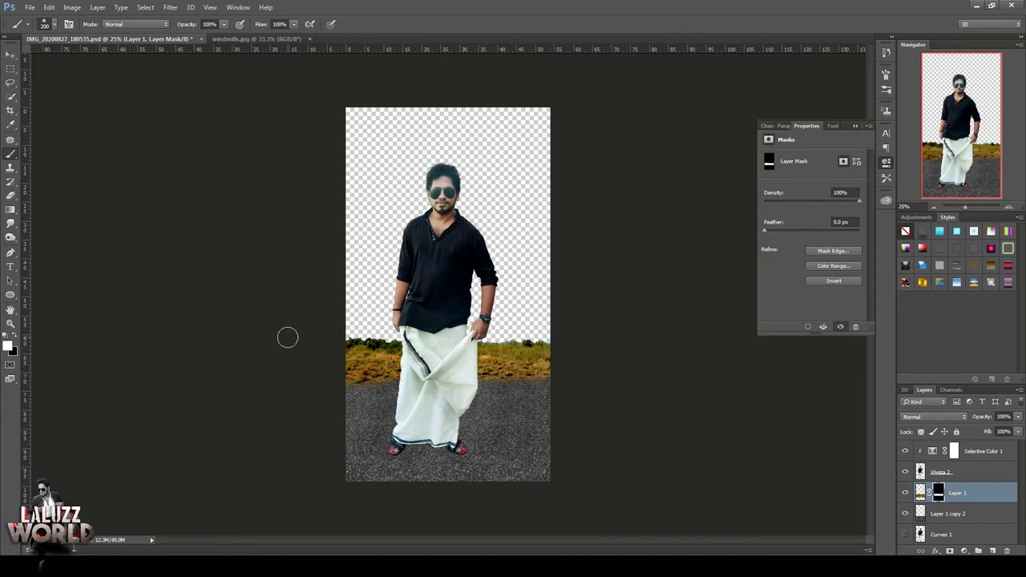
Step: Resize the grass strip and squash it into a thinner band above the asphalt
{"action": "left_click", "coordinate": [12, 54]}
{"action": "left_click_drag", "start_coordinate": [730, 373], "coordinate": [492, 350]}
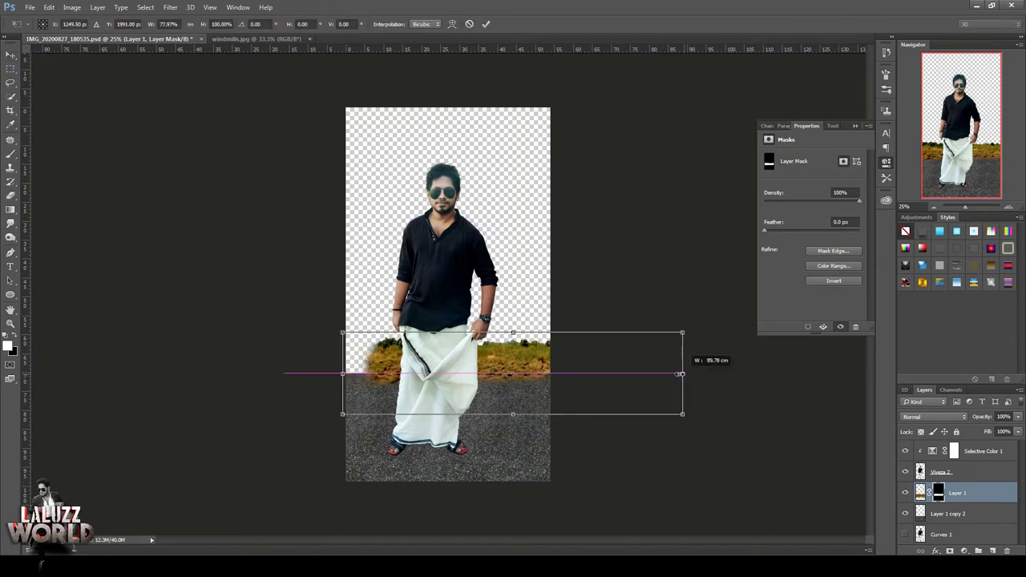
{"action": "key", "text": "Return"}
{"action": "left_click", "coordinate": [11, 153]}
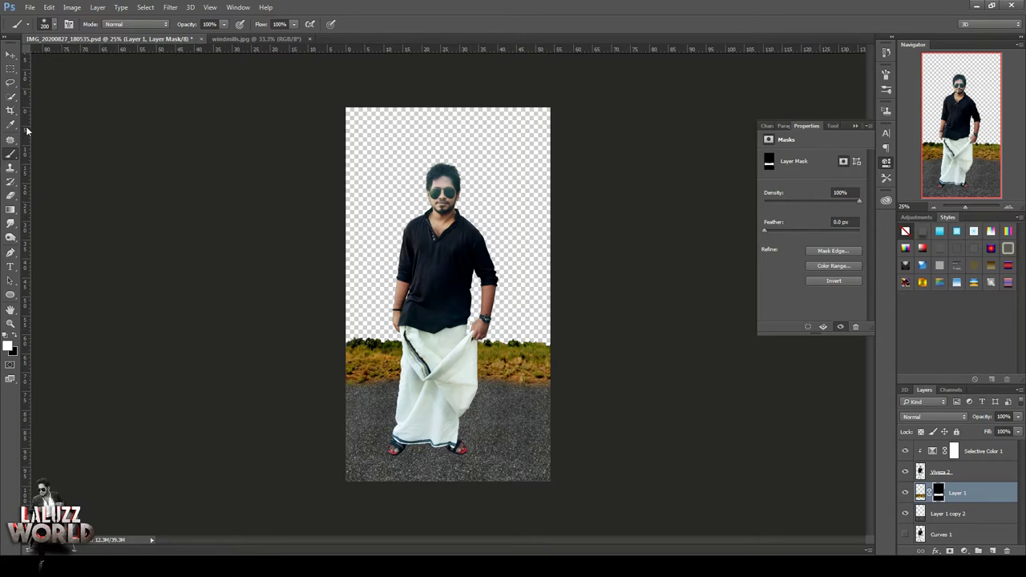
{"action": "left_click", "coordinate": [13, 54]}
{"action": "left_click_drag", "start_coordinate": [478, 330], "coordinate": [476, 349]}
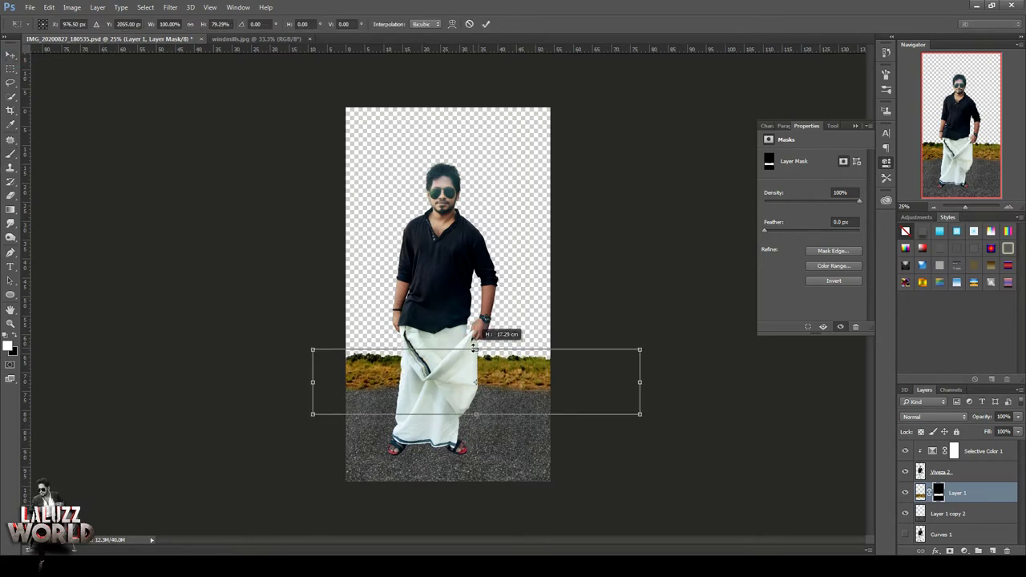
{"action": "left_click", "coordinate": [597, 319]}
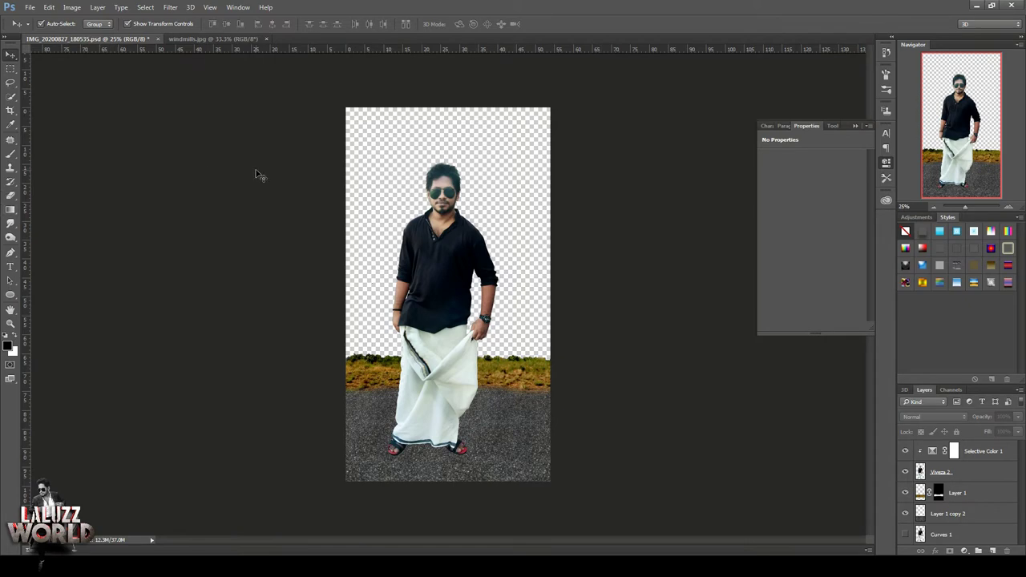
Step: Open the Munnar-Hill-station-Kerala-India tea-hills image
{"action": "left_click", "coordinate": [29, 7]}
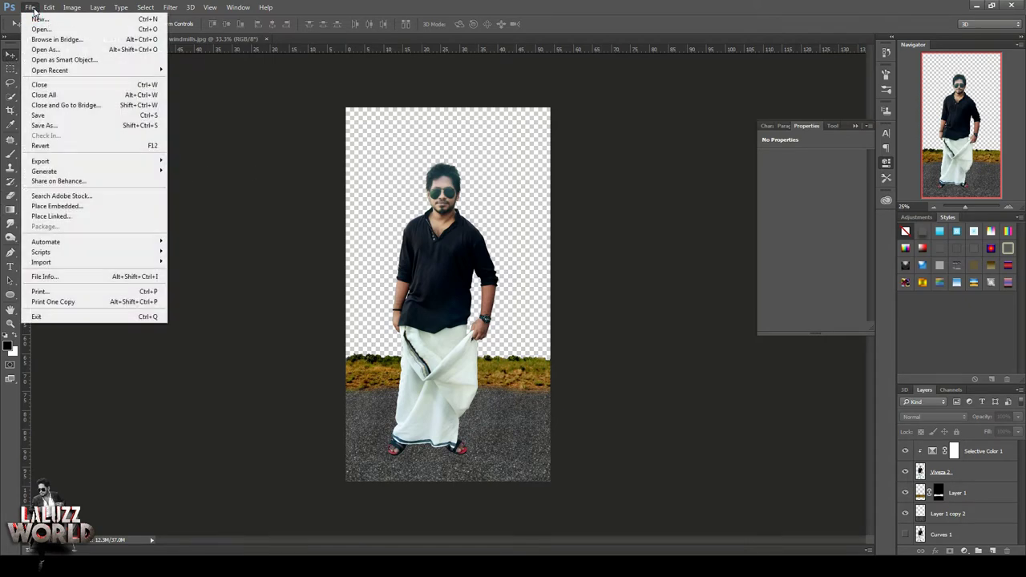
{"action": "left_click", "coordinate": [36, 29]}
{"action": "left_click", "coordinate": [467, 160]}
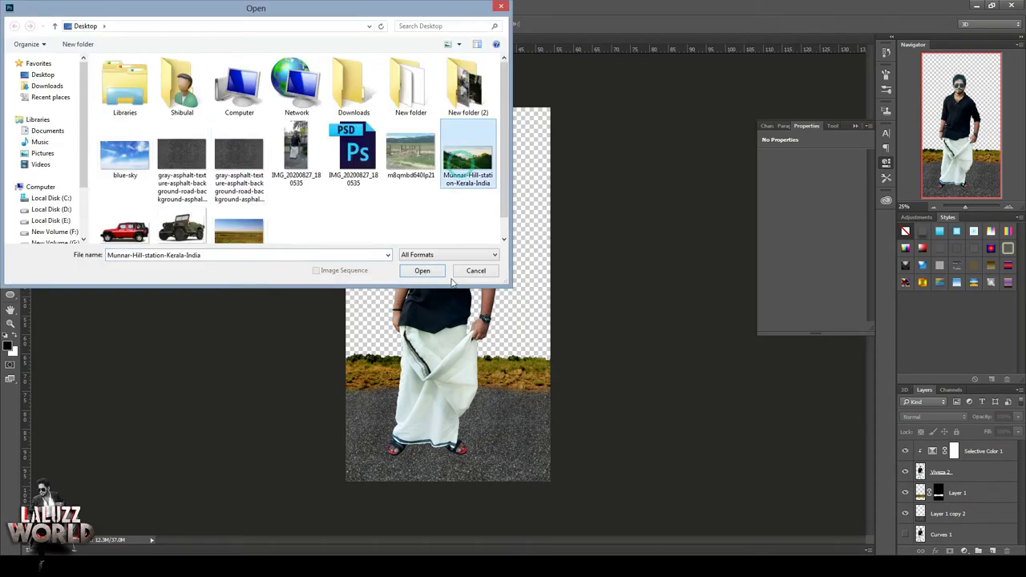
{"action": "left_click", "coordinate": [423, 270]}
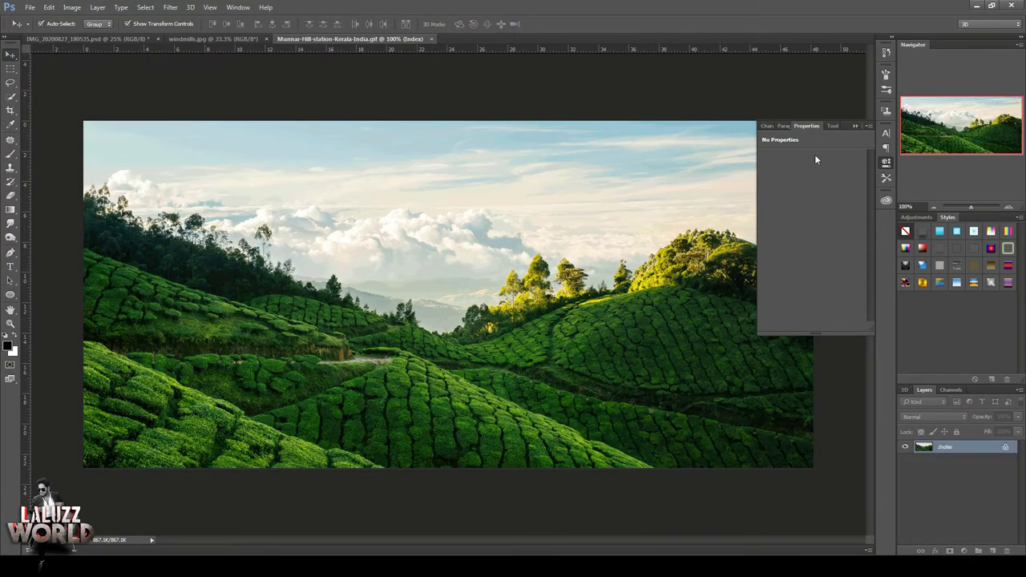
{"action": "left_click", "coordinate": [885, 162]}
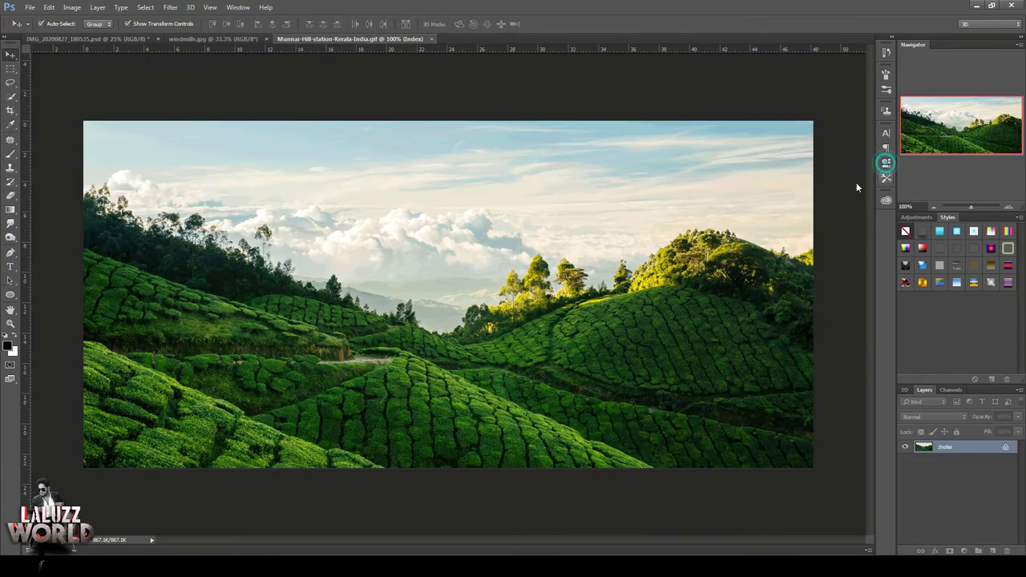
Step: Convert the Munnar image from Indexed to RGB colour and duplicate its Background layer
{"action": "left_click", "coordinate": [10, 97]}
{"action": "left_click", "coordinate": [71, 7]}
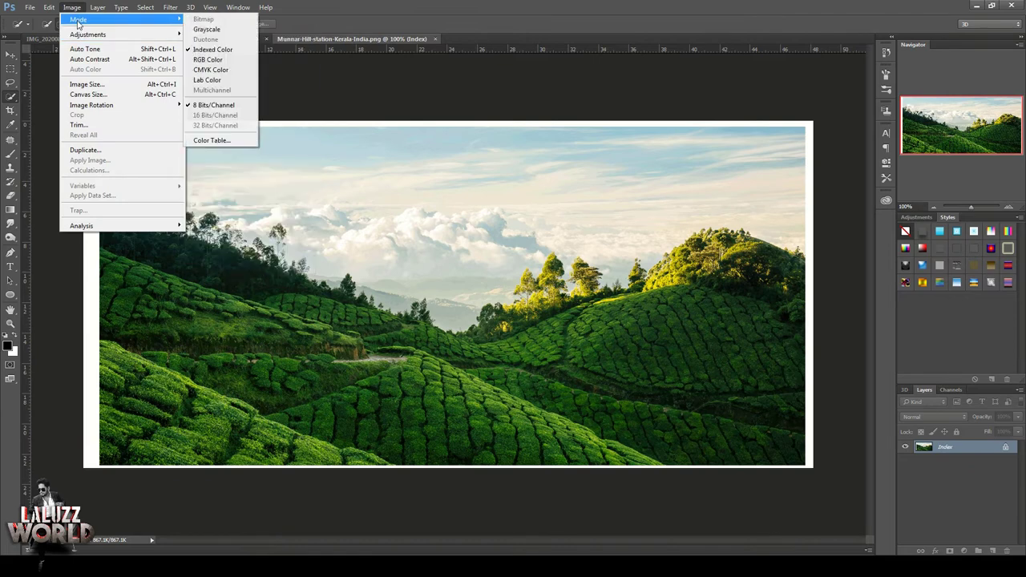
{"action": "left_click", "coordinate": [212, 60]}
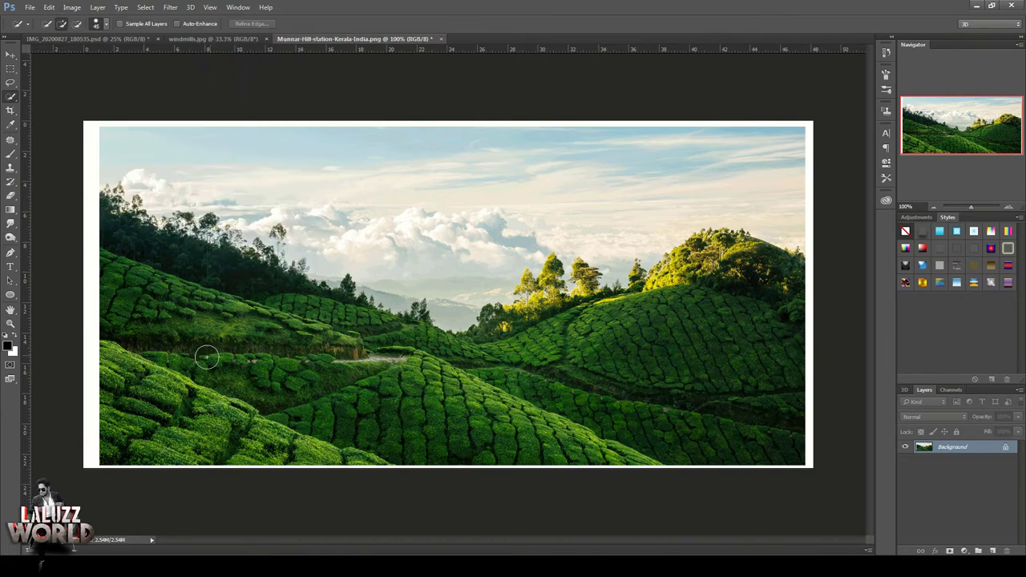
{"action": "left_click_drag", "start_coordinate": [108, 137], "coordinate": [142, 171]}
{"action": "left_click", "coordinate": [10, 54]}
{"action": "left_click", "coordinate": [150, 190]}
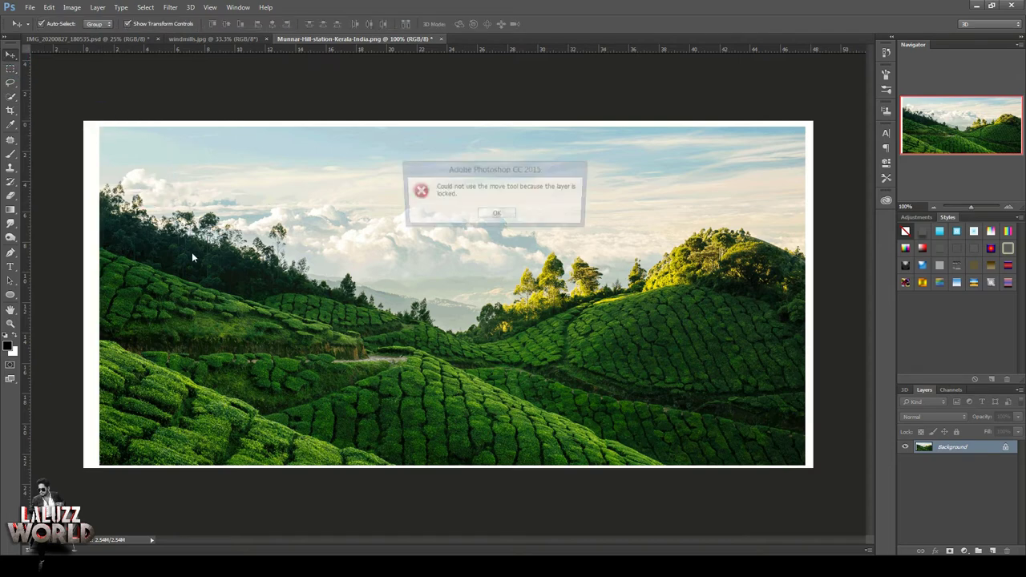
{"action": "left_click", "coordinate": [497, 214]}
{"action": "left_click_drag", "start_coordinate": [954, 460], "coordinate": [992, 550]}
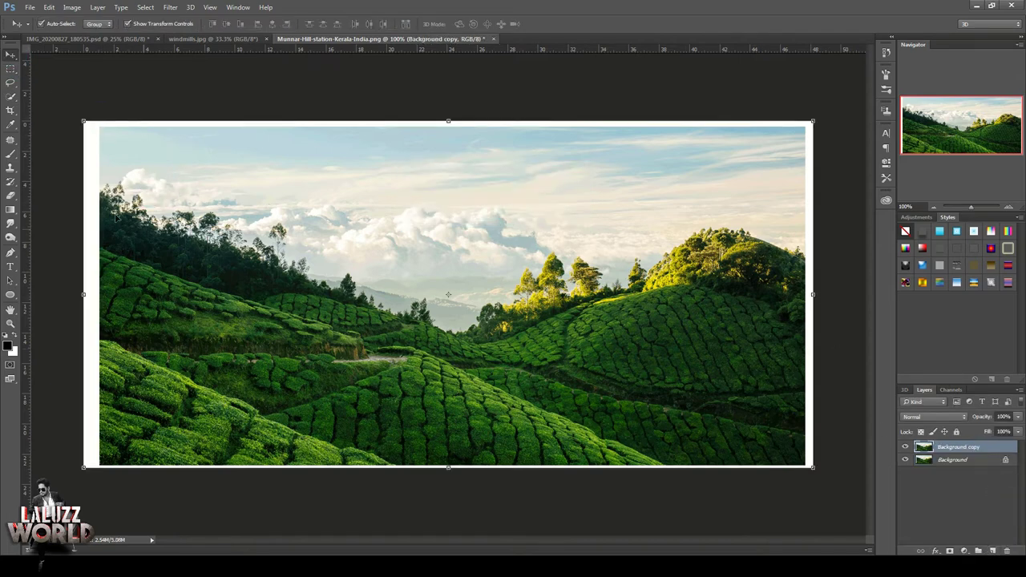
Step: Crop the white border off both sides of the photo, then quick-select the sky
{"action": "left_click", "coordinate": [13, 111]}
{"action": "left_click_drag", "start_coordinate": [94, 296], "coordinate": [111, 296]}
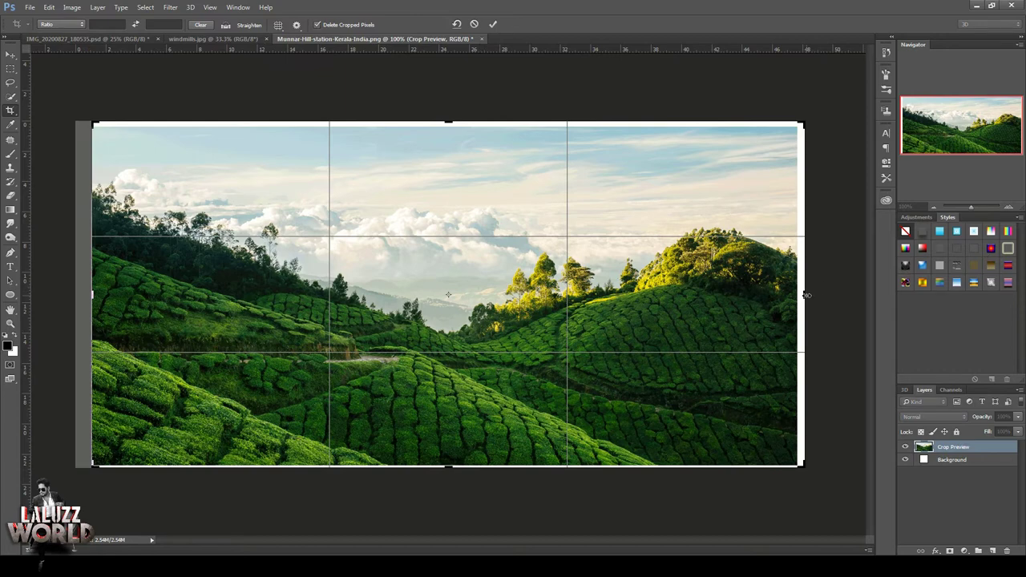
{"action": "left_click_drag", "start_coordinate": [807, 295], "coordinate": [803, 295]}
{"action": "mouse_move", "coordinate": [439, 463]}
{"action": "left_mouse_down"}
{"action": "mouse_move", "coordinate": [458, 442]}
{"action": "mouse_move", "coordinate": [449, 461]}
{"action": "left_mouse_up"}
{"action": "left_click_drag", "start_coordinate": [800, 294], "coordinate": [799, 293]}
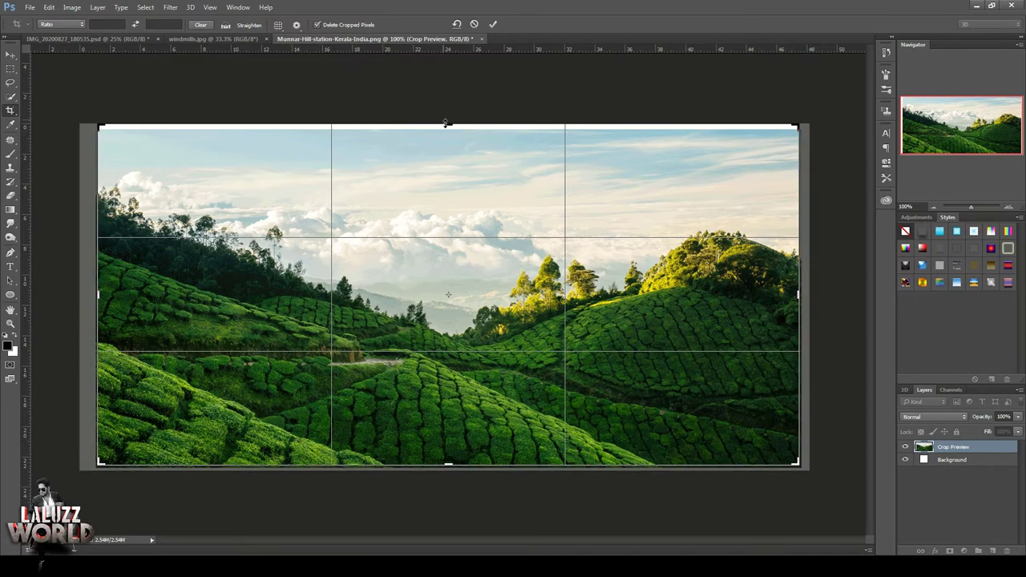
{"action": "key", "text": "Return"}
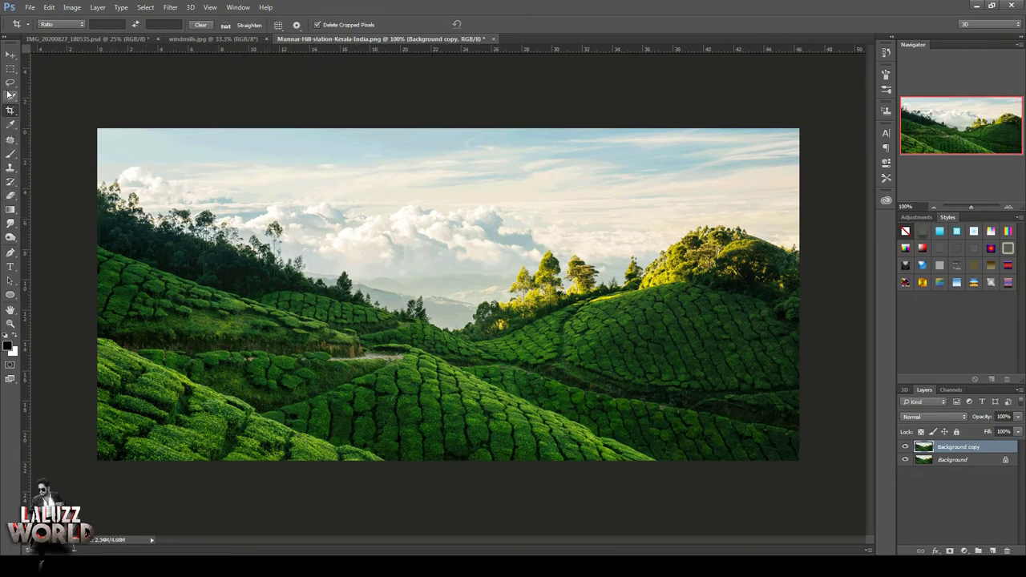
{"action": "left_click", "coordinate": [11, 95]}
{"action": "mouse_move", "coordinate": [117, 139]}
{"action": "left_mouse_down"}
{"action": "mouse_move", "coordinate": [653, 237]}
{"action": "mouse_move", "coordinate": [781, 214]}
{"action": "left_mouse_up"}
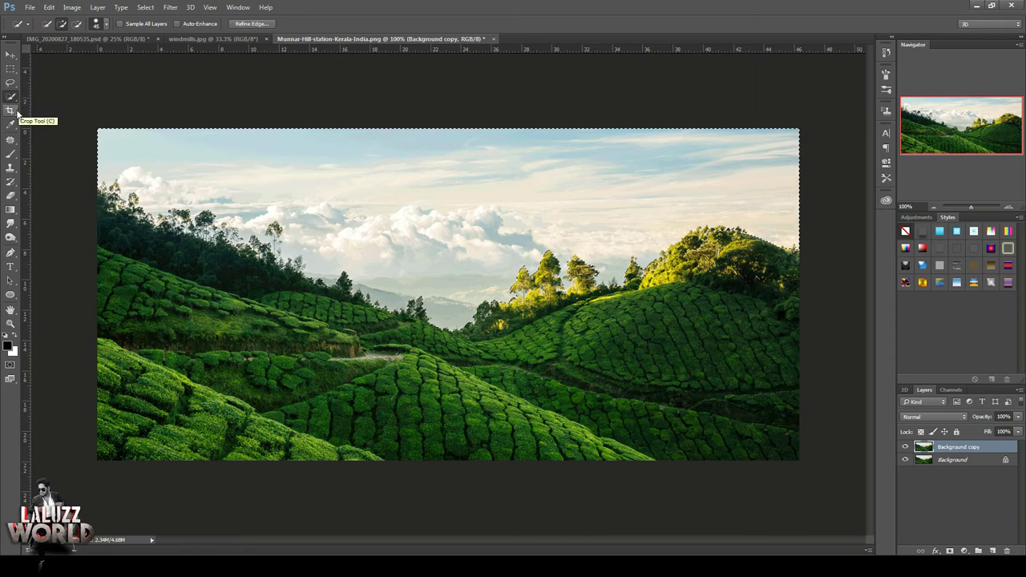
Step: Invert the sky selection to the tea hills, refine the skyline edge, and return to the man's document
{"action": "right_click", "coordinate": [329, 152]}
{"action": "left_click", "coordinate": [353, 170]}
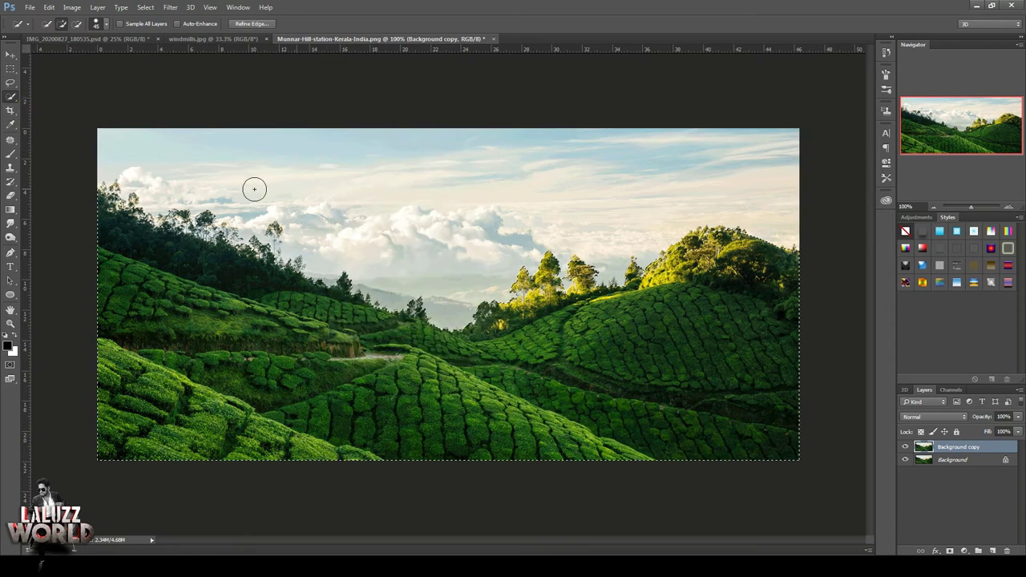
{"action": "left_click", "coordinate": [250, 23]}
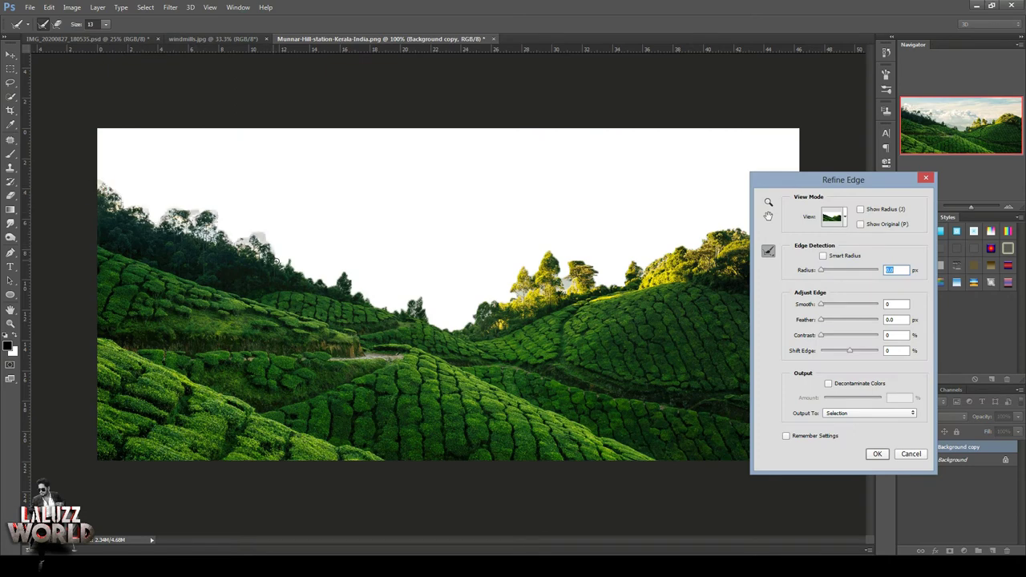
{"action": "left_click", "coordinate": [106, 24]}
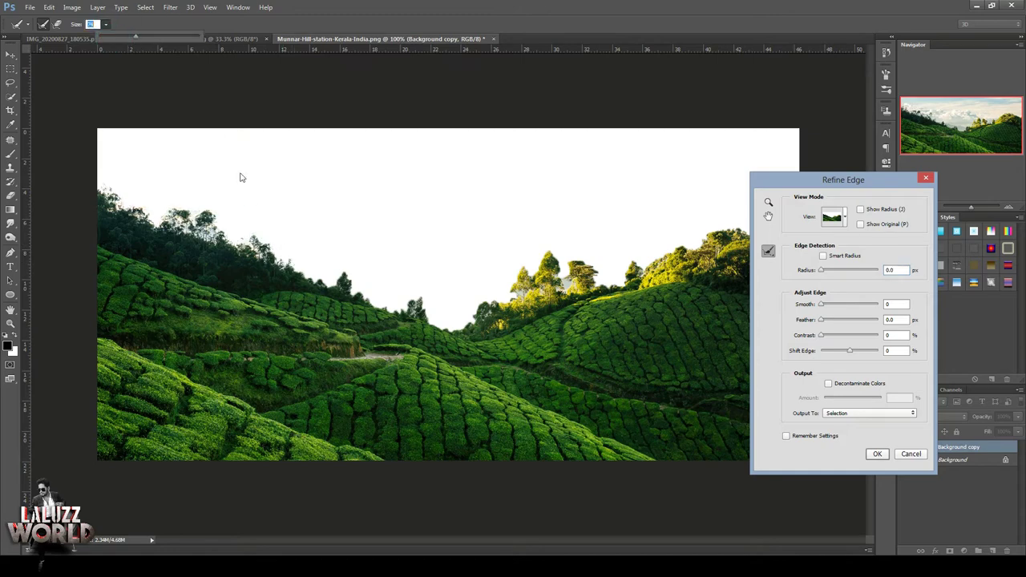
{"action": "mouse_move", "coordinate": [276, 261]}
{"action": "left_mouse_down"}
{"action": "mouse_move", "coordinate": [529, 271]}
{"action": "mouse_move", "coordinate": [733, 237]}
{"action": "left_mouse_up"}
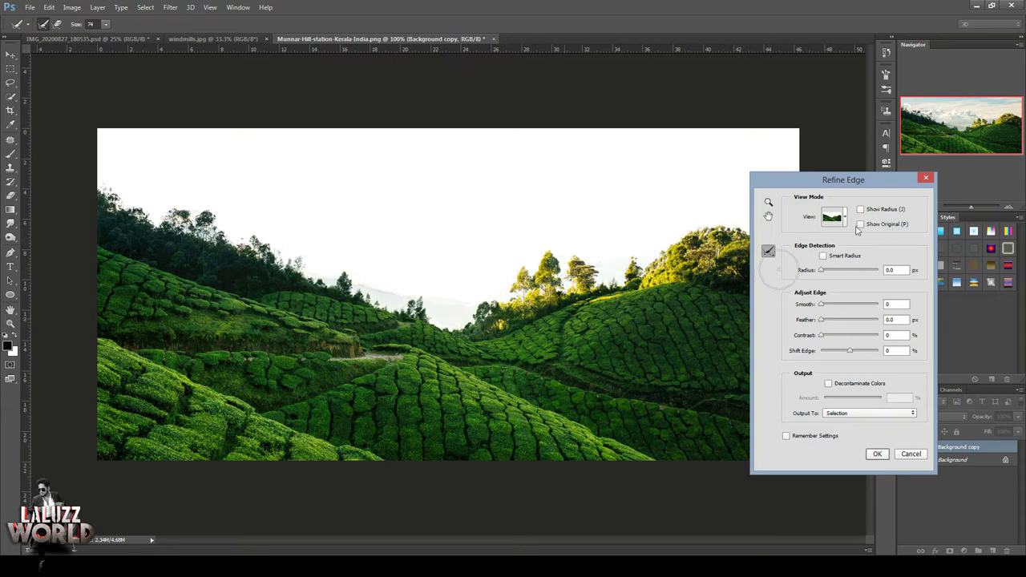
{"action": "left_click_drag", "start_coordinate": [830, 180], "coordinate": [470, 164]}
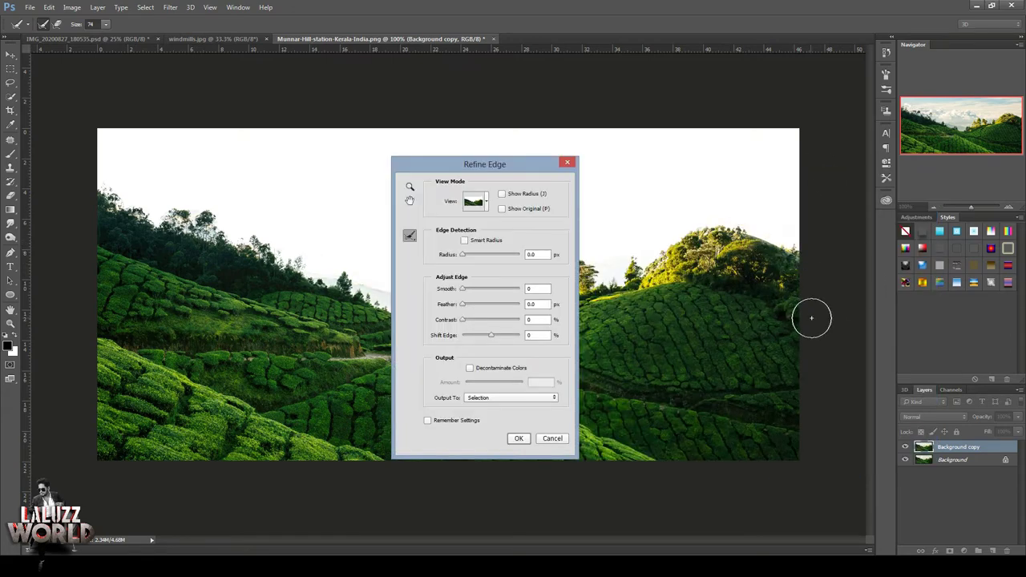
{"action": "left_click", "coordinate": [520, 438]}
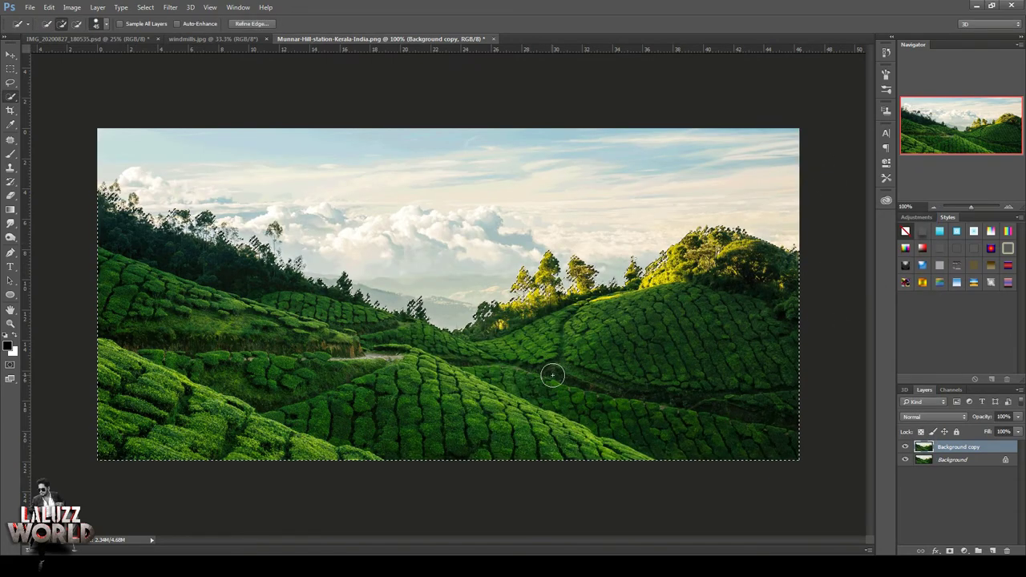
{"action": "left_click", "coordinate": [91, 38]}
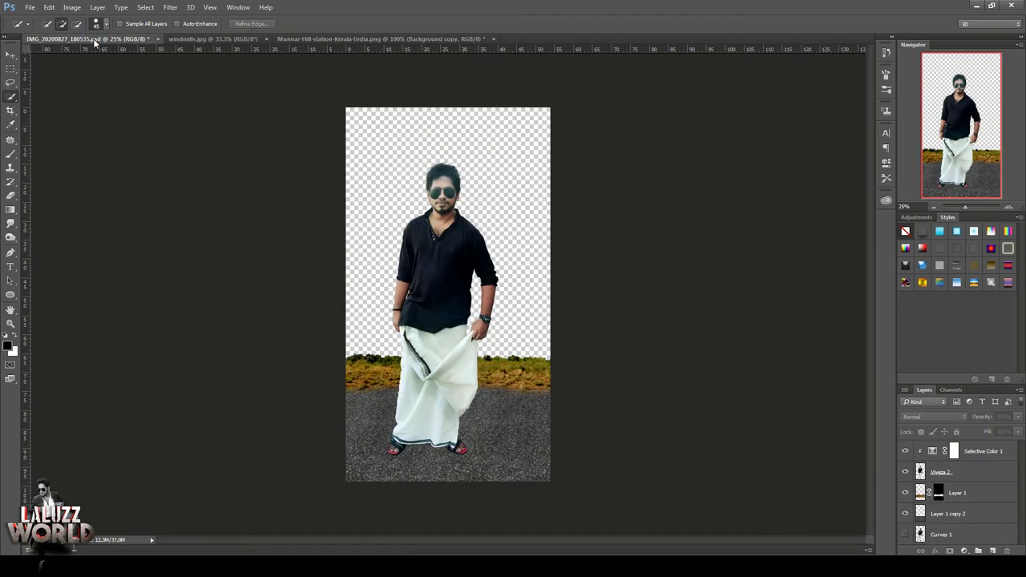
Step: Paste the tea hills into the composite and scale them up
{"action": "left_click", "coordinate": [11, 54]}
{"action": "key", "text": "ctrl+v"}
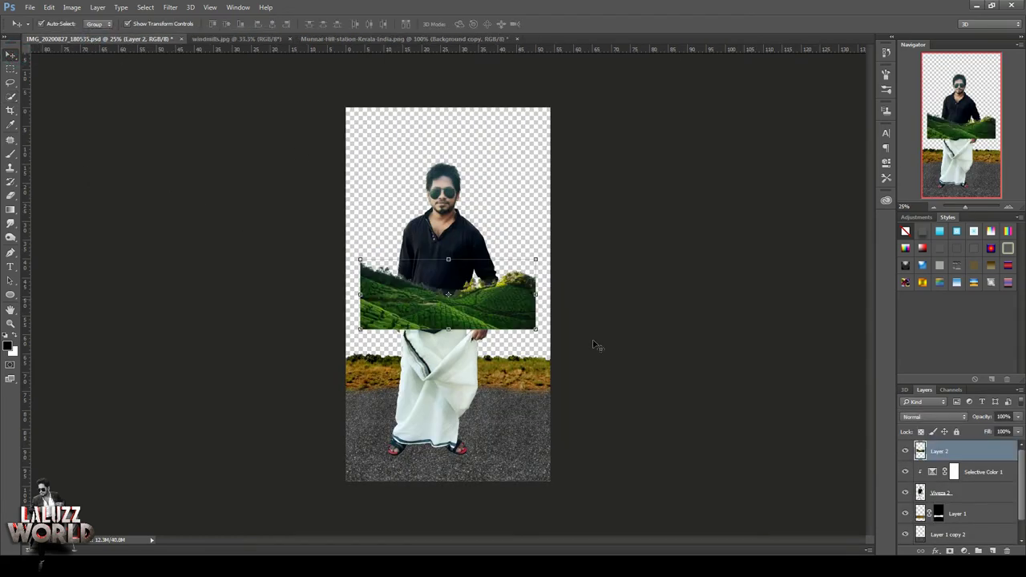
{"action": "left_click_drag", "start_coordinate": [537, 329], "coordinate": [767, 405]}
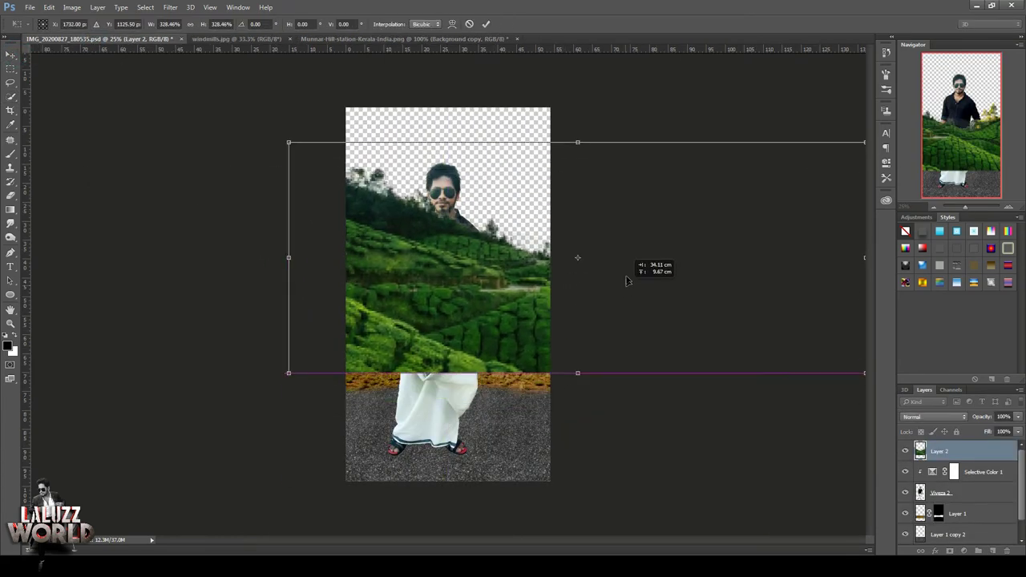
{"action": "left_click_drag", "start_coordinate": [480, 292], "coordinate": [622, 277]}
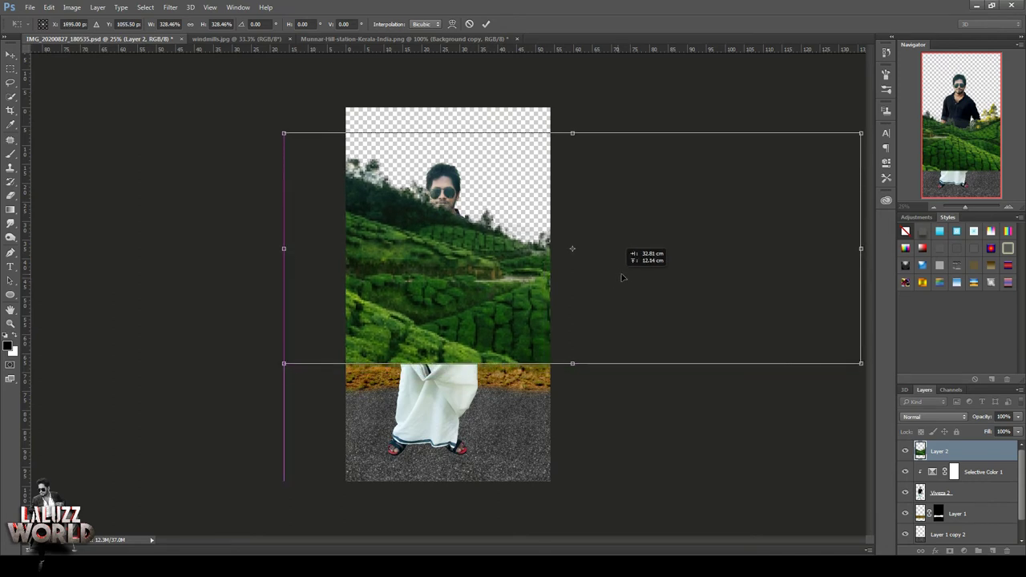
{"action": "double_click", "coordinate": [513, 288]}
Step: Move the tea hills layer below the man and settle it onto the grass line
{"action": "left_click_drag", "start_coordinate": [974, 451], "coordinate": [981, 504]}
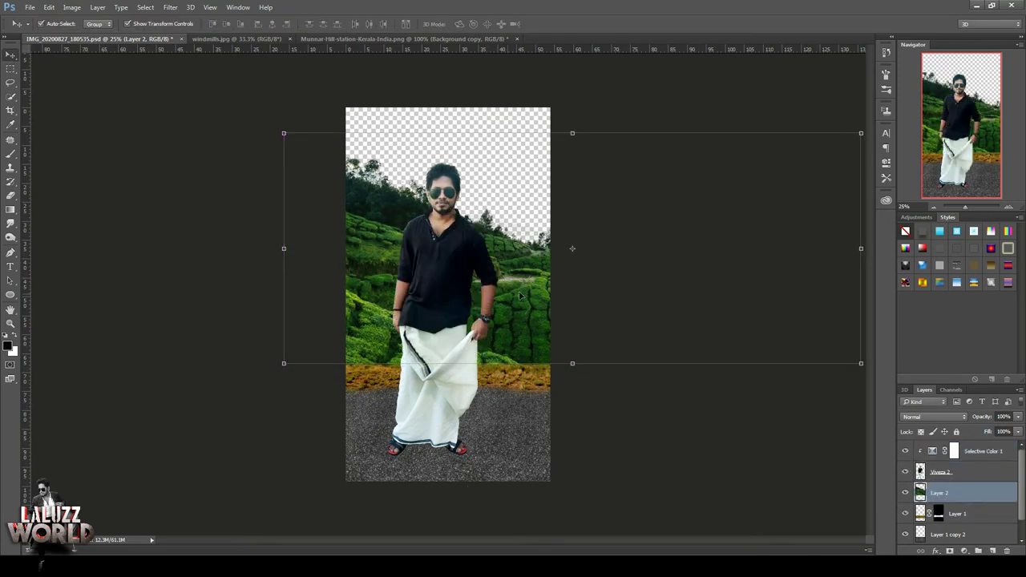
{"action": "left_click_drag", "start_coordinate": [520, 296], "coordinate": [515, 315]}
{"action": "mouse_move", "coordinate": [979, 513]}
{"action": "left_mouse_down"}
{"action": "mouse_move", "coordinate": [980, 522]}
{"action": "mouse_move", "coordinate": [980, 487]}
{"action": "left_mouse_up"}
{"action": "key", "text": "ctrl+bracketleft"}
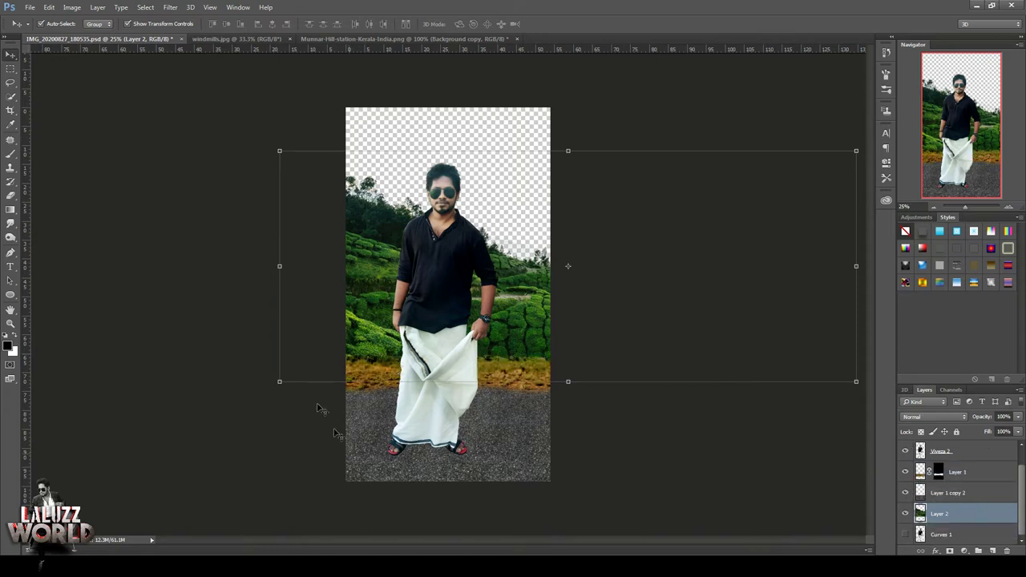
{"action": "left_click_drag", "start_coordinate": [639, 296], "coordinate": [525, 297]}
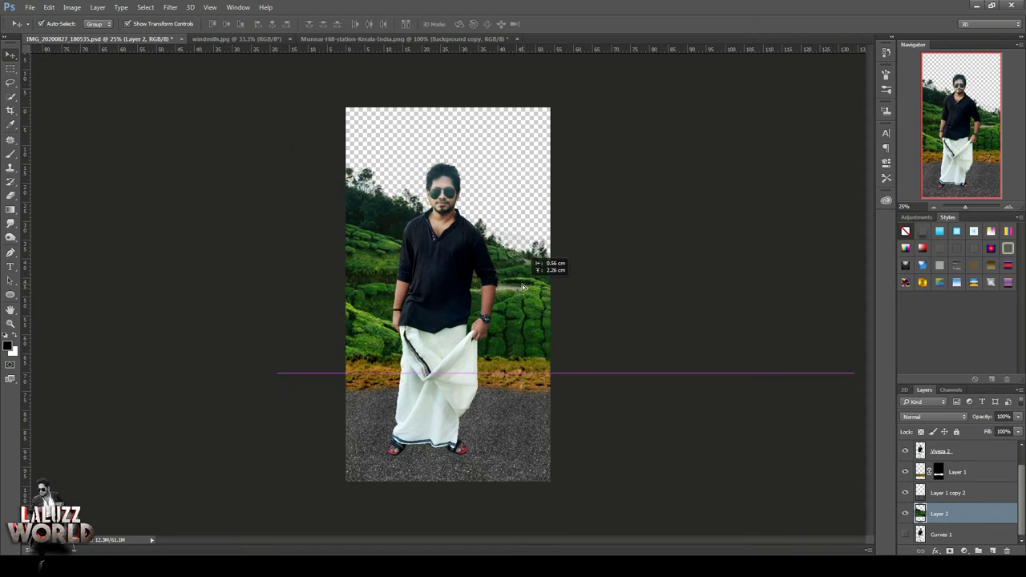
{"action": "mouse_move", "coordinate": [524, 296]}
{"action": "left_mouse_down"}
{"action": "mouse_move", "coordinate": [502, 300]}
{"action": "mouse_move", "coordinate": [553, 298]}
{"action": "left_mouse_up"}
{"action": "left_click", "coordinate": [634, 94]}
{"action": "left_click", "coordinate": [111, 208]}
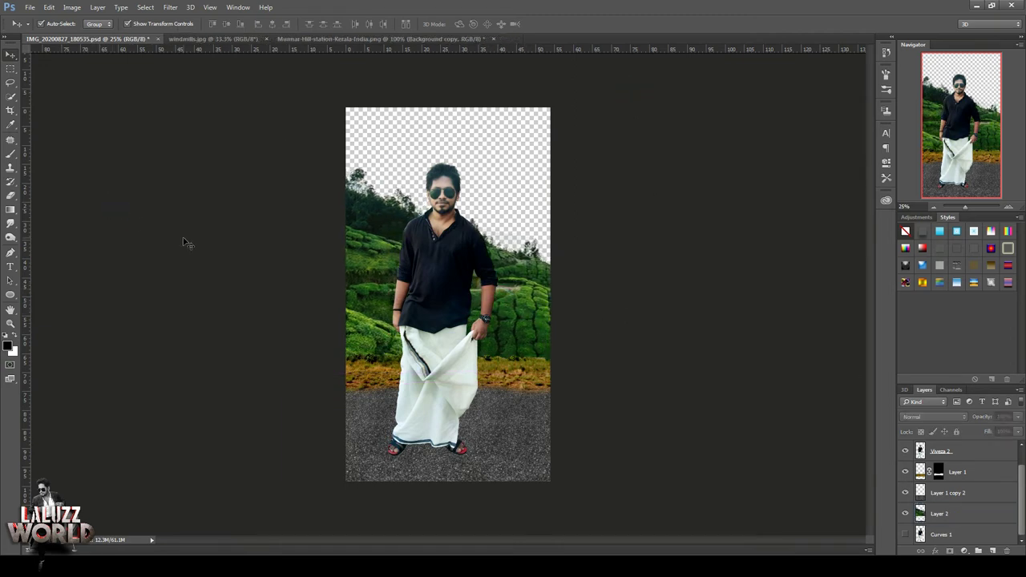
Step: Open the blue-sky image, showing files of all formats
{"action": "left_click", "coordinate": [30, 8]}
{"action": "left_click", "coordinate": [40, 25]}
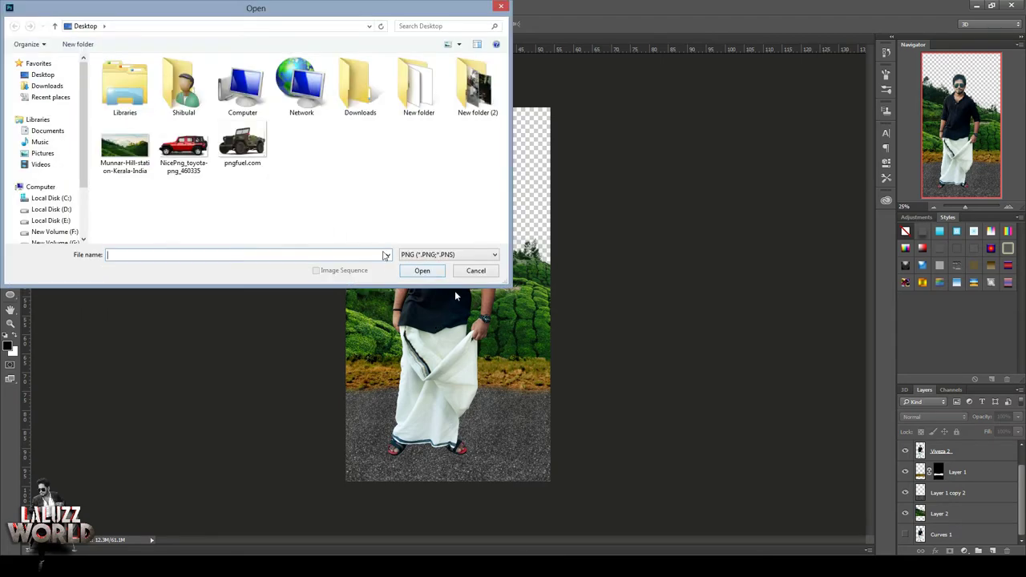
{"action": "left_click", "coordinate": [467, 254]}
{"action": "scroll", "coordinate": [465, 336], "scroll_direction": "up", "scroll_amount": 10}
{"action": "scroll", "coordinate": [453, 289], "scroll_direction": "up", "scroll_amount": 5}
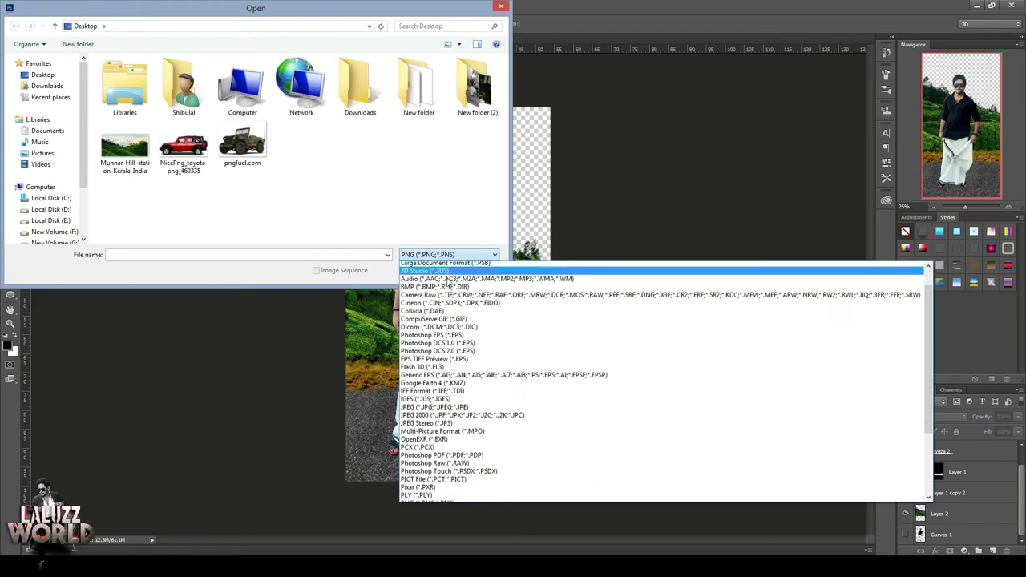
{"action": "left_click", "coordinate": [447, 501]}
{"action": "left_click", "coordinate": [125, 149]}
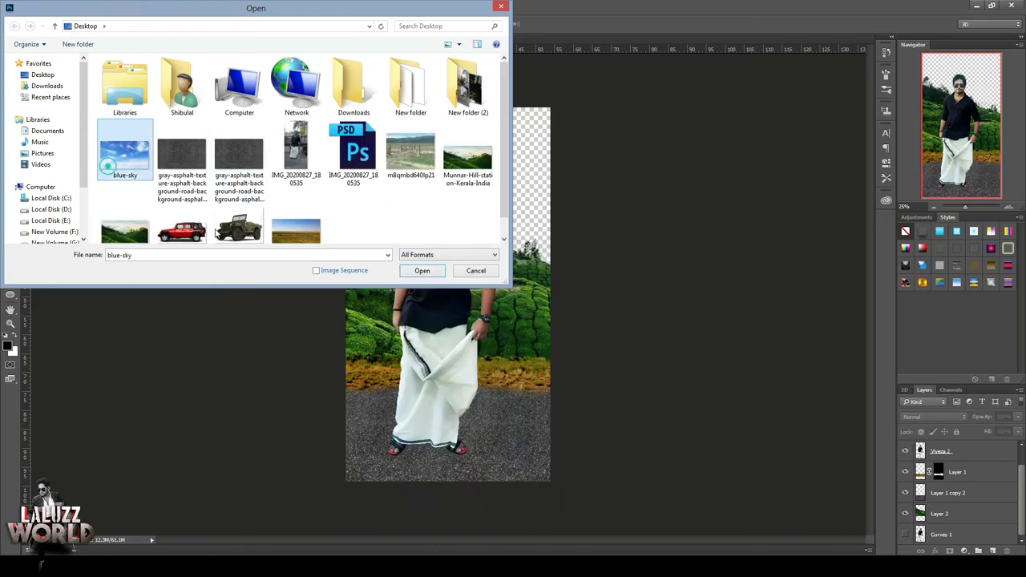
{"action": "left_click", "coordinate": [423, 267]}
Step: Drag the blue sky into the man composite and close the other images without saving
{"action": "left_click_drag", "start_coordinate": [536, 53], "coordinate": [589, 278]}
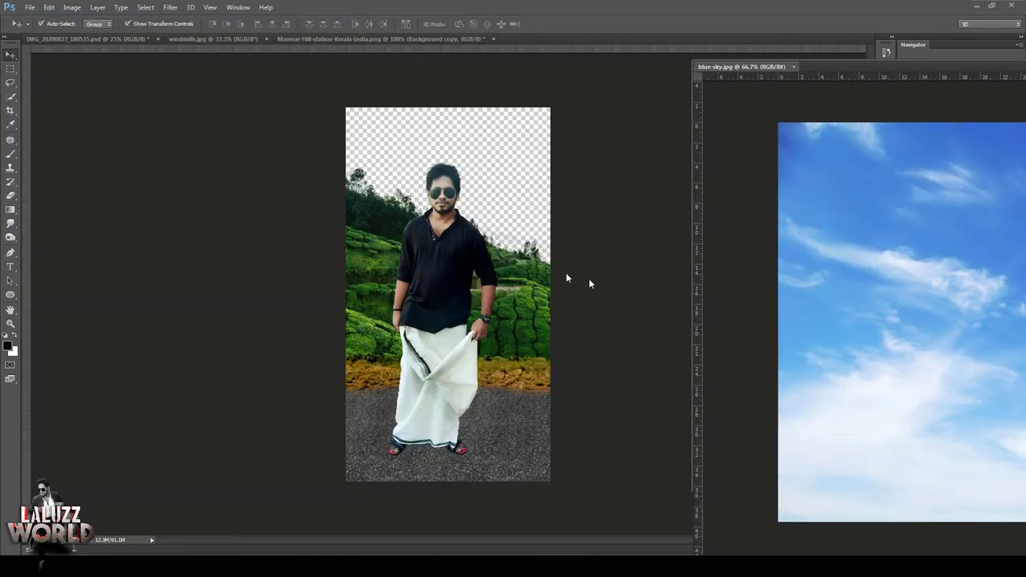
{"action": "left_click_drag", "start_coordinate": [722, 200], "coordinate": [521, 232]}
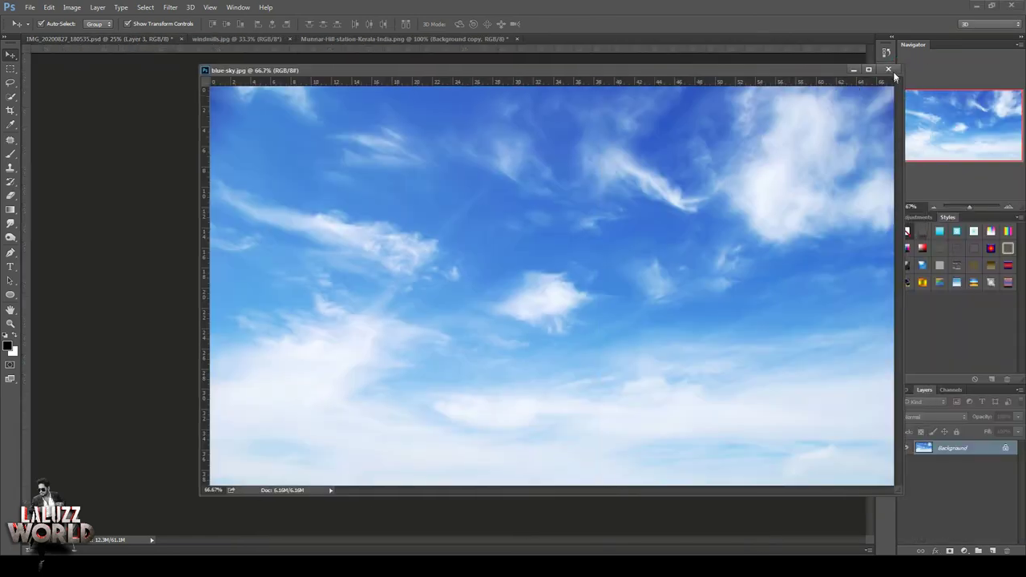
{"action": "left_click", "coordinate": [893, 70]}
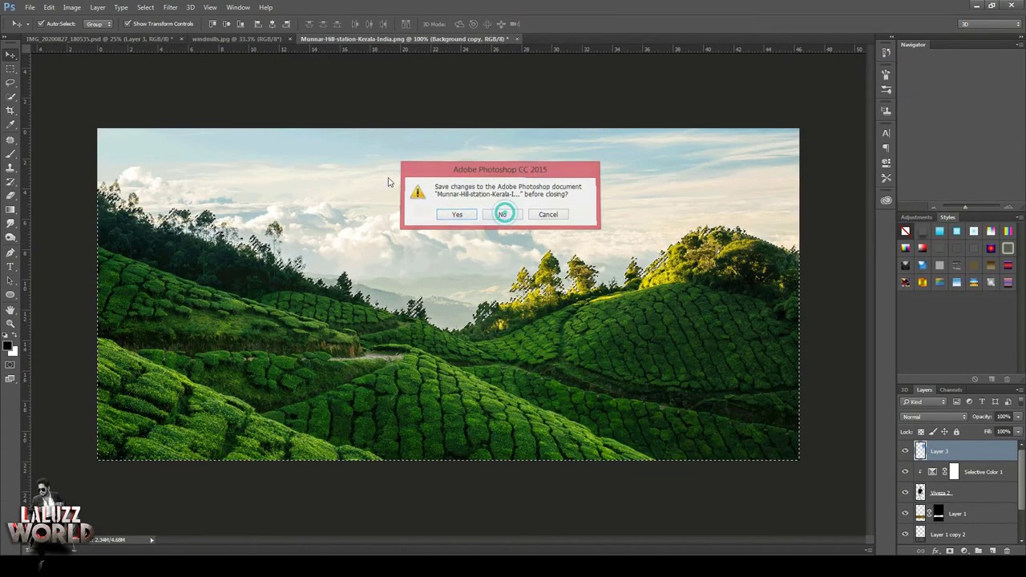
{"action": "left_click", "coordinate": [525, 212]}
{"action": "left_click", "coordinate": [289, 39]}
Step: Move the sky layer beneath the man and hills and stretch it across the top of the canvas
{"action": "left_click_drag", "start_coordinate": [521, 221], "coordinate": [373, 161]}
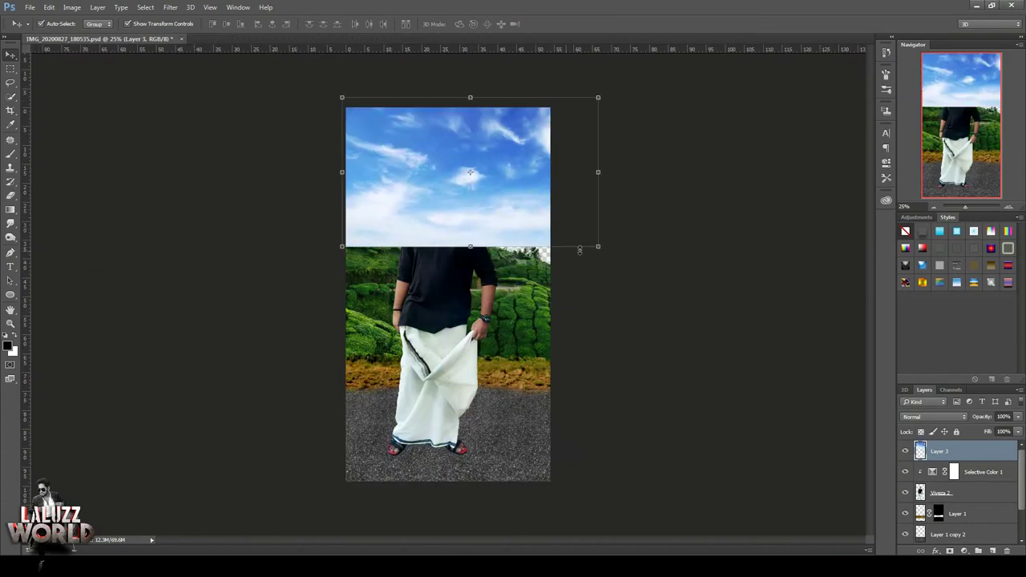
{"action": "left_click_drag", "start_coordinate": [599, 247], "coordinate": [629, 264]}
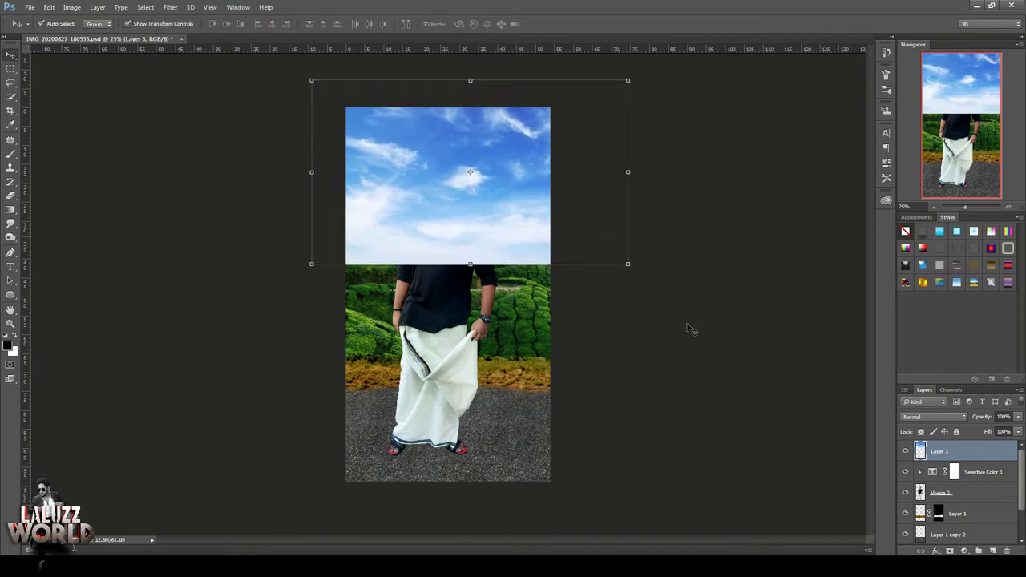
{"action": "left_click_drag", "start_coordinate": [976, 456], "coordinate": [962, 523]}
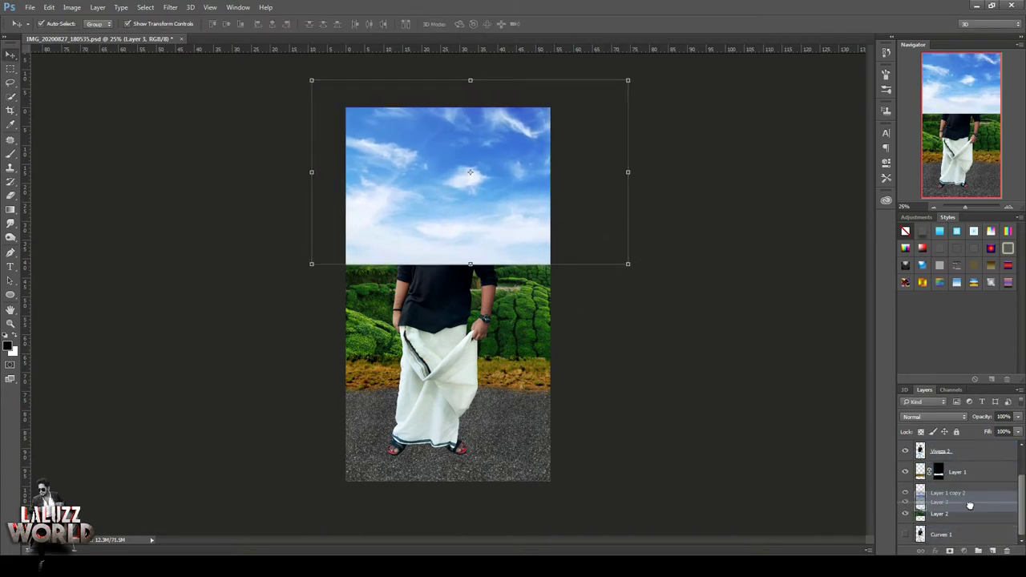
{"action": "left_click_drag", "start_coordinate": [504, 172], "coordinate": [528, 202]}
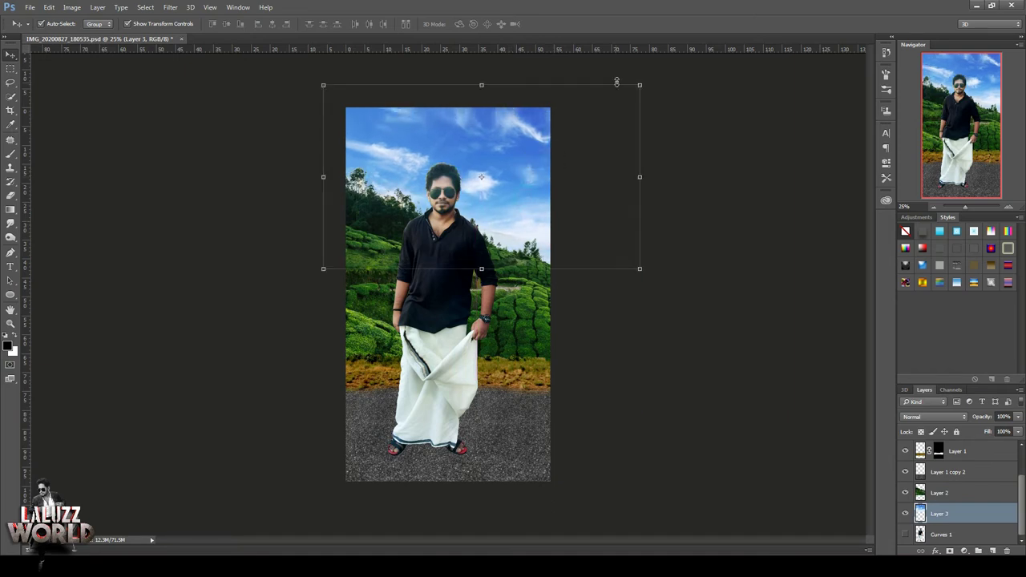
{"action": "left_click_drag", "start_coordinate": [482, 85], "coordinate": [482, 119]}
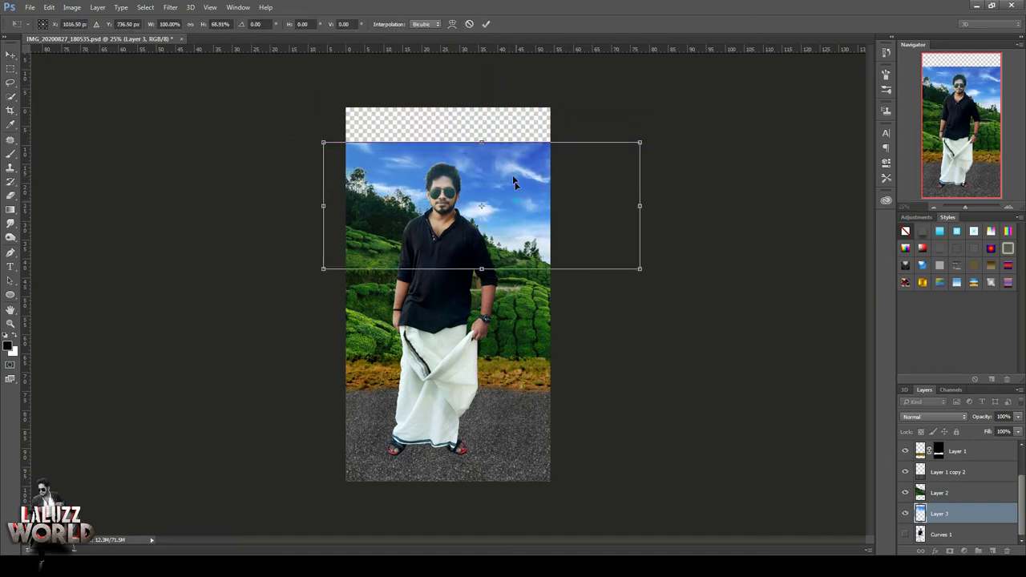
{"action": "left_click_drag", "start_coordinate": [513, 178], "coordinate": [513, 145]}
{"action": "left_click_drag", "start_coordinate": [476, 234], "coordinate": [476, 268]}
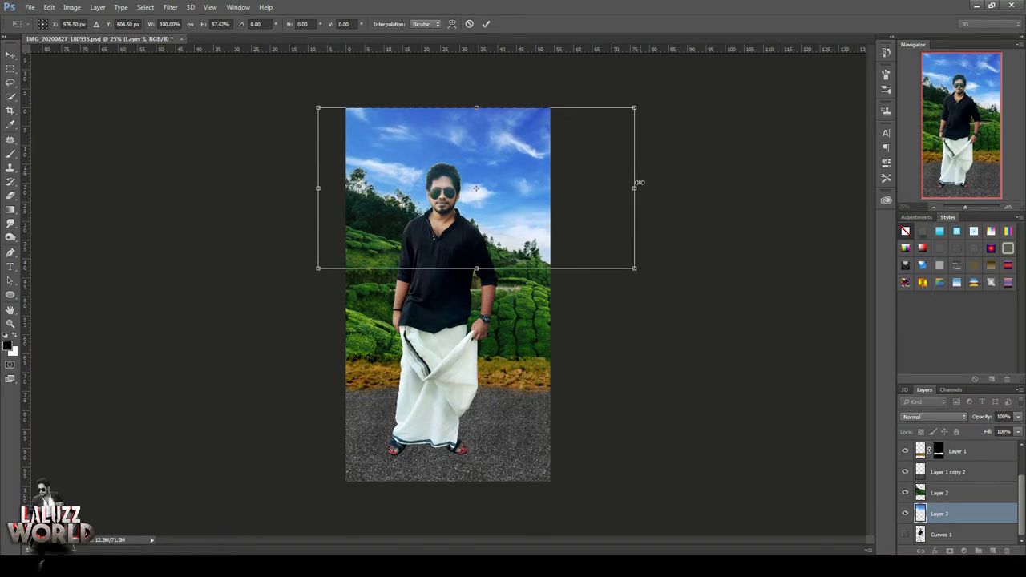
{"action": "left_click_drag", "start_coordinate": [634, 188], "coordinate": [670, 188]}
{"action": "double_click", "coordinate": [524, 174]}
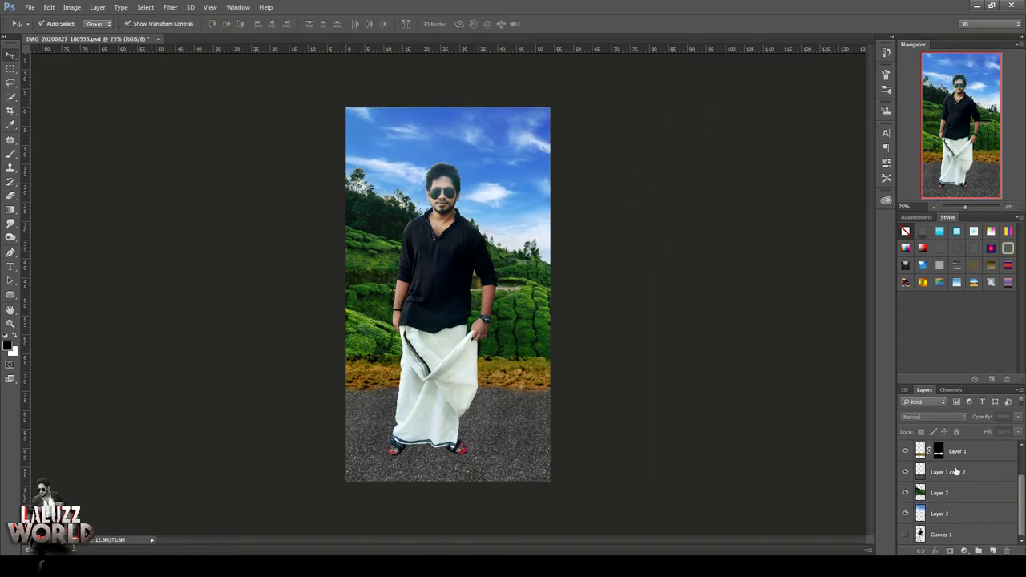
Step: Merge the two top adjustment layers into one and select the Selective Color 1 layer
{"action": "scroll", "coordinate": [962, 481], "scroll_direction": "up", "scroll_amount": 2}
{"action": "left_click", "coordinate": [979, 472]}
{"action": "left_click", "coordinate": [980, 451], "text": "shift"}
{"action": "right_click", "coordinate": [979, 455]}
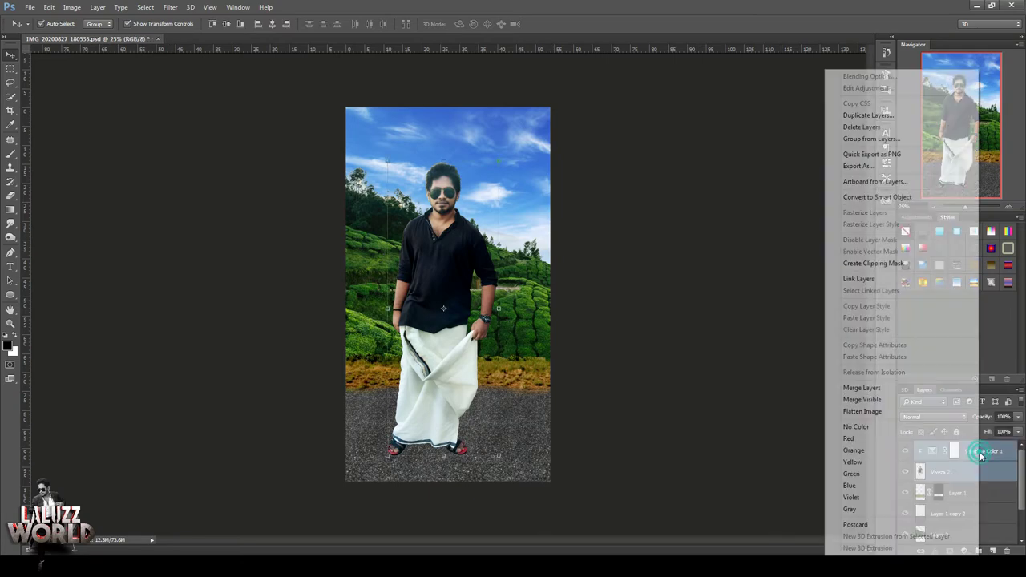
{"action": "left_click", "coordinate": [861, 388]}
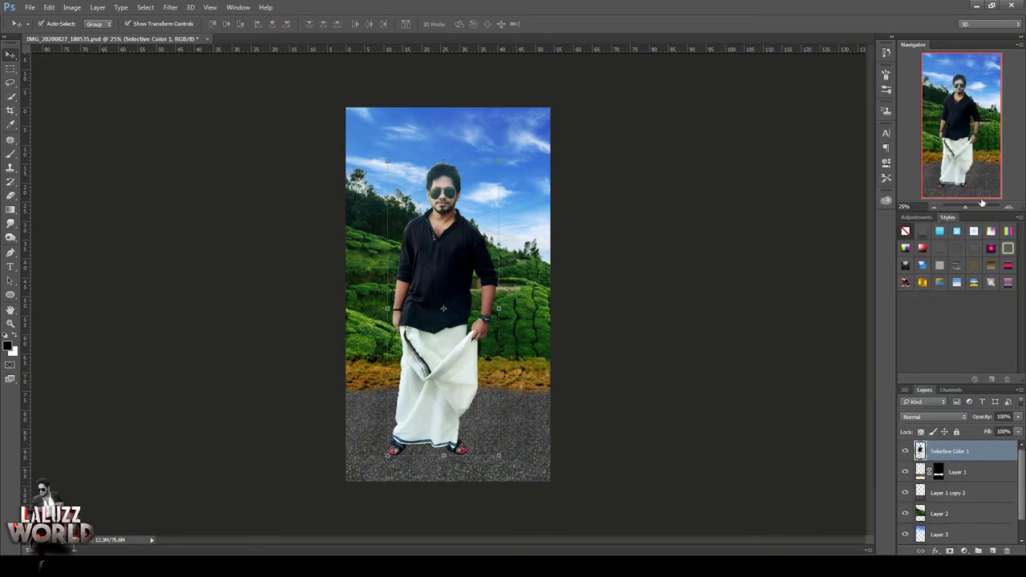
{"action": "left_click", "coordinate": [659, 304]}
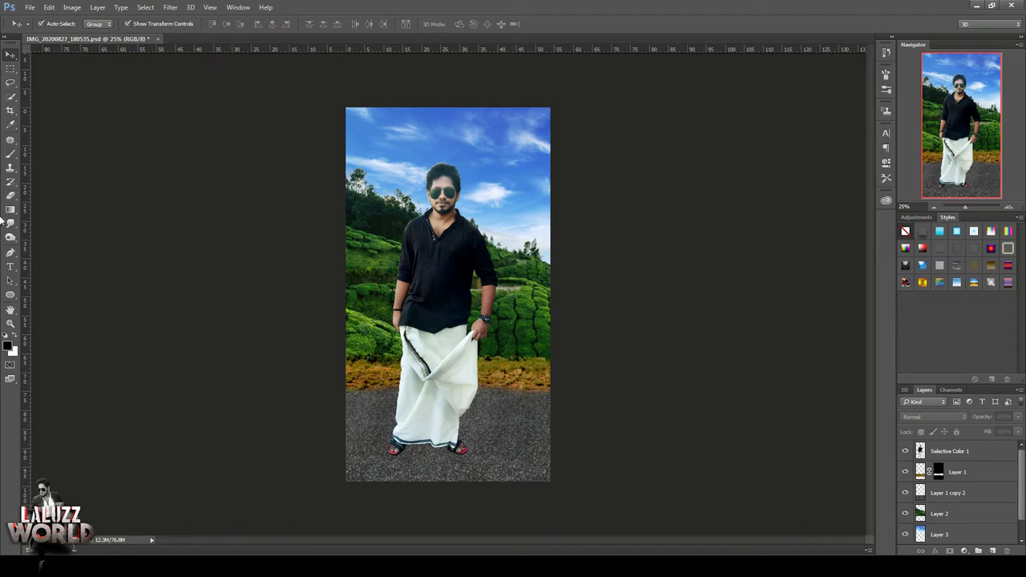
{"action": "left_click", "coordinate": [1013, 207]}
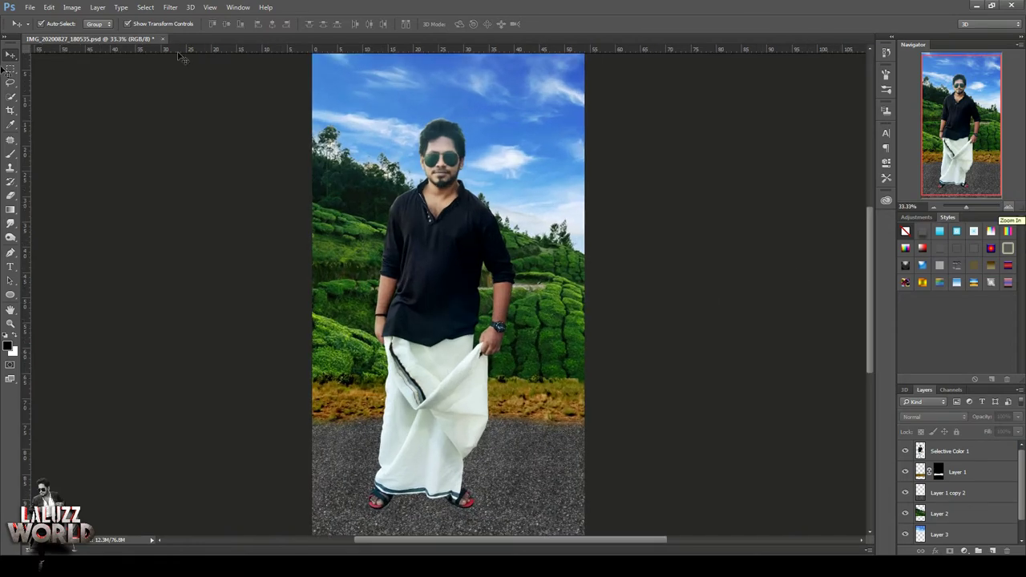
{"action": "left_click", "coordinate": [11, 237]}
{"action": "left_click", "coordinate": [962, 451]}
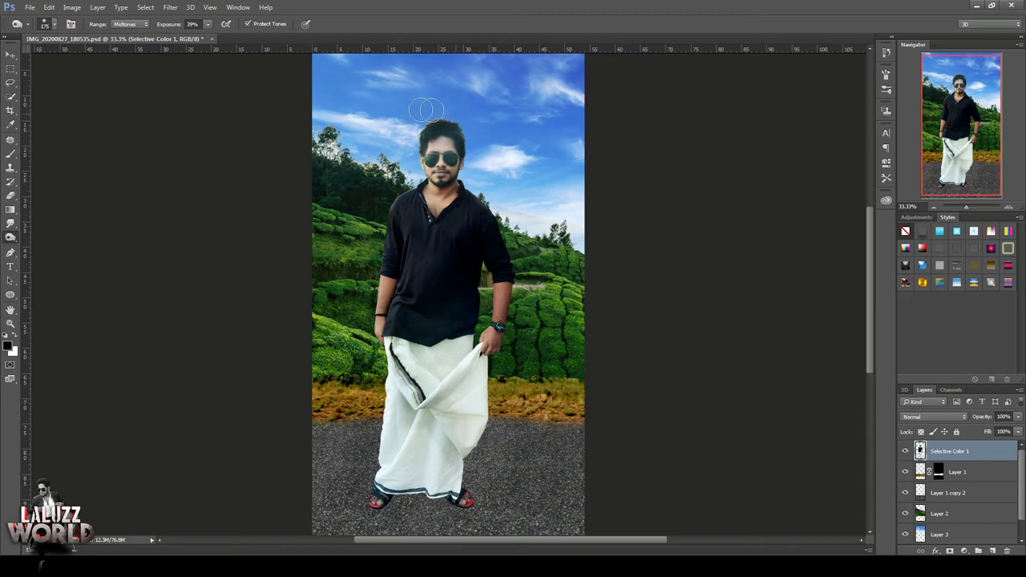
Step: Add a black Solid Color fill layer and invert its mask
{"action": "left_click", "coordinate": [962, 550]}
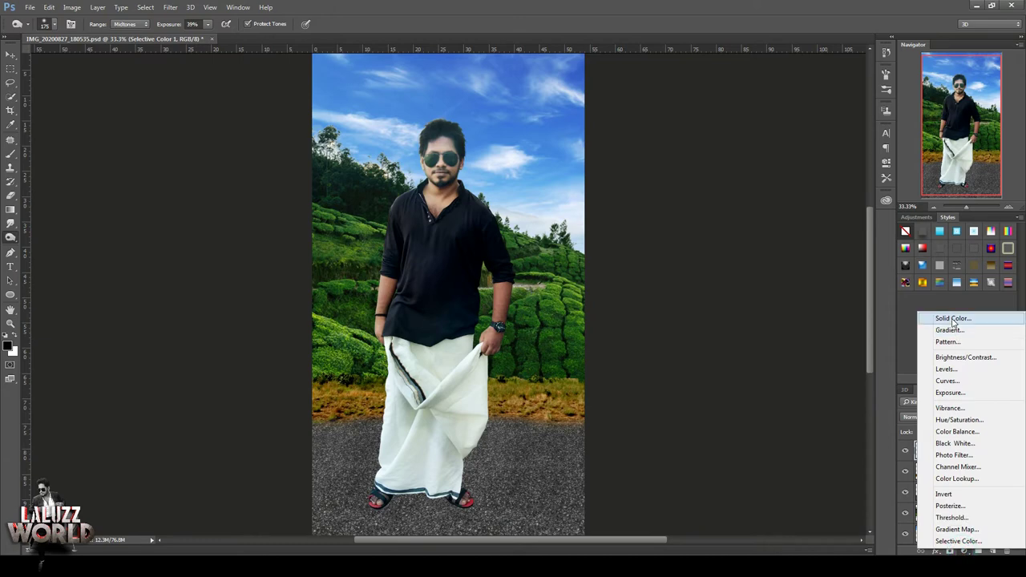
{"action": "left_click", "coordinate": [953, 319]}
{"action": "left_click_drag", "start_coordinate": [886, 326], "coordinate": [732, 326]}
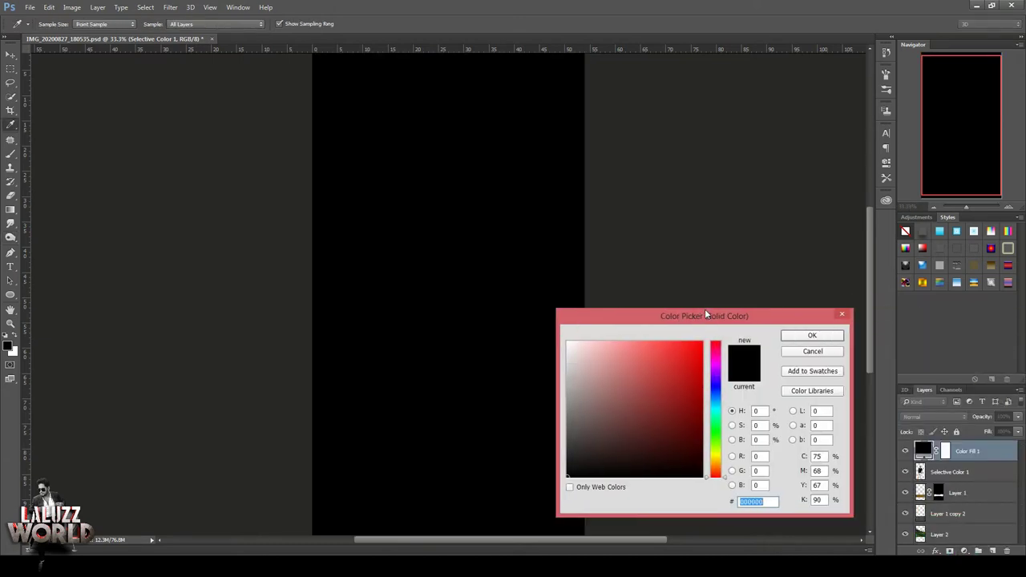
{"action": "left_click", "coordinate": [809, 335]}
{"action": "double_click", "coordinate": [945, 450]}
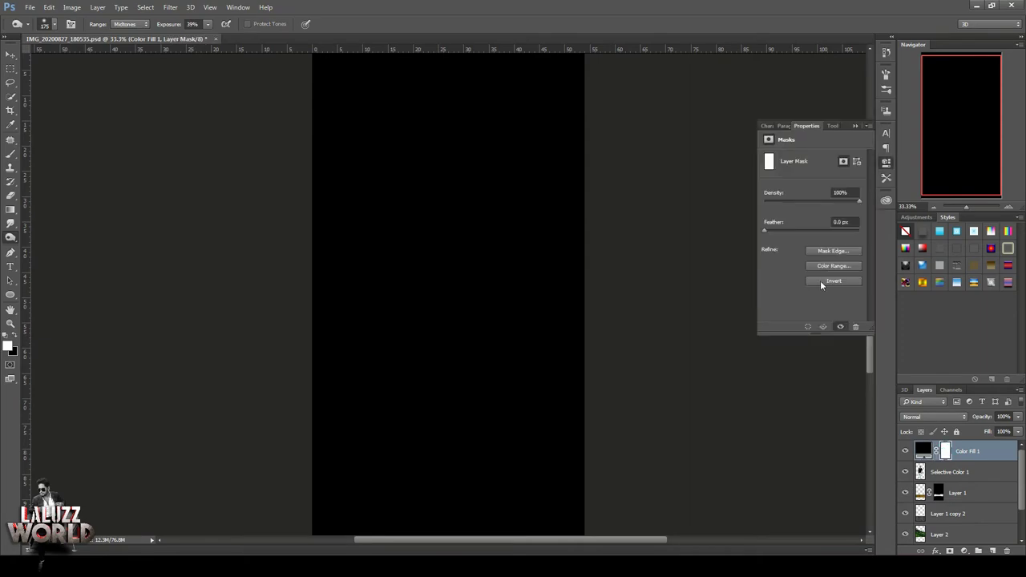
{"action": "left_click", "coordinate": [823, 282]}
Step: Zoom in on the man's head and set the fill layer's blend mode to Color
{"action": "left_click", "coordinate": [1007, 207]}
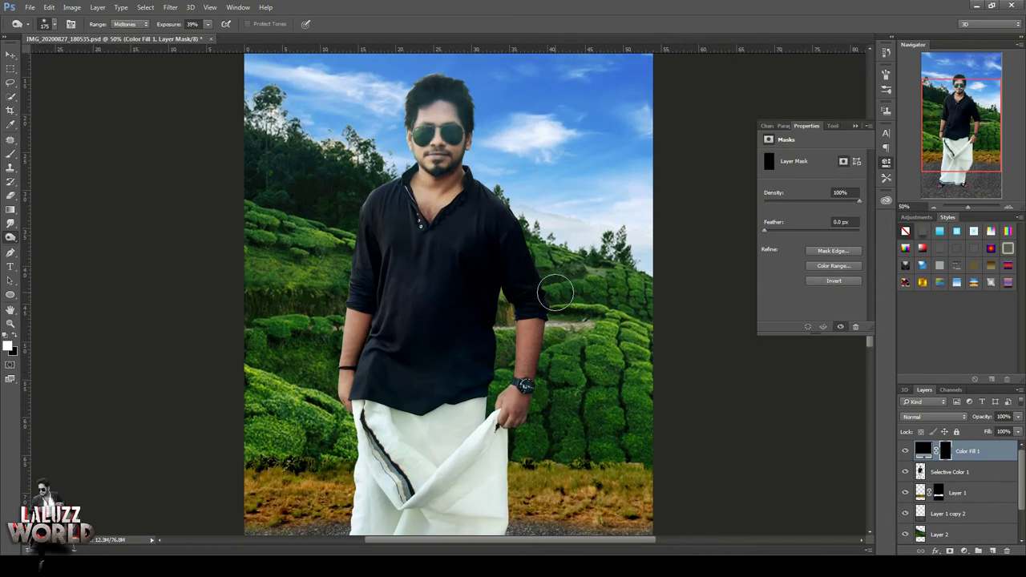
{"action": "key", "text": "ctrl+plus"}
{"action": "left_click", "coordinate": [933, 416]}
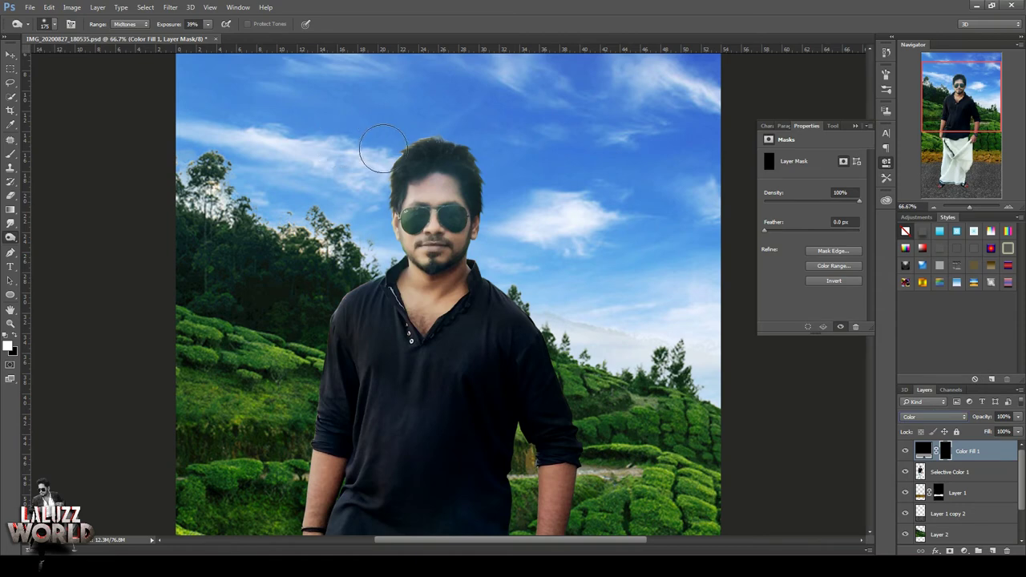
{"action": "left_click", "coordinate": [11, 56]}
{"action": "left_click", "coordinate": [10, 153]}
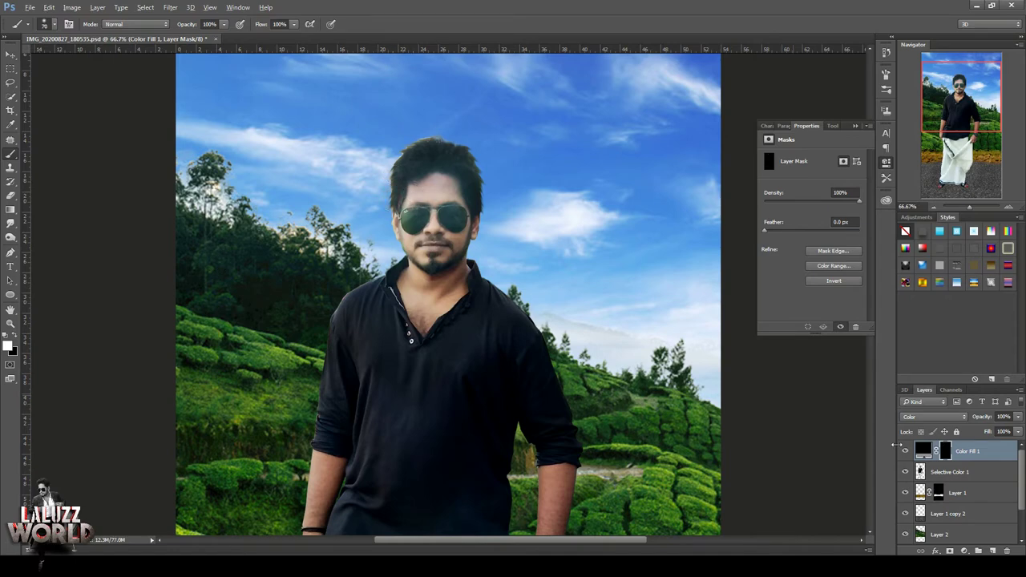
{"action": "right_click", "coordinate": [986, 457]}
Step: Clip the black fill to the man's layer, set it to Overlay, and paint it over the hair
{"action": "left_click", "coordinate": [878, 267]}
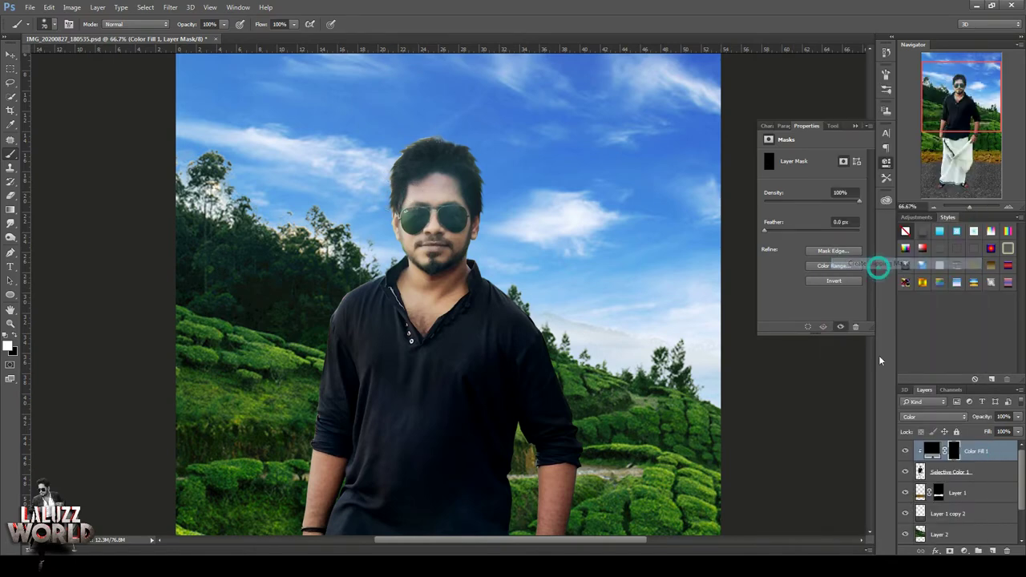
{"action": "left_click", "coordinate": [912, 416]}
{"action": "left_click", "coordinate": [916, 306]}
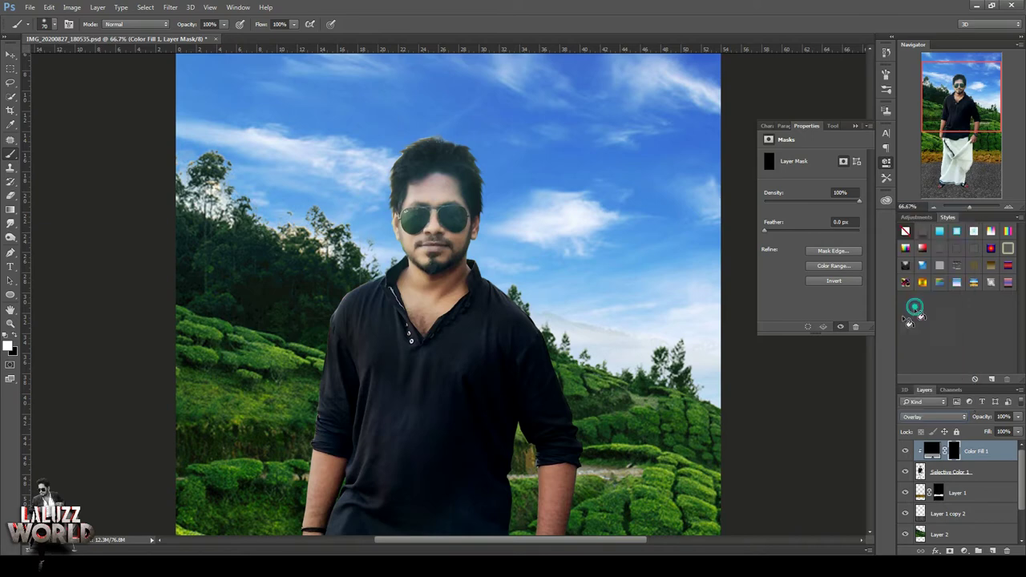
{"action": "left_click_drag", "start_coordinate": [433, 131], "coordinate": [423, 160]}
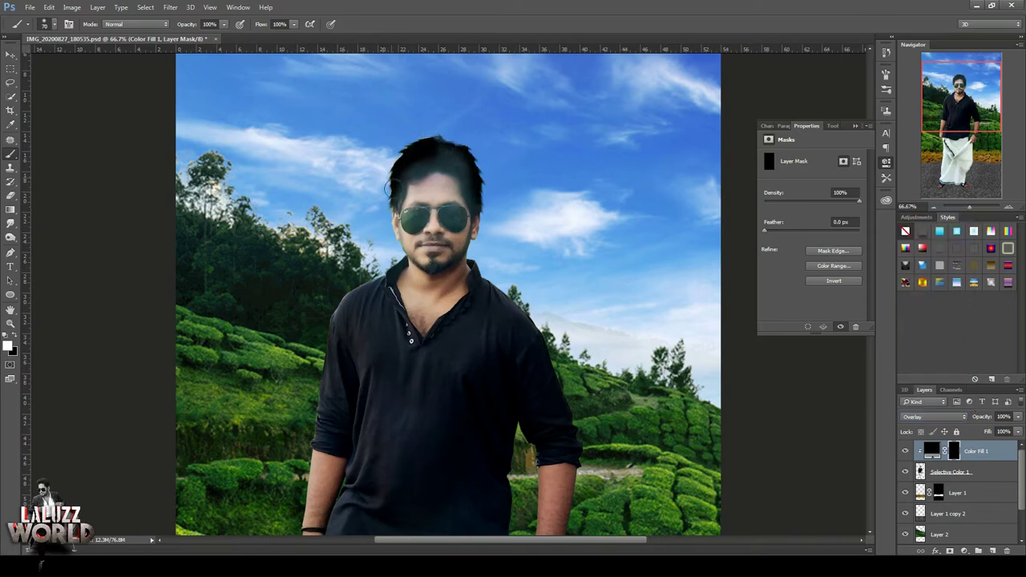
{"action": "left_click_drag", "start_coordinate": [422, 160], "coordinate": [473, 189]}
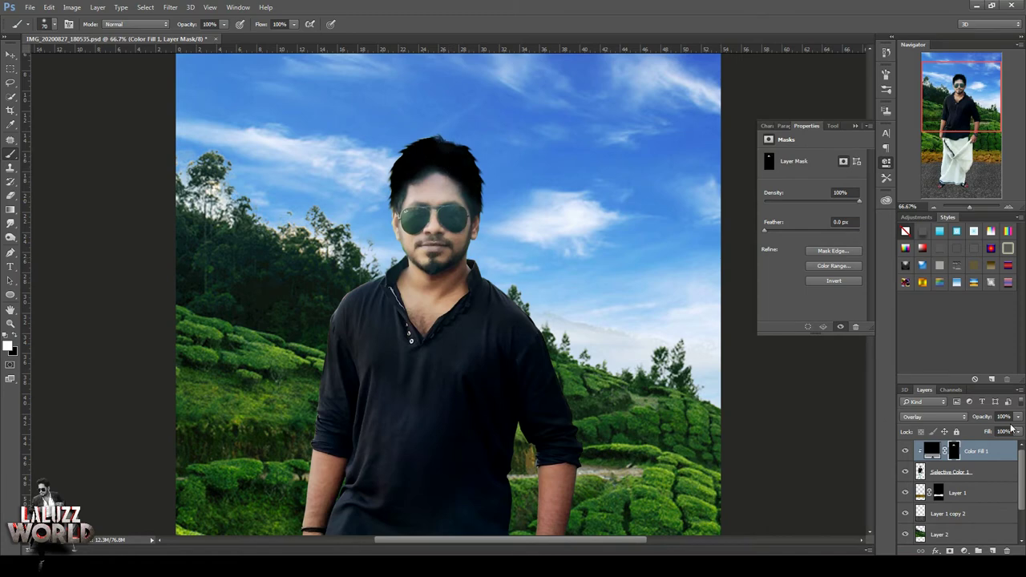
Step: Switch the fill to Multiply at 42% opacity and paint it across the shirt
{"action": "left_click_drag", "start_coordinate": [1018, 419], "coordinate": [977, 433]}
{"action": "left_click", "coordinate": [930, 419]}
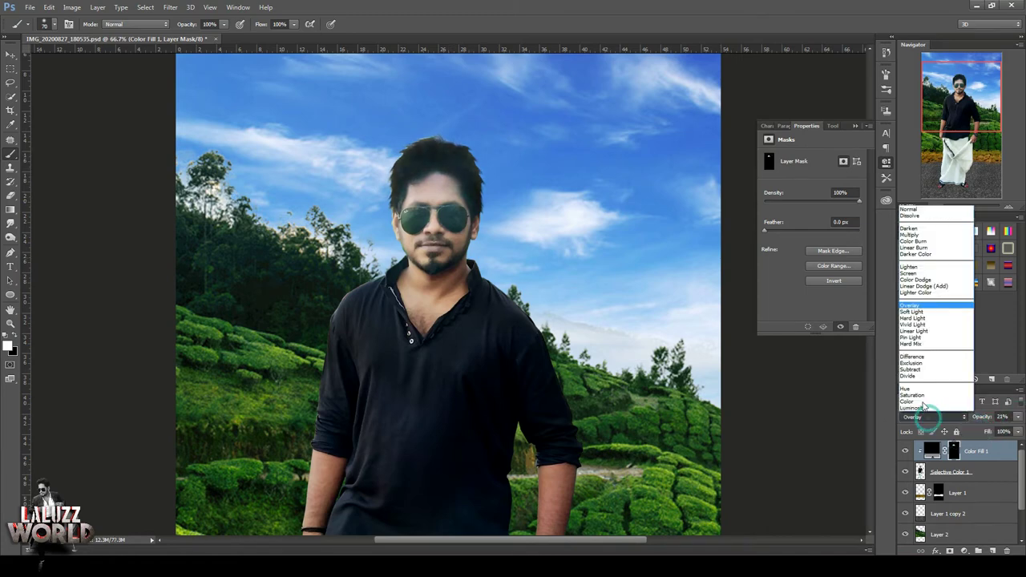
{"action": "left_click", "coordinate": [910, 273]}
{"action": "left_click", "coordinate": [936, 419]}
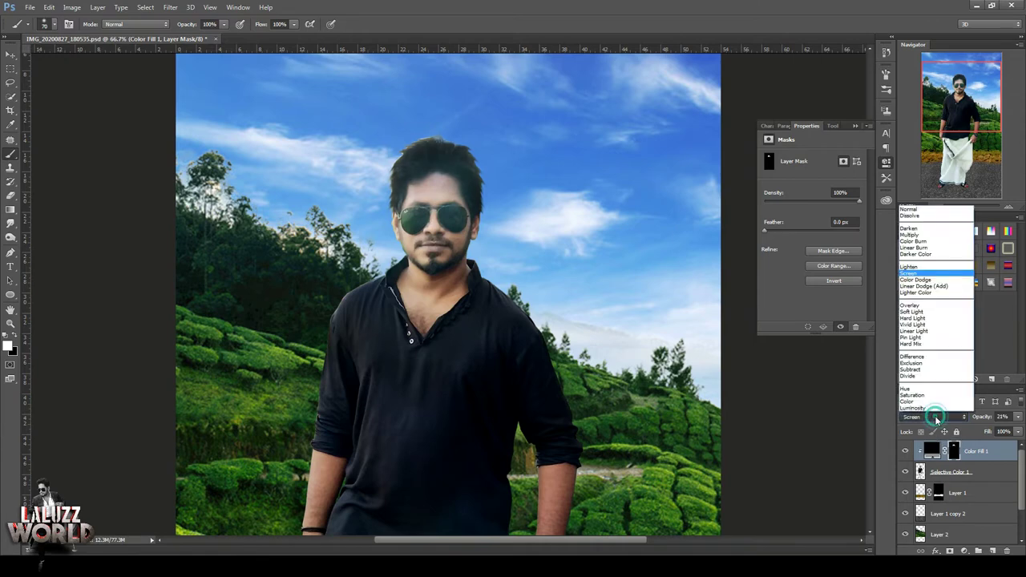
{"action": "left_click", "coordinate": [910, 235]}
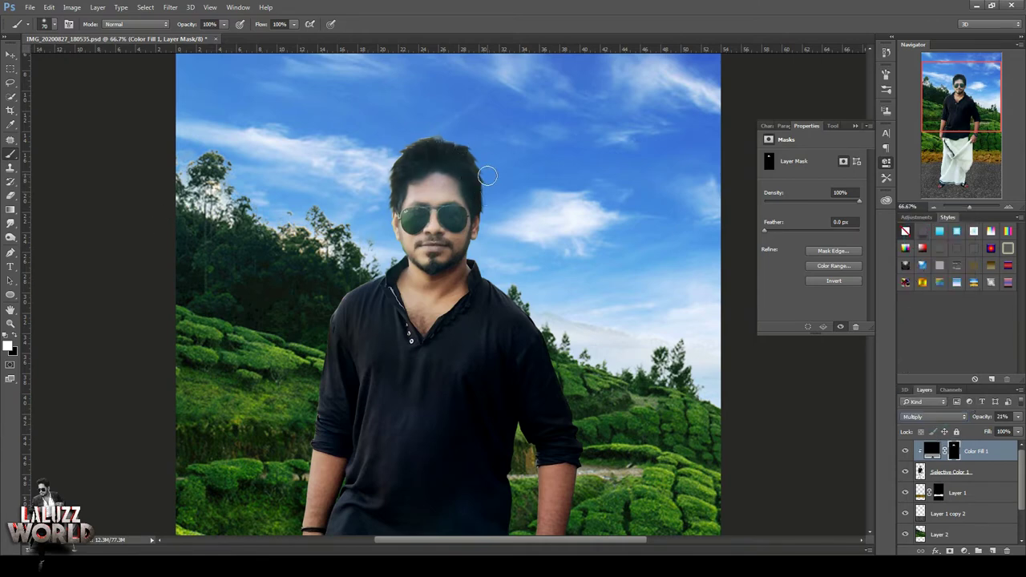
{"action": "left_click", "coordinate": [1017, 417]}
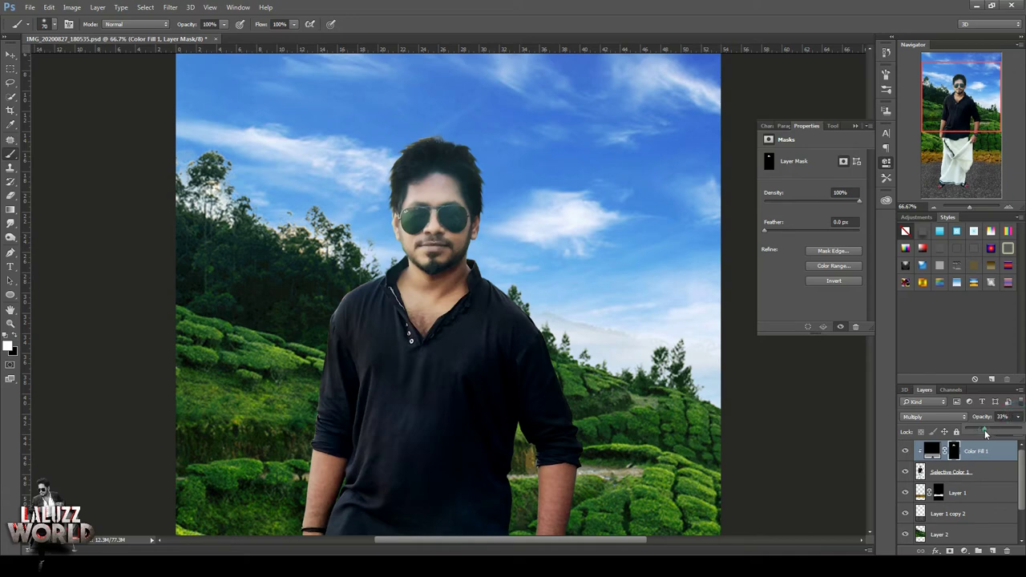
{"action": "left_click_drag", "start_coordinate": [985, 434], "coordinate": [992, 433]}
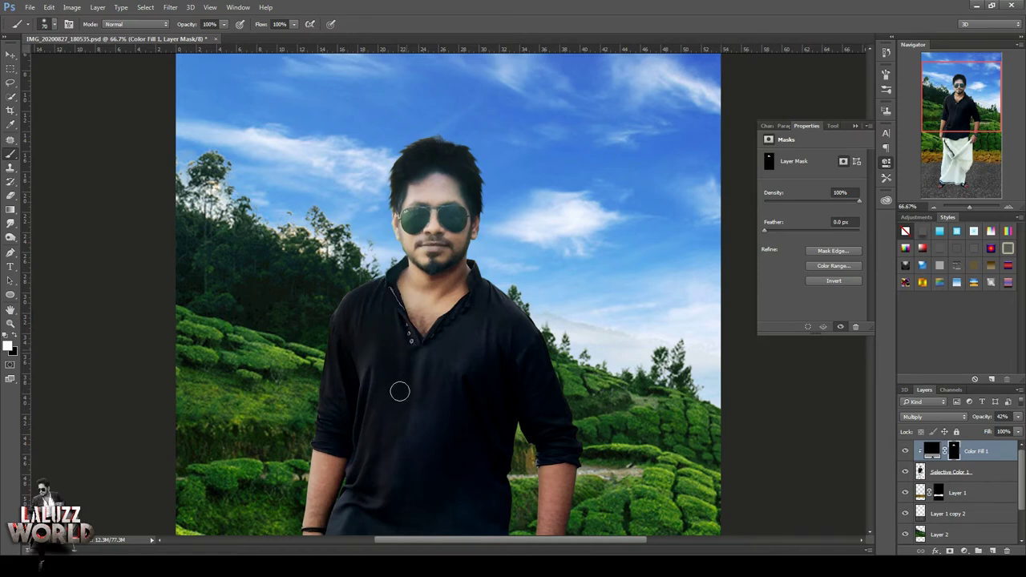
{"action": "mouse_move", "coordinate": [400, 391]}
{"action": "left_mouse_down"}
{"action": "mouse_move", "coordinate": [465, 380]}
{"action": "mouse_move", "coordinate": [476, 297]}
{"action": "left_mouse_up"}
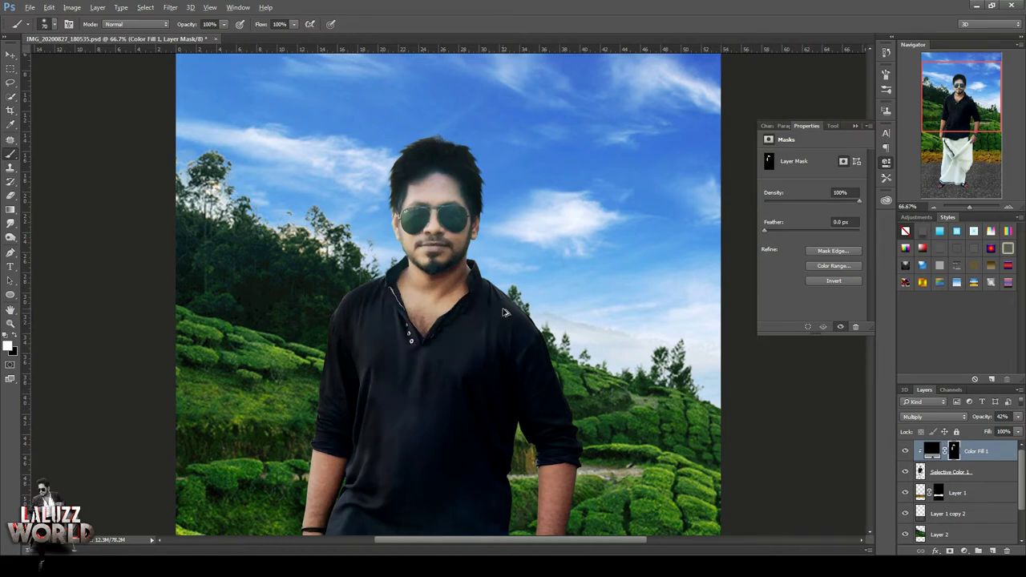
{"action": "left_click", "coordinate": [935, 207]}
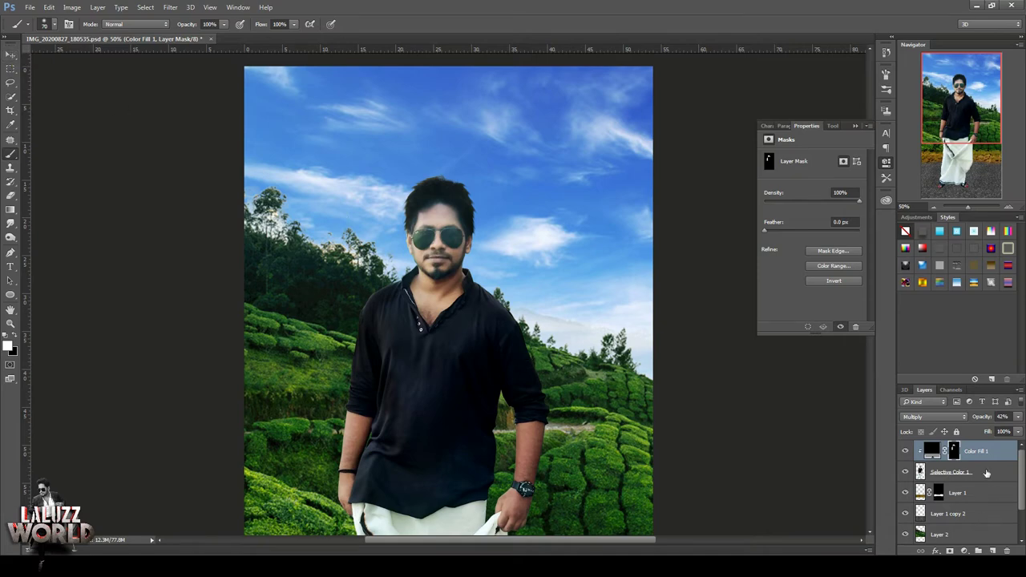
Step: Merge Selective Color 1 down into Color Fill 1
{"action": "left_click", "coordinate": [986, 473], "text": "shift"}
{"action": "right_click", "coordinate": [987, 473]}
{"action": "left_click", "coordinate": [882, 385]}
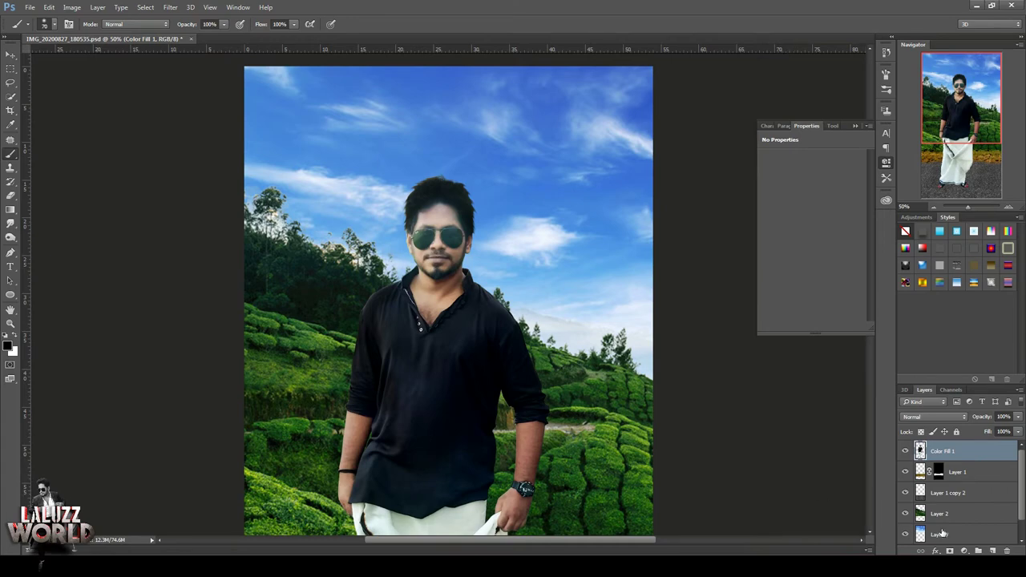
Step: Add a Levels adjustment on the man: midtones 0.83, input white 244, output white 234
{"action": "left_click", "coordinate": [964, 550]}
{"action": "left_click", "coordinate": [945, 374]}
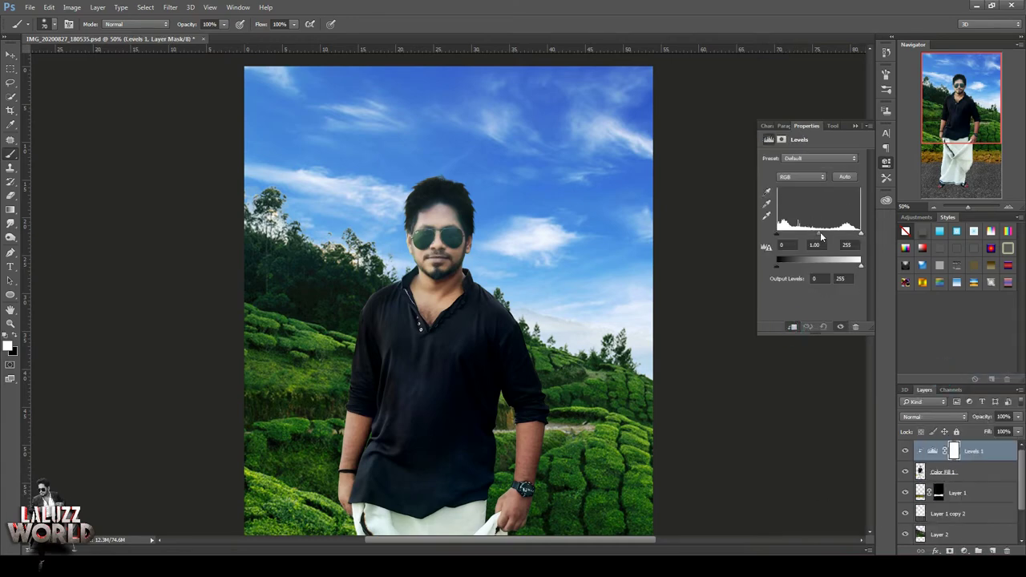
{"action": "left_click_drag", "start_coordinate": [821, 236], "coordinate": [857, 238]}
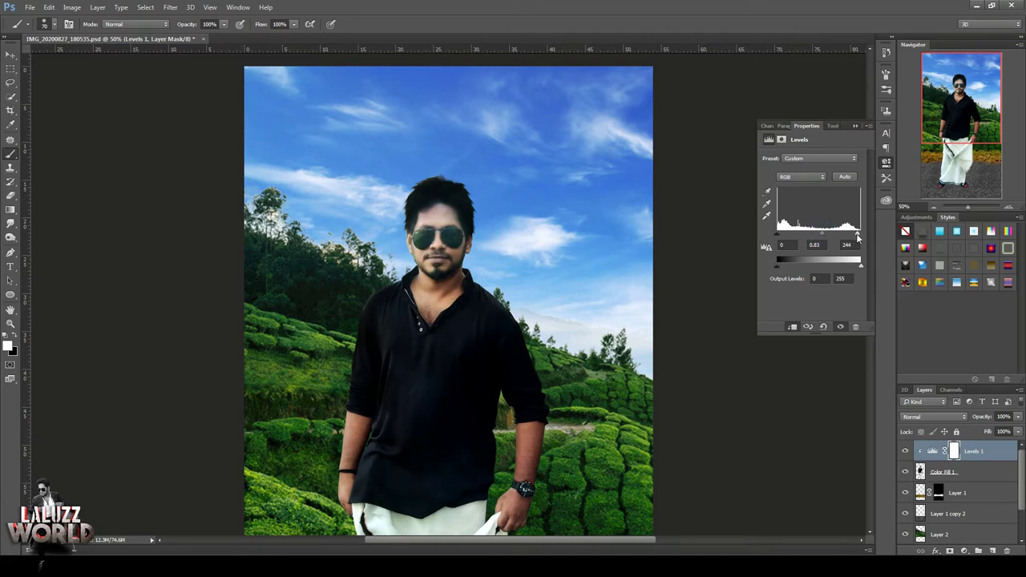
{"action": "left_click", "coordinate": [858, 237], "text": "alt"}
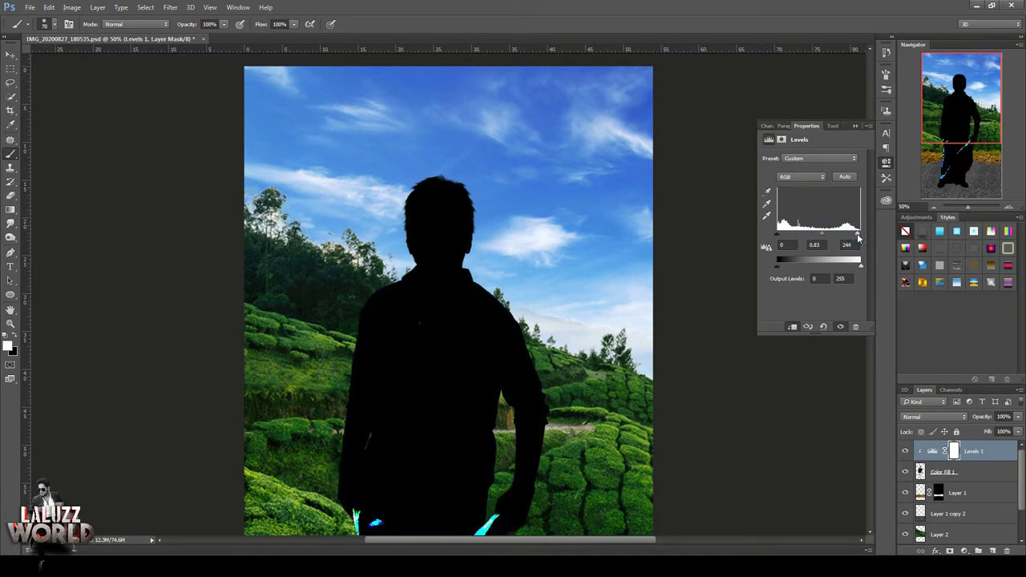
{"action": "left_click_drag", "start_coordinate": [860, 271], "coordinate": [854, 268]}
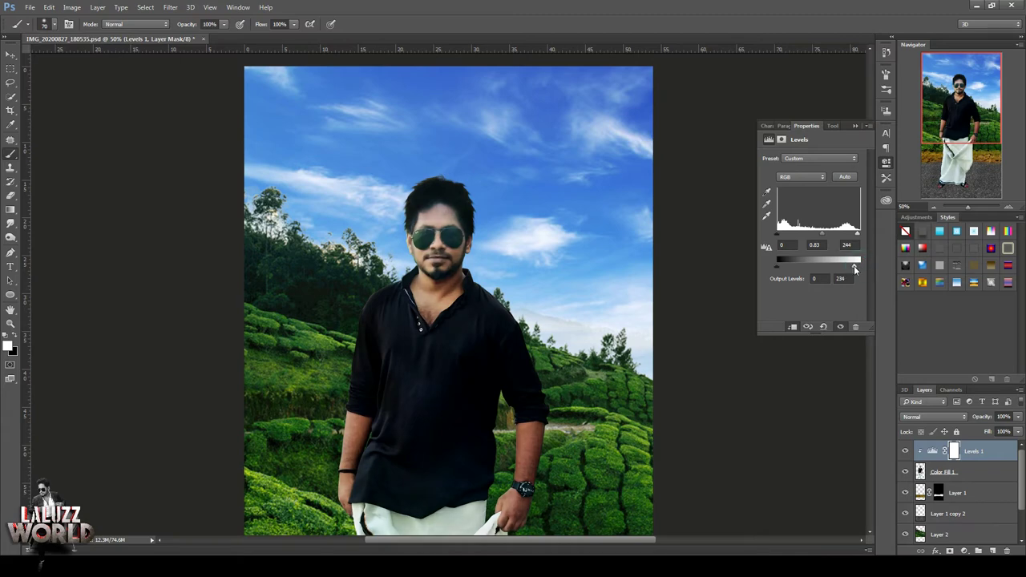
{"action": "left_click", "coordinate": [933, 207]}
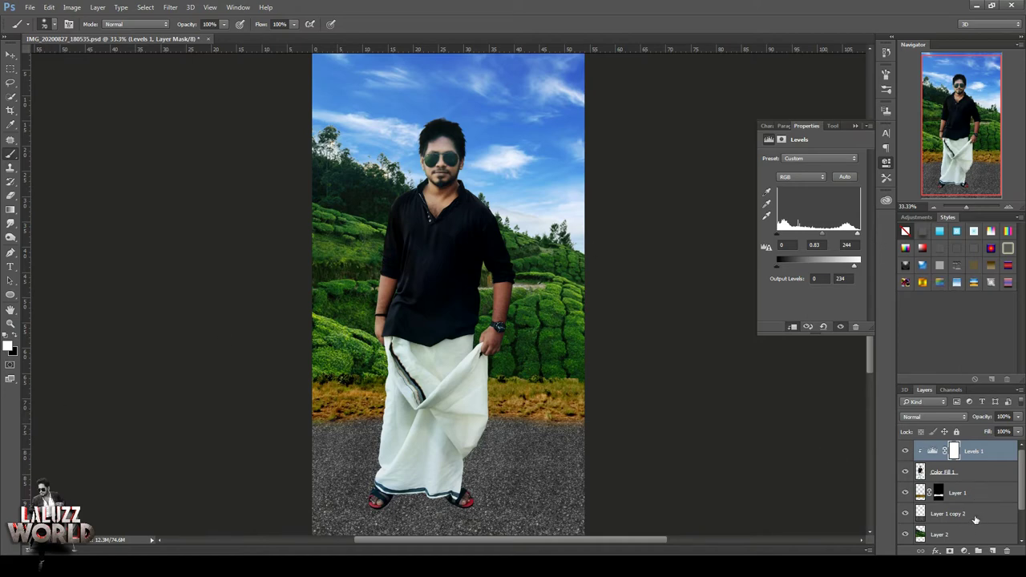
Step: Softly paint the grass/road seam on Layer 4 with a 500 px brush at 36% opacity
{"action": "scroll", "coordinate": [975, 519], "scroll_direction": "down", "scroll_amount": 3}
{"action": "left_click", "coordinate": [962, 489]}
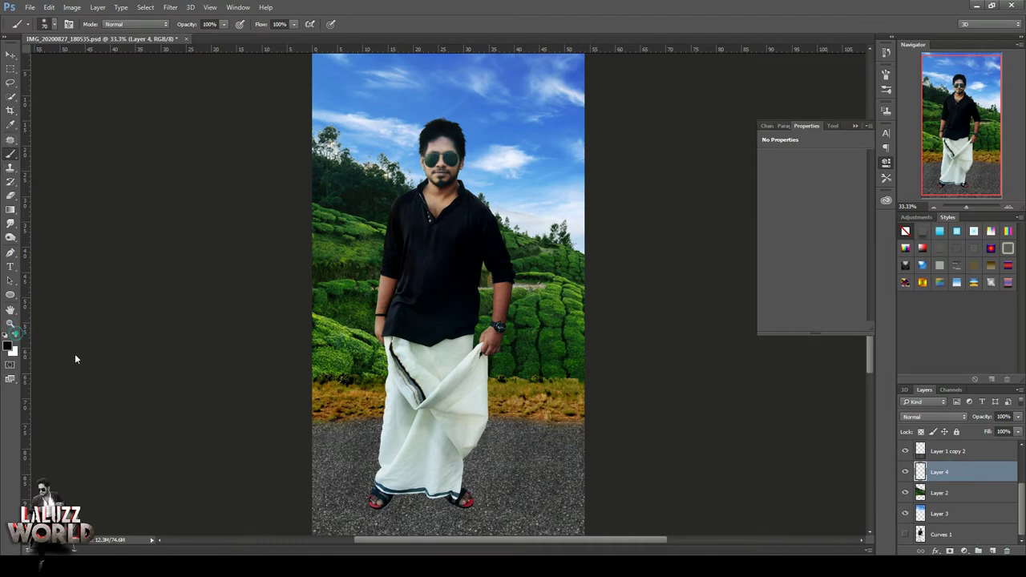
{"action": "key", "text": "bracketright"}
{"action": "key", "text": "bracketright"}
{"action": "key", "text": "bracketright"}
{"action": "key", "text": "bracketright"}
{"action": "key", "text": "bracketright"}
{"action": "mouse_move", "coordinate": [519, 388]}
{"action": "left_mouse_down"}
{"action": "mouse_move", "coordinate": [531, 384]}
{"action": "mouse_move", "coordinate": [324, 386]}
{"action": "left_mouse_up"}
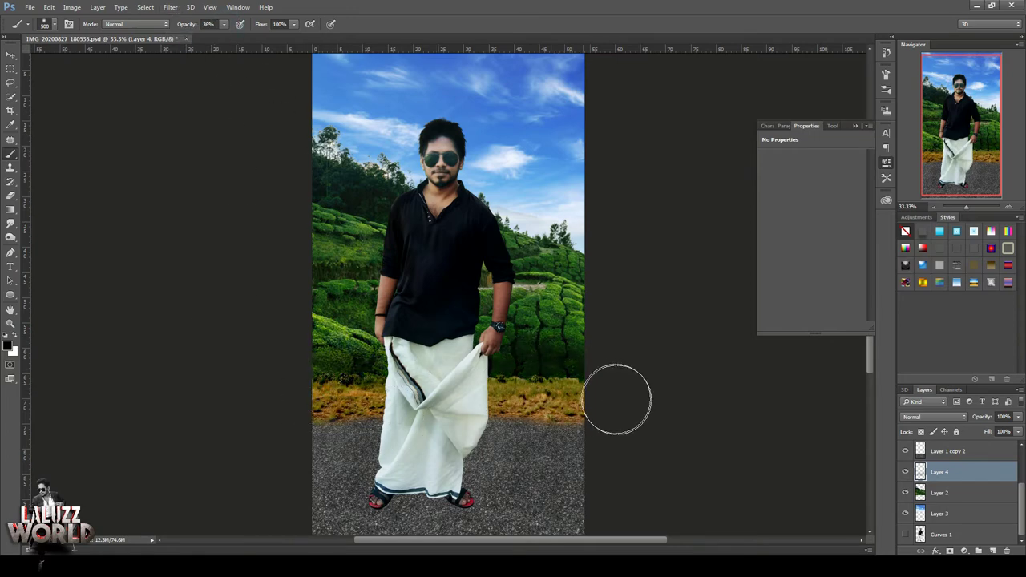
Step: Return to the Move tool, save the document and reselect the tea-hills layer
{"action": "left_click", "coordinate": [10, 53]}
{"action": "left_click", "coordinate": [668, 310]}
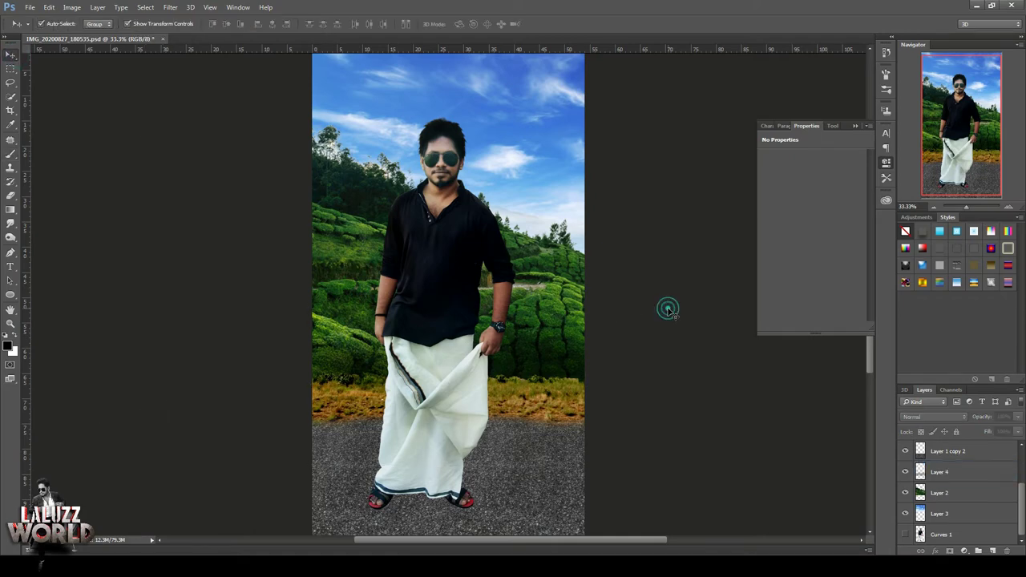
{"action": "left_click", "coordinate": [557, 259]}
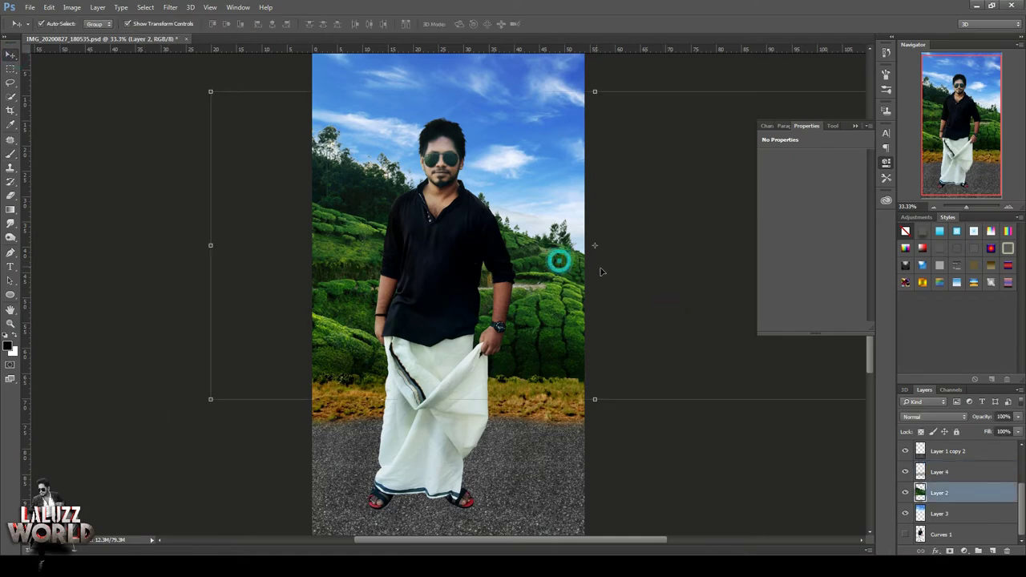
{"action": "left_click", "coordinate": [136, 118]}
{"action": "key", "text": "ctrl+s"}
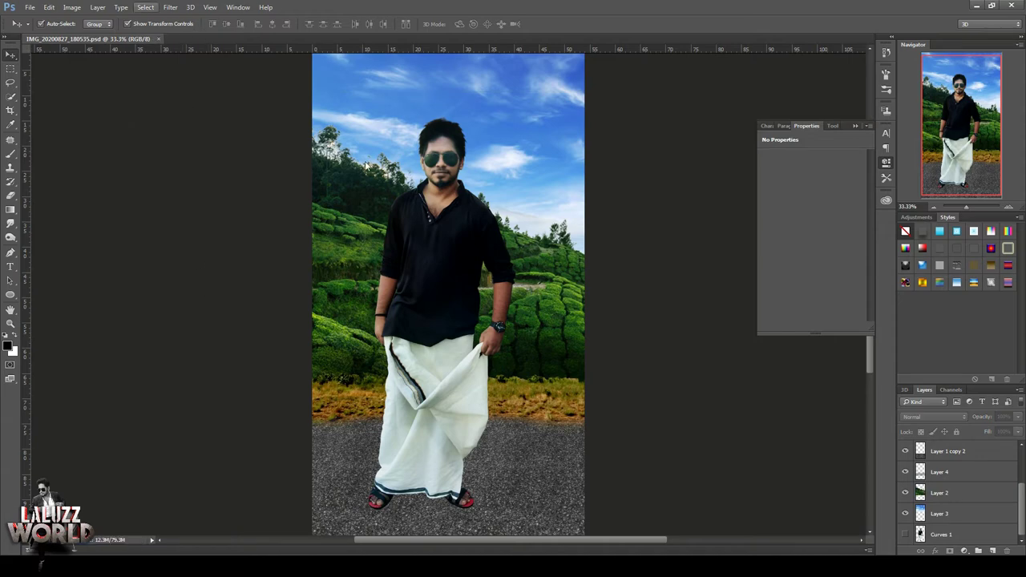
{"action": "left_click", "coordinate": [534, 252]}
Step: Camera Raw the tea hills: exposure -0.45, more contrast, clarity +33
{"action": "left_click", "coordinate": [170, 7]}
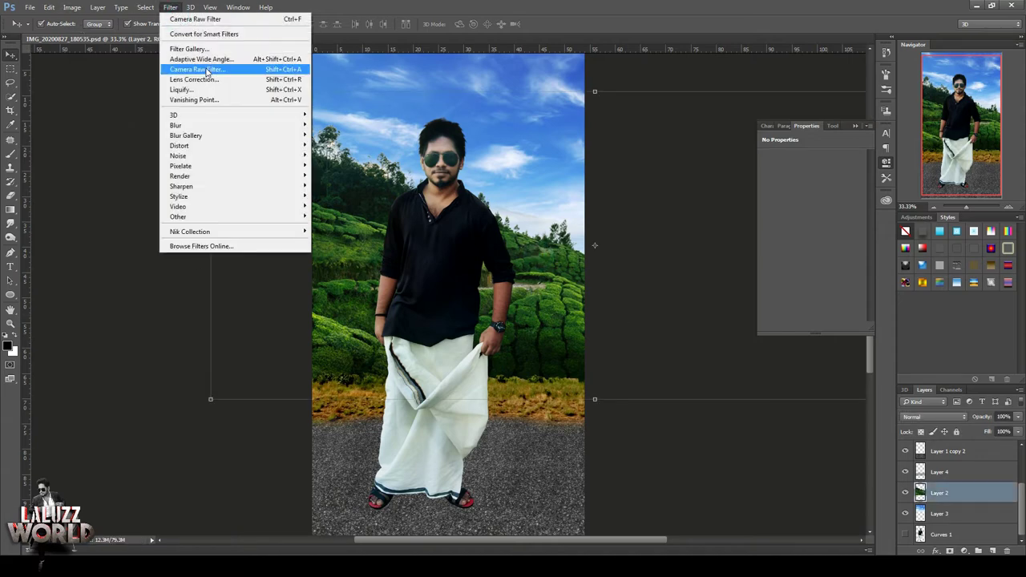
{"action": "left_click", "coordinate": [200, 69]}
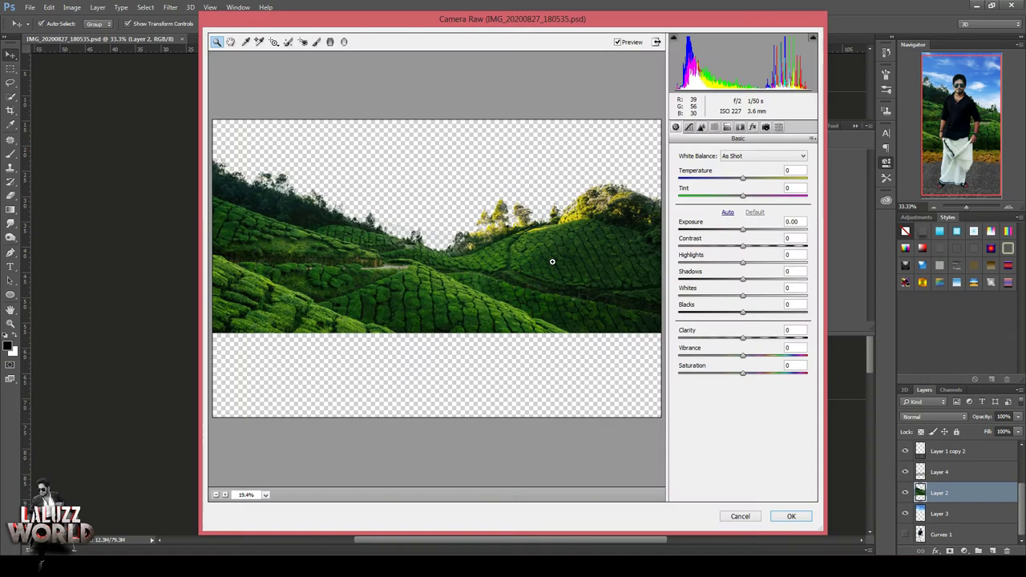
{"action": "left_click_drag", "start_coordinate": [742, 229], "coordinate": [751, 246]}
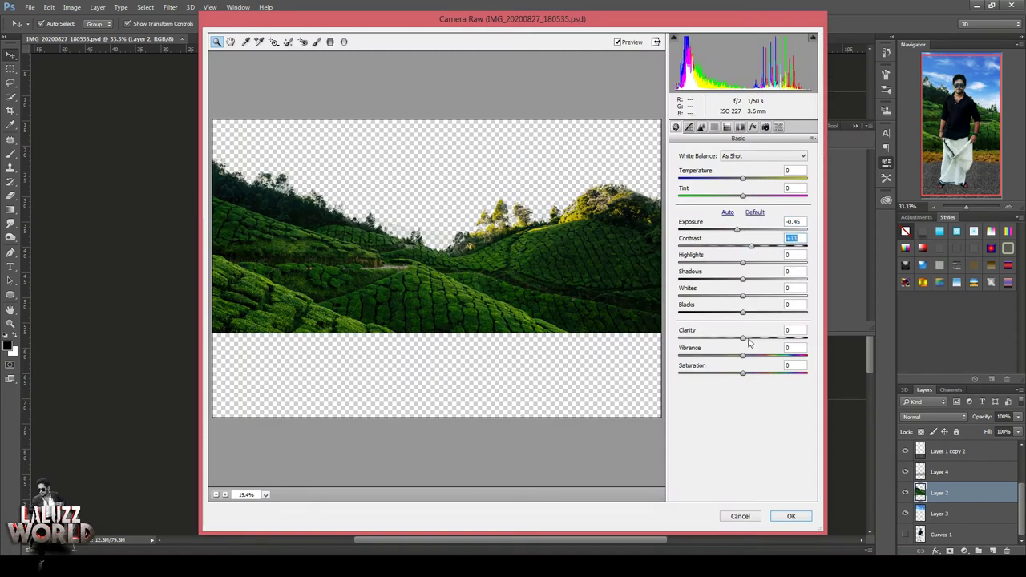
{"action": "left_click_drag", "start_coordinate": [749, 339], "coordinate": [766, 338]}
{"action": "left_click", "coordinate": [807, 515]}
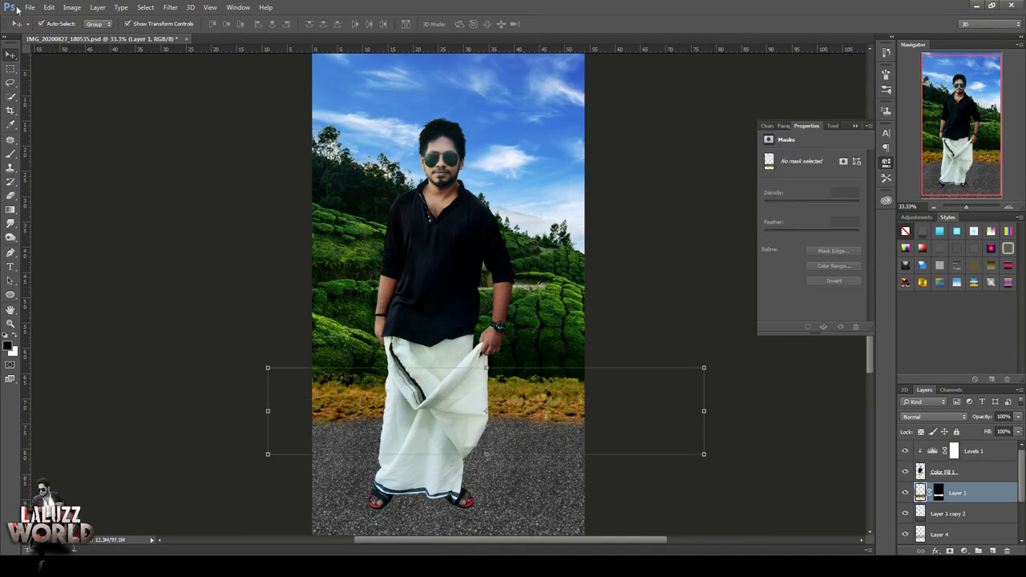
Step: Camera Raw the grass: temperature -33, contrast +46, shadows +38, whites -29, blacks -21, clarity +39
{"action": "left_click", "coordinate": [170, 8]}
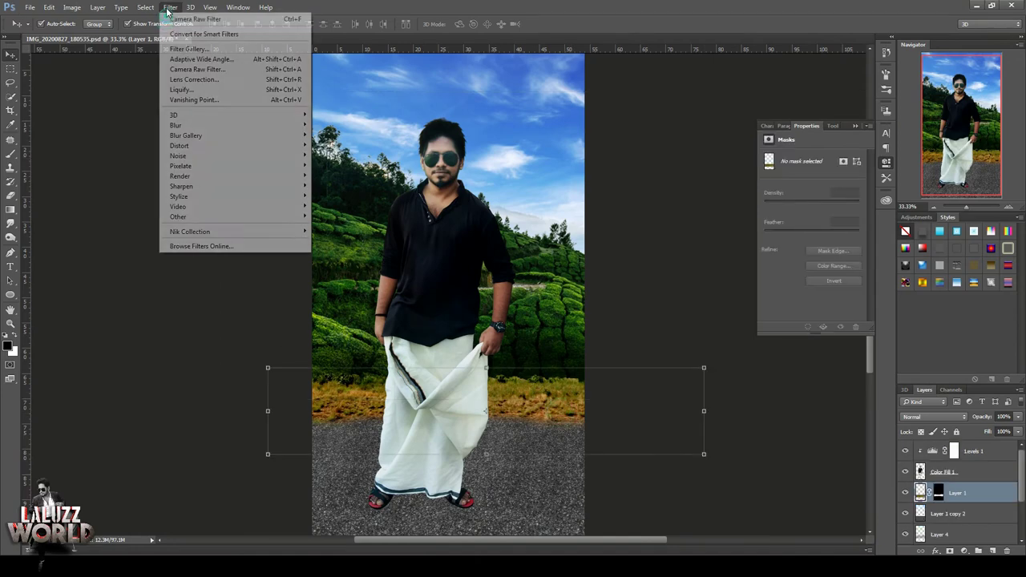
{"action": "left_click", "coordinate": [197, 69]}
{"action": "mouse_move", "coordinate": [743, 231]}
{"action": "left_mouse_down"}
{"action": "mouse_move", "coordinate": [772, 246]}
{"action": "mouse_move", "coordinate": [739, 230]}
{"action": "left_mouse_up"}
{"action": "left_click_drag", "start_coordinate": [745, 179], "coordinate": [720, 178]}
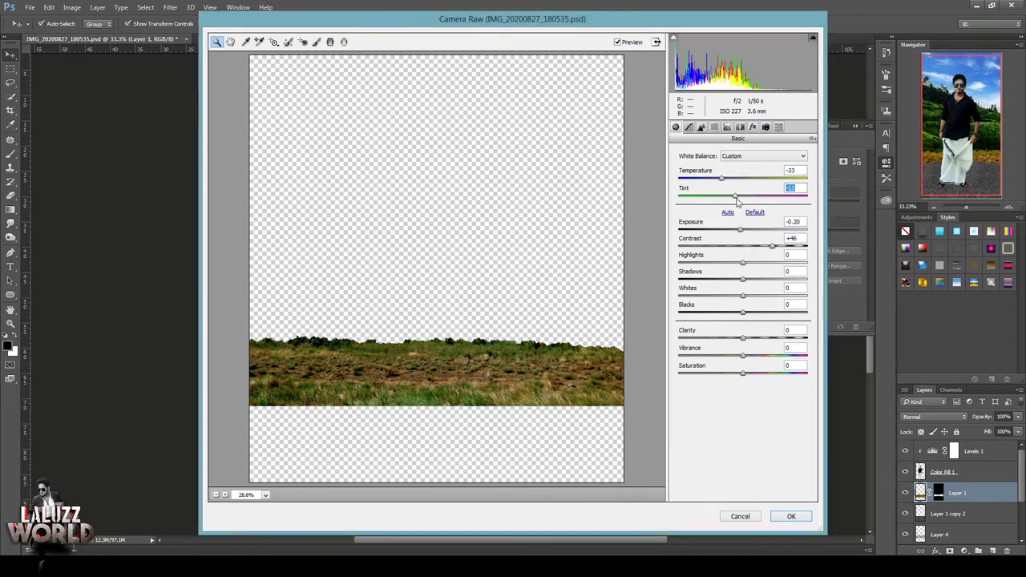
{"action": "left_click", "coordinate": [741, 296]}
{"action": "mouse_move", "coordinate": [741, 296]}
{"action": "left_mouse_down"}
{"action": "mouse_move", "coordinate": [719, 296]}
{"action": "mouse_move", "coordinate": [733, 312]}
{"action": "mouse_move", "coordinate": [769, 284]}
{"action": "mouse_move", "coordinate": [724, 296]}
{"action": "left_mouse_up"}
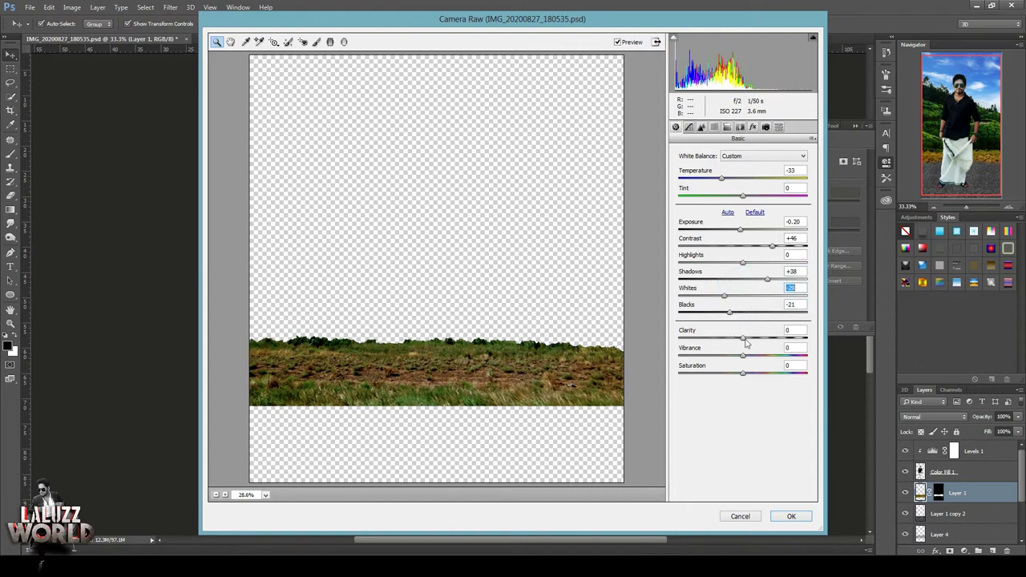
{"action": "left_click_drag", "start_coordinate": [742, 338], "coordinate": [767, 337]}
{"action": "left_click", "coordinate": [797, 516]}
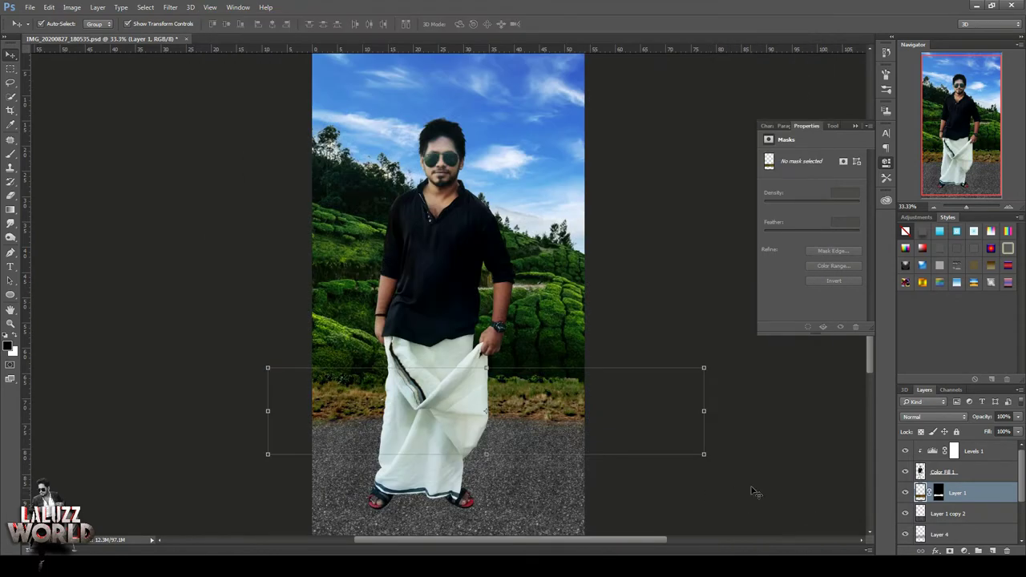
{"action": "key", "text": "alt+bracketleft"}
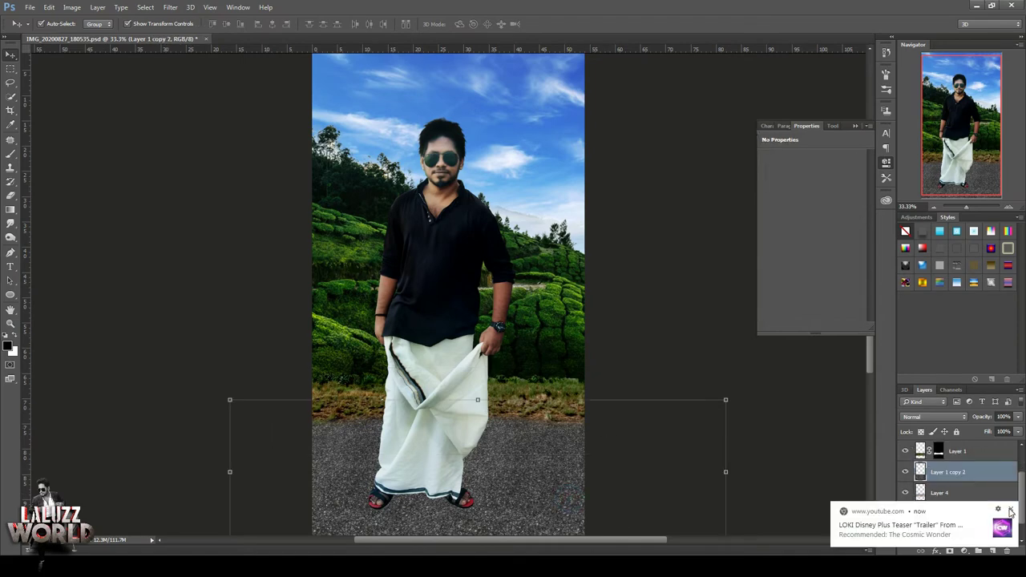
Step: Darken the road with Camera Raw: exposure -0.85, contrast +7, clarity +7
{"action": "left_click", "coordinate": [1010, 511]}
{"action": "left_click", "coordinate": [170, 7]}
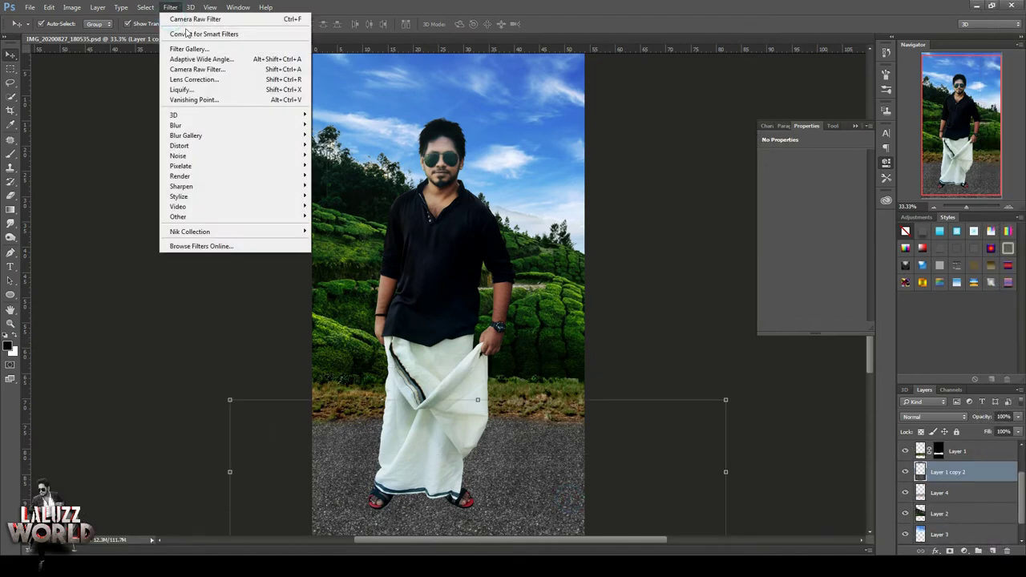
{"action": "left_click", "coordinate": [196, 70]}
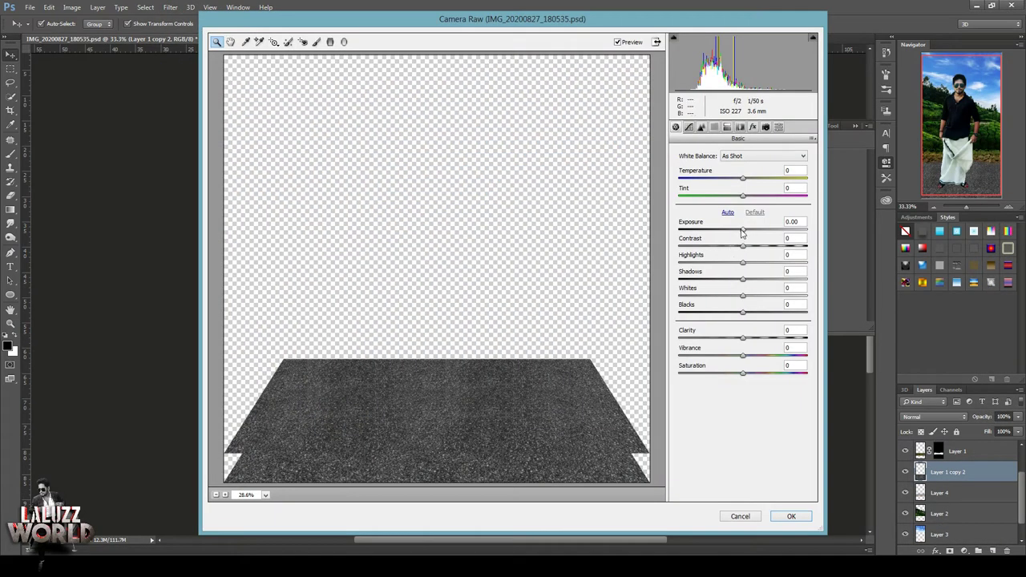
{"action": "mouse_move", "coordinate": [741, 233]}
{"action": "left_mouse_down"}
{"action": "mouse_move", "coordinate": [732, 230]}
{"action": "mouse_move", "coordinate": [746, 246]}
{"action": "left_mouse_up"}
{"action": "left_click_drag", "start_coordinate": [742, 338], "coordinate": [759, 340]}
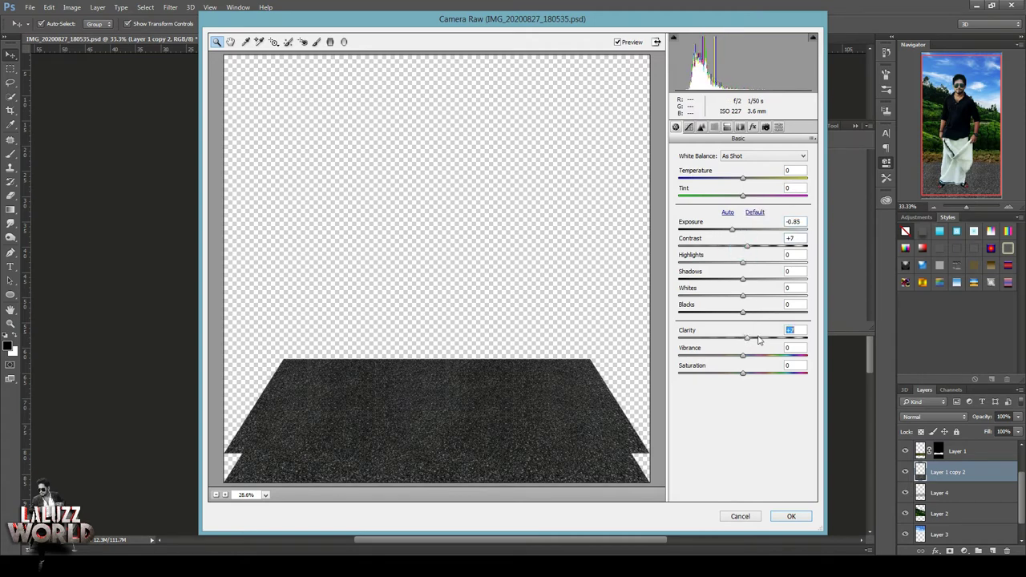
{"action": "left_click", "coordinate": [793, 516]}
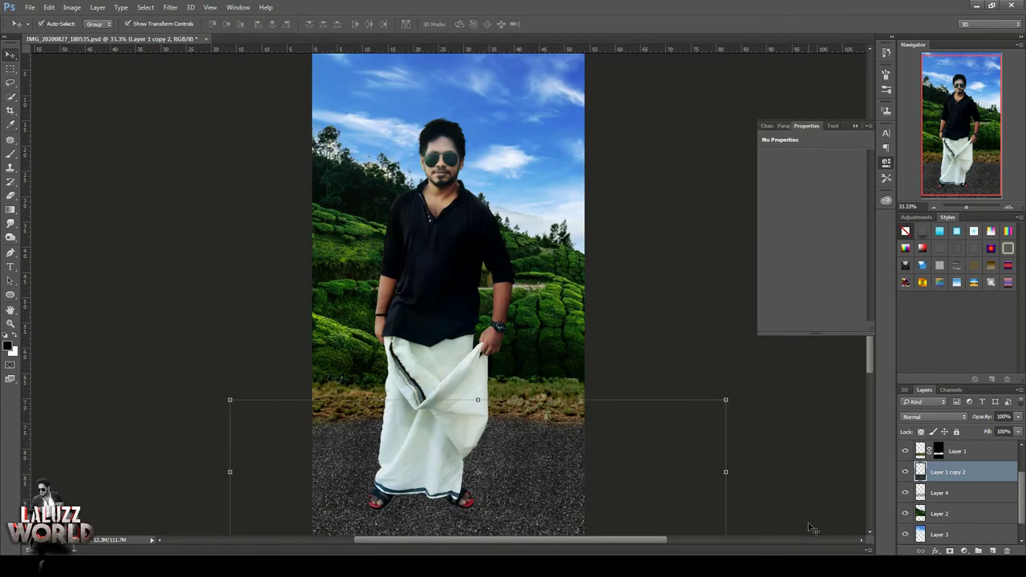
Step: Give the sky on Layer 3 exposure -0.20, contrast +30, clarity +28 and adjusted shadows
{"action": "left_click", "coordinate": [671, 328]}
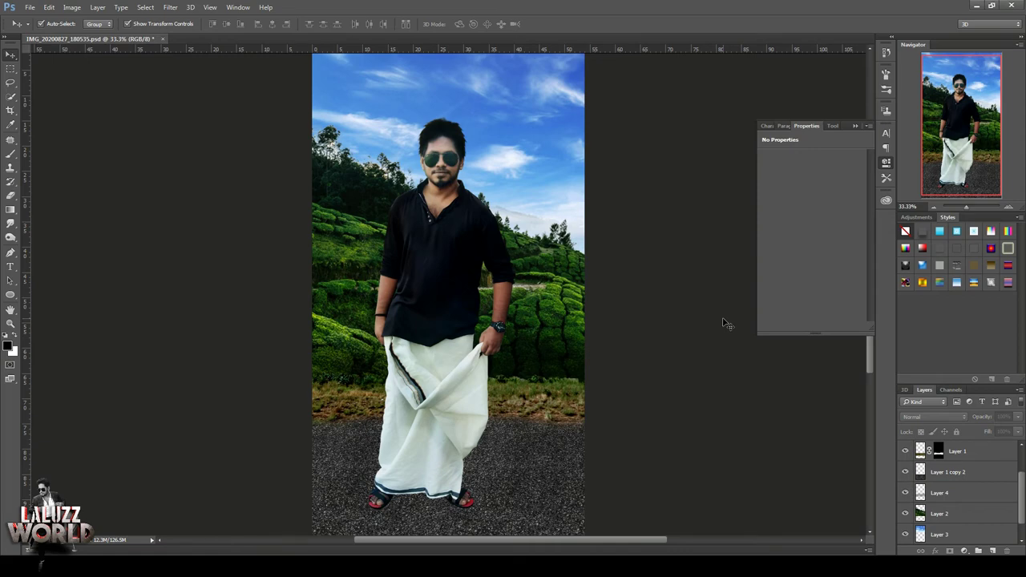
{"action": "left_click", "coordinate": [527, 80]}
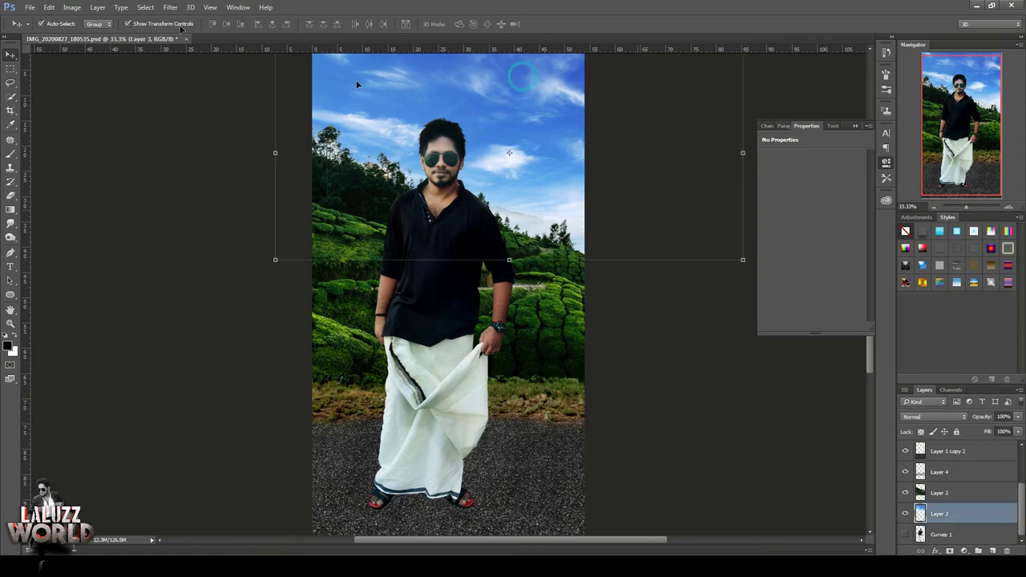
{"action": "left_click", "coordinate": [170, 7]}
{"action": "left_click", "coordinate": [196, 73]}
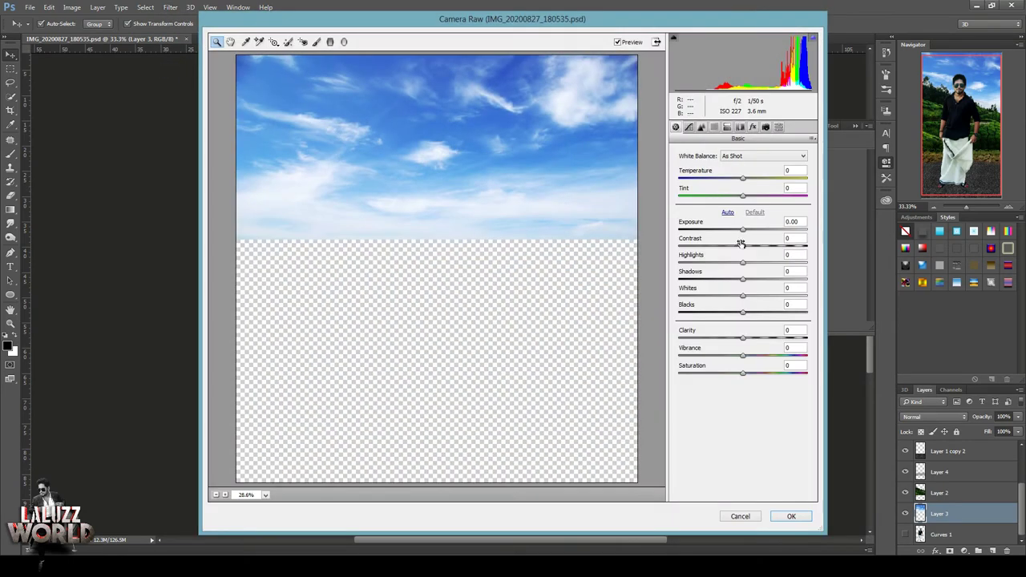
{"action": "left_click", "coordinate": [740, 229]}
{"action": "left_click_drag", "start_coordinate": [742, 246], "coordinate": [761, 246]}
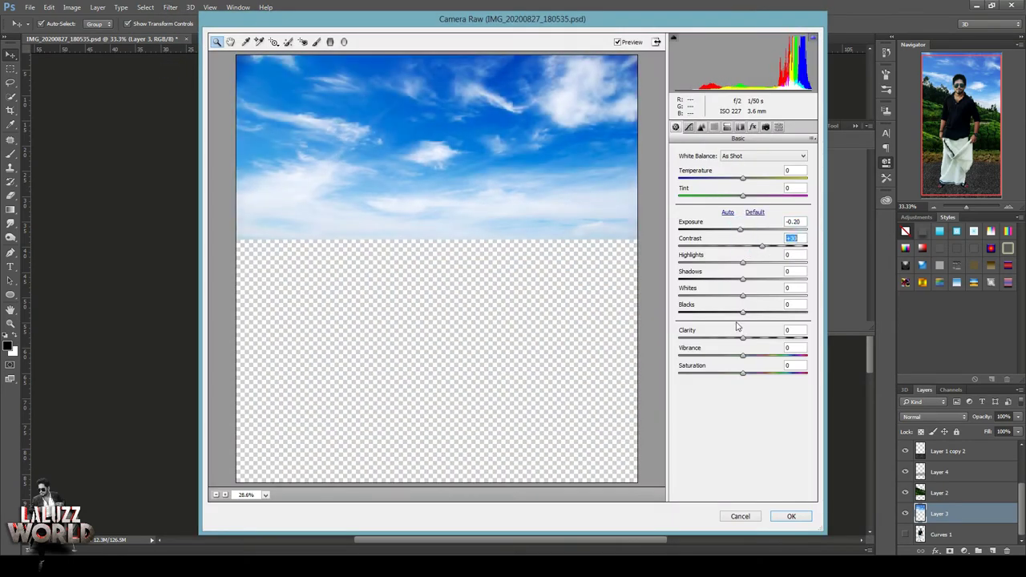
{"action": "left_click_drag", "start_coordinate": [743, 338], "coordinate": [761, 337]}
{"action": "left_click_drag", "start_coordinate": [743, 278], "coordinate": [751, 282]}
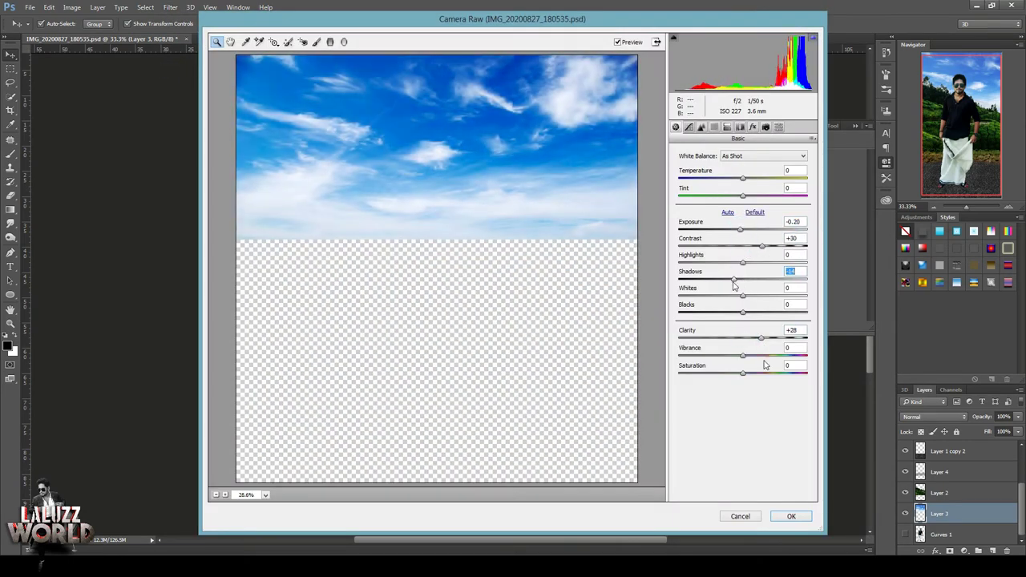
{"action": "left_click", "coordinate": [791, 517]}
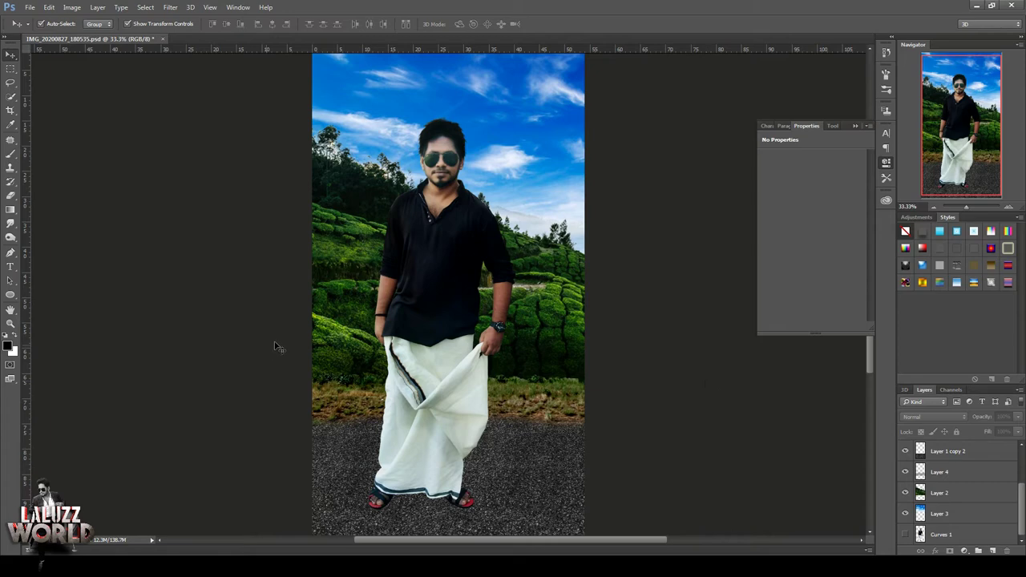
Step: Add a Selective Color layer clipped above Levels 1 with Neutrals Black at +26
{"action": "left_click", "coordinate": [1007, 210]}
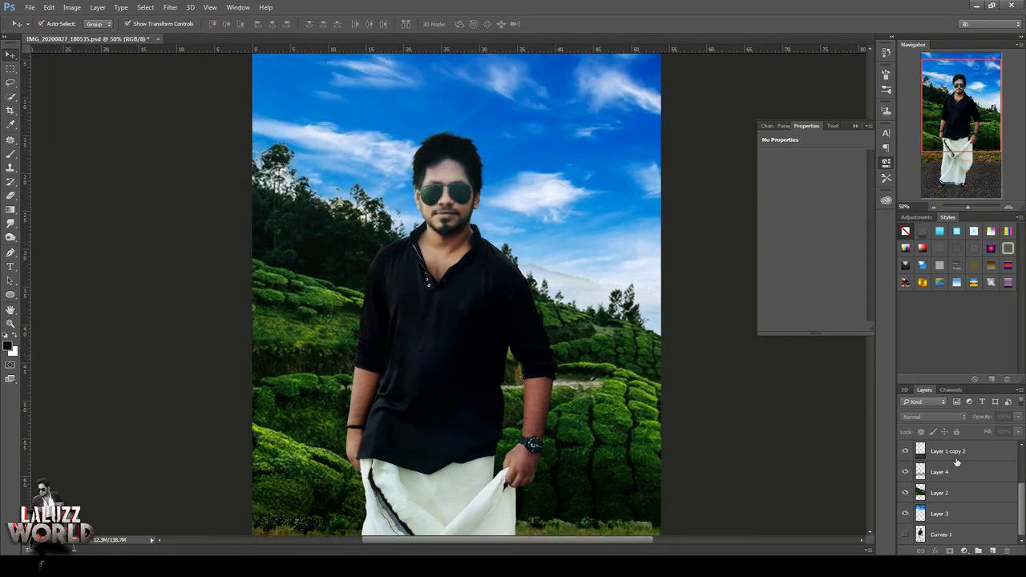
{"action": "scroll", "coordinate": [974, 462], "scroll_direction": "up", "scroll_amount": 2}
{"action": "left_click", "coordinate": [983, 454]}
{"action": "left_click", "coordinate": [964, 551]}
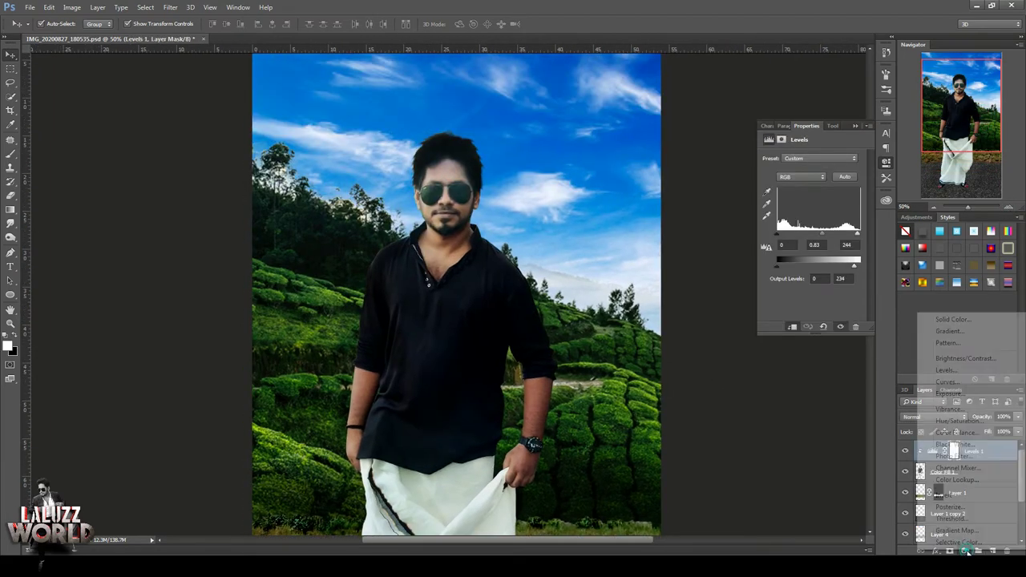
{"action": "left_click", "coordinate": [791, 326]}
{"action": "left_click", "coordinate": [809, 170]}
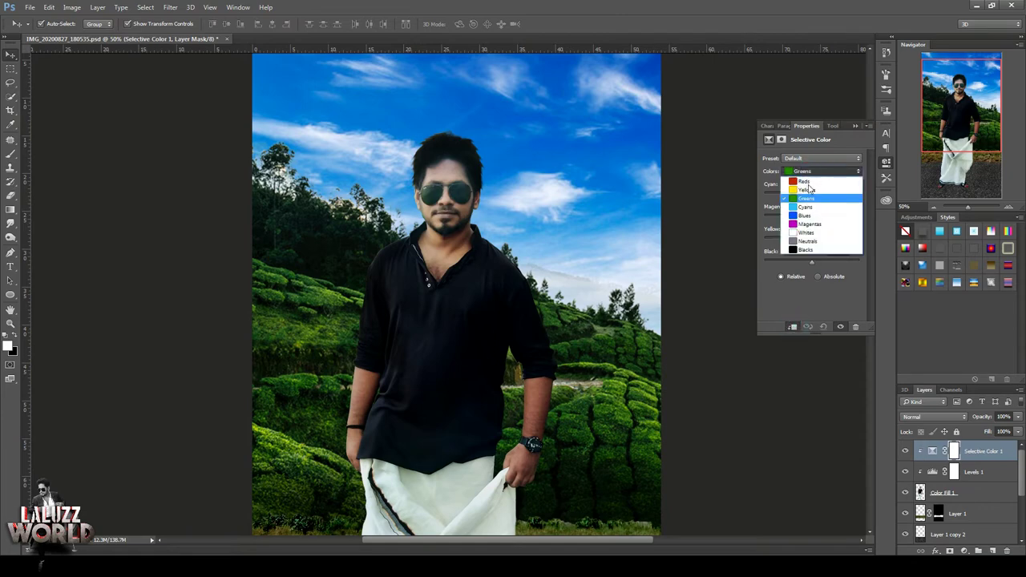
{"action": "left_click", "coordinate": [805, 242]}
{"action": "left_click_drag", "start_coordinate": [811, 261], "coordinate": [824, 261]}
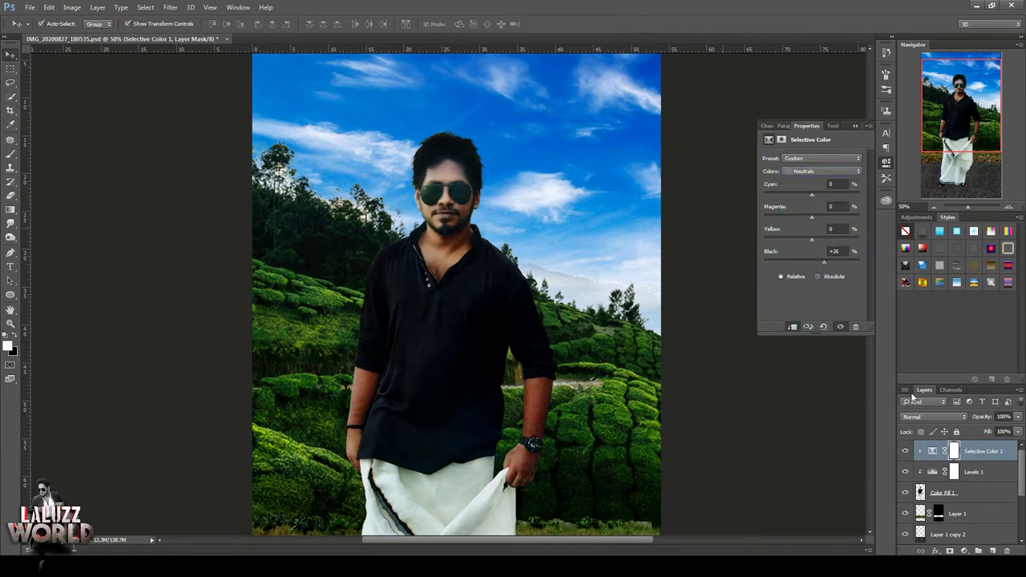
Step: Invert the Selective Color mask and paint it back in with a 90 px brush
{"action": "left_click", "coordinate": [954, 451]}
{"action": "left_click", "coordinate": [835, 282]}
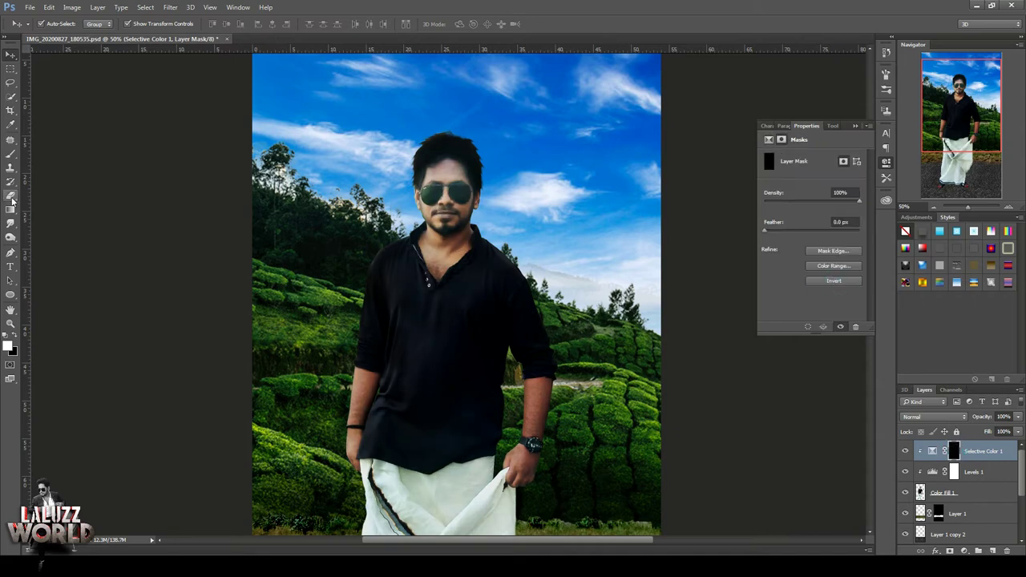
{"action": "left_click", "coordinate": [10, 153]}
{"action": "key", "text": "bracketleft"}
{"action": "key", "text": "bracketleft"}
{"action": "key", "text": "bracketleft"}
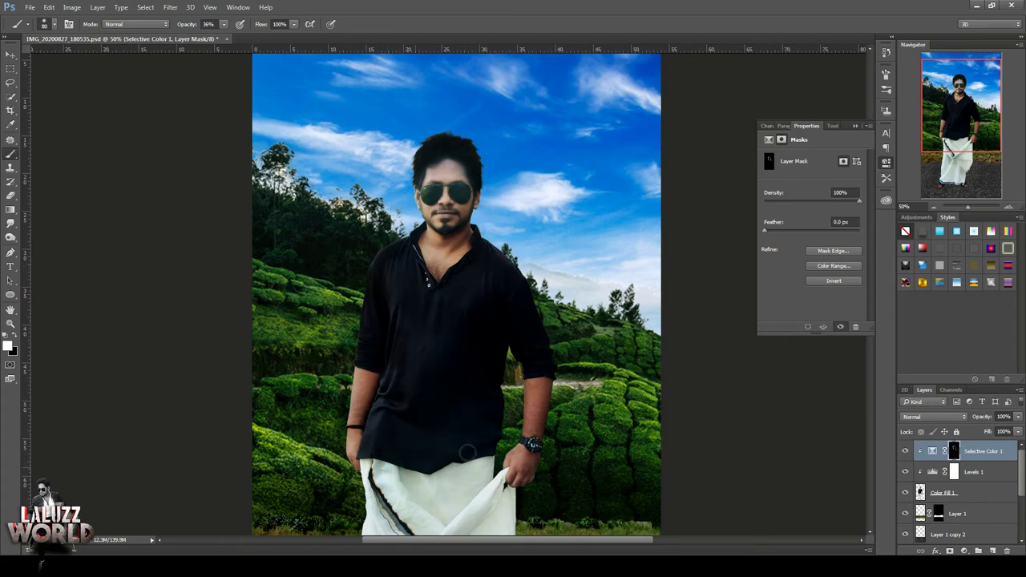
{"action": "left_click", "coordinate": [15, 53]}
{"action": "left_click", "coordinate": [746, 184]}
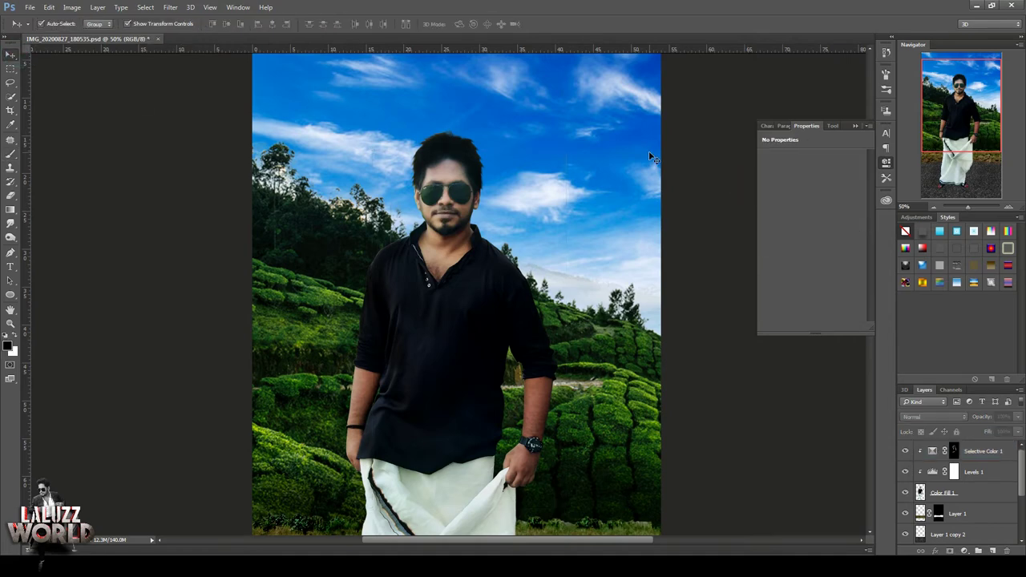
{"action": "left_click", "coordinate": [934, 207]}
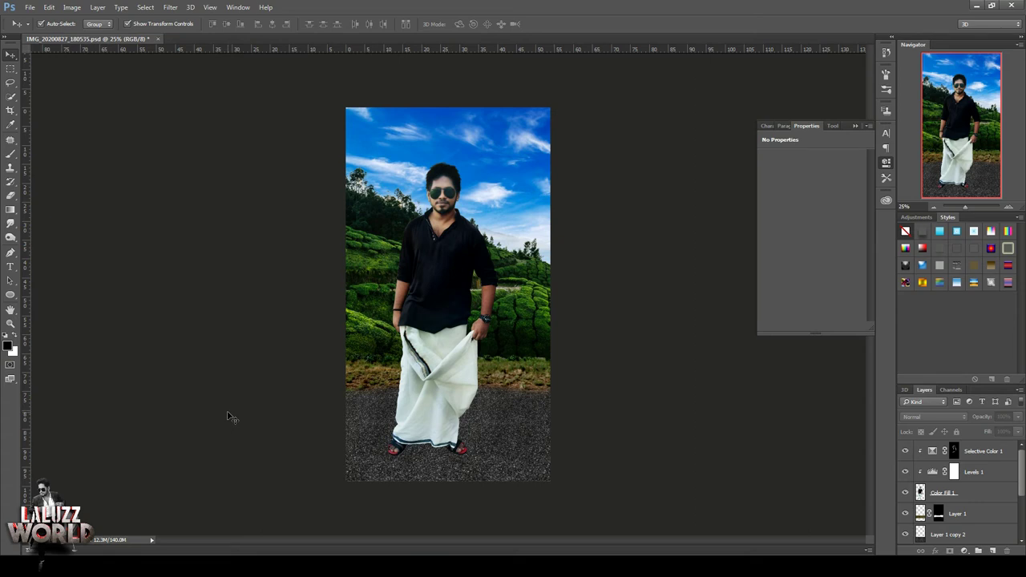
Step: Duplicate Color Fill 1 and re-clip Levels 1 and Selective Color 1
{"action": "left_click", "coordinate": [991, 494]}
{"action": "key", "text": "ctrl+j"}
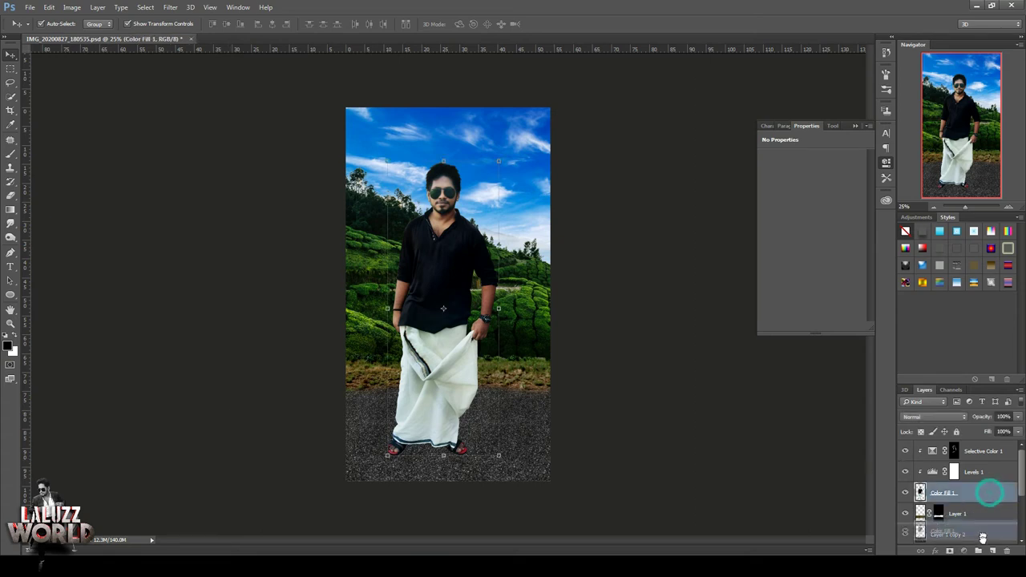
{"action": "left_click", "coordinate": [978, 465]}
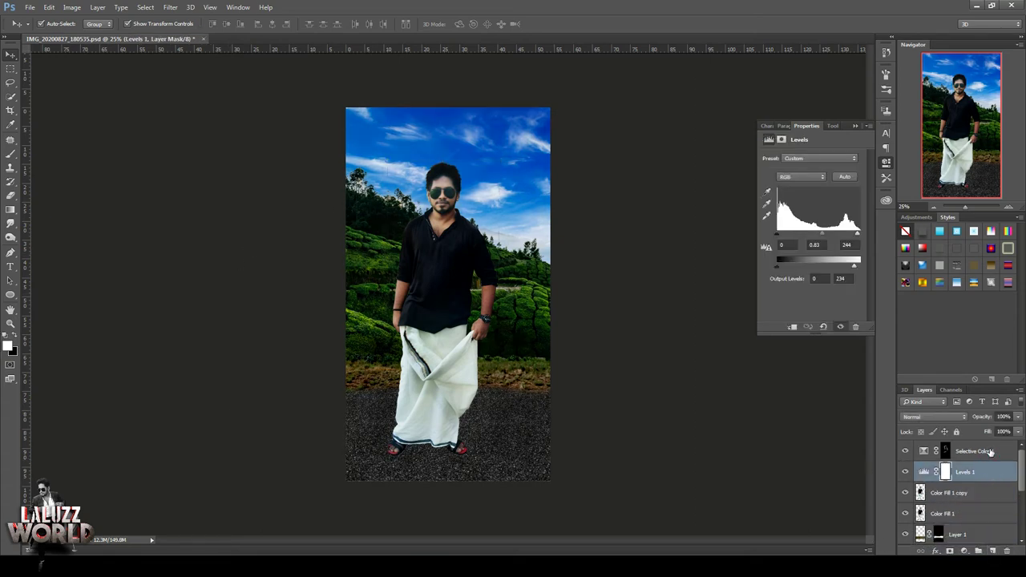
{"action": "right_click", "coordinate": [992, 451]}
{"action": "left_click", "coordinate": [873, 264]}
Step: Free-transform Color Fill 1, squashing it then restoring its full height
{"action": "left_click", "coordinate": [984, 515]}
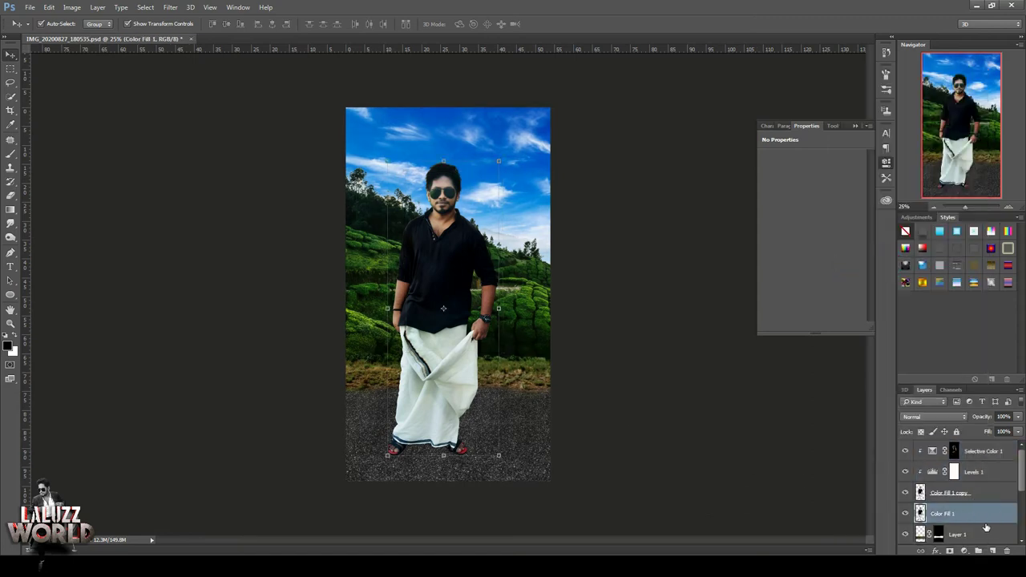
{"action": "key", "text": "ctrl+t"}
{"action": "left_click_drag", "start_coordinate": [443, 162], "coordinate": [529, 345]}
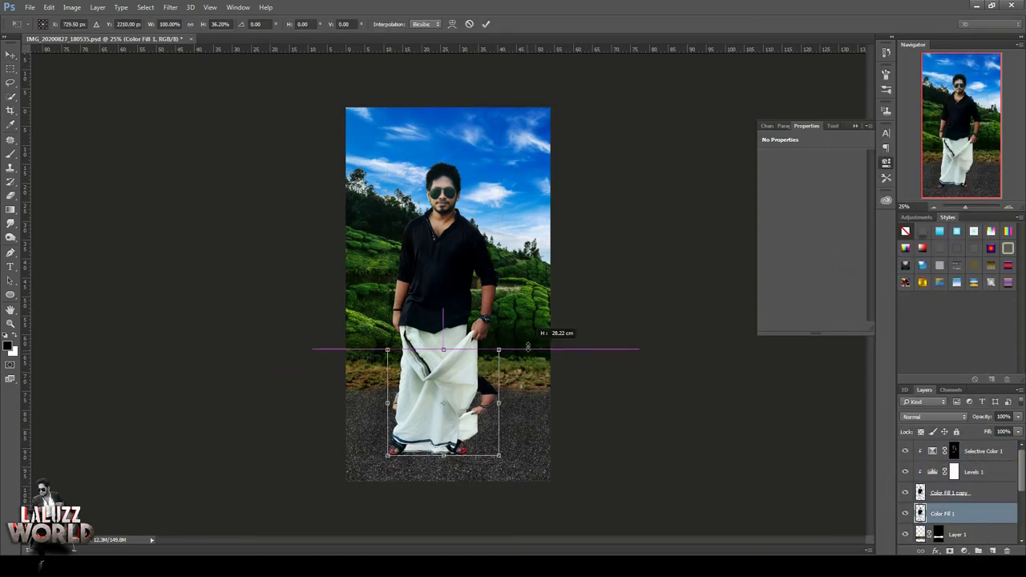
{"action": "left_click_drag", "start_coordinate": [444, 349], "coordinate": [443, 161]}
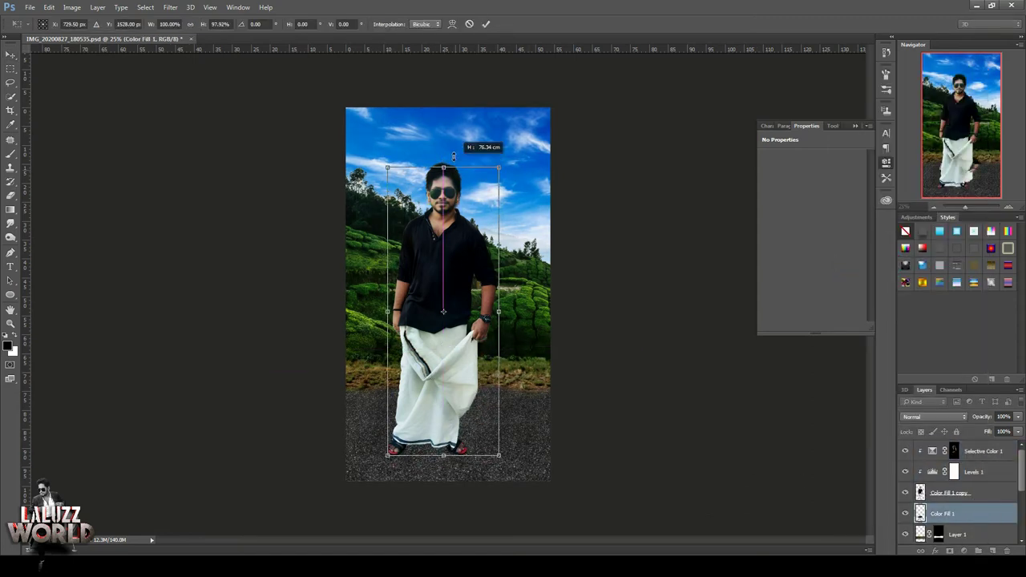
{"action": "key", "text": "Return"}
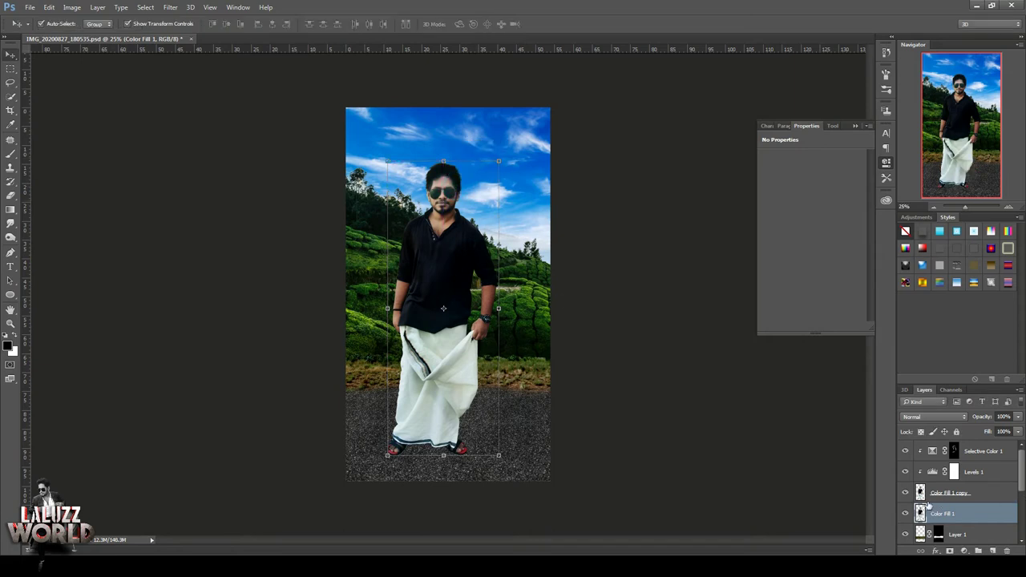
Step: Clip Selective Color 1 and Levels 1 back onto the man
{"action": "scroll", "coordinate": [928, 506], "scroll_direction": "down", "scroll_amount": 2}
{"action": "left_click", "coordinate": [949, 451]}
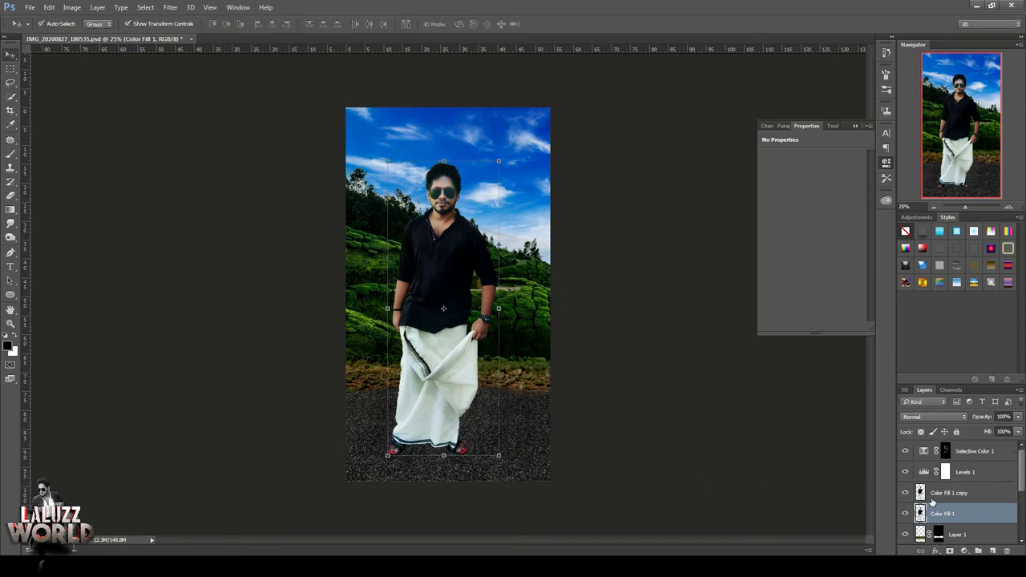
{"action": "scroll", "coordinate": [990, 497], "scroll_direction": "up", "scroll_amount": 2}
{"action": "left_click", "coordinate": [969, 472]}
{"action": "left_click", "coordinate": [972, 492], "text": "shift"}
{"action": "right_click", "coordinate": [972, 492]}
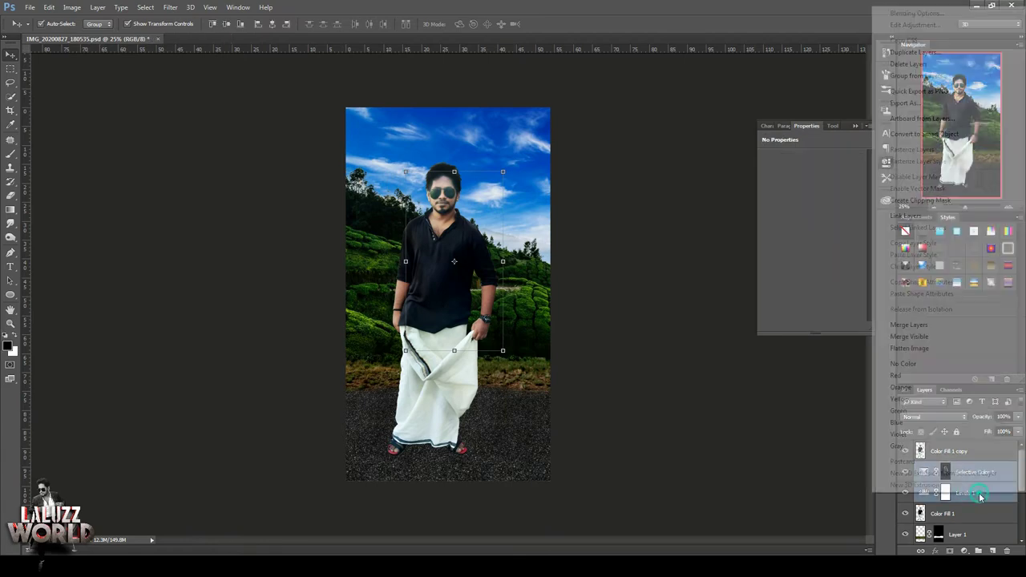
{"action": "left_click", "coordinate": [921, 200]}
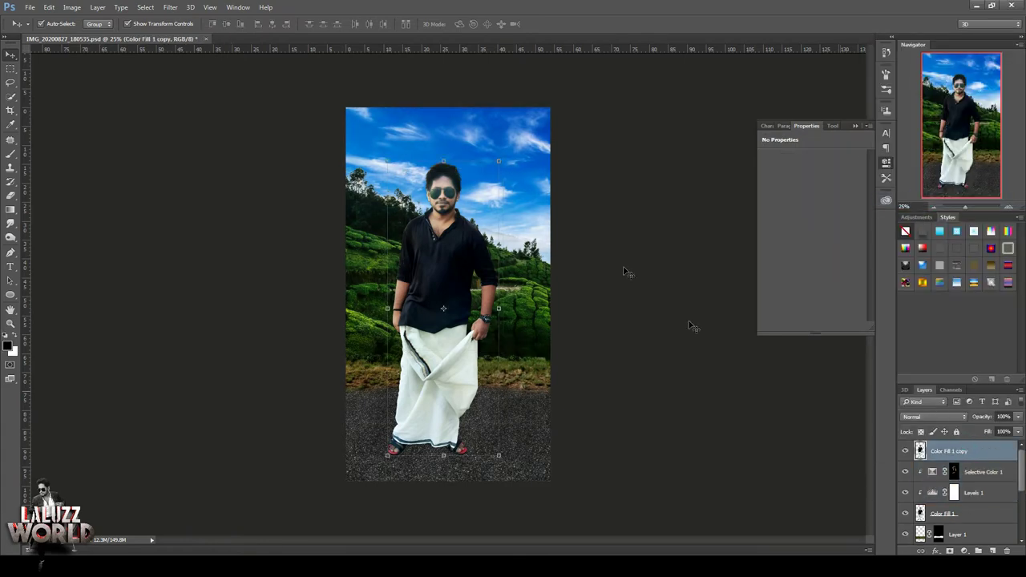
Step: Flip the copy vertically below the feet, stretch it down and nudge it to meet them
{"action": "left_click_drag", "start_coordinate": [446, 158], "coordinate": [443, 573]}
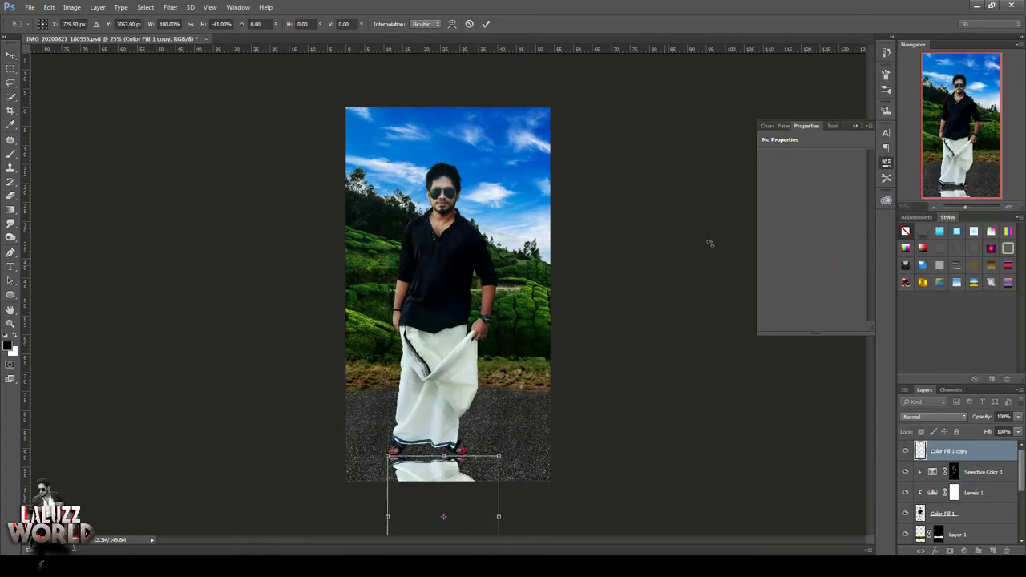
{"action": "left_click", "coordinate": [934, 206]}
{"action": "left_click_drag", "start_coordinate": [446, 405], "coordinate": [446, 511]}
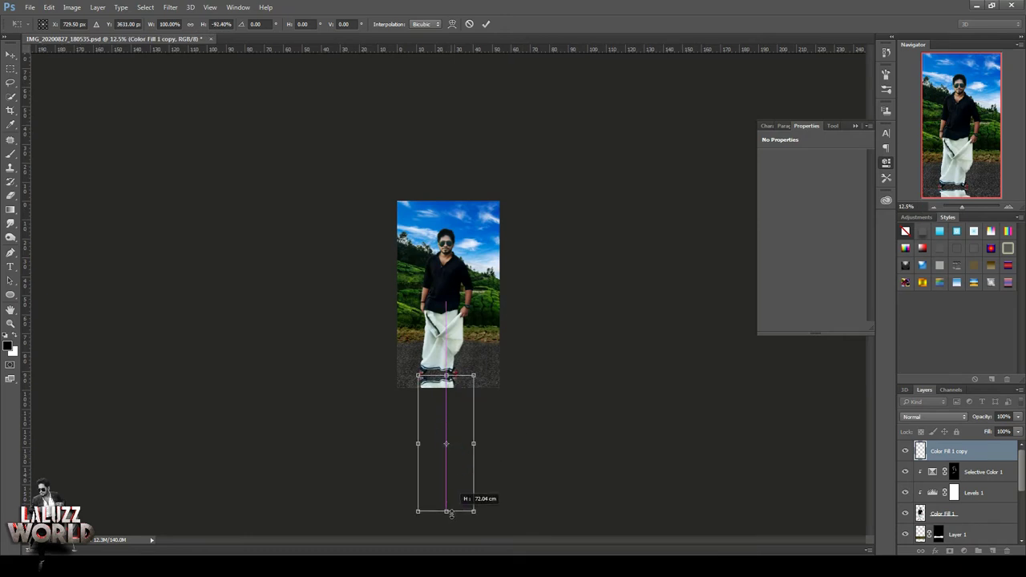
{"action": "key", "text": "Return"}
{"action": "left_click_drag", "start_coordinate": [440, 385], "coordinate": [440, 380]}
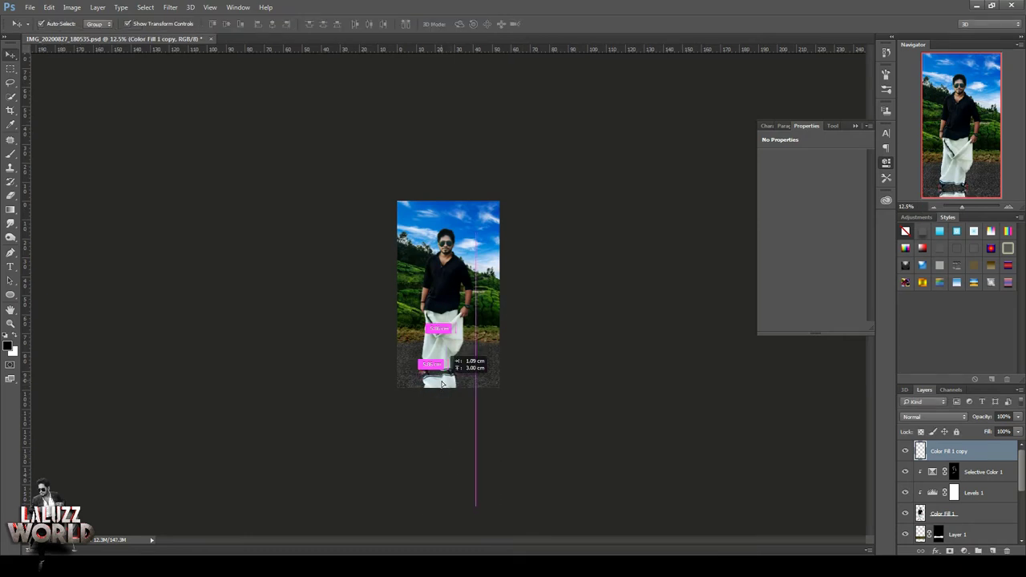
{"action": "left_click", "coordinate": [935, 206]}
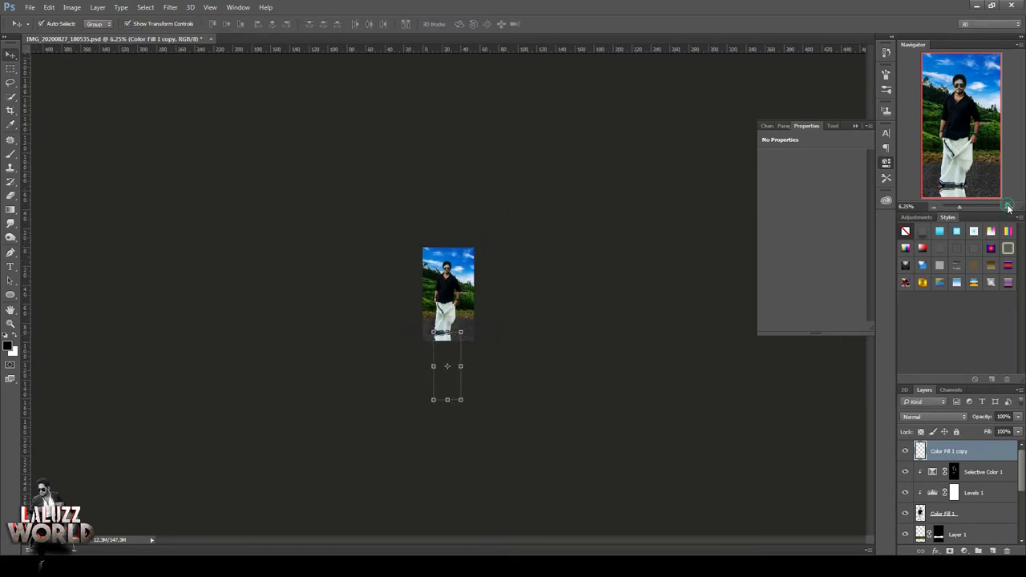
{"action": "left_click", "coordinate": [1008, 207]}
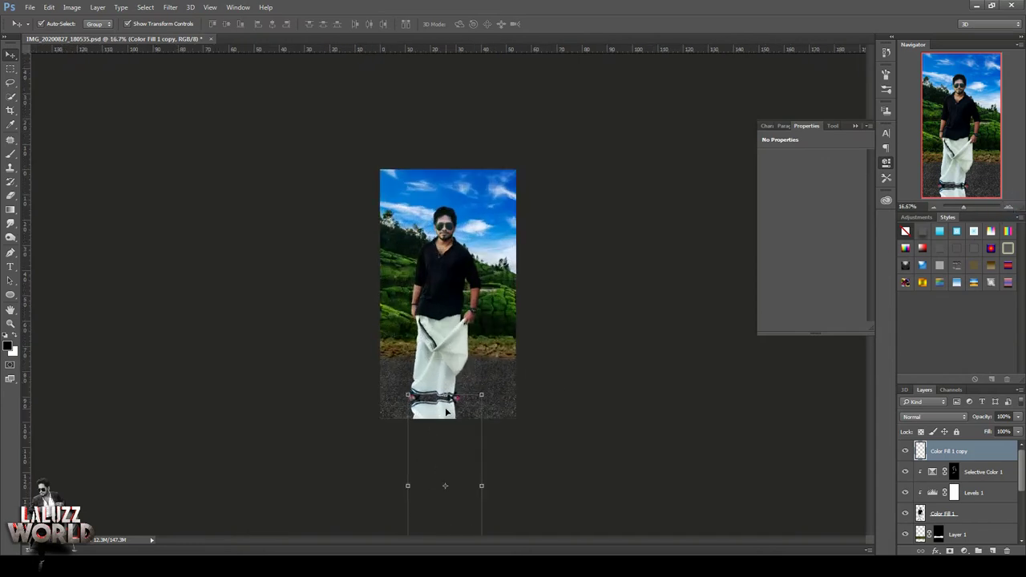
{"action": "left_click", "coordinate": [65, 9]}
{"action": "mouse_move", "coordinate": [88, 35]}
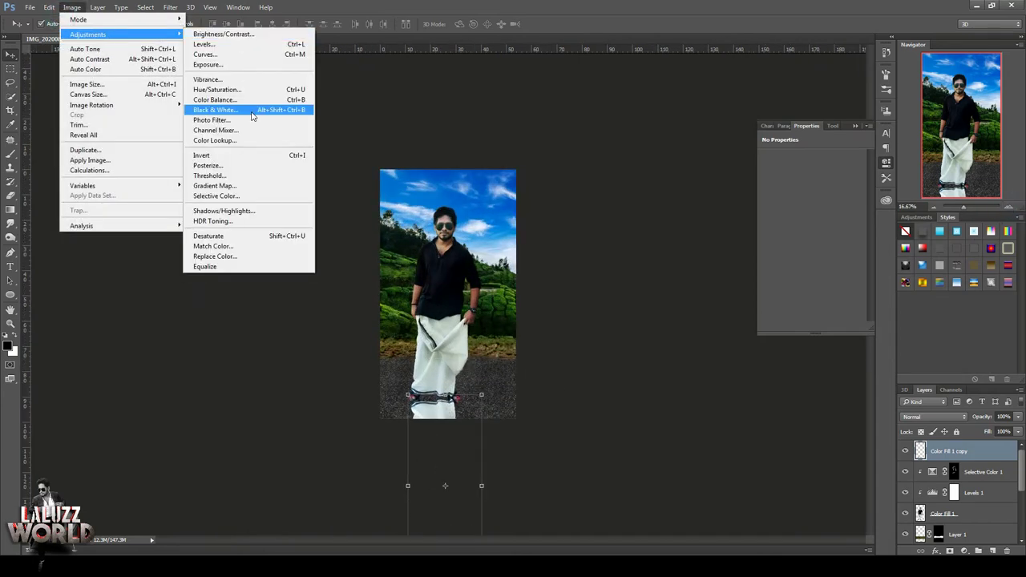
Step: Blacken the copy with Hue/Saturation: hue -180, saturation -100, lightness -100
{"action": "left_click", "coordinate": [240, 93]}
{"action": "left_click_drag", "start_coordinate": [723, 229], "coordinate": [670, 228]}
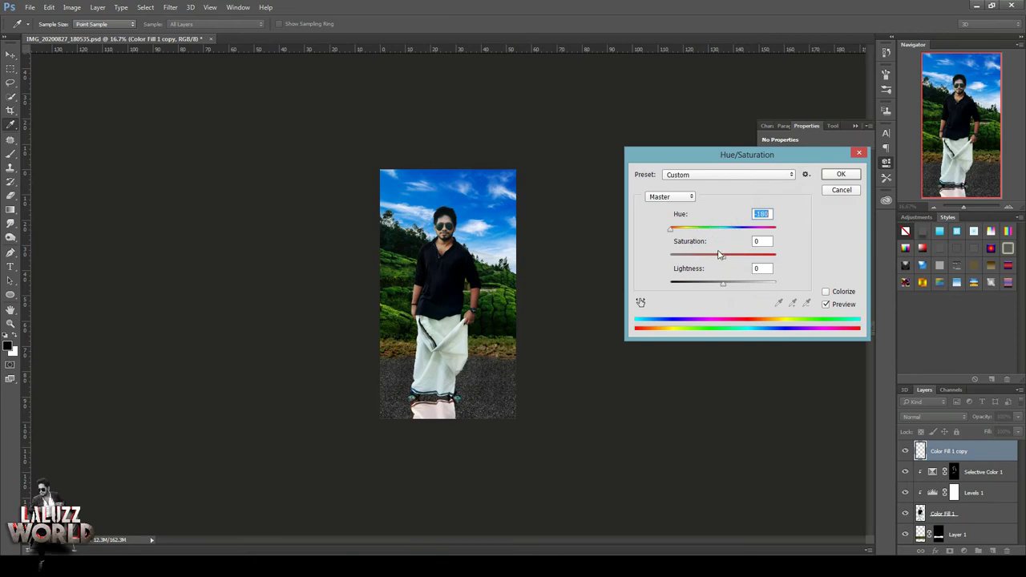
{"action": "left_click_drag", "start_coordinate": [723, 255], "coordinate": [670, 255]}
{"action": "left_click_drag", "start_coordinate": [723, 283], "coordinate": [670, 283]}
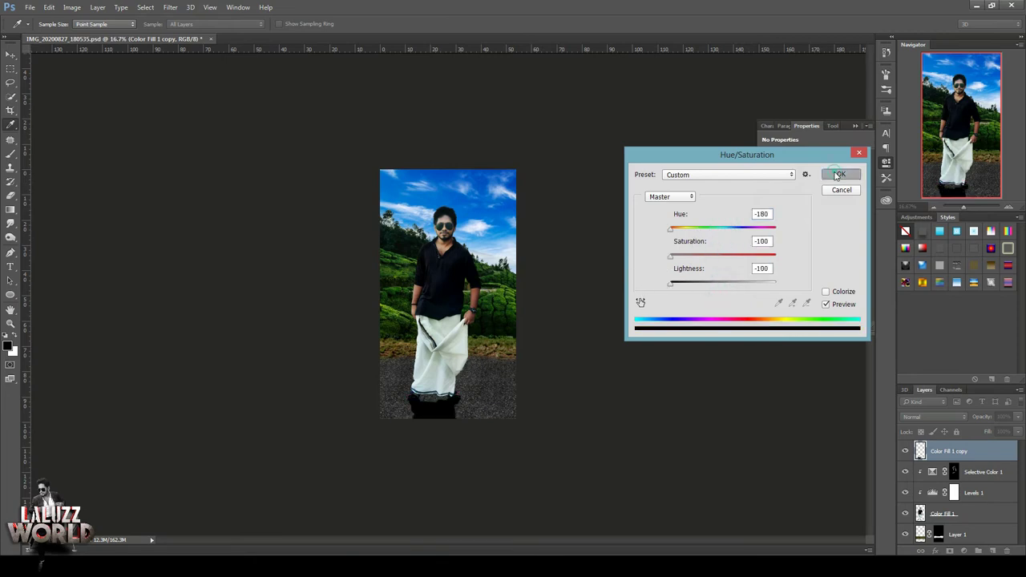
{"action": "left_click", "coordinate": [841, 174]}
Step: Gaussian-blur the black copy and move it below Color Fill 1
{"action": "left_click", "coordinate": [168, 8]}
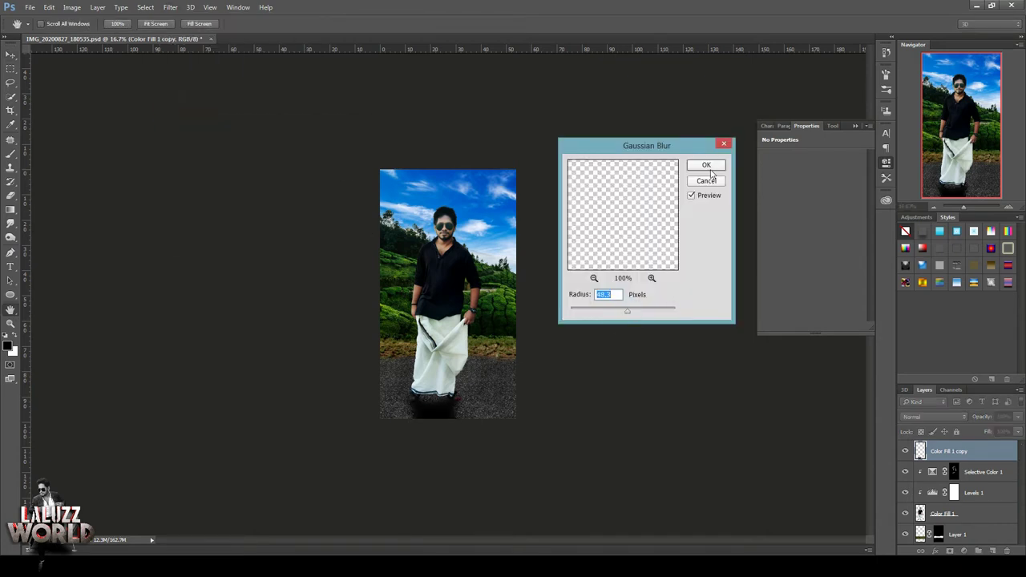
{"action": "left_click_drag", "start_coordinate": [627, 311], "coordinate": [630, 311]}
{"action": "left_click", "coordinate": [704, 165]}
{"action": "key", "text": "v"}
{"action": "key", "text": "ctrl+bracketleft"}
{"action": "key", "text": "ctrl+bracketleft"}
{"action": "key", "text": "ctrl+bracketleft"}
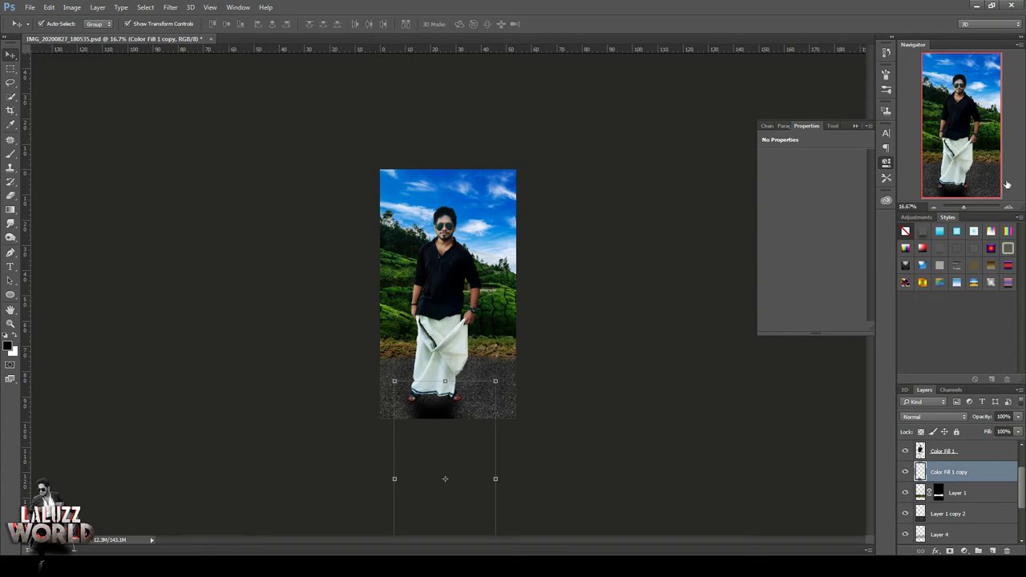
Step: Select the background layers, including Layer 1 and Color Fill 1 copy
{"action": "left_click", "coordinate": [1008, 206]}
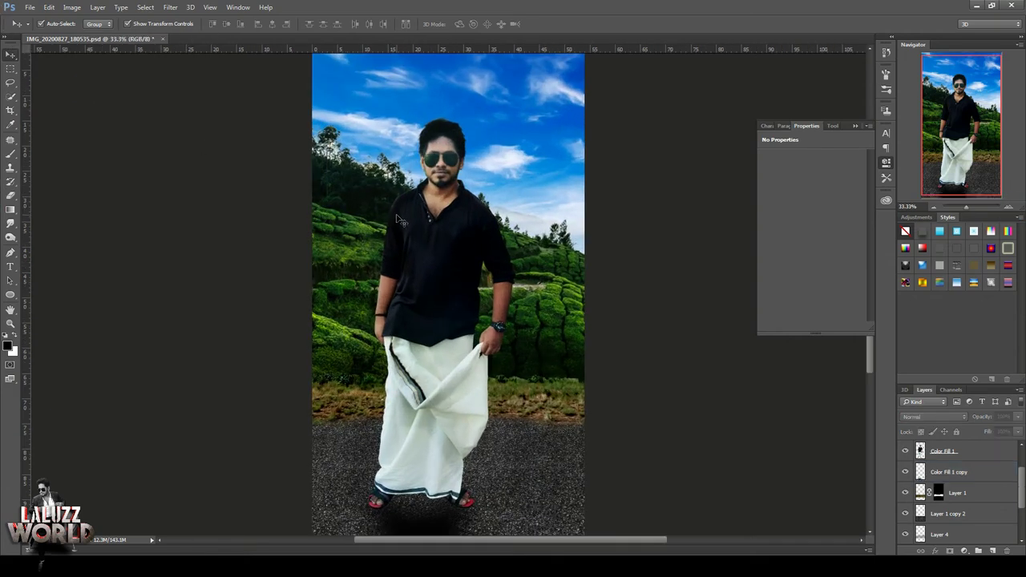
{"action": "scroll", "coordinate": [962, 525], "scroll_direction": "down", "scroll_amount": 3}
{"action": "left_click", "coordinate": [965, 492], "text": "shift"}
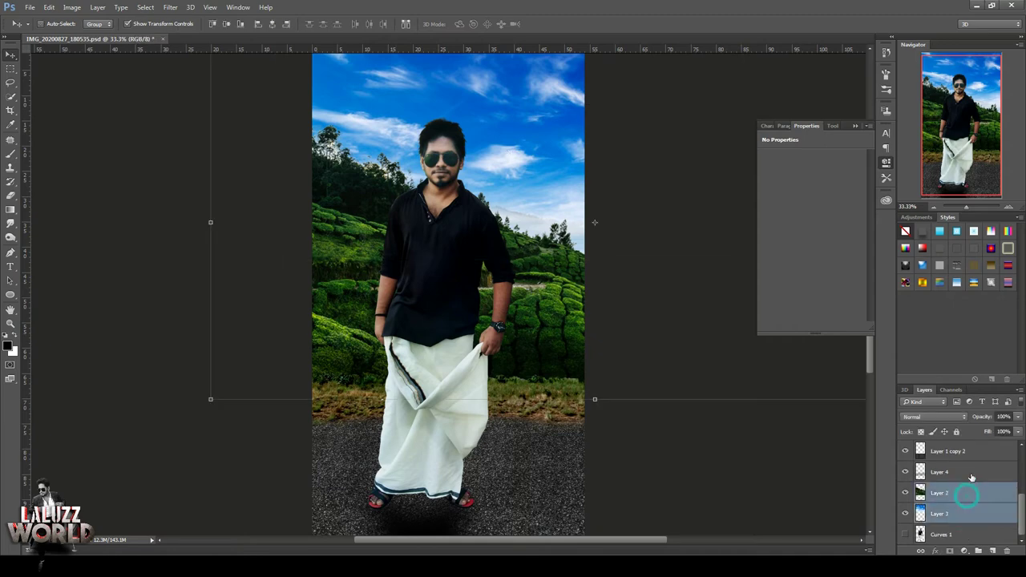
{"action": "left_click", "coordinate": [970, 472], "text": "shift"}
{"action": "left_click", "coordinate": [979, 453], "text": "shift"}
{"action": "scroll", "coordinate": [981, 478], "scroll_direction": "up", "scroll_amount": 1}
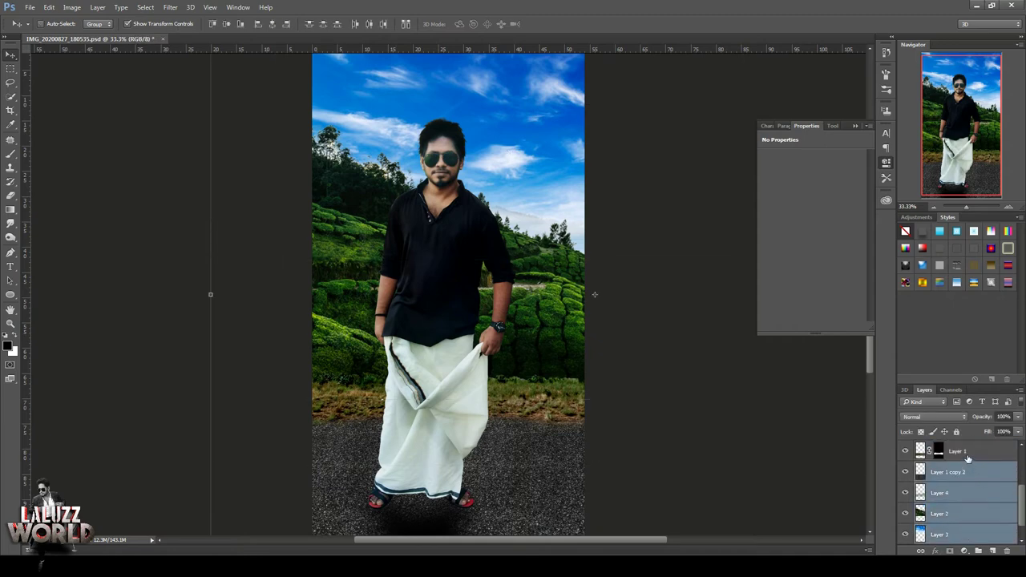
{"action": "left_click", "coordinate": [967, 455], "text": "shift"}
{"action": "scroll", "coordinate": [986, 475], "scroll_direction": "up", "scroll_amount": 2}
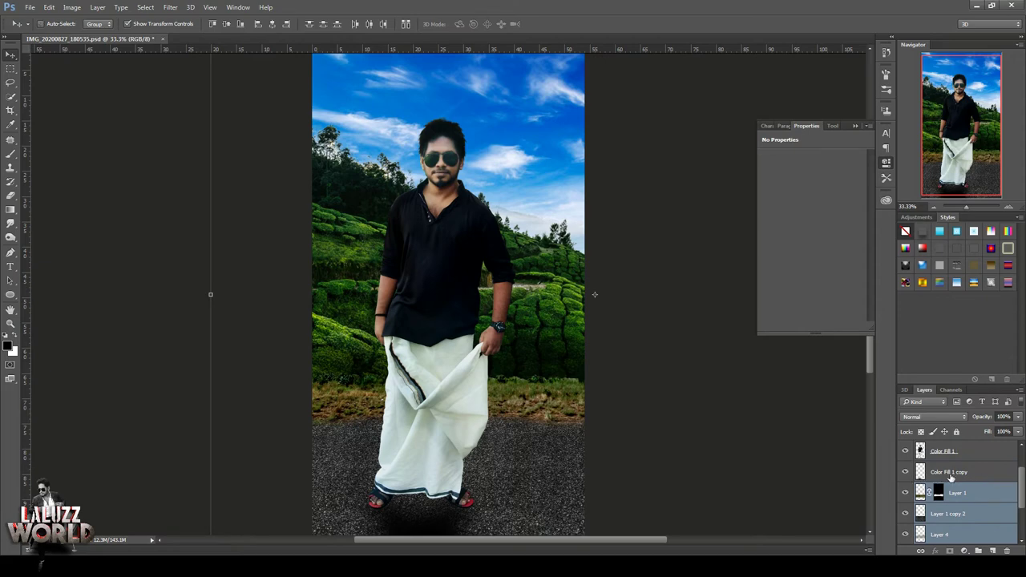
{"action": "left_click", "coordinate": [951, 473], "text": "shift"}
{"action": "scroll", "coordinate": [961, 481], "scroll_direction": "up", "scroll_amount": 2}
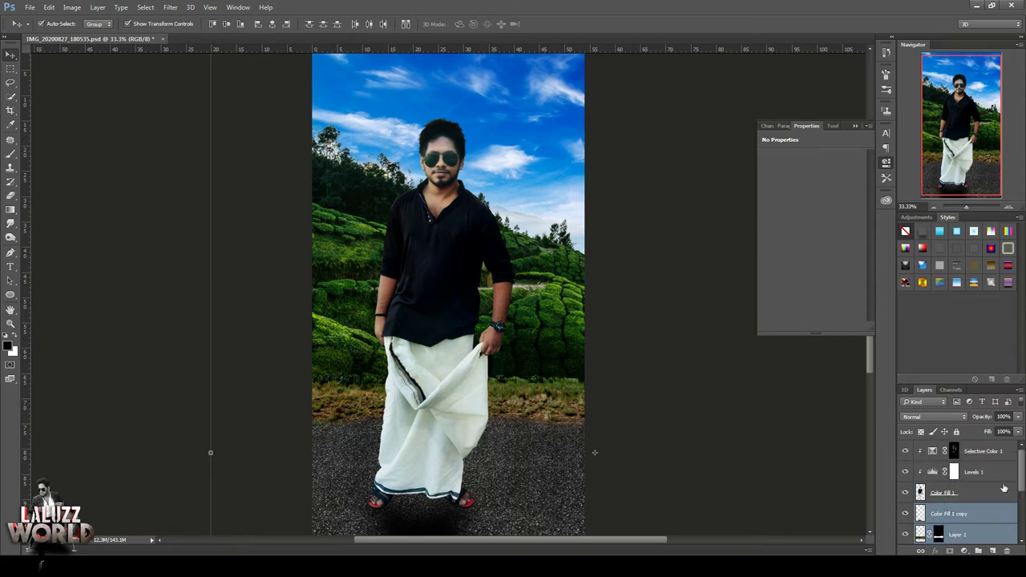
{"action": "left_click", "coordinate": [977, 492], "text": "shift"}
{"action": "scroll", "coordinate": [1002, 489], "scroll_direction": "down", "scroll_amount": 1}
{"action": "scroll", "coordinate": [1001, 489], "scroll_direction": "down", "scroll_amount": 2}
{"action": "scroll", "coordinate": [1002, 489], "scroll_direction": "down", "scroll_amount": 1}
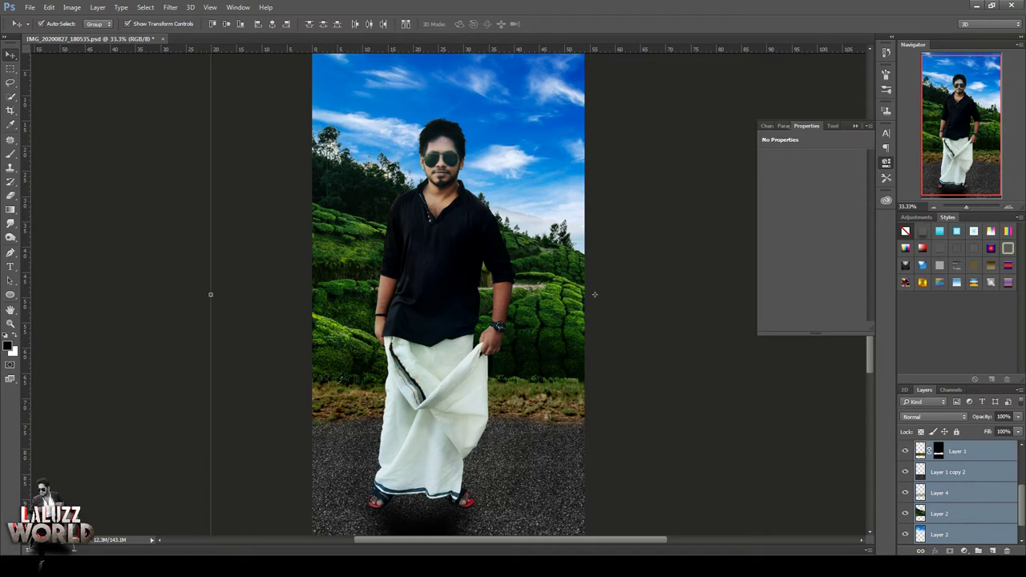
Step: Group the selected layers into Group 1 and convert it to a smart object
{"action": "left_click", "coordinate": [979, 550]}
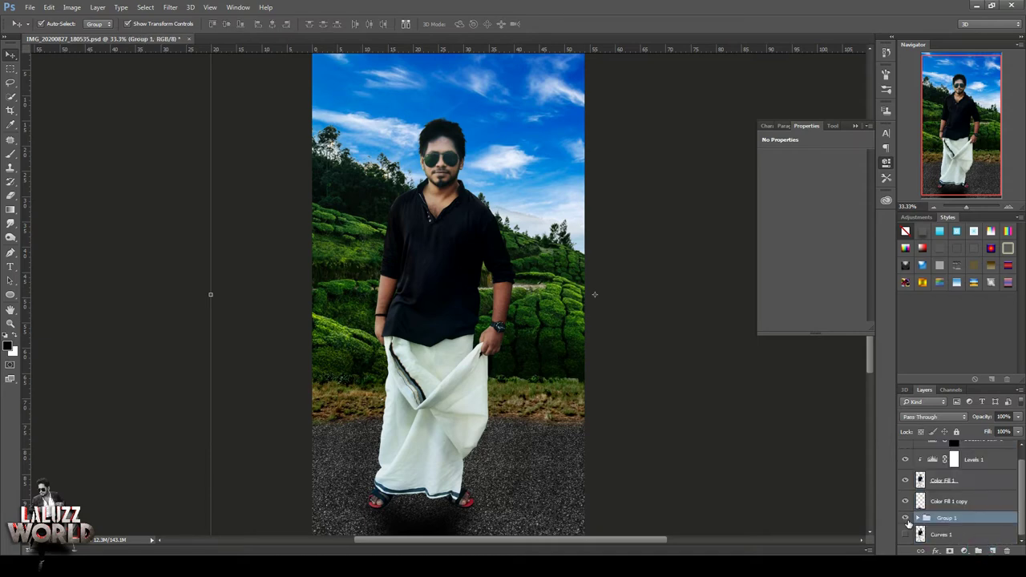
{"action": "right_click", "coordinate": [951, 519]}
{"action": "left_click", "coordinate": [922, 290]}
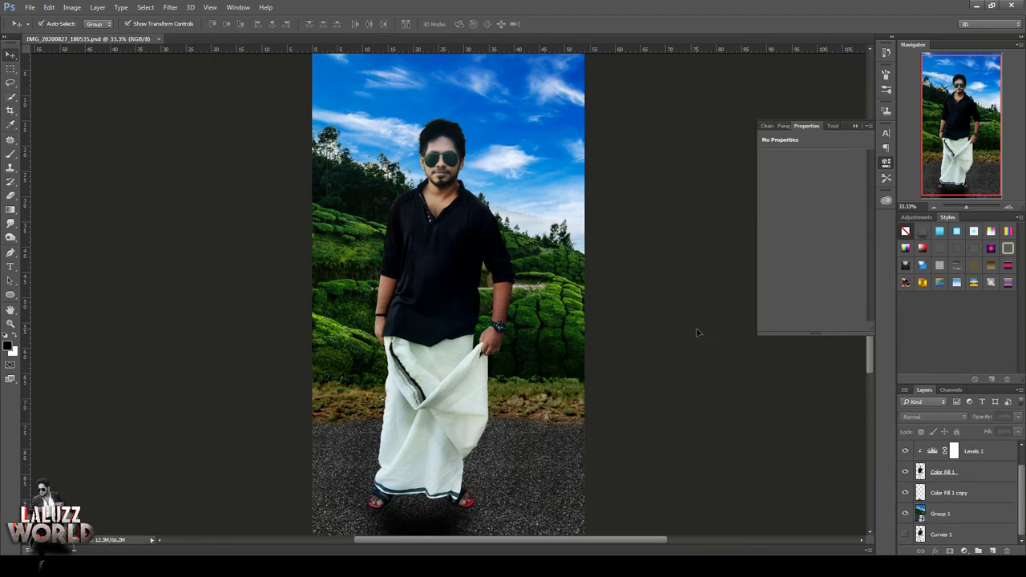
{"action": "key", "text": "ctrl+minus"}
{"action": "left_click", "coordinate": [960, 513]}
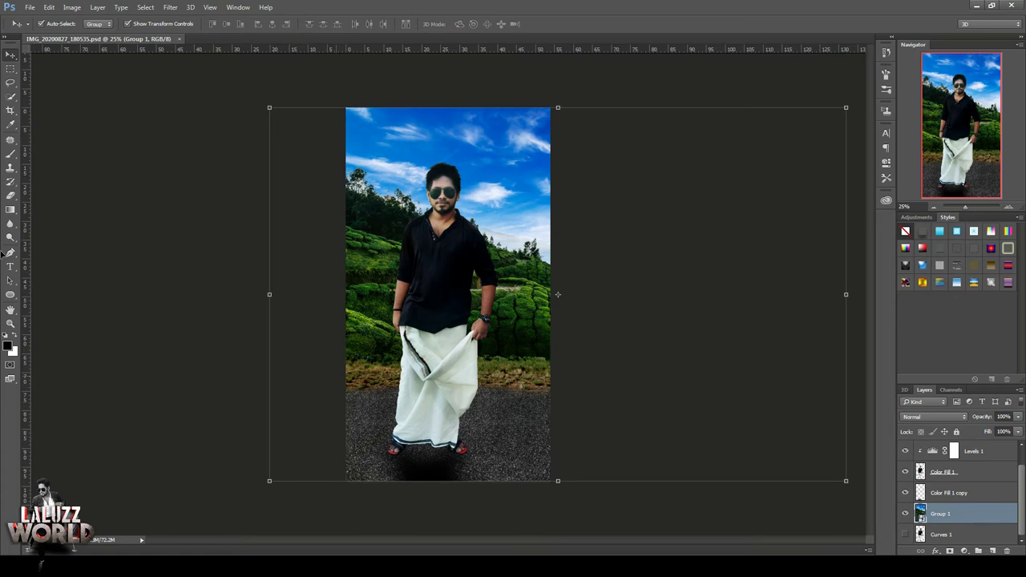
Step: Start a Field Blur with pins on the chest and near the mundu hem
{"action": "left_click", "coordinate": [171, 7]}
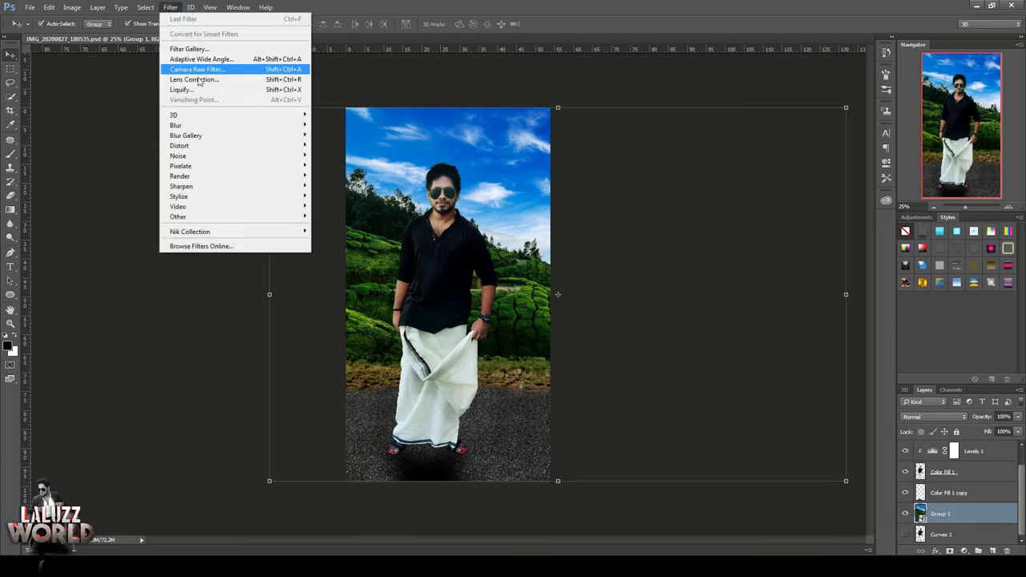
{"action": "left_click", "coordinate": [329, 133]}
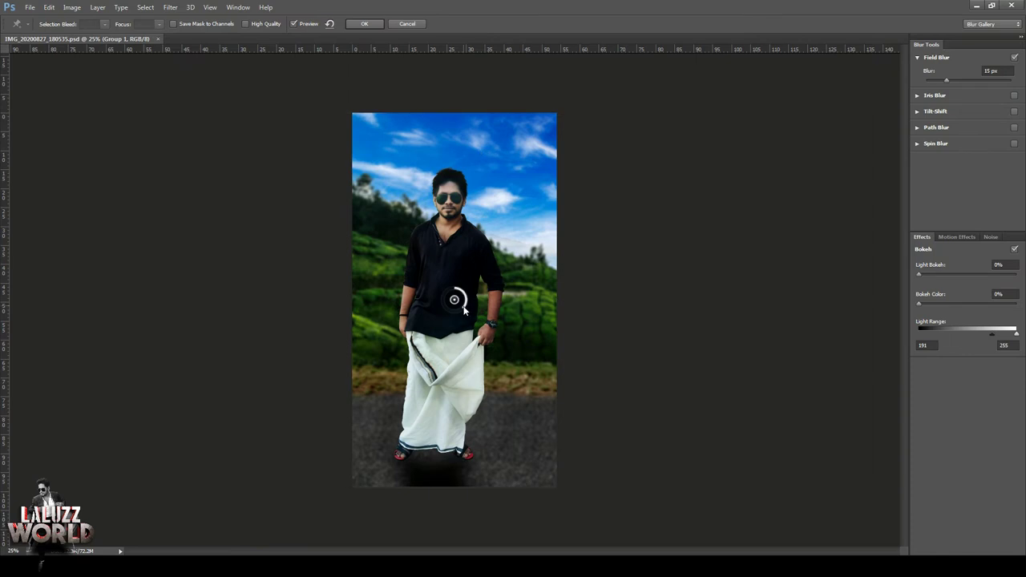
{"action": "left_click_drag", "start_coordinate": [464, 309], "coordinate": [452, 261]}
{"action": "left_click", "coordinate": [445, 439]}
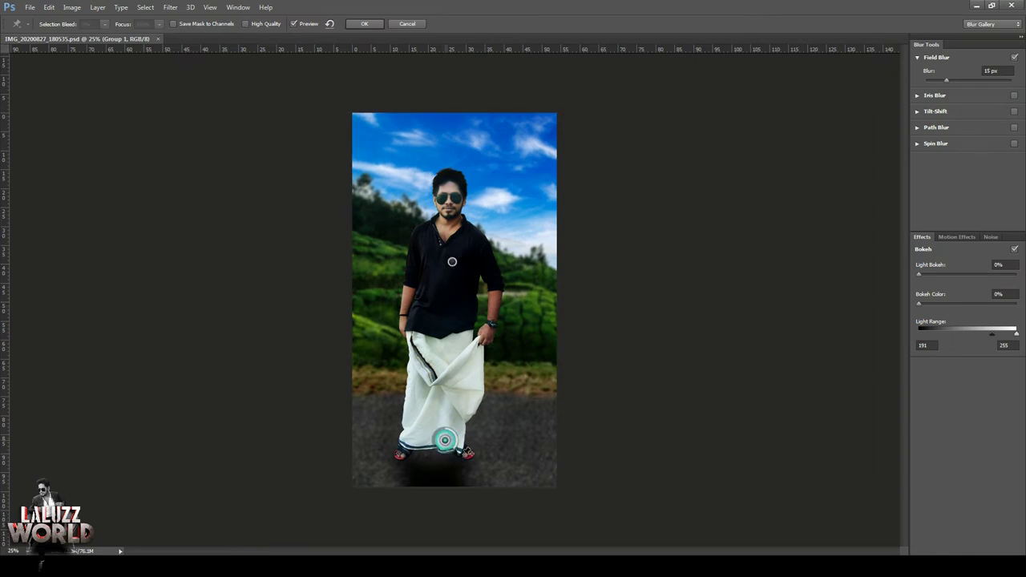
{"action": "left_click_drag", "start_coordinate": [454, 445], "coordinate": [458, 440]}
Step: Add blur pins at the left edge, sky and beside the head, then apply the 15 px blur
{"action": "left_click", "coordinate": [358, 367]}
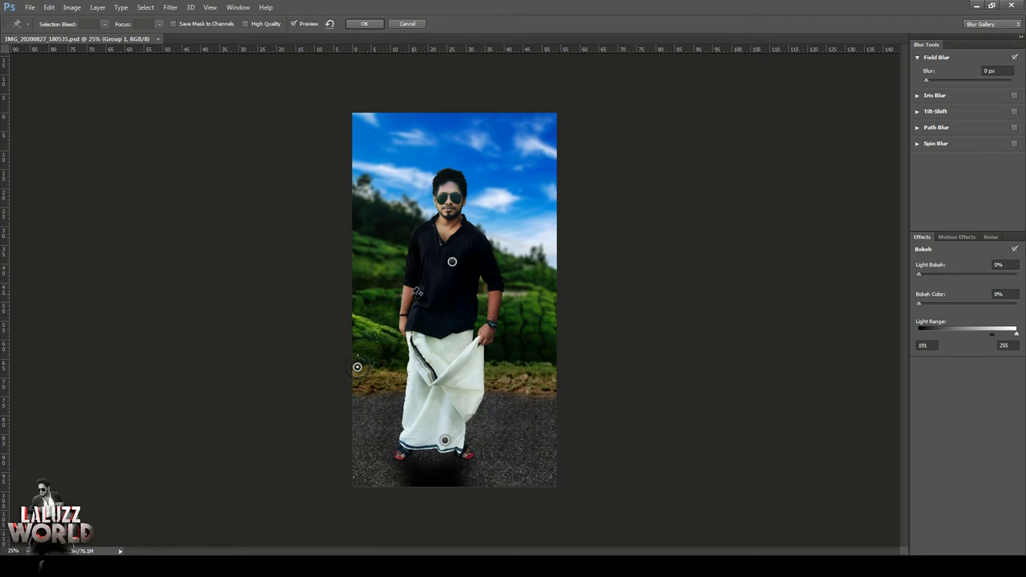
{"action": "left_click_drag", "start_coordinate": [452, 261], "coordinate": [446, 296]}
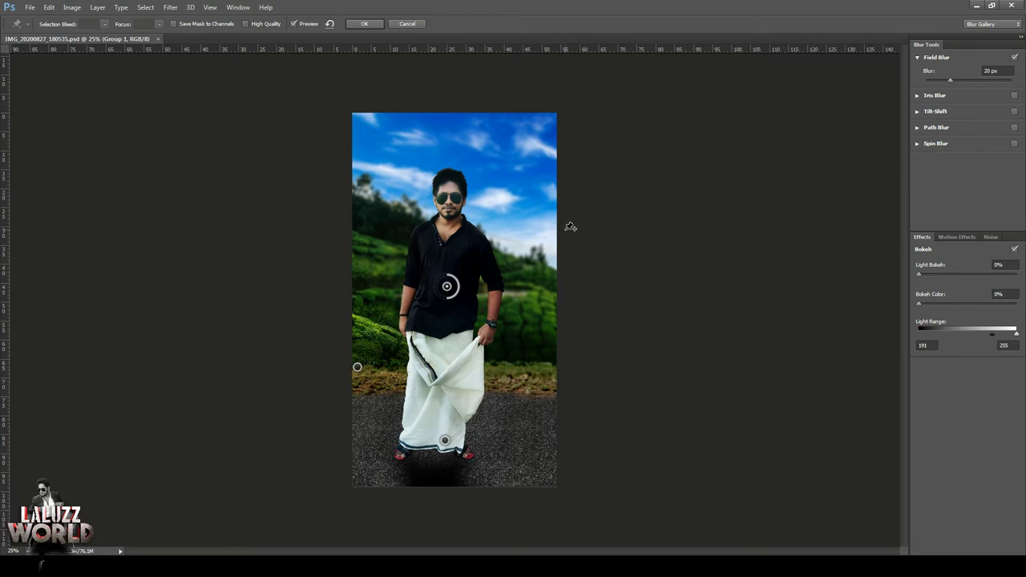
{"action": "left_click", "coordinate": [545, 123]}
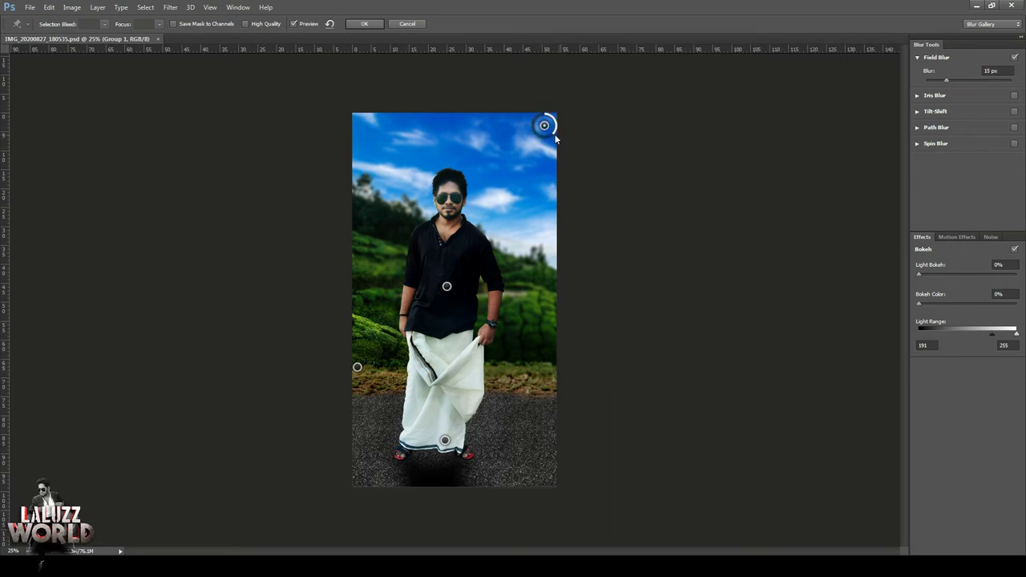
{"action": "left_click_drag", "start_coordinate": [556, 130], "coordinate": [563, 123]}
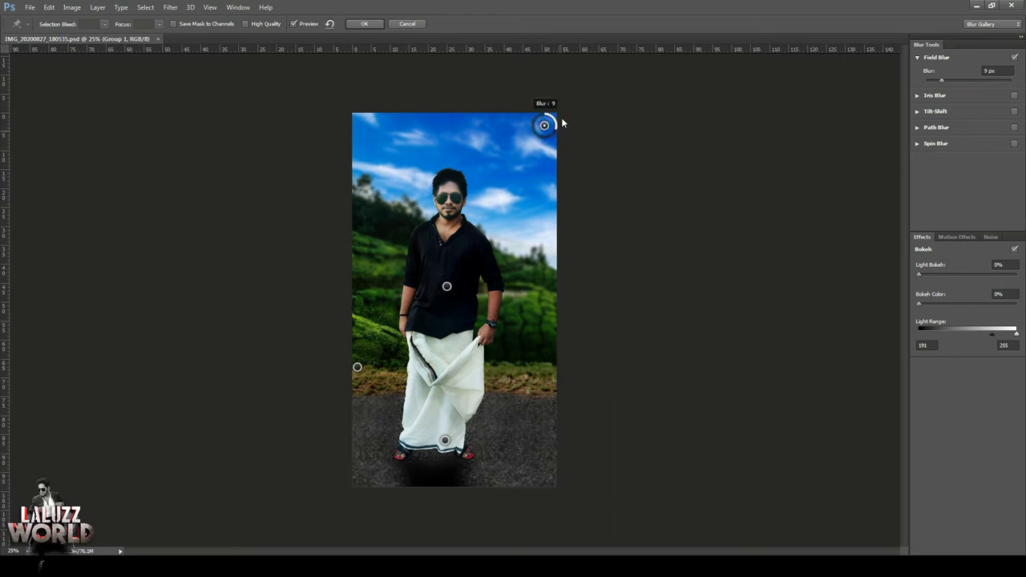
{"action": "left_click", "coordinate": [418, 149]}
{"action": "left_click", "coordinate": [507, 215]}
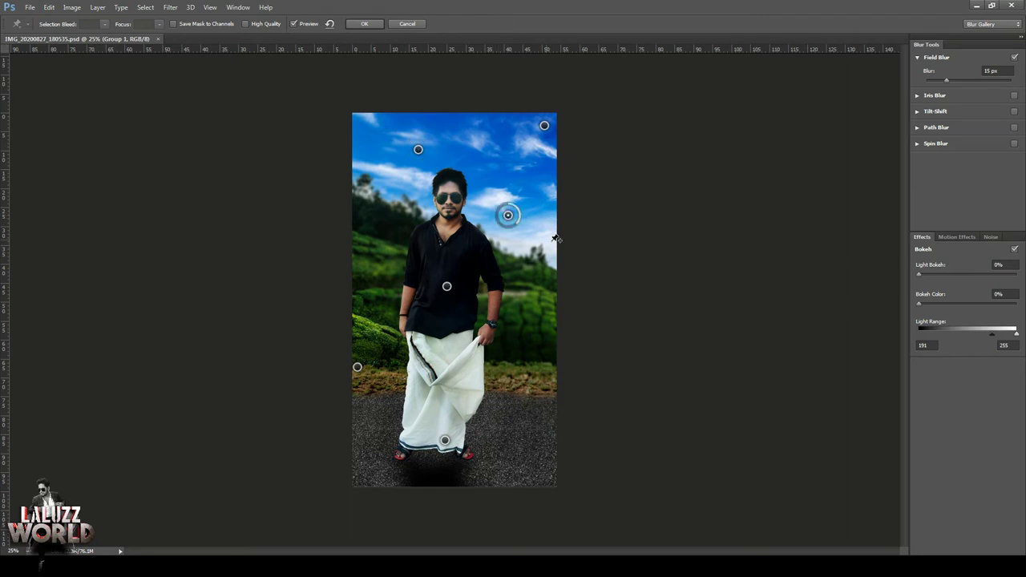
{"action": "left_click", "coordinate": [365, 23]}
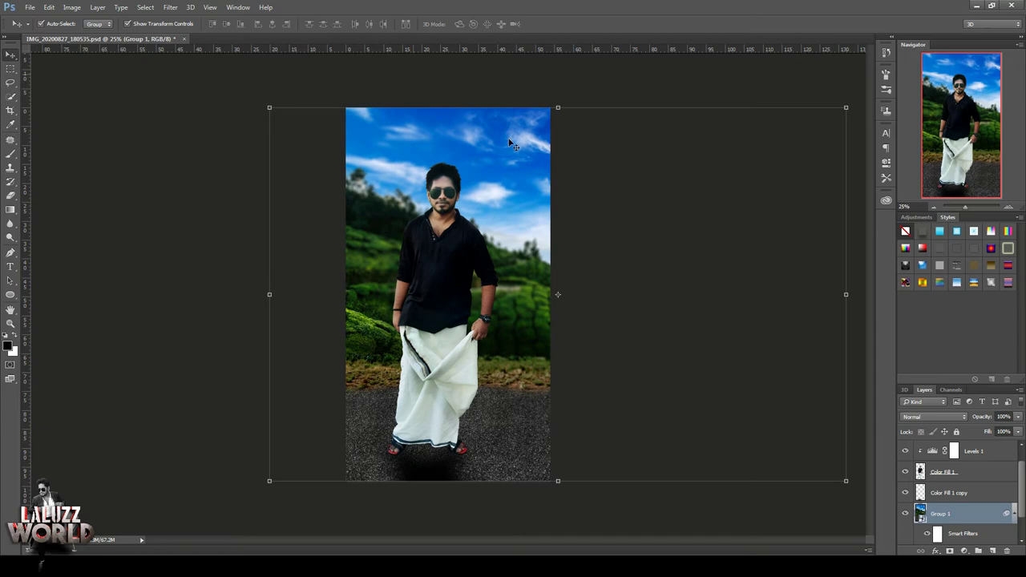
Step: Save, then open the Royal Enfield motorcycle PNG and copy it into the portrait document
{"action": "key", "text": "ctrl+s"}
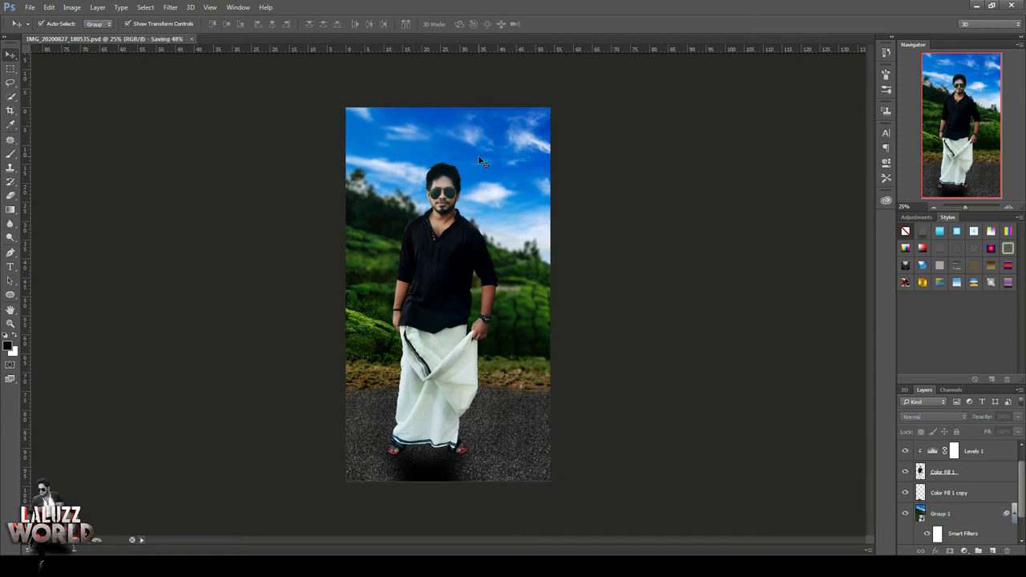
{"action": "left_click", "coordinate": [30, 7]}
{"action": "left_click", "coordinate": [45, 32]}
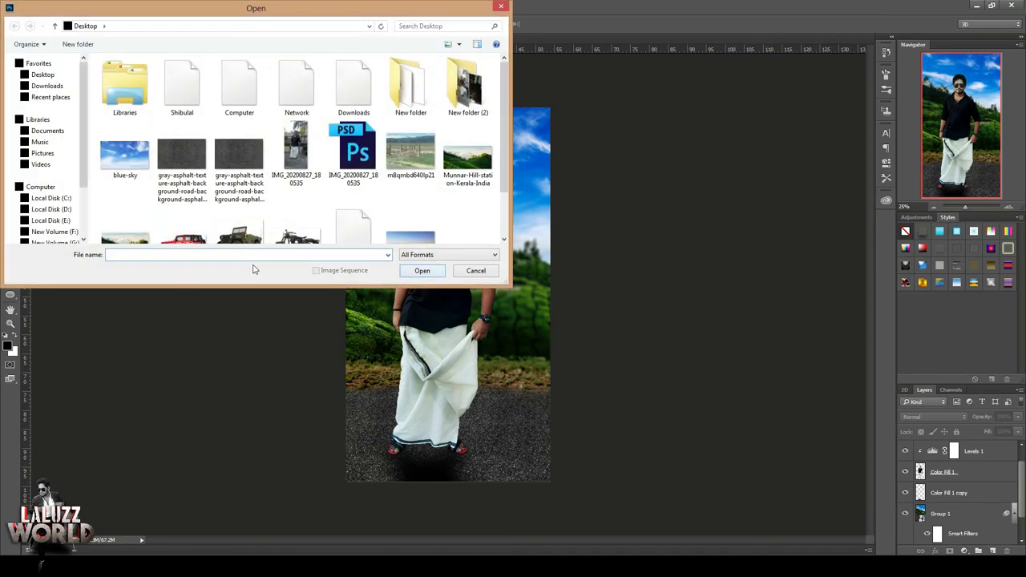
{"action": "left_click", "coordinate": [300, 192]}
{"action": "left_click", "coordinate": [433, 271]}
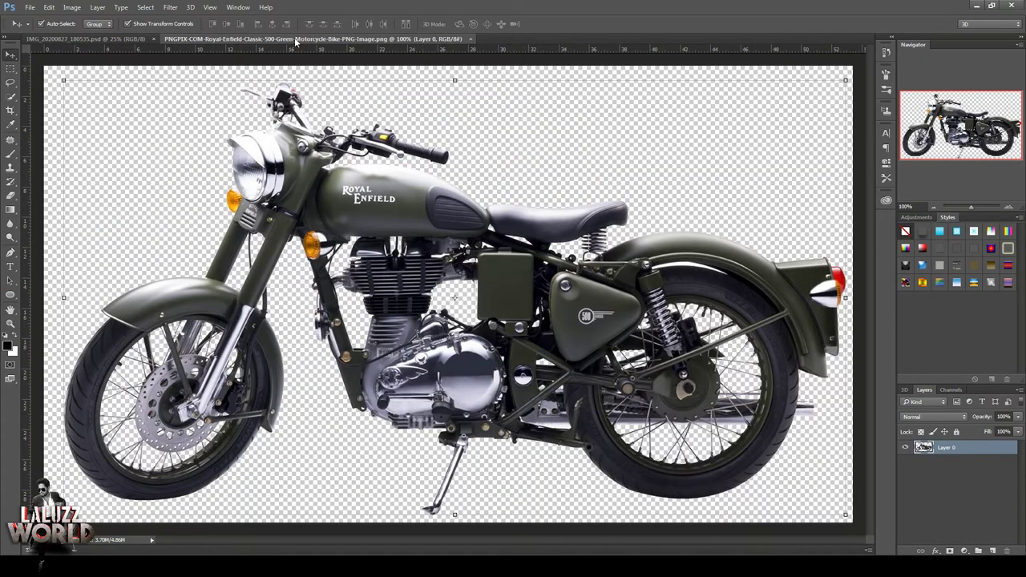
{"action": "mouse_move", "coordinate": [244, 44]}
{"action": "left_mouse_down"}
{"action": "mouse_move", "coordinate": [268, 77]}
{"action": "mouse_move", "coordinate": [616, 96]}
{"action": "left_mouse_up"}
{"action": "left_click_drag", "start_coordinate": [776, 222], "coordinate": [441, 361]}
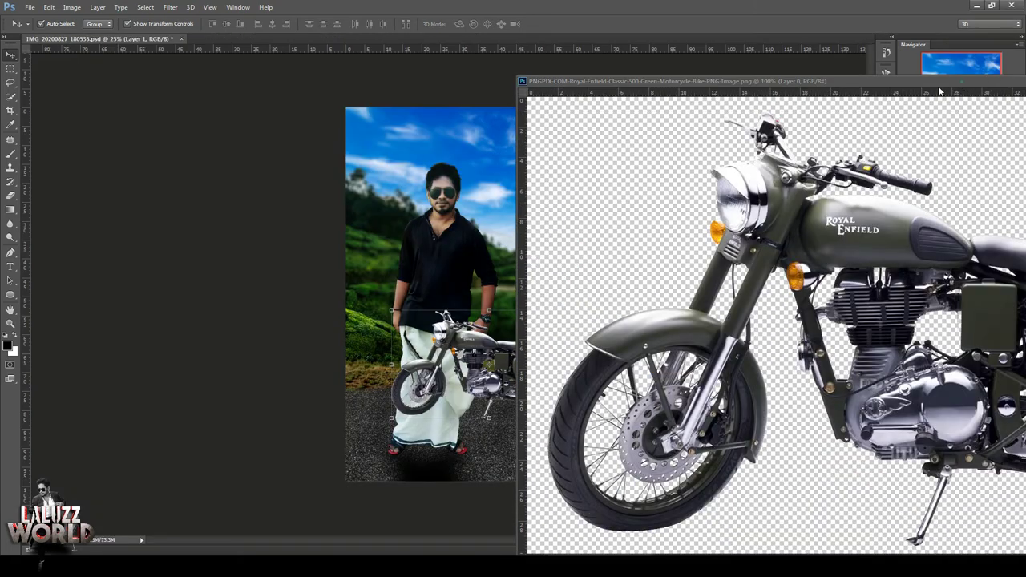
{"action": "left_click_drag", "start_coordinate": [940, 81], "coordinate": [260, 137]}
{"action": "left_click", "coordinate": [664, 133]}
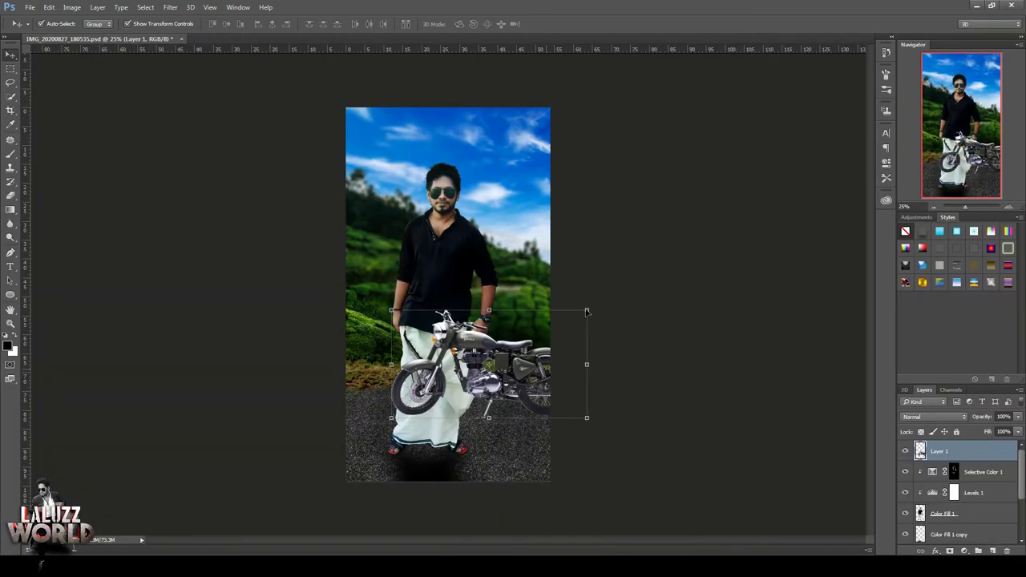
Step: Scale the motorcycle to about 78% and place its layer behind the man
{"action": "mouse_move", "coordinate": [587, 312]}
{"action": "left_mouse_down"}
{"action": "mouse_move", "coordinate": [563, 310]}
{"action": "mouse_move", "coordinate": [694, 235]}
{"action": "left_mouse_up"}
{"action": "left_click_drag", "start_coordinate": [492, 398], "coordinate": [454, 384]}
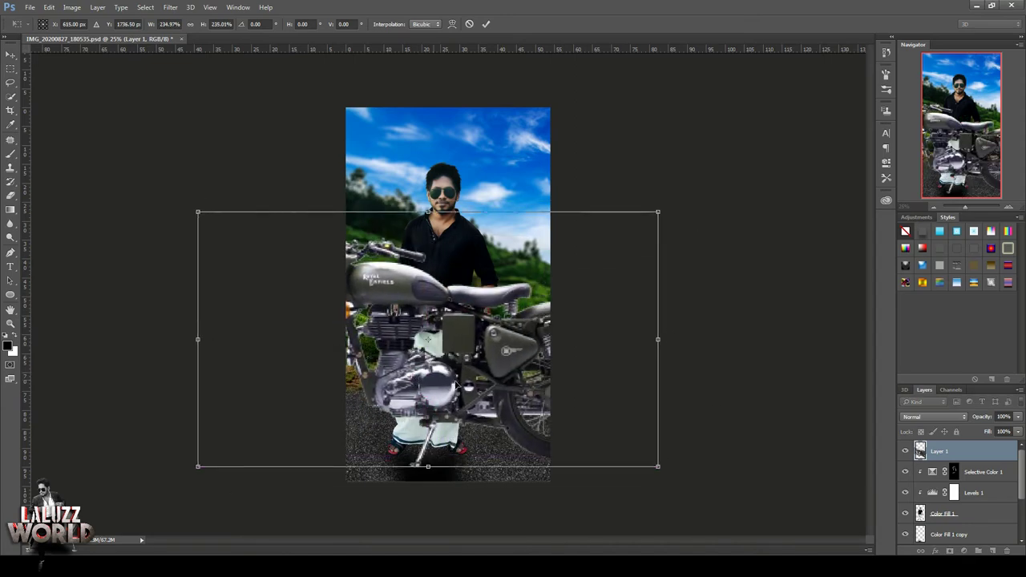
{"action": "key", "text": "Return"}
{"action": "left_click_drag", "start_coordinate": [971, 454], "coordinate": [958, 539]}
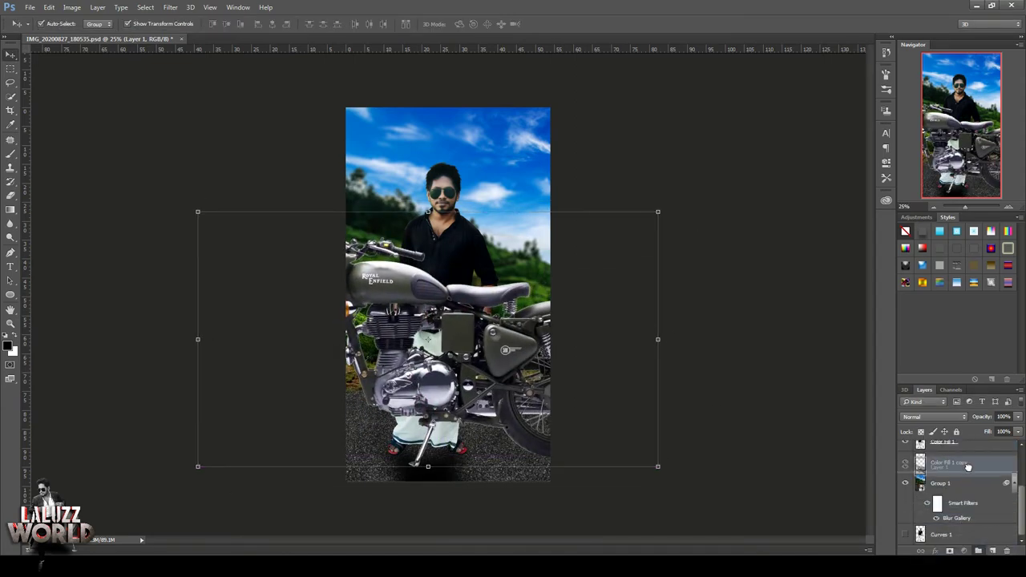
{"action": "left_click_drag", "start_coordinate": [656, 217], "coordinate": [609, 228]}
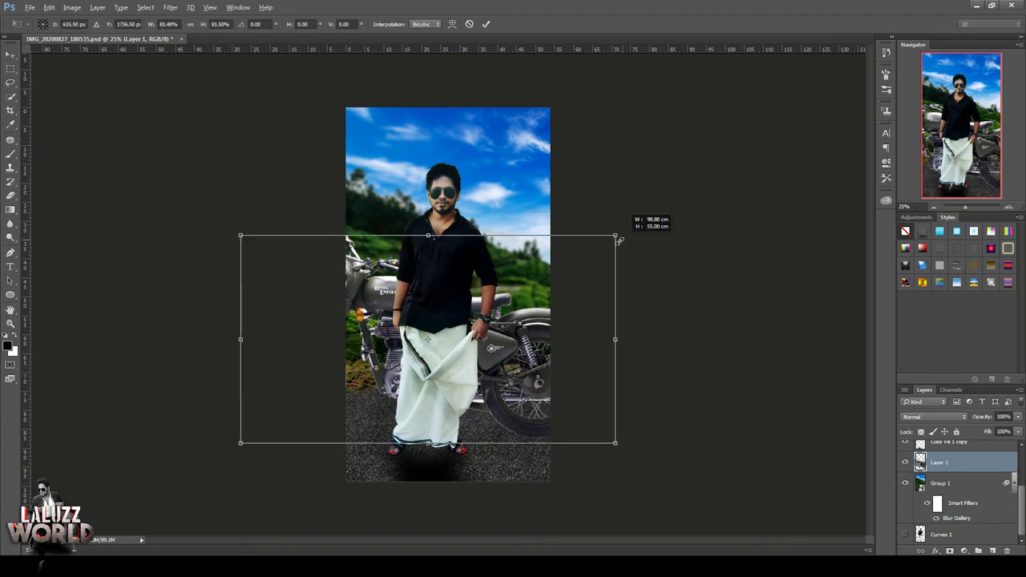
{"action": "left_click_drag", "start_coordinate": [543, 325], "coordinate": [574, 333]}
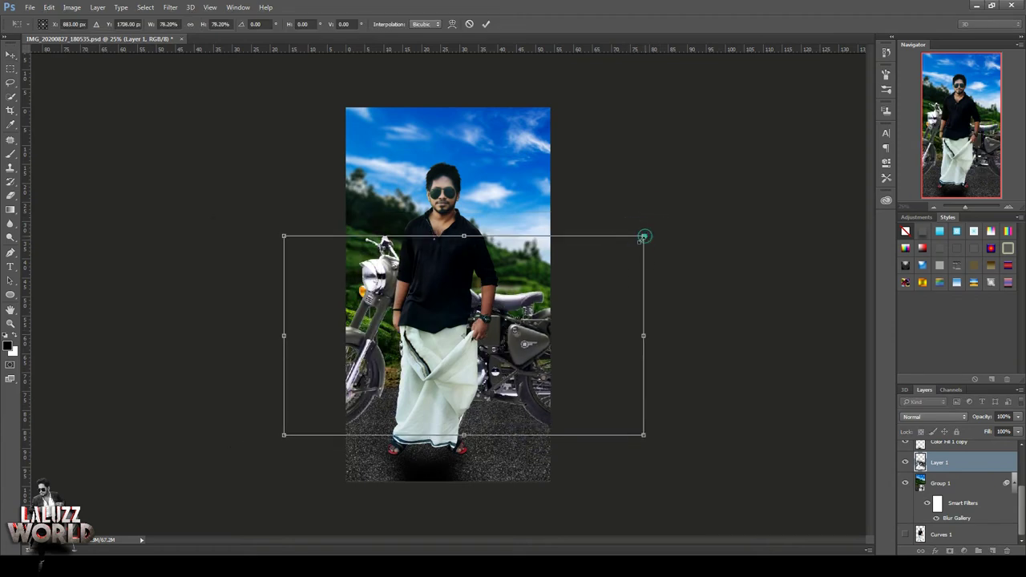
{"action": "left_click_drag", "start_coordinate": [643, 238], "coordinate": [630, 248]}
{"action": "key", "text": "Return"}
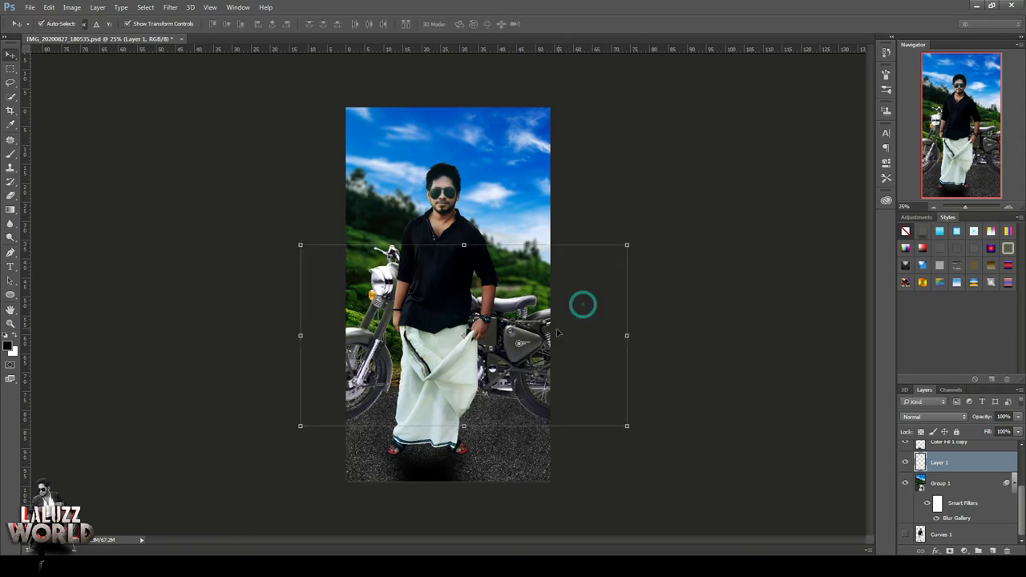
{"action": "left_click_drag", "start_coordinate": [582, 303], "coordinate": [520, 319]}
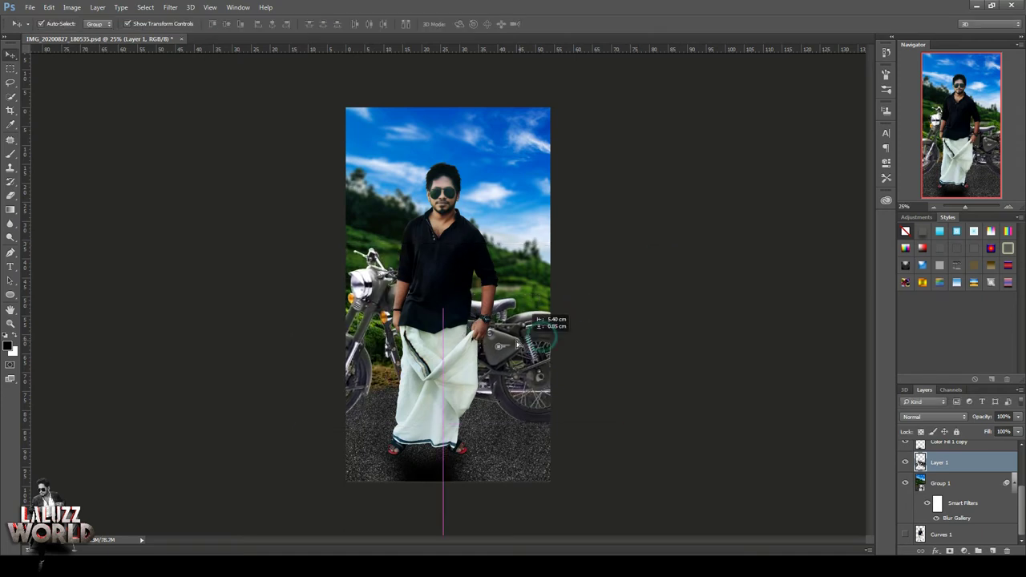
{"action": "left_click", "coordinate": [659, 305]}
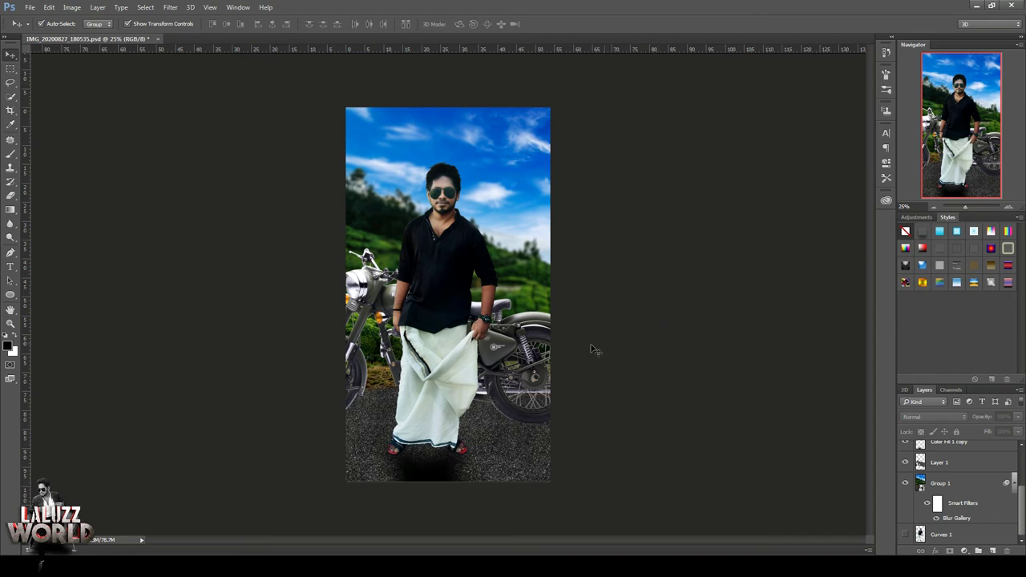
Step: Clip a Levels layer to the motorcycle (midtones 0.93, output white 189), then add Curves
{"action": "left_click", "coordinate": [968, 473]}
{"action": "left_click", "coordinate": [964, 550]}
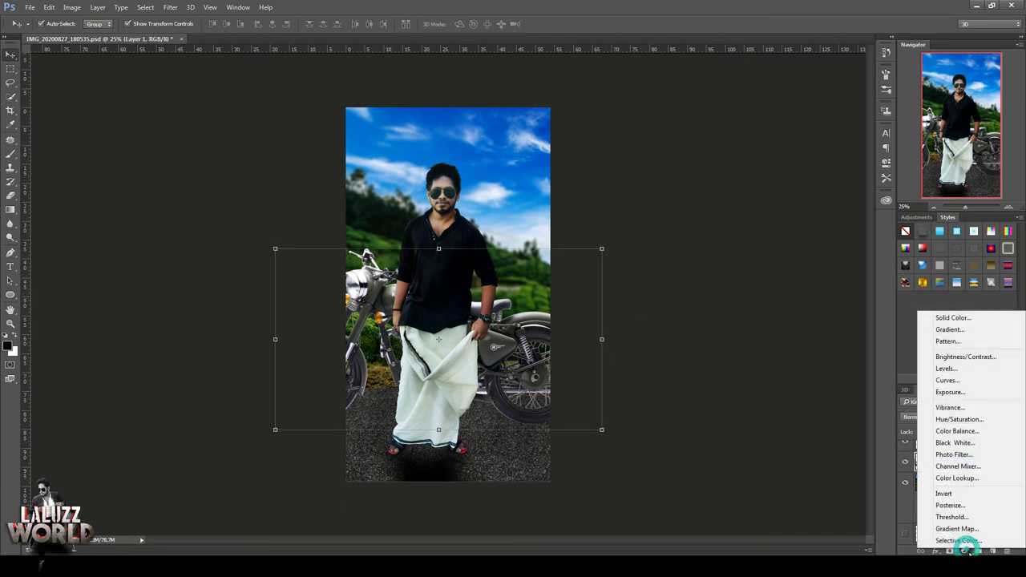
{"action": "left_click", "coordinate": [942, 380]}
{"action": "left_click", "coordinate": [791, 326]}
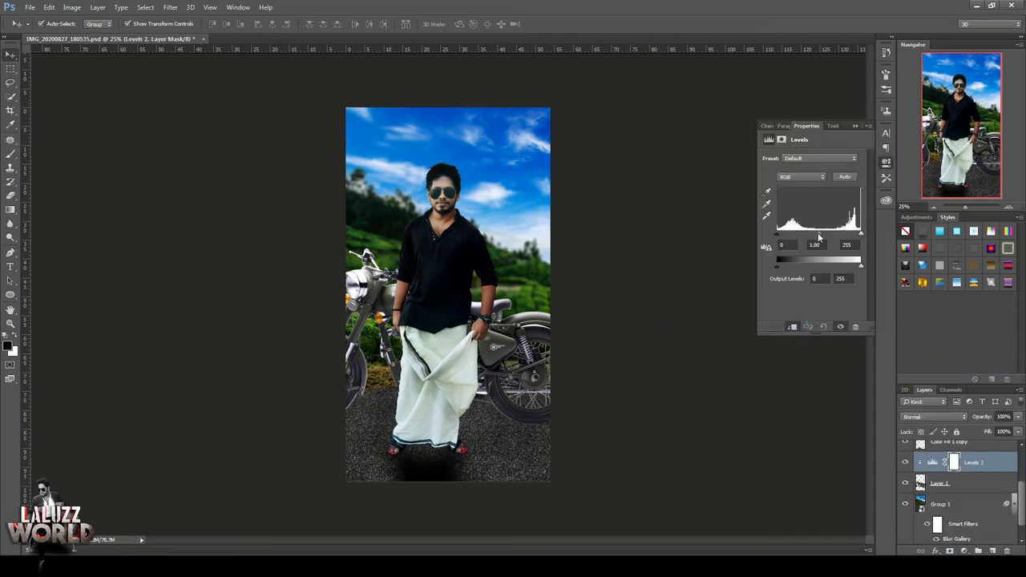
{"action": "left_click_drag", "start_coordinate": [818, 232], "coordinate": [823, 234]}
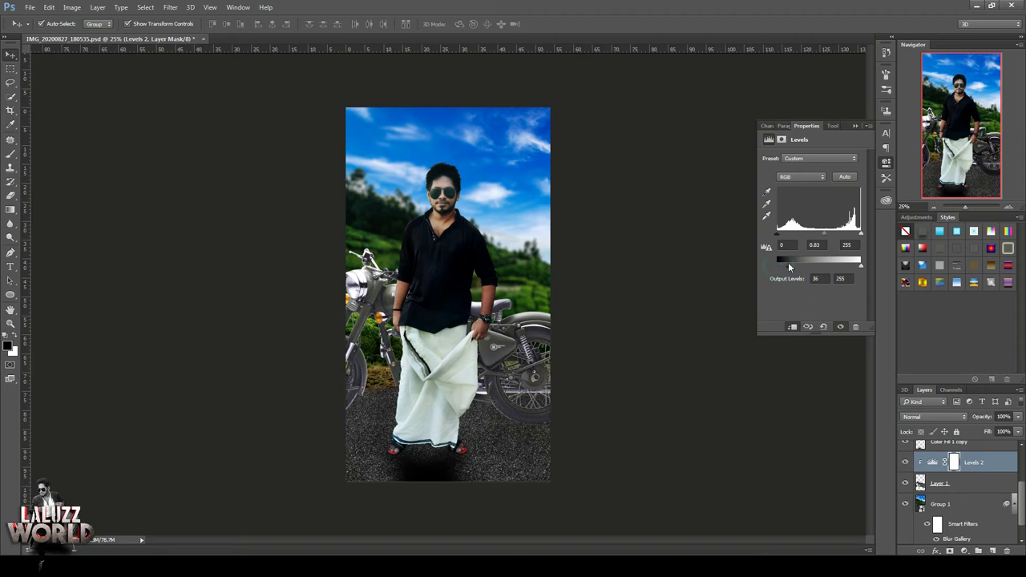
{"action": "left_click_drag", "start_coordinate": [860, 265], "coordinate": [839, 265]}
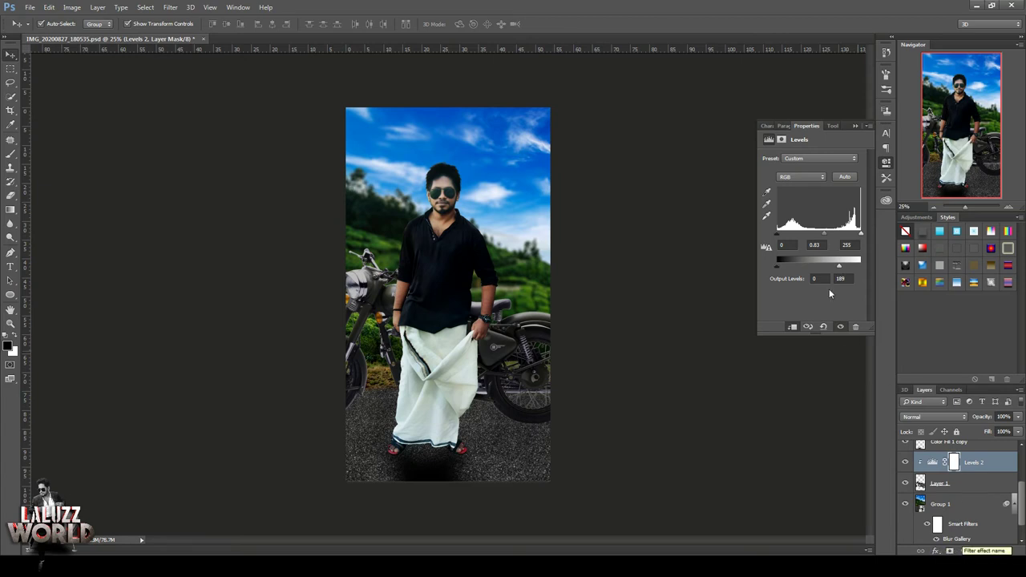
{"action": "left_click_drag", "start_coordinate": [825, 234], "coordinate": [821, 236]}
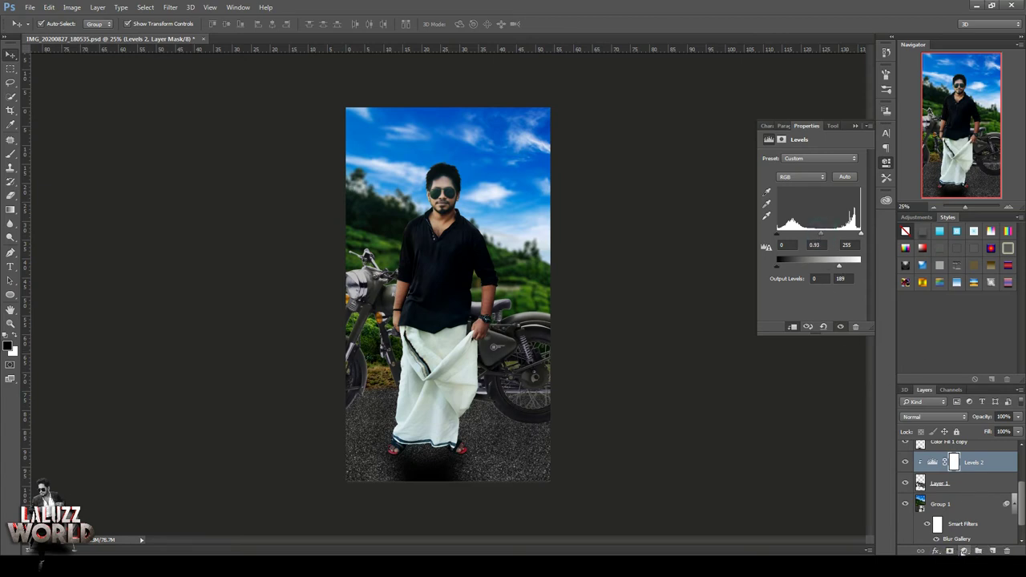
{"action": "left_click", "coordinate": [965, 550]}
{"action": "left_click", "coordinate": [934, 377]}
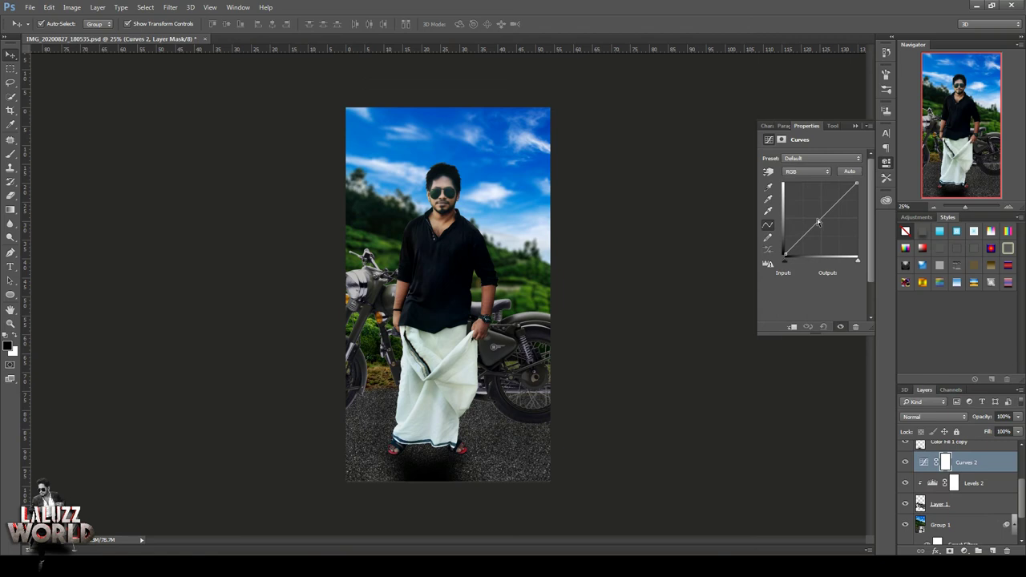
Step: Clip Curves 2 to the motorcycle, lift RGB 123→132 and lower red and green curves
{"action": "left_click", "coordinate": [793, 326]}
{"action": "left_click", "coordinate": [793, 326]}
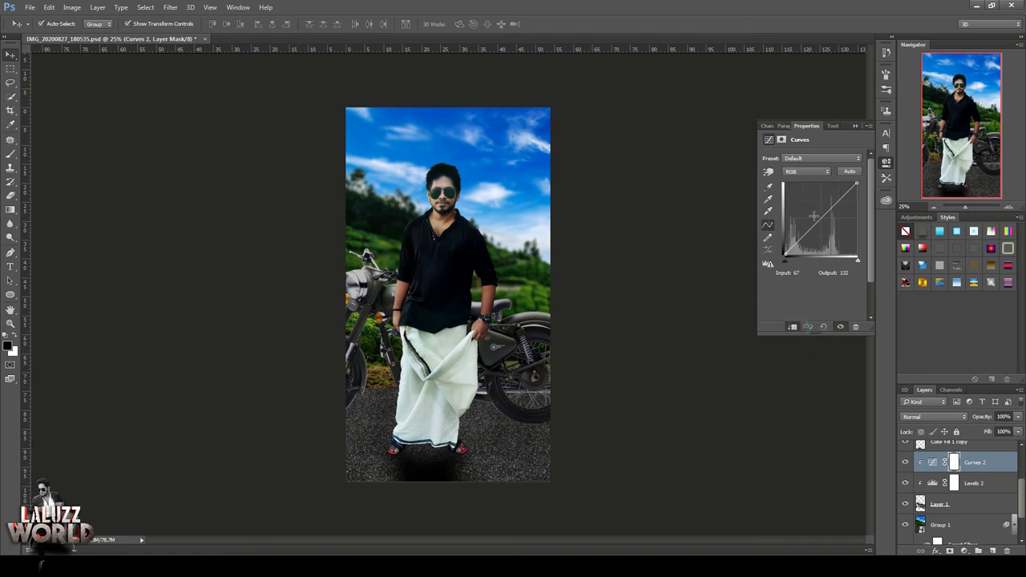
{"action": "left_click_drag", "start_coordinate": [814, 215], "coordinate": [820, 217]}
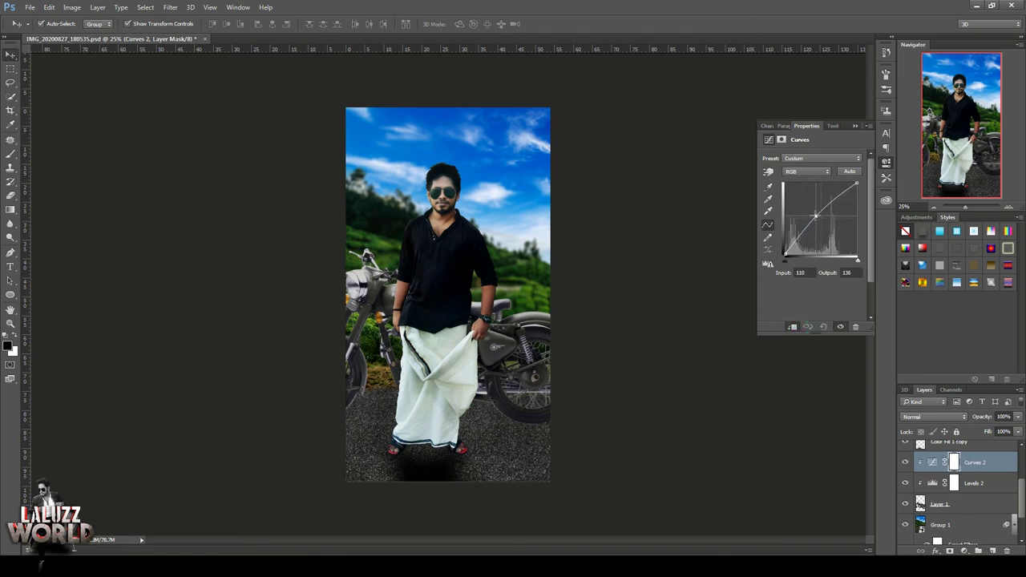
{"action": "left_click", "coordinate": [819, 171]}
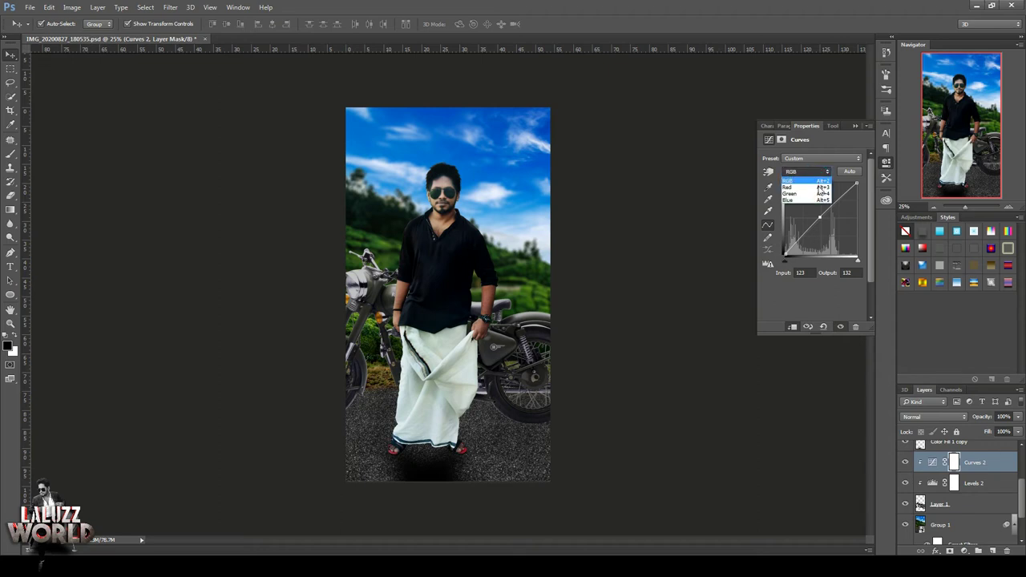
{"action": "left_click", "coordinate": [807, 172]}
{"action": "left_click_drag", "start_coordinate": [817, 218], "coordinate": [826, 214]}
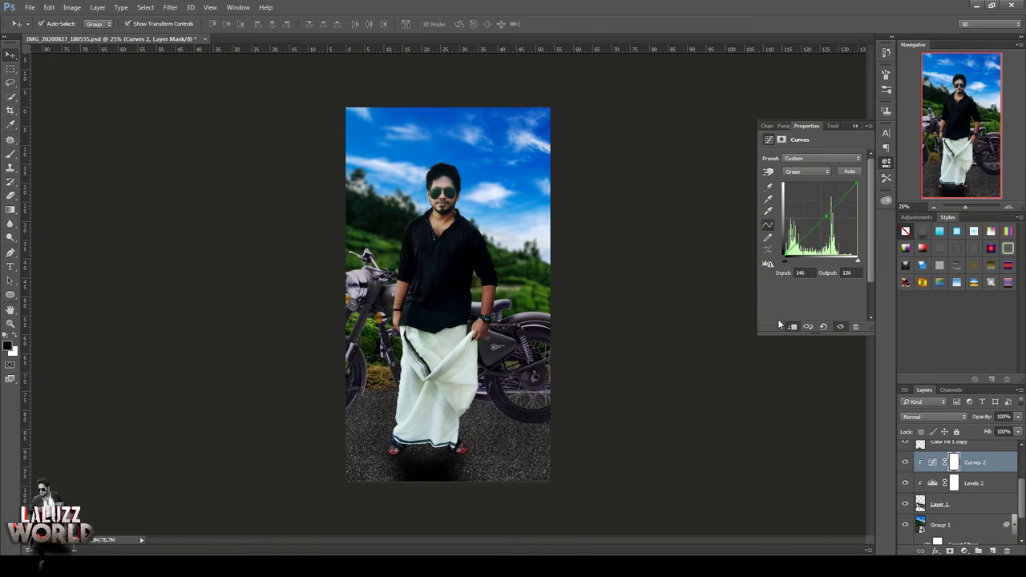
{"action": "left_click", "coordinate": [885, 161]}
Step: Add a motorcycle-clipped Exposure layer with exposure +0.45 and gamma correction 0.85
{"action": "left_click", "coordinate": [964, 551]}
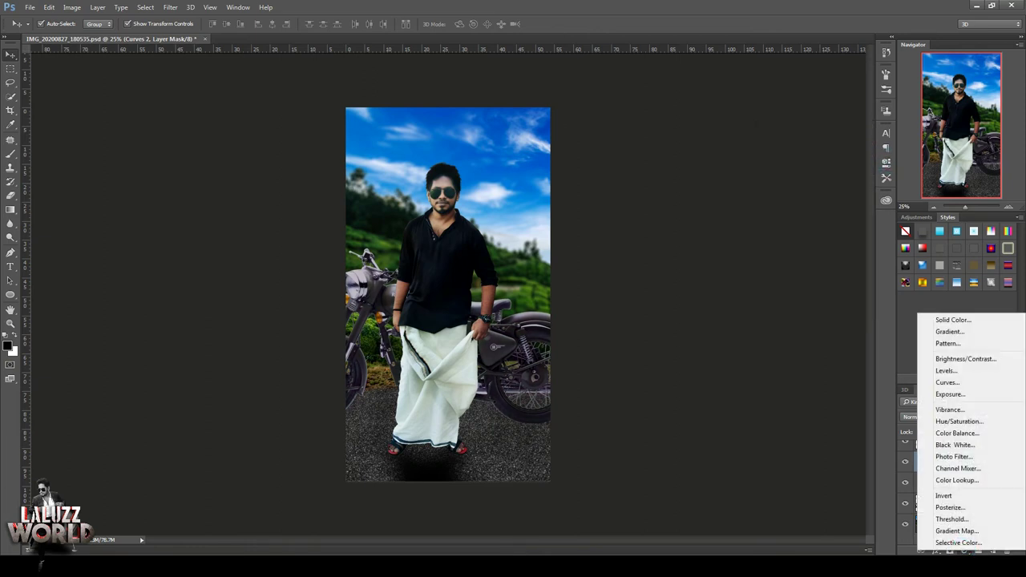
{"action": "left_click", "coordinate": [966, 394]}
{"action": "left_click_drag", "start_coordinate": [811, 186], "coordinate": [814, 188]}
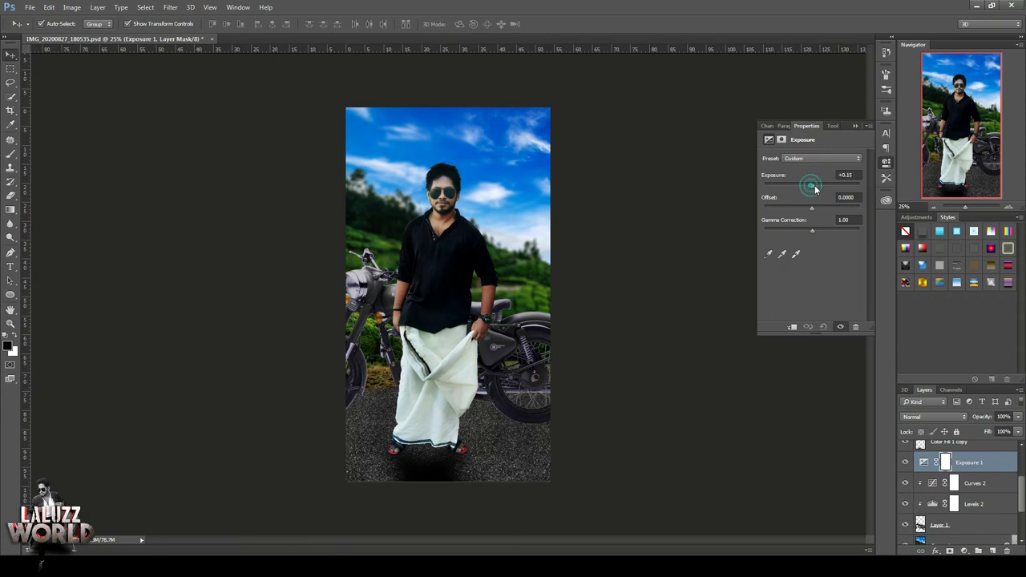
{"action": "left_click", "coordinate": [791, 326]}
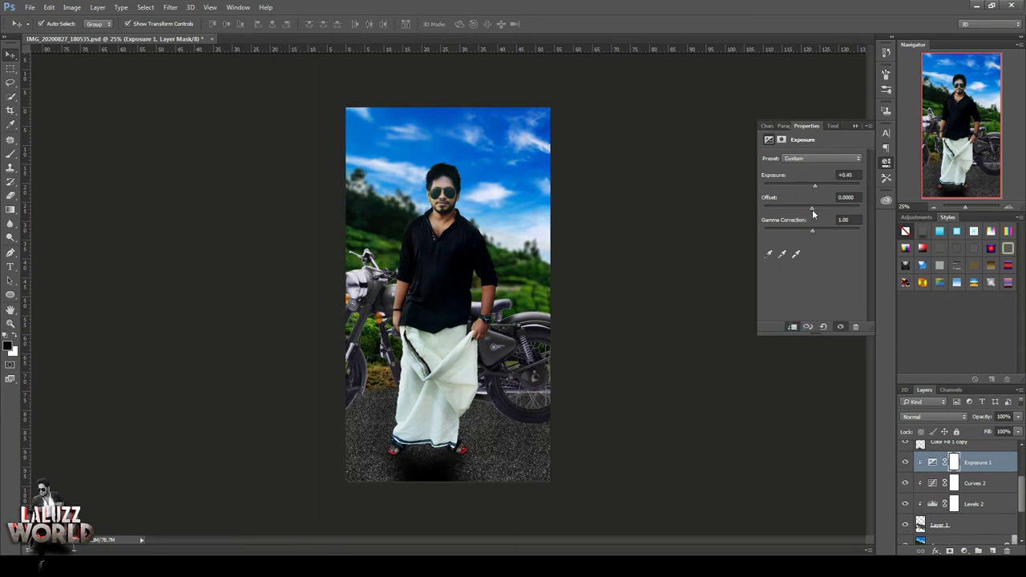
{"action": "left_click_drag", "start_coordinate": [811, 229], "coordinate": [818, 230]}
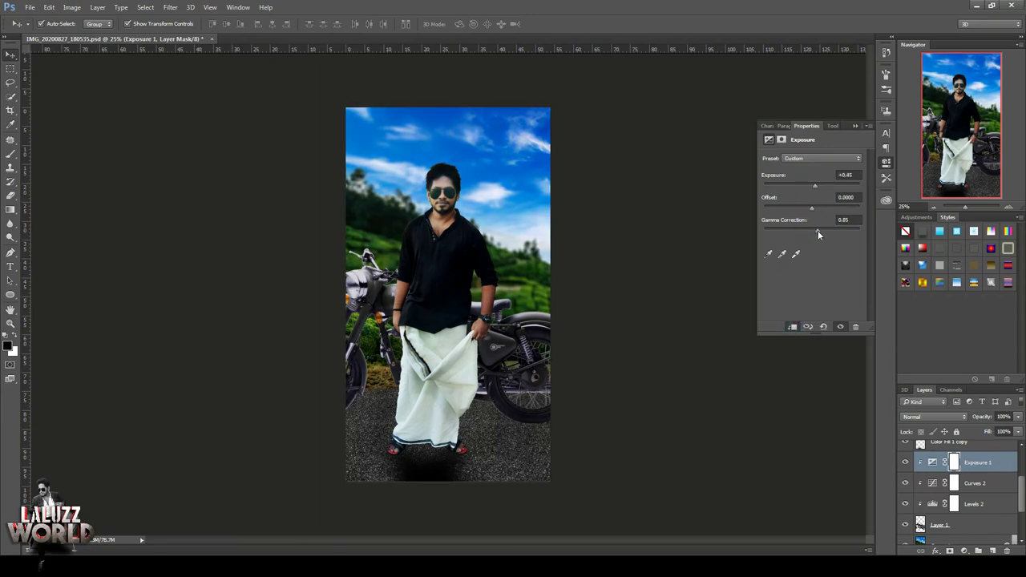
{"action": "left_click", "coordinate": [886, 165]}
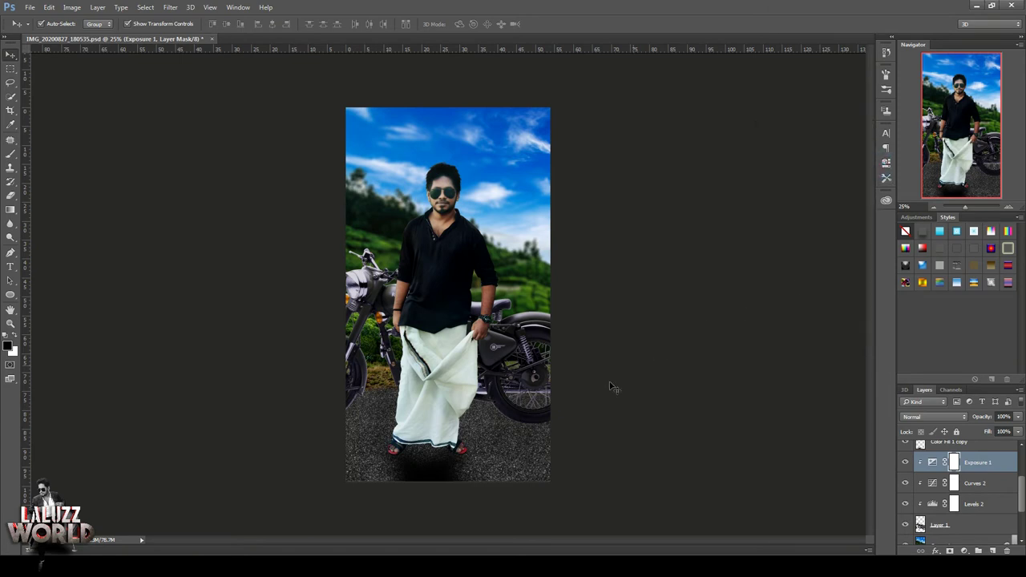
Step: Merge Layer 1 with its Levels, Curves and Exposure adjustments into one layer
{"action": "left_click", "coordinate": [979, 523], "text": "shift"}
{"action": "right_click", "coordinate": [979, 524]}
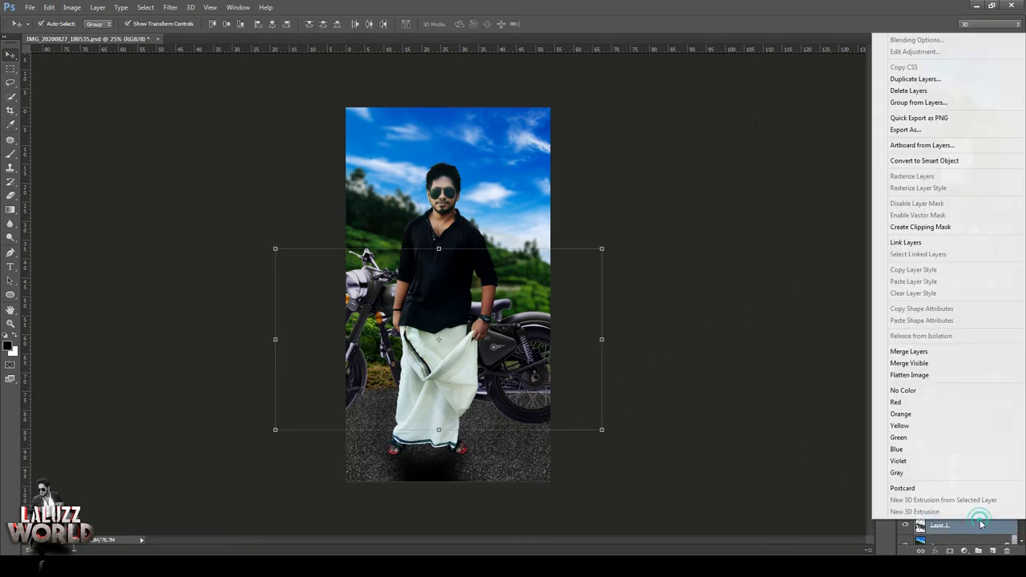
{"action": "left_click", "coordinate": [922, 353]}
Step: Darken the merged motorcycle to exposure -0.15 and adjust clarity in Camera Raw
{"action": "left_click", "coordinate": [169, 8]}
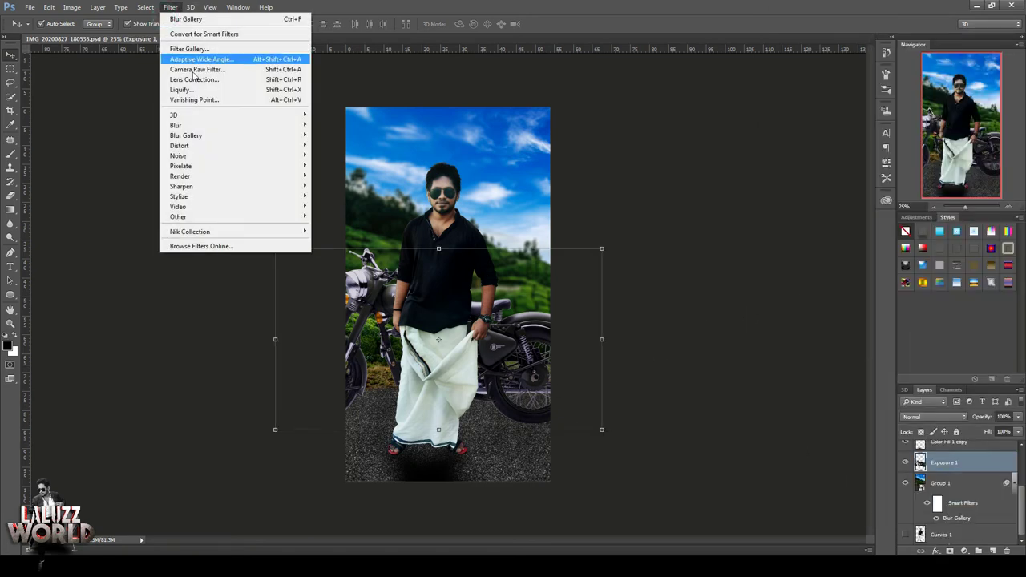
{"action": "left_click", "coordinate": [201, 75]}
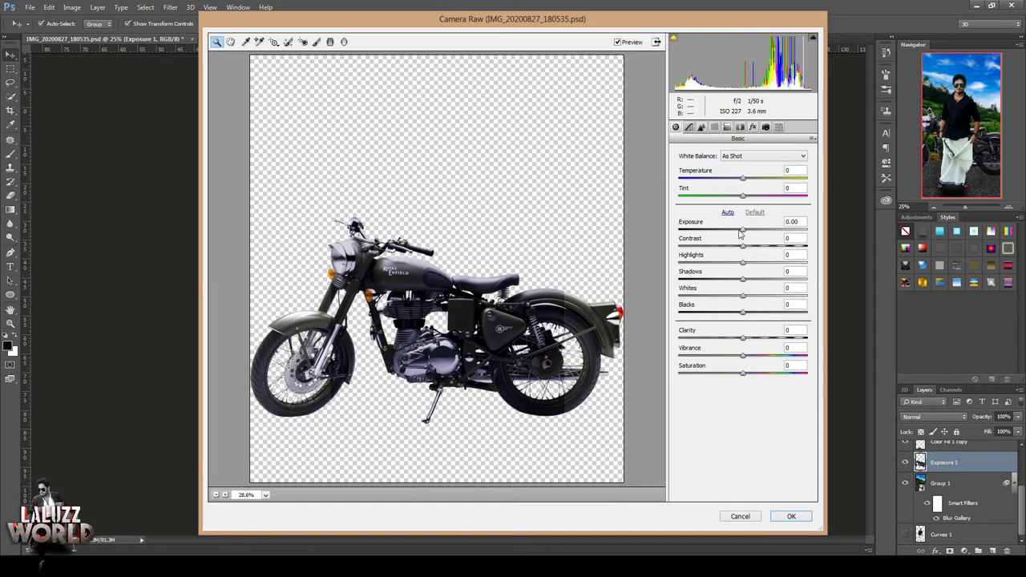
{"action": "left_click_drag", "start_coordinate": [742, 231], "coordinate": [751, 246]}
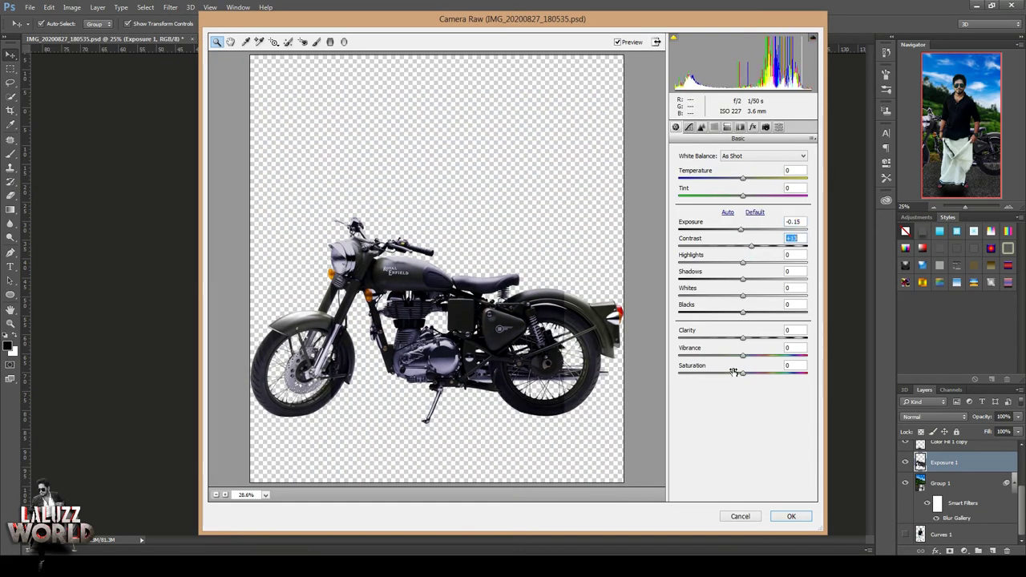
{"action": "left_click_drag", "start_coordinate": [744, 338], "coordinate": [753, 338]}
{"action": "left_click", "coordinate": [786, 518]}
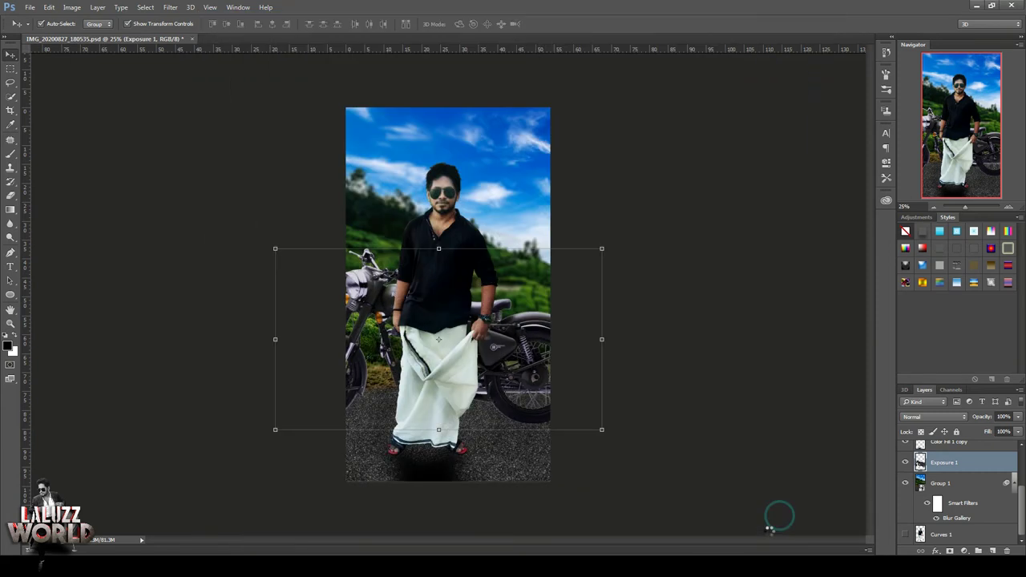
{"action": "left_click", "coordinate": [655, 205]}
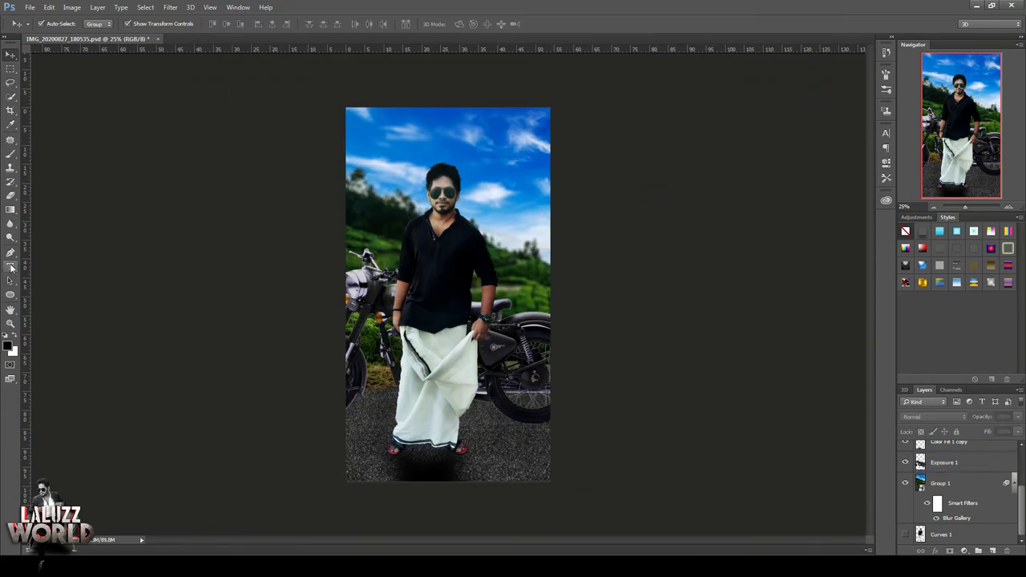
Step: Paint a black blob on a new layer and stretch it into a flat shadow under the motorcycle
{"action": "left_click", "coordinate": [10, 153]}
{"action": "left_click", "coordinate": [966, 467]}
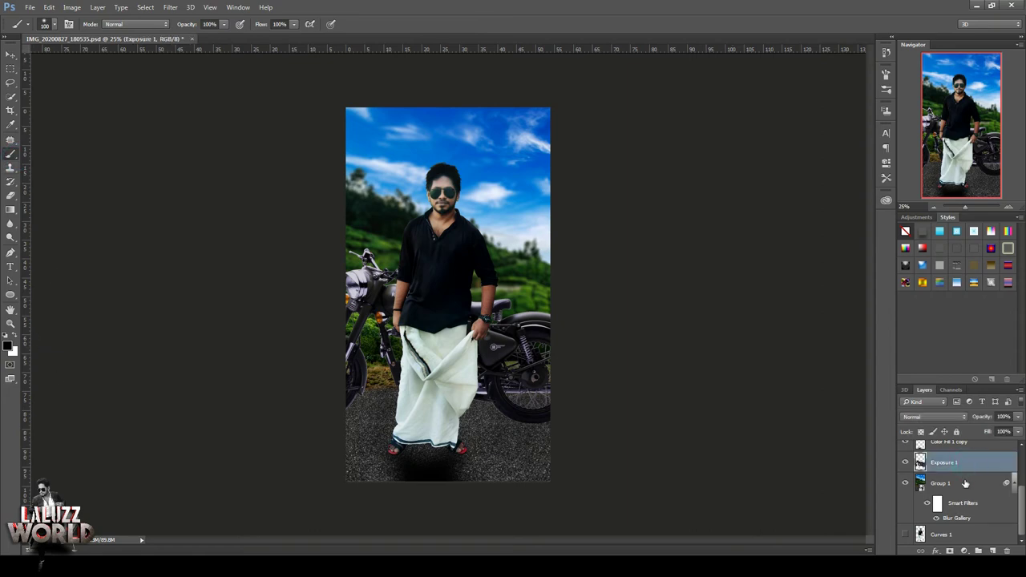
{"action": "left_click", "coordinate": [992, 551], "text": "ctrl"}
{"action": "left_click", "coordinate": [505, 435]}
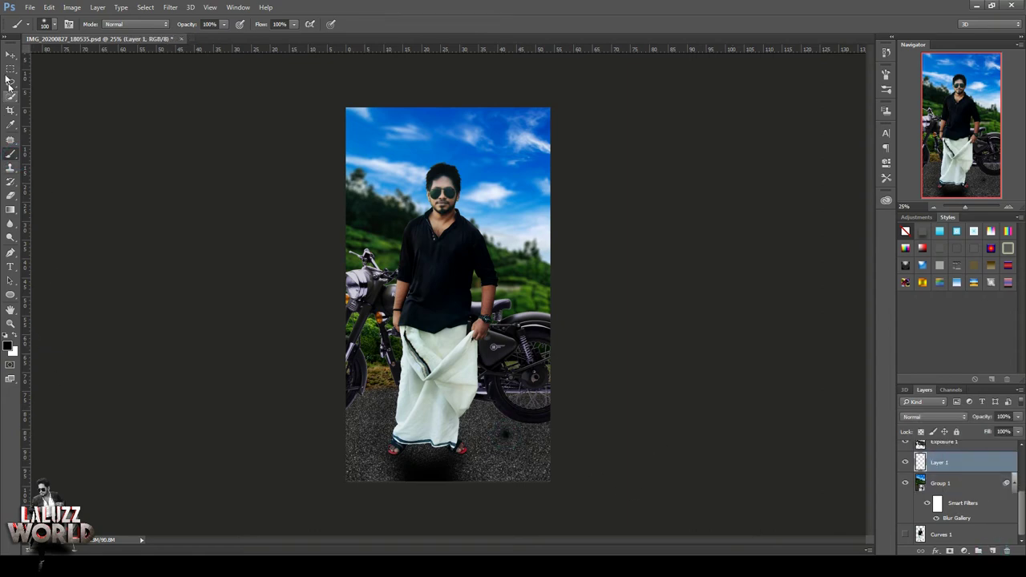
{"action": "left_click", "coordinate": [10, 55]}
{"action": "mouse_move", "coordinate": [523, 436]}
{"action": "left_mouse_down"}
{"action": "mouse_move", "coordinate": [622, 426]}
{"action": "mouse_move", "coordinate": [699, 433]}
{"action": "left_mouse_up"}
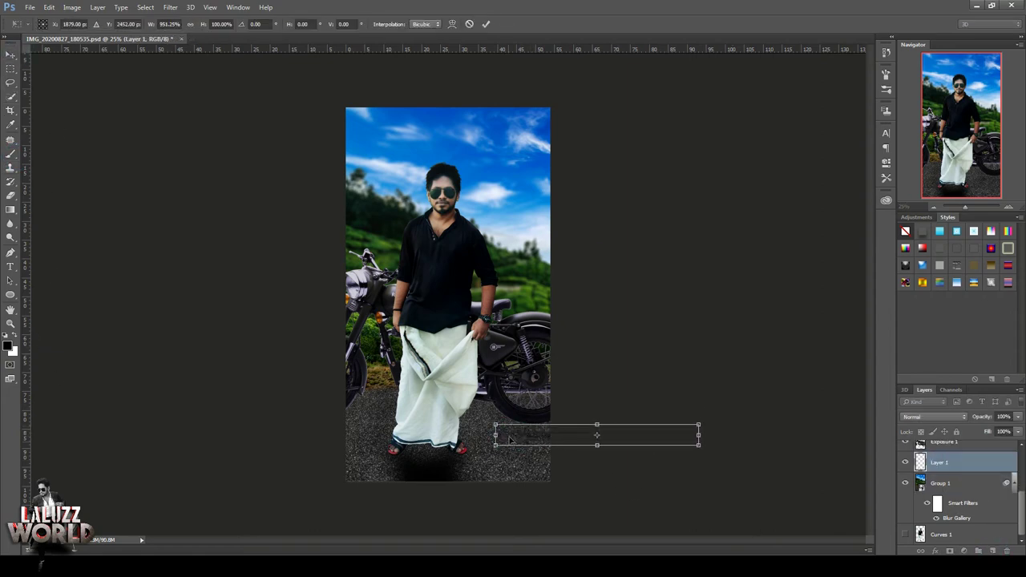
{"action": "mouse_move", "coordinate": [588, 433]}
{"action": "left_mouse_down"}
{"action": "mouse_move", "coordinate": [494, 426]}
{"action": "mouse_move", "coordinate": [534, 436]}
{"action": "left_mouse_up"}
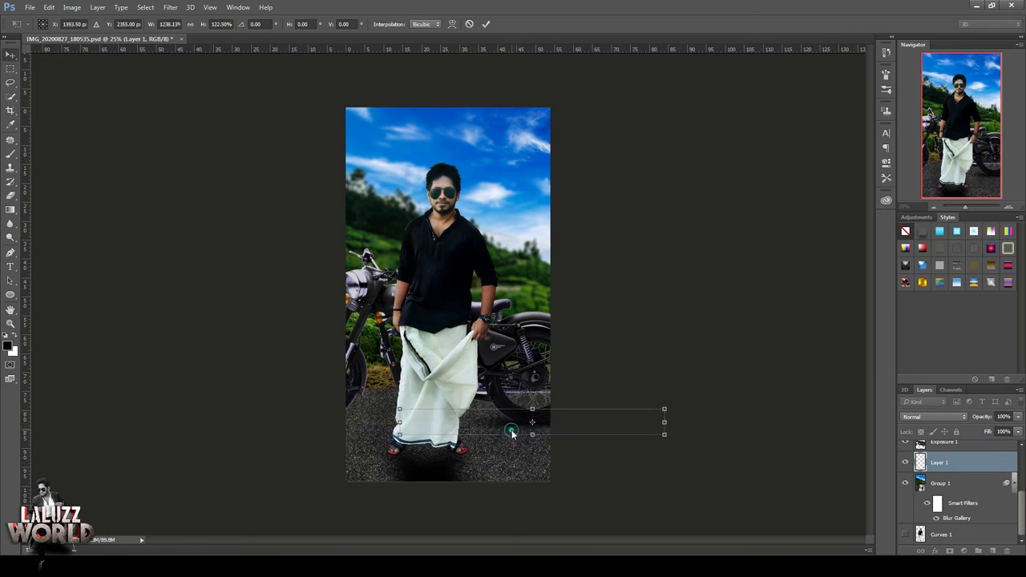
{"action": "key", "text": "Return"}
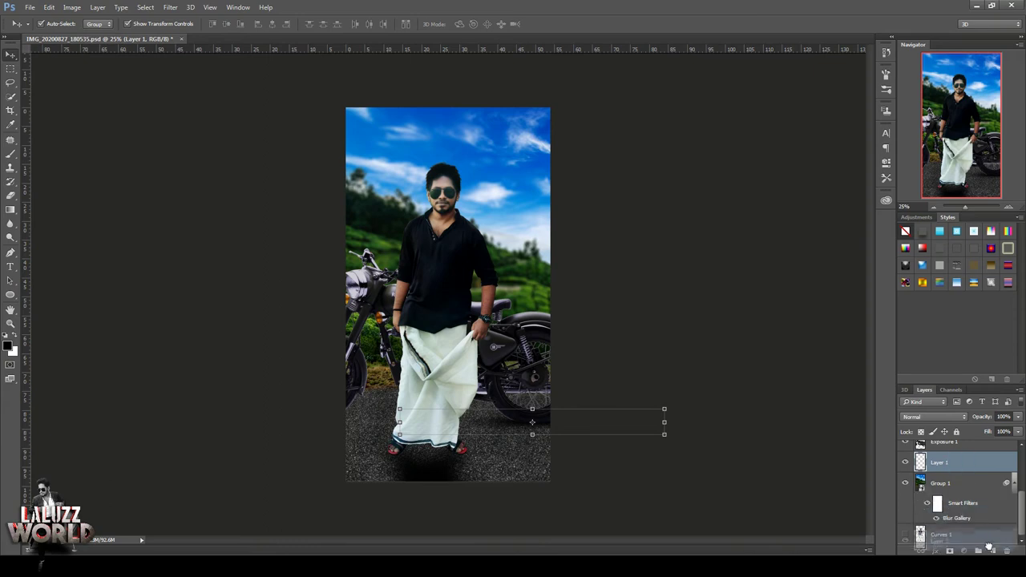
Step: Duplicate the shadow, move the copy left under the man and widen it
{"action": "key", "text": "ctrl+j"}
{"action": "key", "text": "ctrl+t"}
{"action": "left_click_drag", "start_coordinate": [497, 423], "coordinate": [280, 419]}
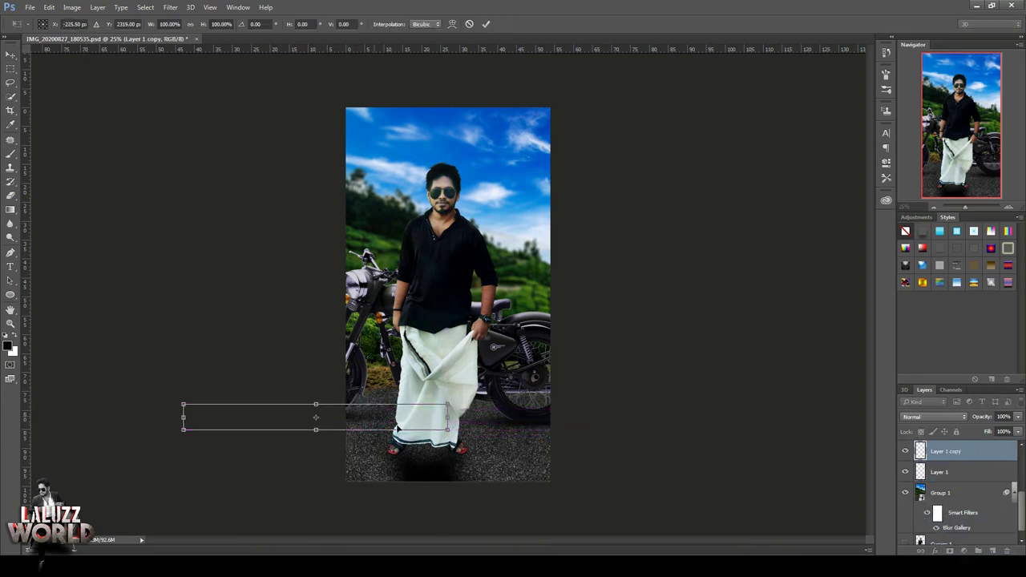
{"action": "left_click_drag", "start_coordinate": [447, 417], "coordinate": [487, 417]}
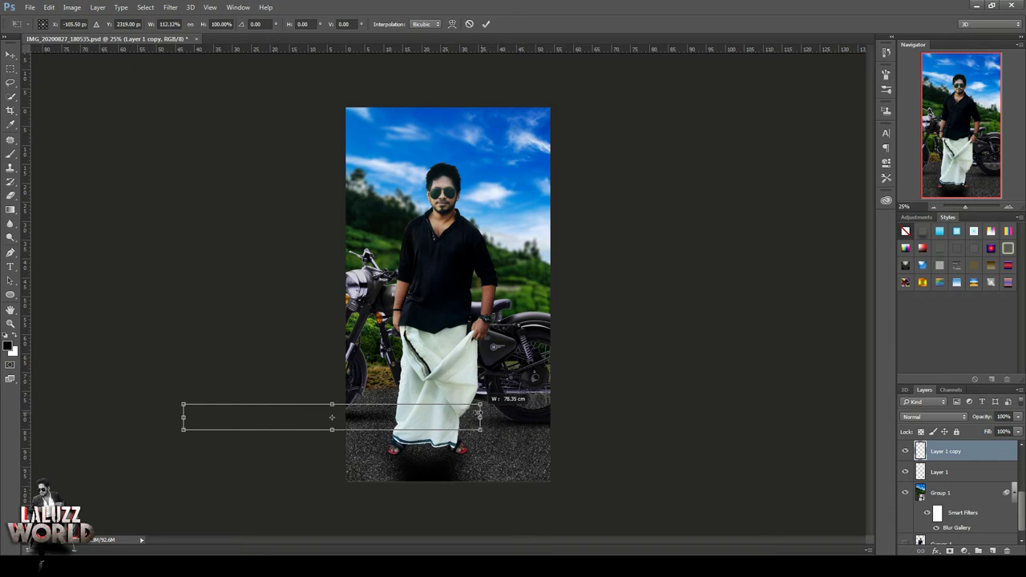
{"action": "double_click", "coordinate": [362, 415]}
{"action": "left_click", "coordinate": [710, 280]}
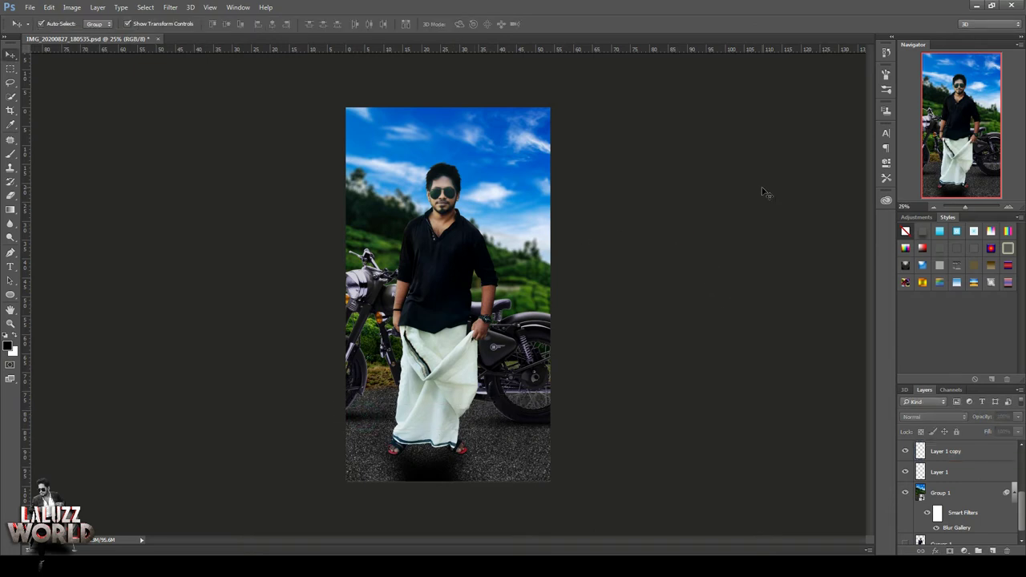
Step: Add an empty Layer 2 just above Group 1
{"action": "scroll", "coordinate": [990, 505], "scroll_direction": "down", "scroll_amount": 1}
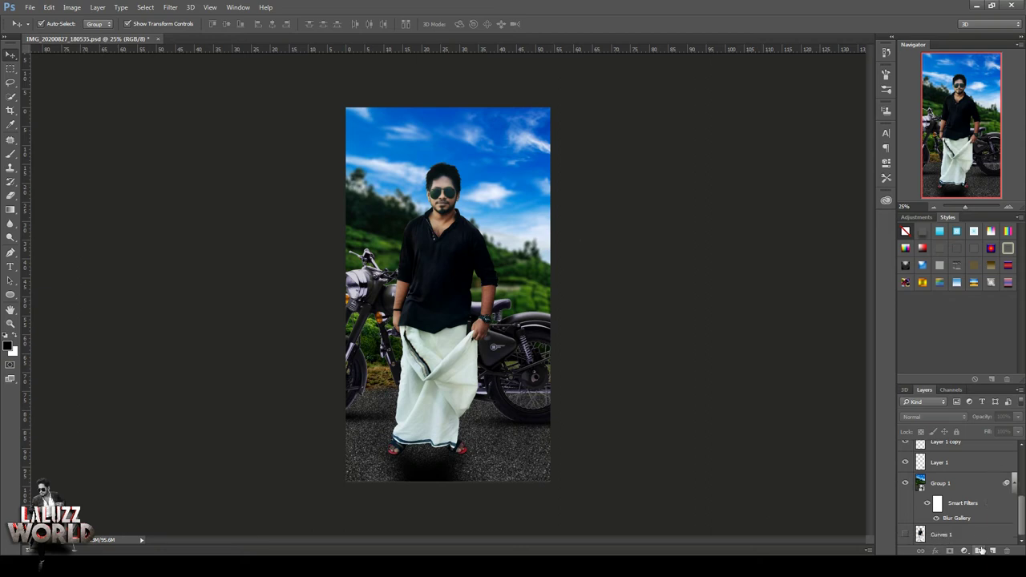
{"action": "left_click", "coordinate": [974, 479]}
{"action": "left_click", "coordinate": [992, 551]}
Step: Save the document and browse the Brush tool's preset list
{"action": "key", "text": "ctrl+s"}
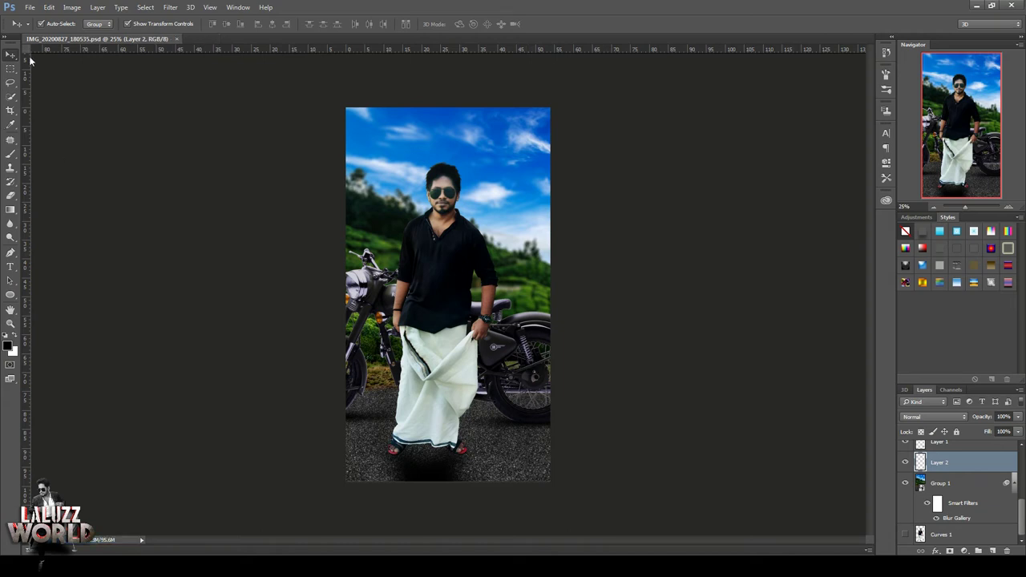
{"action": "left_click", "coordinate": [10, 153]}
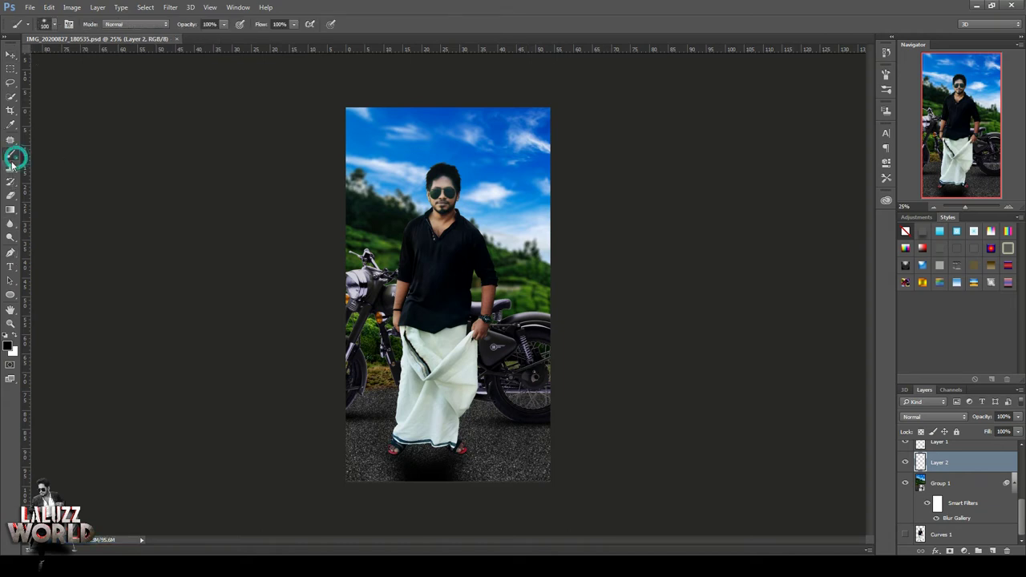
{"action": "left_click", "coordinate": [50, 24]}
{"action": "scroll", "coordinate": [92, 175], "scroll_direction": "down", "scroll_amount": 3}
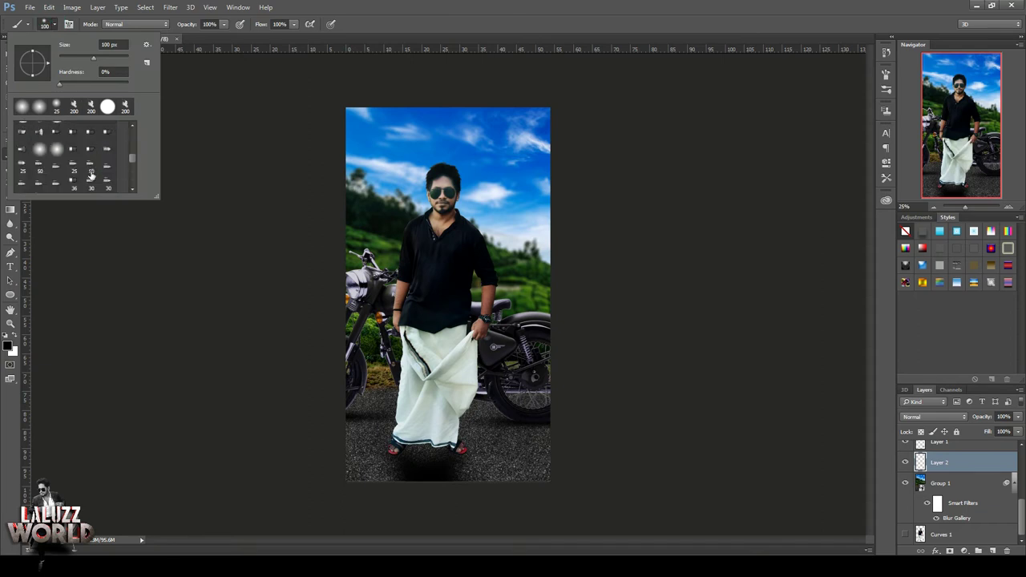
{"action": "scroll", "coordinate": [92, 174], "scroll_direction": "down", "scroll_amount": 2}
{"action": "scroll", "coordinate": [94, 174], "scroll_direction": "down", "scroll_amount": 2}
{"action": "scroll", "coordinate": [95, 173], "scroll_direction": "down", "scroll_amount": 3}
{"action": "scroll", "coordinate": [96, 173], "scroll_direction": "up", "scroll_amount": 3}
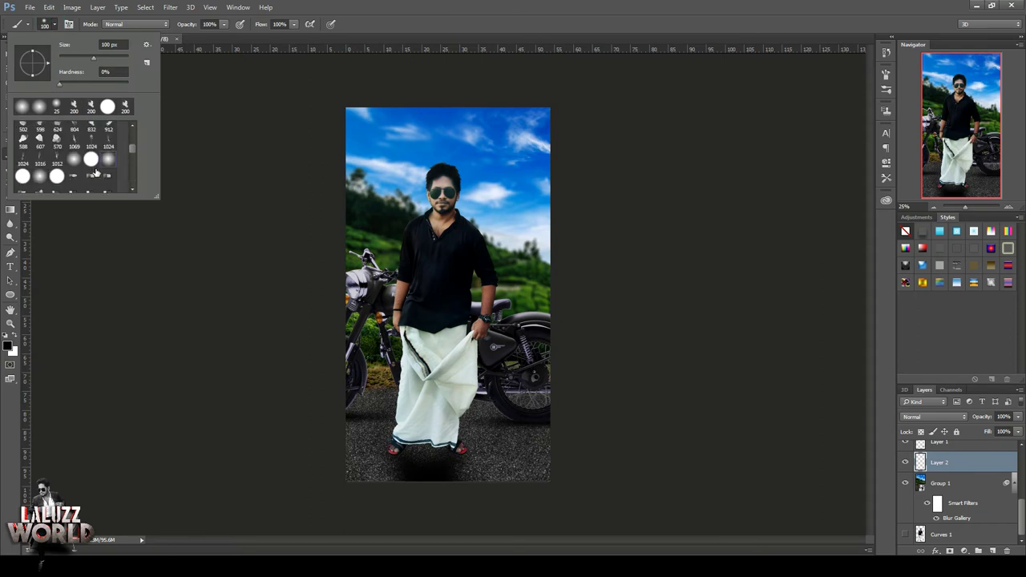
{"action": "scroll", "coordinate": [95, 173], "scroll_direction": "up", "scroll_amount": 1}
{"action": "scroll", "coordinate": [95, 173], "scroll_direction": "down", "scroll_amount": 1}
{"action": "scroll", "coordinate": [96, 171], "scroll_direction": "up", "scroll_amount": 1}
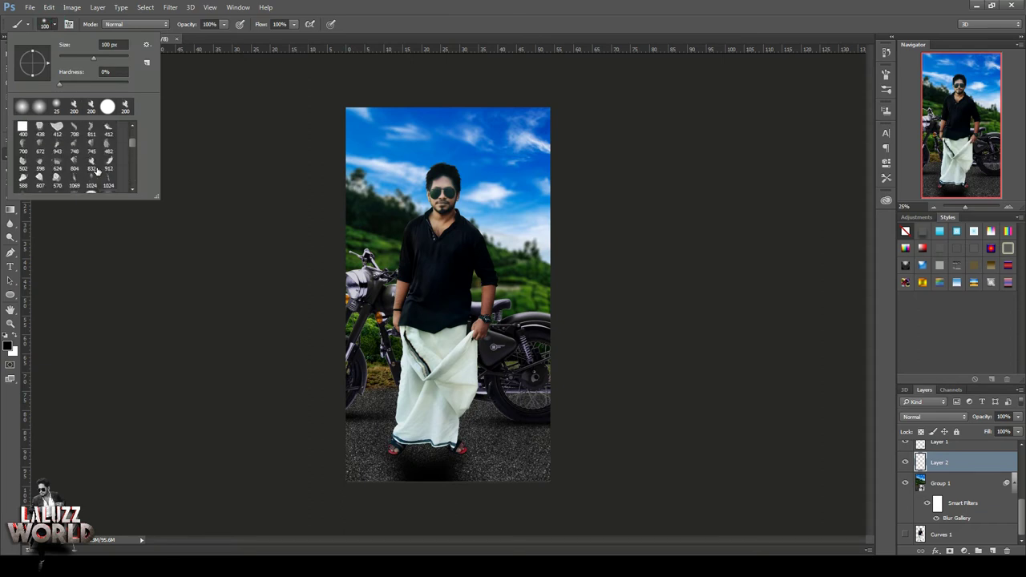
{"action": "scroll", "coordinate": [97, 171], "scroll_direction": "up", "scroll_amount": 1}
Step: Load the Rays of Light brush set and pick the 25 px soft round brush
{"action": "left_click", "coordinate": [146, 45]}
{"action": "left_click", "coordinate": [185, 178]}
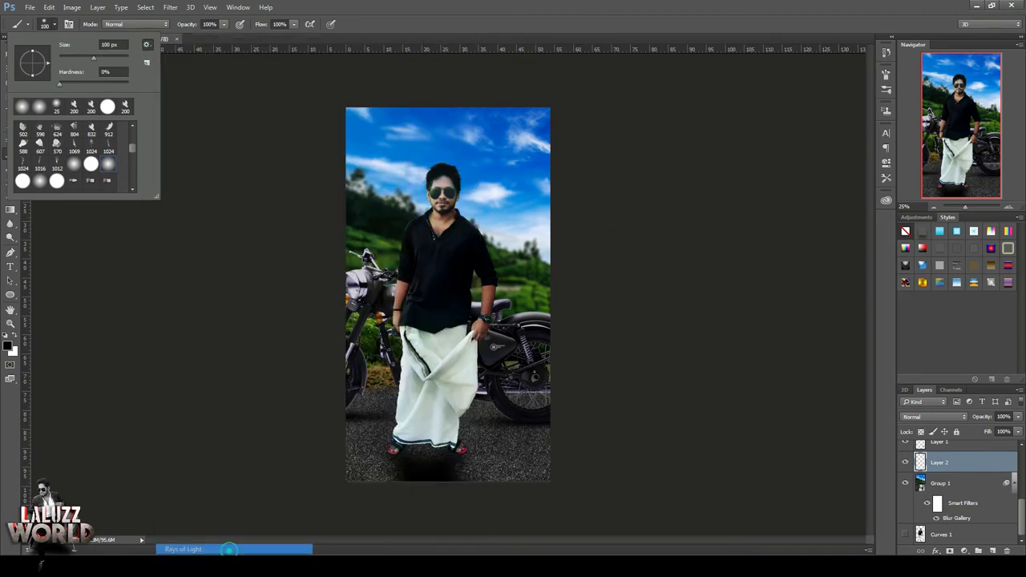
{"action": "key", "text": "Escape"}
{"action": "left_click_drag", "start_coordinate": [132, 148], "coordinate": [137, 193]}
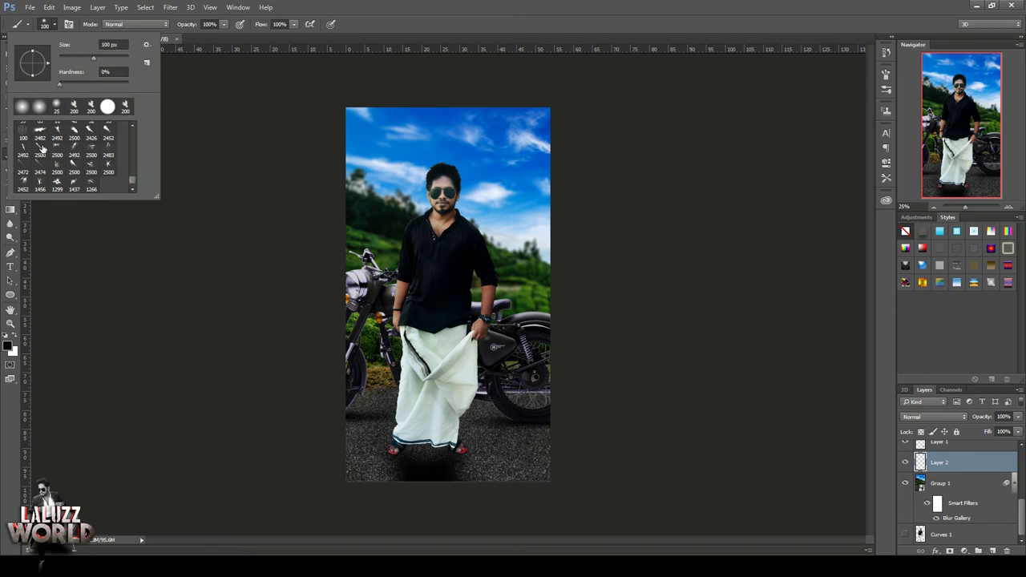
{"action": "left_click", "coordinate": [56, 106]}
{"action": "left_click", "coordinate": [373, 16]}
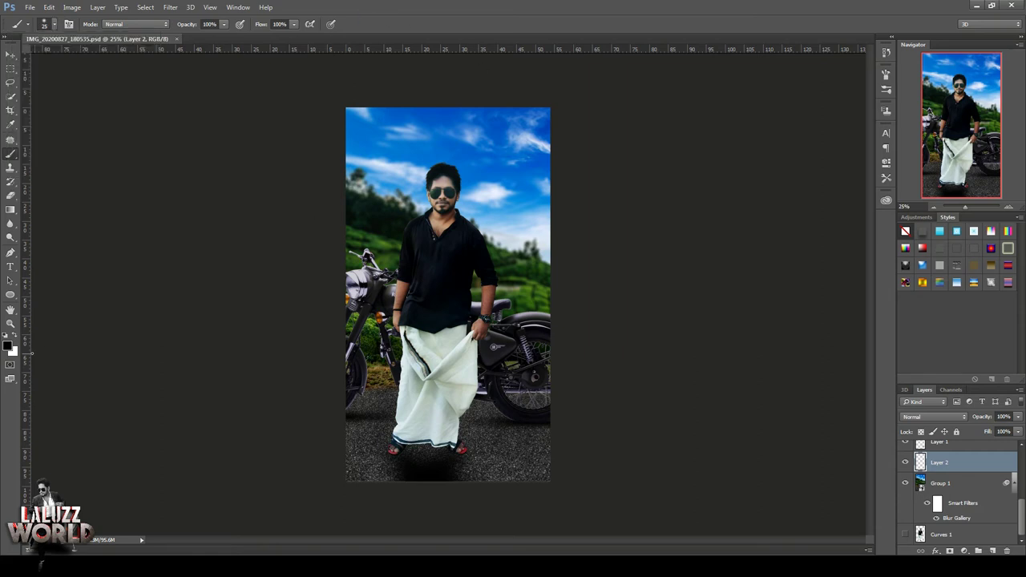
Step: Set the foreground colour to bright yellow #ffd800 (R255 G216 B0)
{"action": "left_click", "coordinate": [17, 338]}
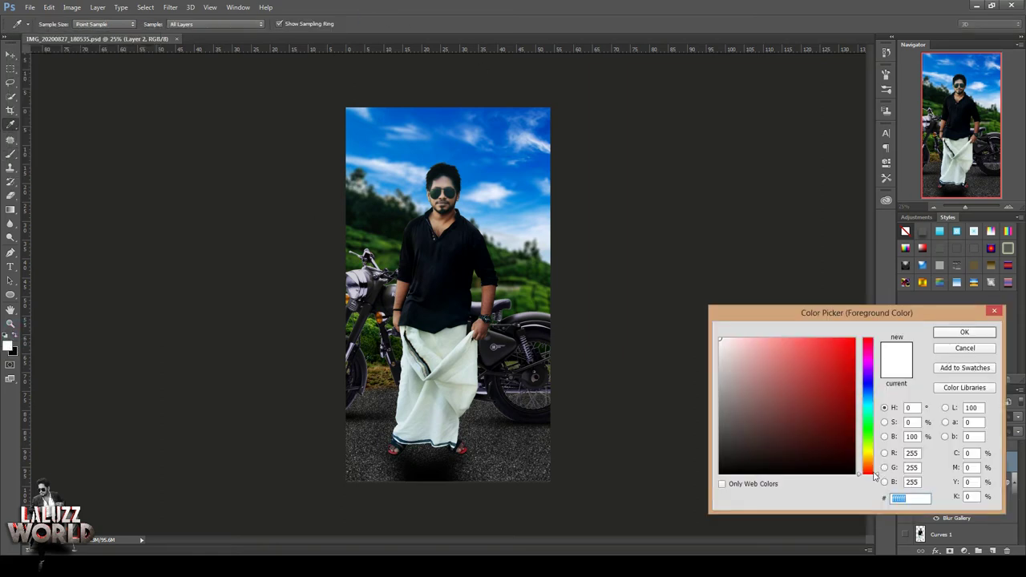
{"action": "left_click", "coordinate": [867, 456]}
{"action": "left_click_drag", "start_coordinate": [774, 340], "coordinate": [855, 339]}
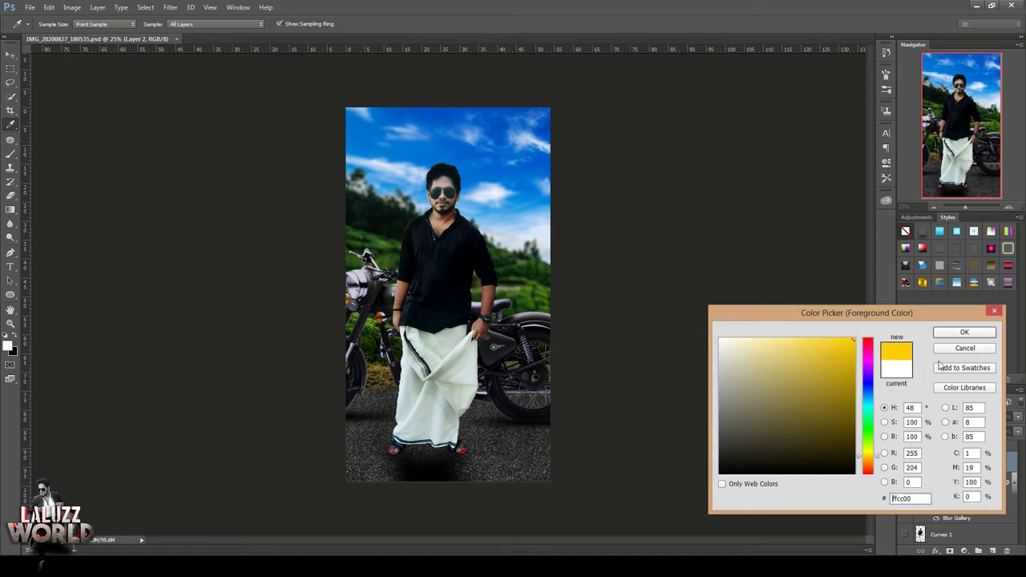
{"action": "left_click_drag", "start_coordinate": [876, 455], "coordinate": [876, 457]}
{"action": "left_click", "coordinate": [964, 332]}
{"action": "key", "text": "b"}
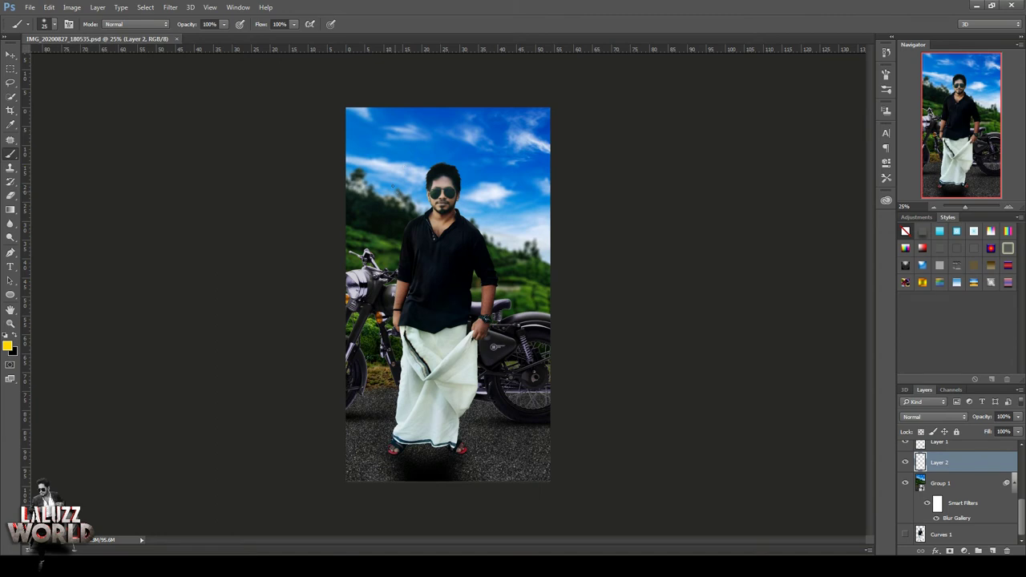
{"action": "left_click", "coordinate": [10, 54]}
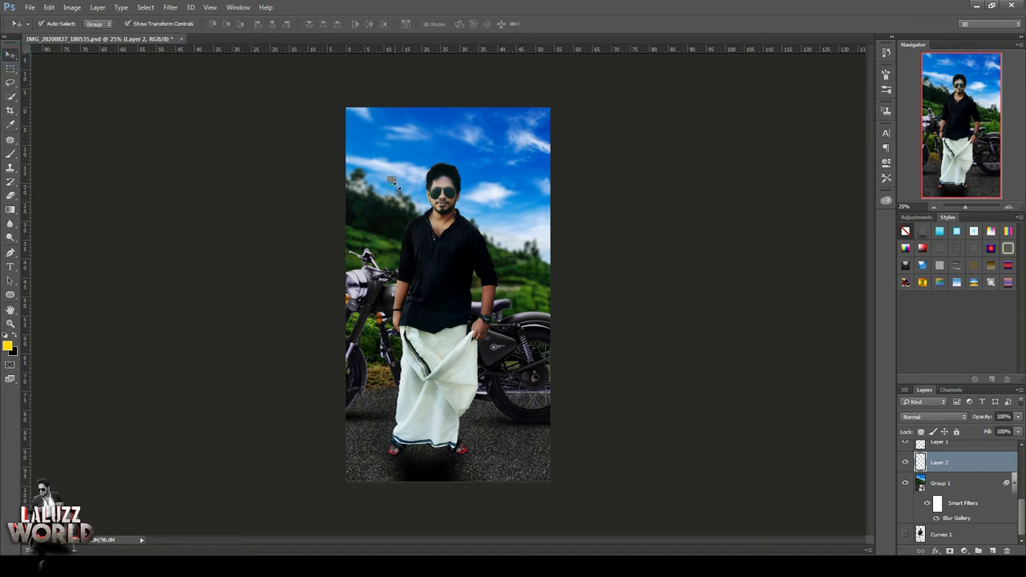
Step: Scale the yellow blob on Layer 2 into a large patch and stack it above Selective Color 1
{"action": "key", "text": "ctrl+t"}
{"action": "left_click_drag", "start_coordinate": [396, 186], "coordinate": [650, 446]}
{"action": "mouse_move", "coordinate": [427, 171]}
{"action": "left_mouse_down"}
{"action": "mouse_move", "coordinate": [515, 196]}
{"action": "mouse_move", "coordinate": [523, 213]}
{"action": "left_mouse_up"}
{"action": "key", "text": "Return"}
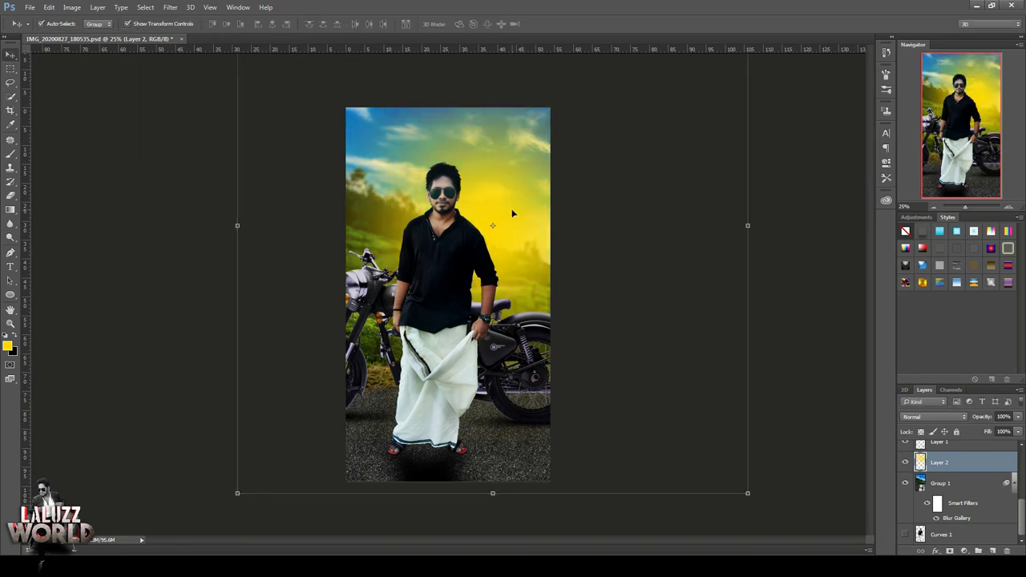
{"action": "left_click_drag", "start_coordinate": [1010, 465], "coordinate": [970, 461]}
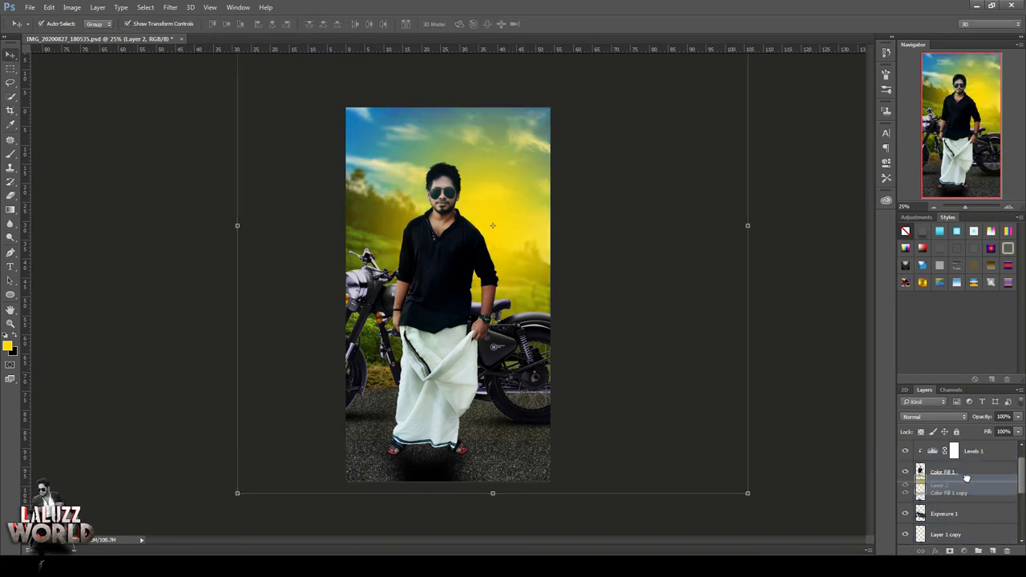
{"action": "mouse_move", "coordinate": [970, 460]}
{"action": "left_mouse_down"}
{"action": "mouse_move", "coordinate": [964, 433]}
{"action": "mouse_move", "coordinate": [972, 474]}
{"action": "left_mouse_up"}
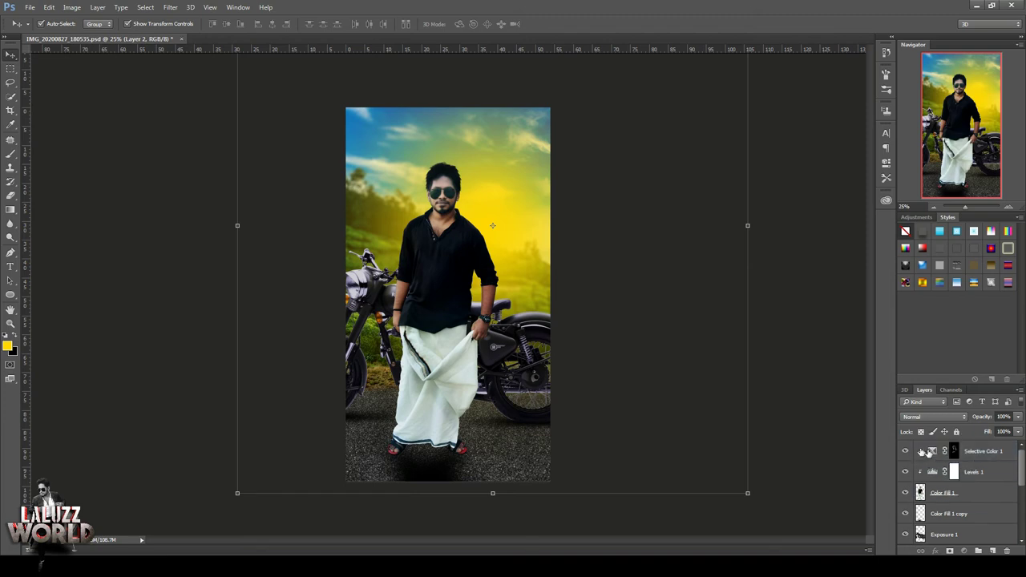
{"action": "scroll", "coordinate": [971, 512], "scroll_direction": "down", "scroll_amount": 2}
{"action": "left_click_drag", "start_coordinate": [970, 512], "coordinate": [972, 445]}
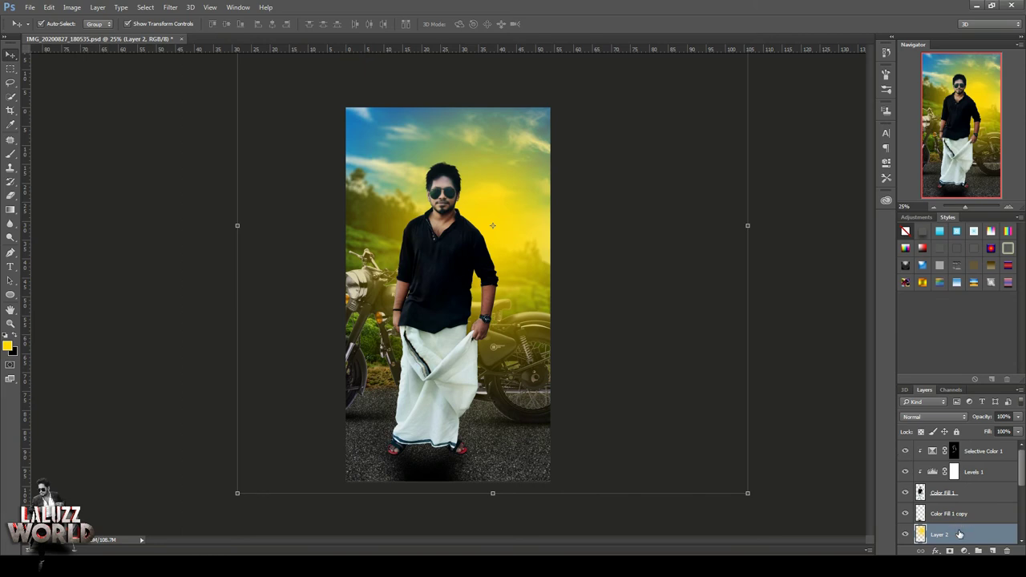
{"action": "left_click_drag", "start_coordinate": [960, 533], "coordinate": [962, 443]}
Step: Enlarge the glow and shift it right, trying Soft Light, then Screen at 46% opacity
{"action": "left_click_drag", "start_coordinate": [748, 492], "coordinate": [807, 552]}
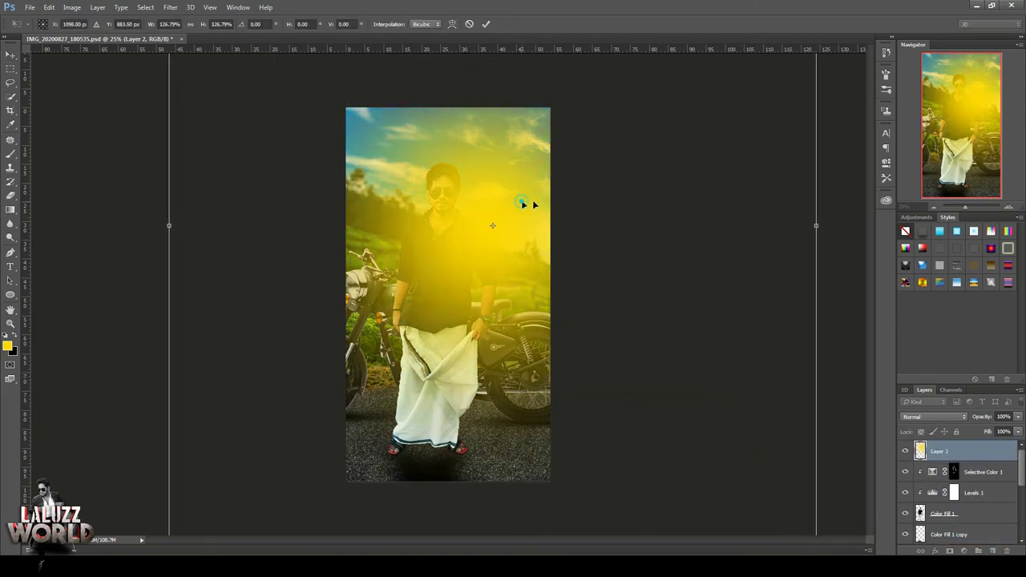
{"action": "left_click_drag", "start_coordinate": [527, 202], "coordinate": [583, 201]}
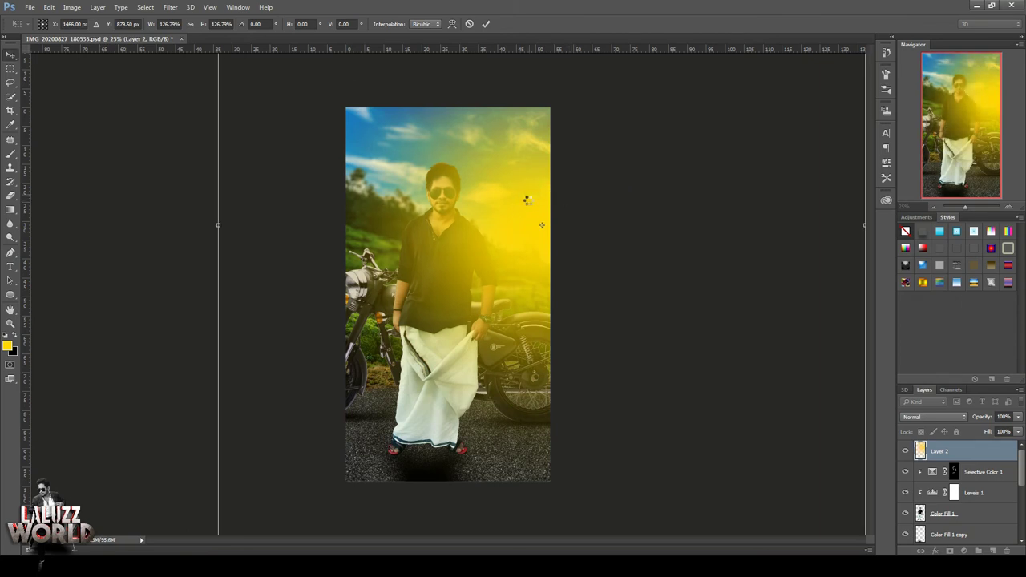
{"action": "key", "text": "Return"}
{"action": "left_click", "coordinate": [934, 417]}
{"action": "left_click", "coordinate": [918, 321]}
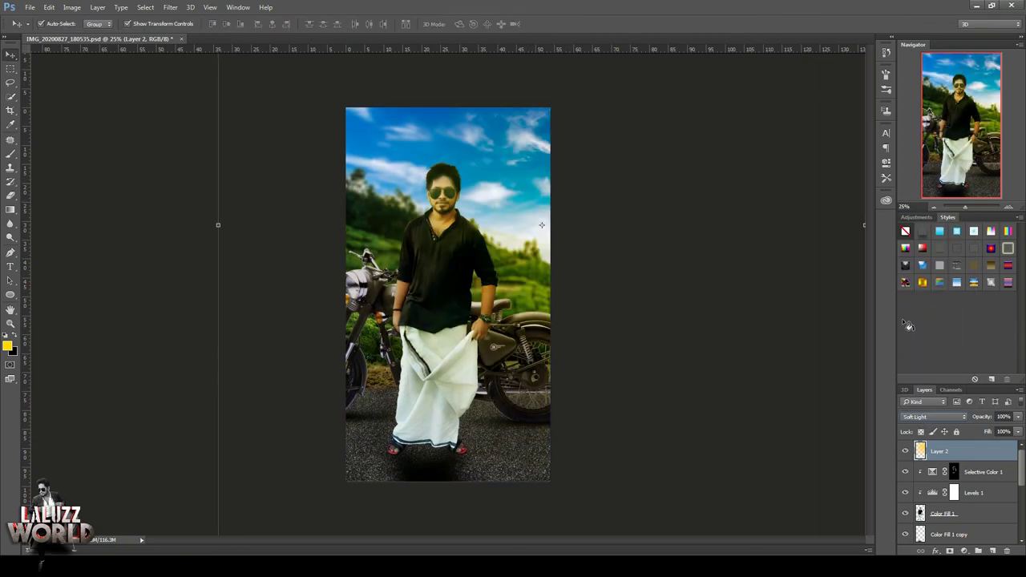
{"action": "left_click", "coordinate": [929, 417]}
{"action": "left_click", "coordinate": [911, 274]}
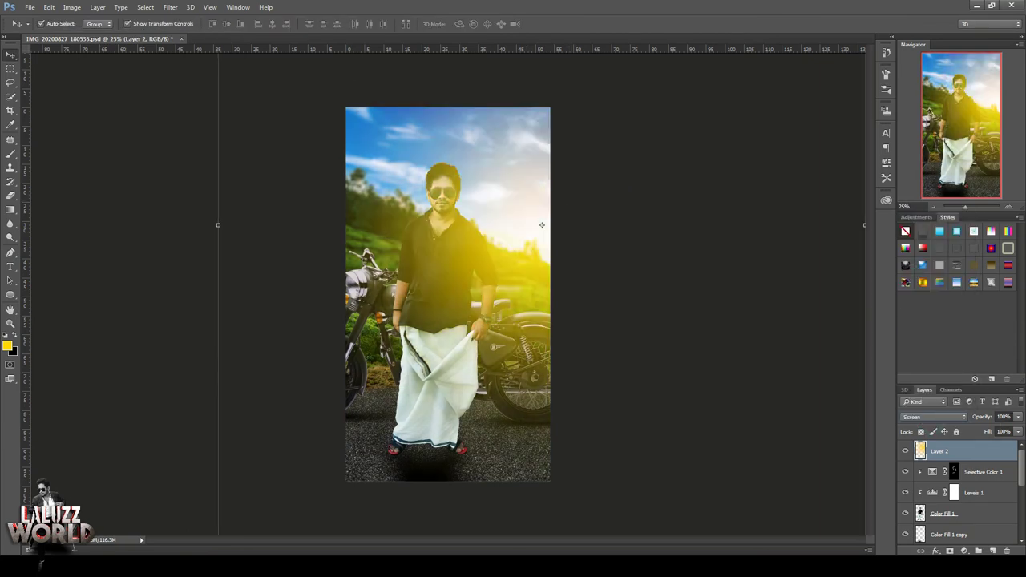
{"action": "left_click", "coordinate": [1018, 417]}
{"action": "left_click_drag", "start_coordinate": [1019, 430], "coordinate": [987, 430]}
Step: Rescale the yellow glow to about 122% and move it up and right
{"action": "left_click_drag", "start_coordinate": [534, 239], "coordinate": [531, 135]}
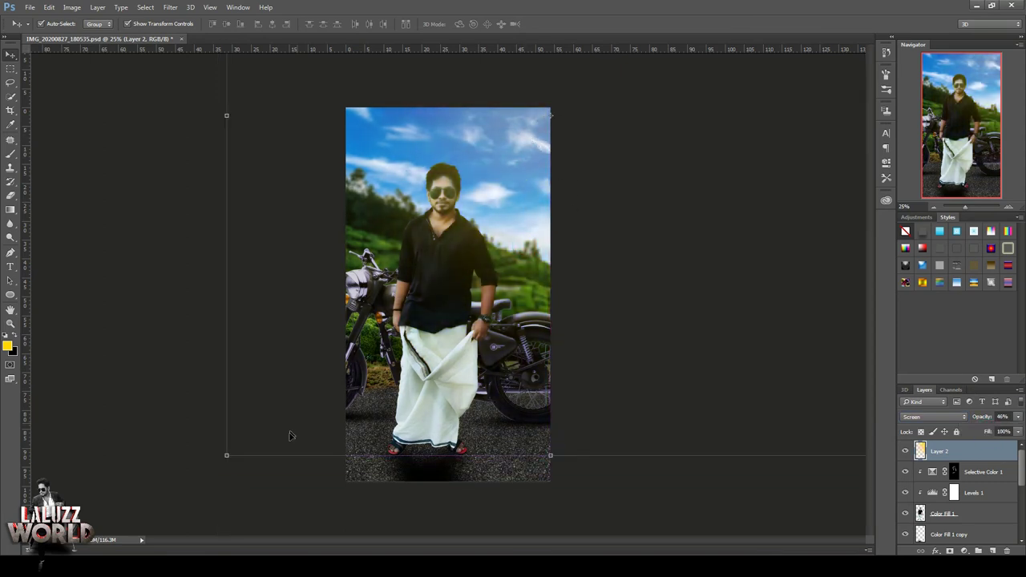
{"action": "left_click_drag", "start_coordinate": [226, 454], "coordinate": [167, 489]}
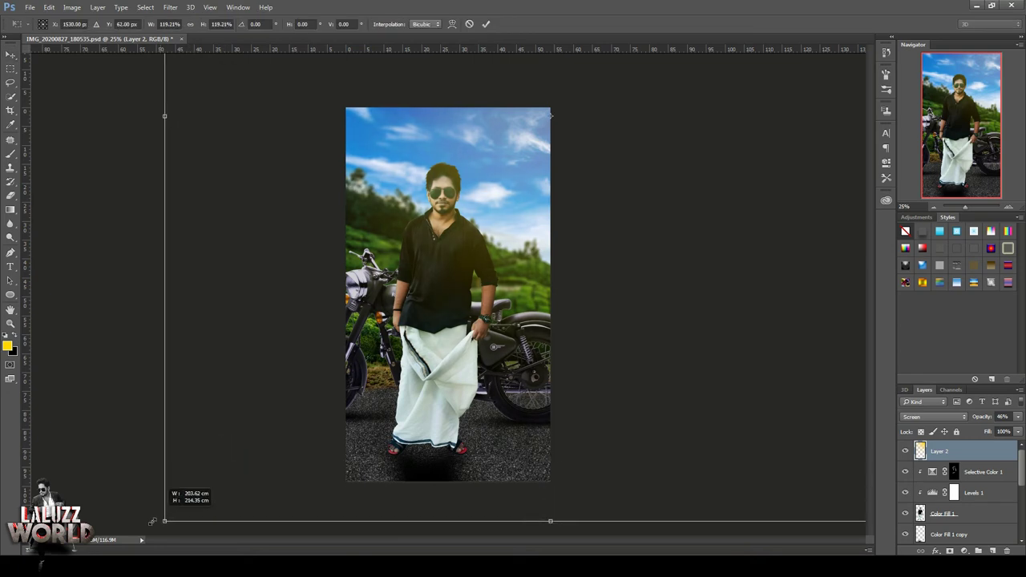
{"action": "mouse_move", "coordinate": [466, 202]}
{"action": "left_mouse_down"}
{"action": "mouse_move", "coordinate": [518, 215]}
{"action": "mouse_move", "coordinate": [511, 189]}
{"action": "left_mouse_up"}
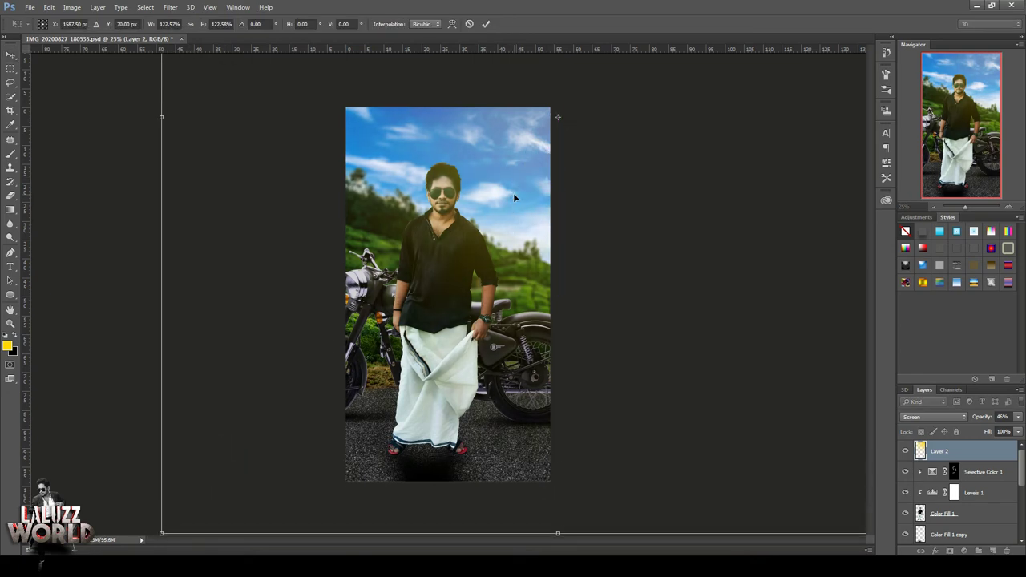
{"action": "left_click_drag", "start_coordinate": [504, 180], "coordinate": [518, 171]}
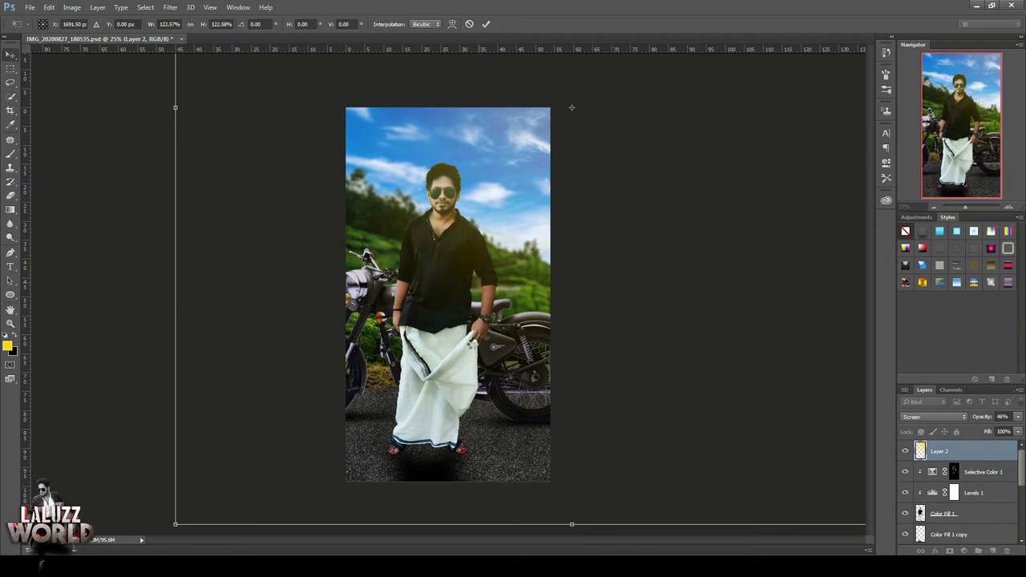
{"action": "key", "text": "Return"}
Step: Raise the glow to 66% opacity, set Lighten blending, and add a white layer mask
{"action": "left_click", "coordinate": [1018, 417]}
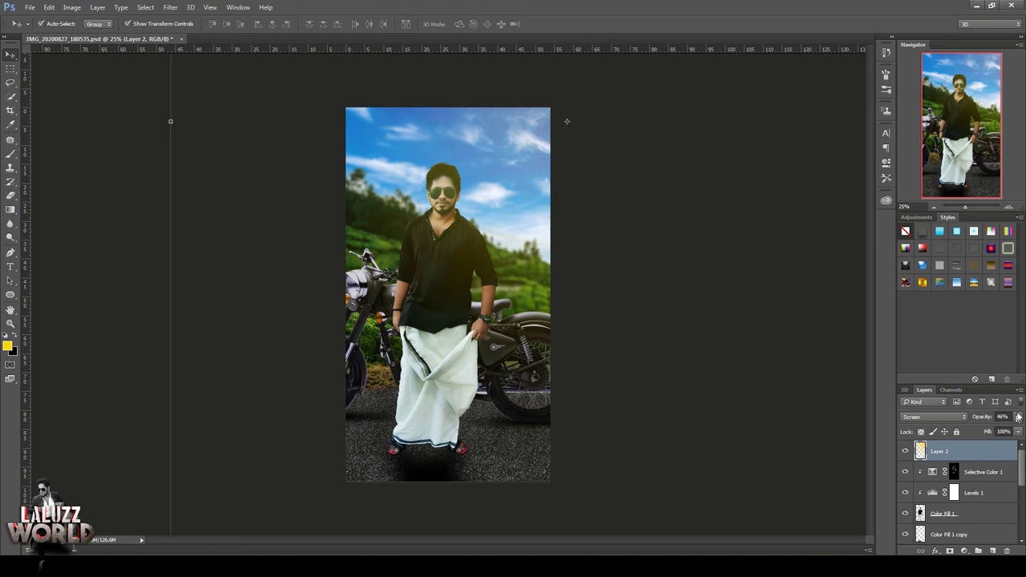
{"action": "left_click_drag", "start_coordinate": [992, 431], "coordinate": [1002, 432]}
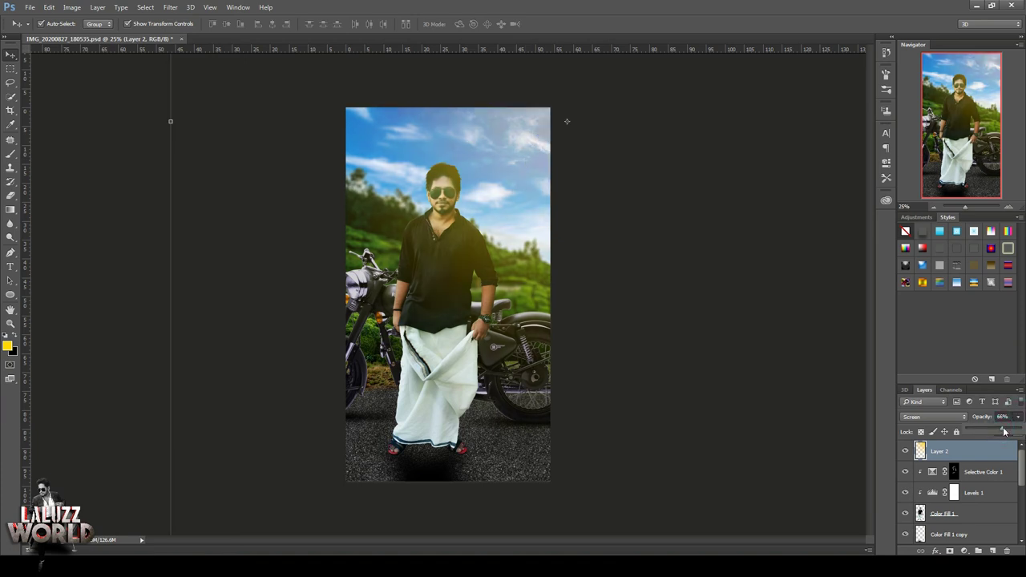
{"action": "left_click", "coordinate": [933, 416]}
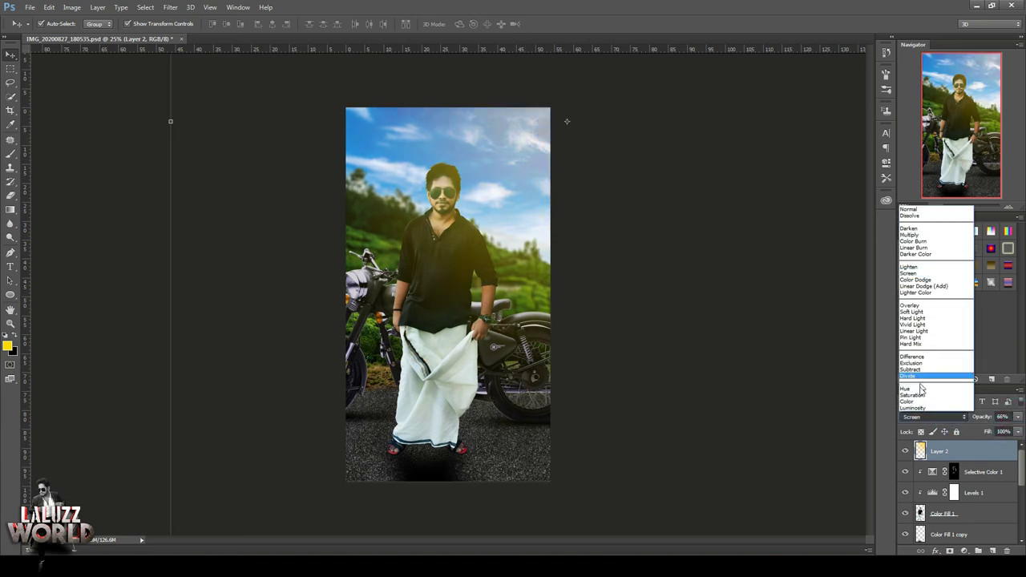
{"action": "left_click", "coordinate": [917, 399]}
{"action": "left_click", "coordinate": [924, 415]}
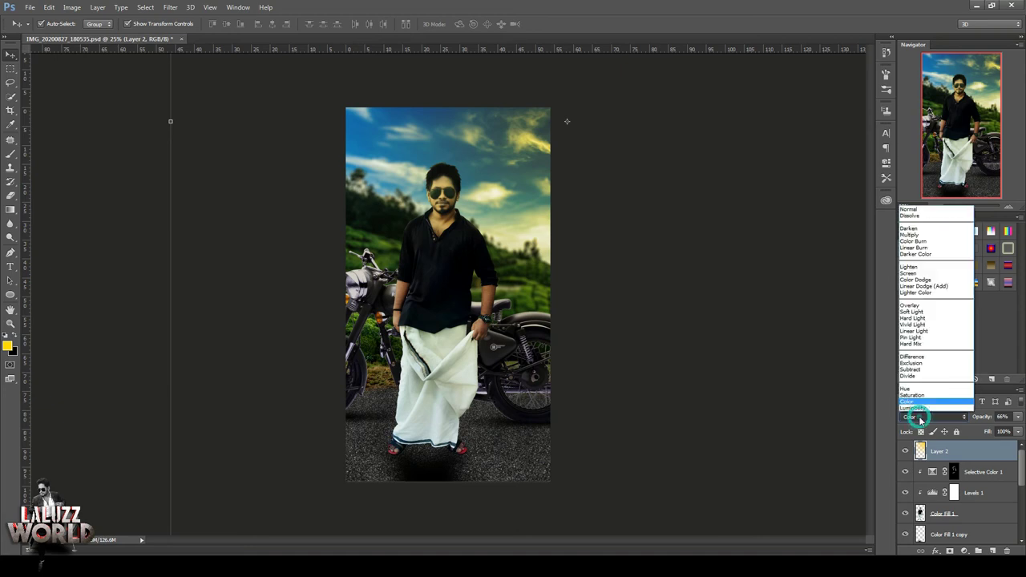
{"action": "left_click", "coordinate": [922, 266]}
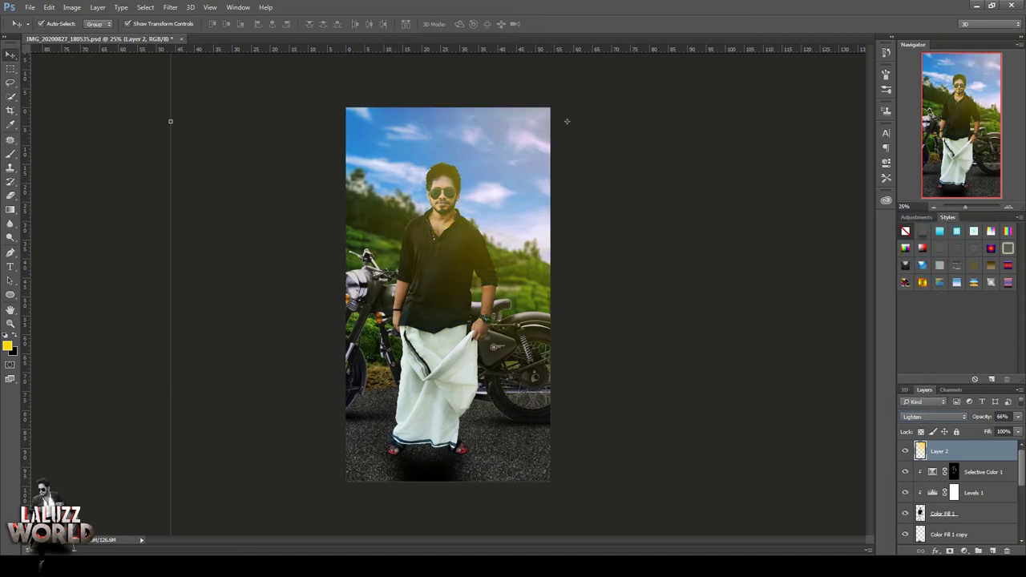
{"action": "left_click", "coordinate": [950, 551]}
{"action": "left_click", "coordinate": [971, 516]}
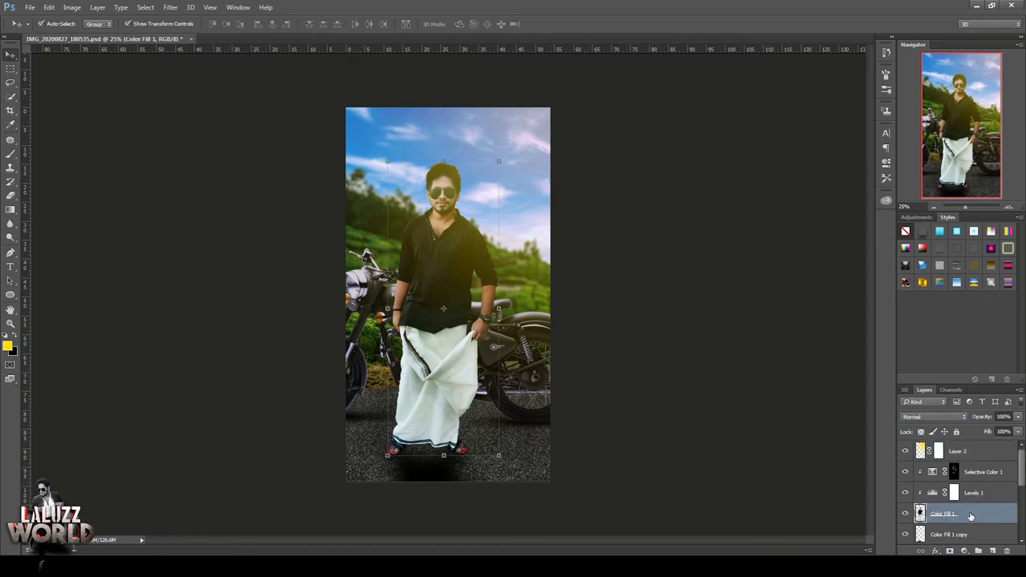
Step: Load Color Fill 1's transparency as a selection and paint black on Layer 2's mask over the man
{"action": "key", "text": "m"}
{"action": "right_click", "coordinate": [435, 274]}
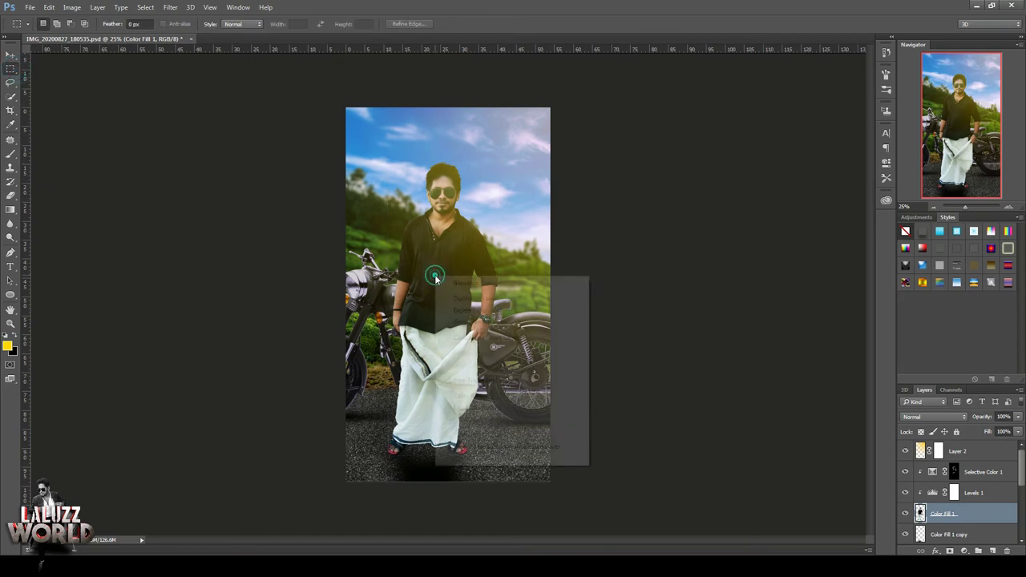
{"action": "left_click", "coordinate": [499, 408]}
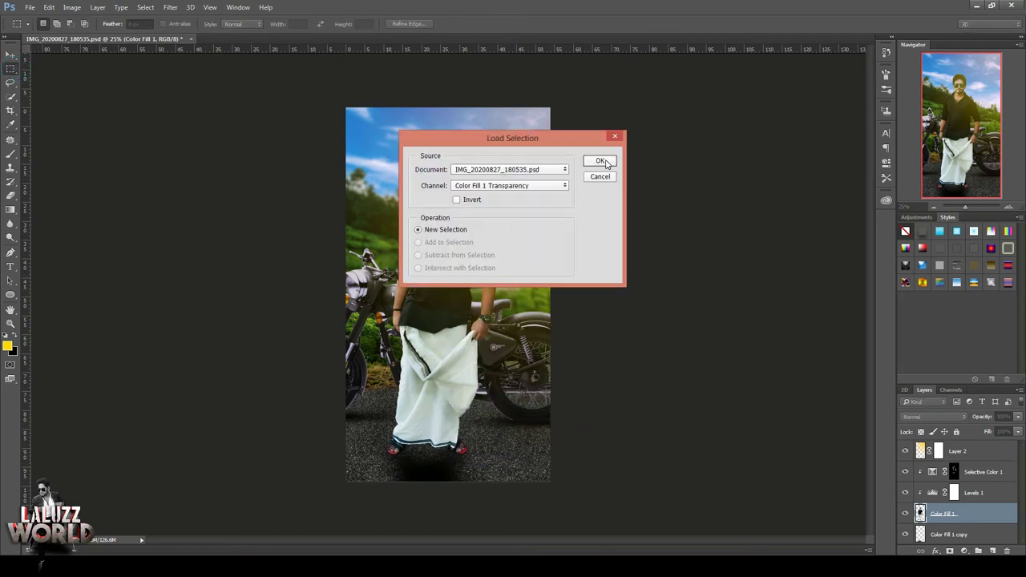
{"action": "left_click", "coordinate": [600, 161]}
{"action": "left_click", "coordinate": [939, 451]}
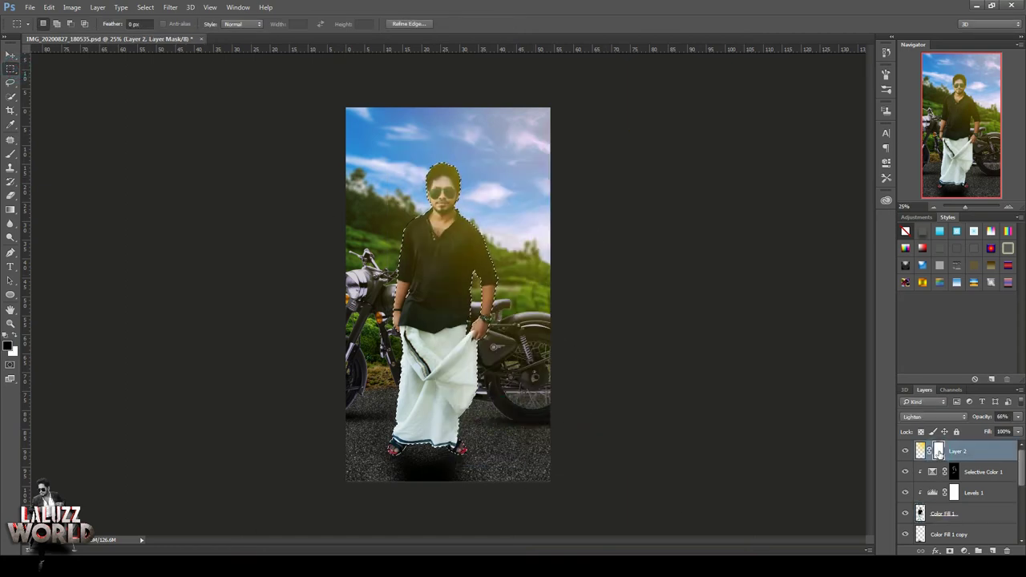
{"action": "double_click", "coordinate": [939, 451]}
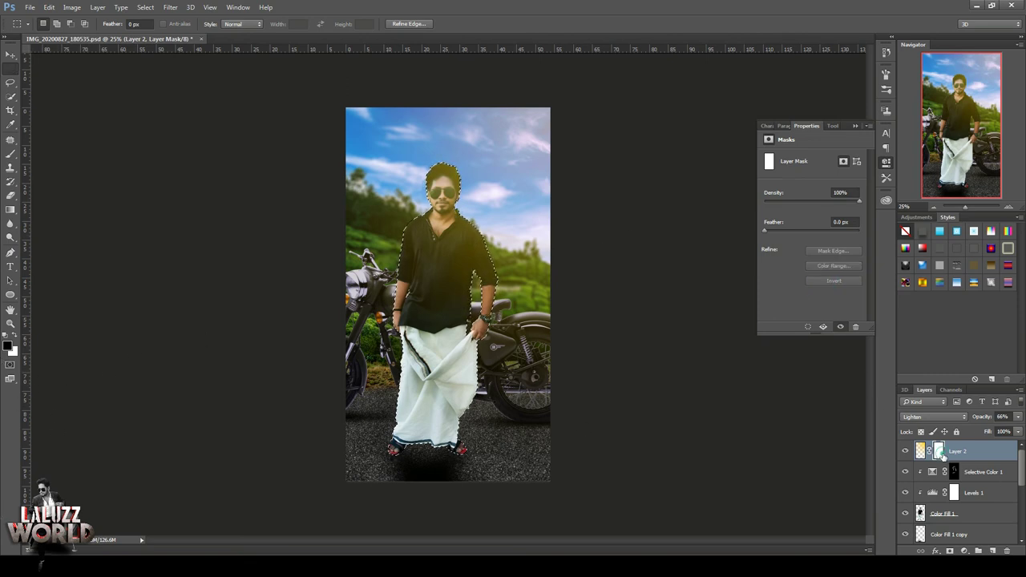
{"action": "left_click", "coordinate": [10, 154]}
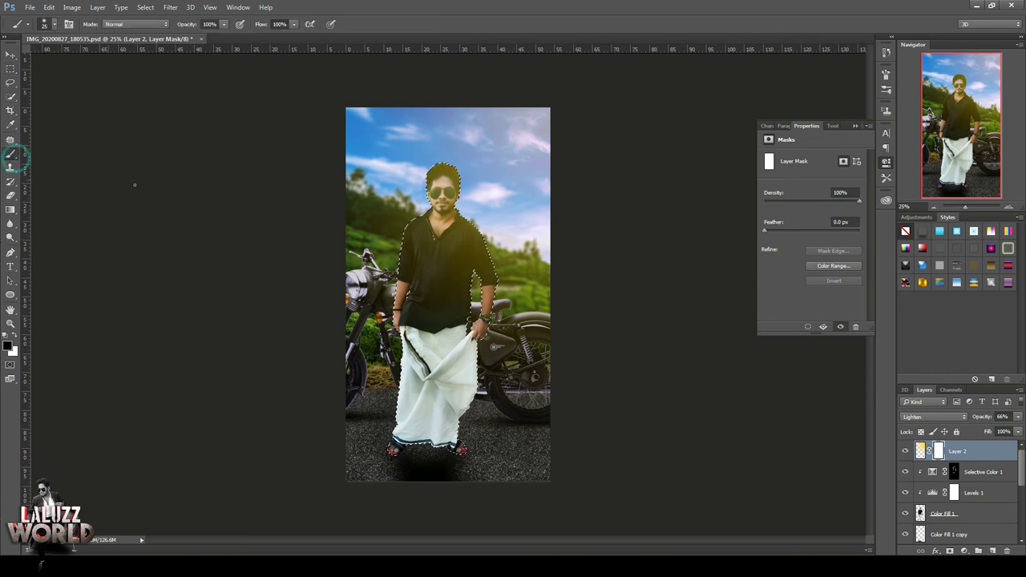
{"action": "key", "text": "bracketright"}
{"action": "key", "text": "bracketright"}
{"action": "key", "text": "bracketright"}
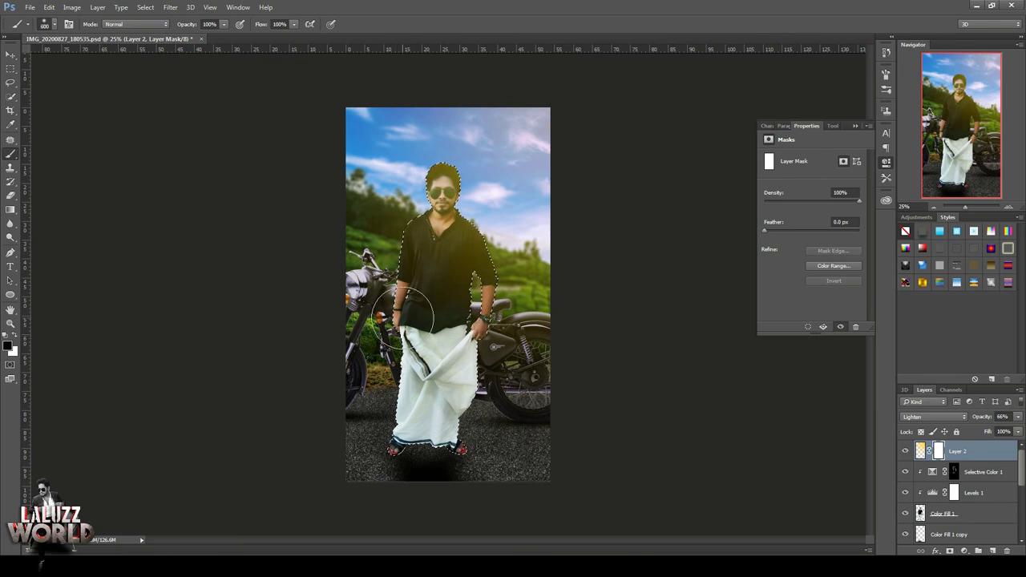
{"action": "mouse_move", "coordinate": [403, 312]}
{"action": "left_mouse_down"}
{"action": "mouse_move", "coordinate": [430, 195]}
{"action": "mouse_move", "coordinate": [440, 291]}
{"action": "mouse_move", "coordinate": [408, 400]}
{"action": "mouse_move", "coordinate": [497, 353]}
{"action": "left_mouse_up"}
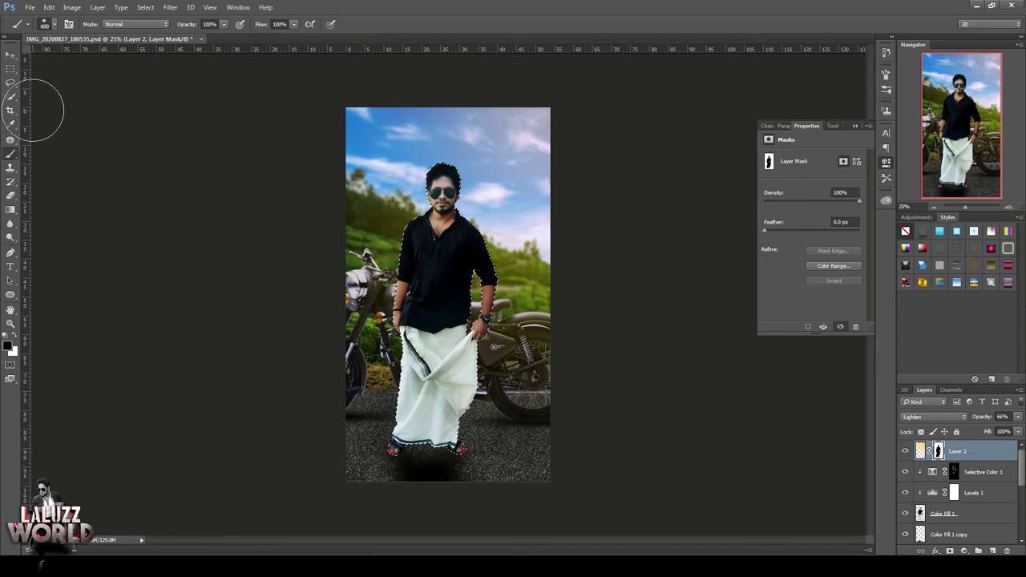
Step: Deselect and paint white on the mask to bring the glow back around his shoulder and arm
{"action": "left_click", "coordinate": [11, 68]}
{"action": "left_click", "coordinate": [82, 165]}
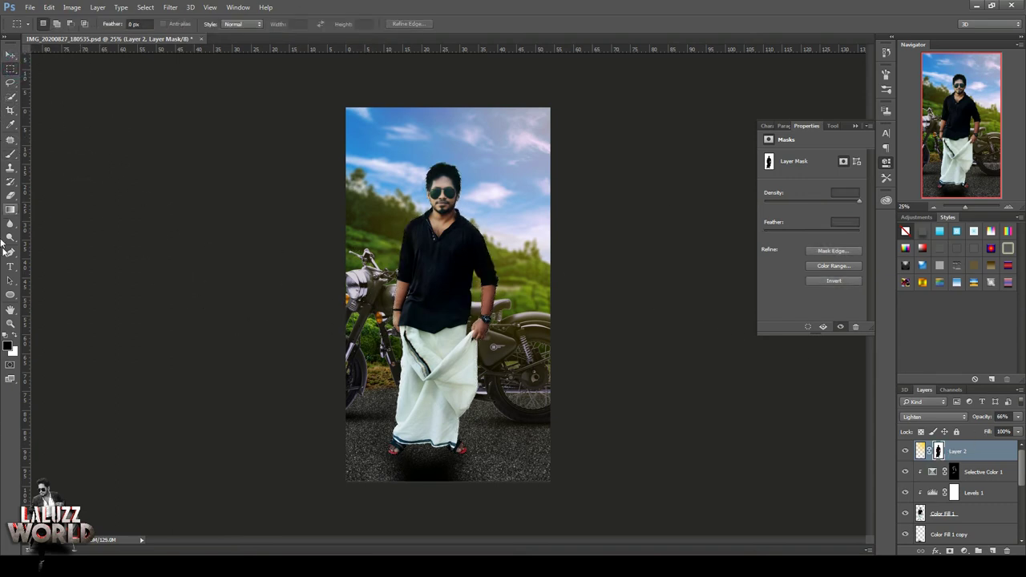
{"action": "left_click", "coordinate": [16, 336]}
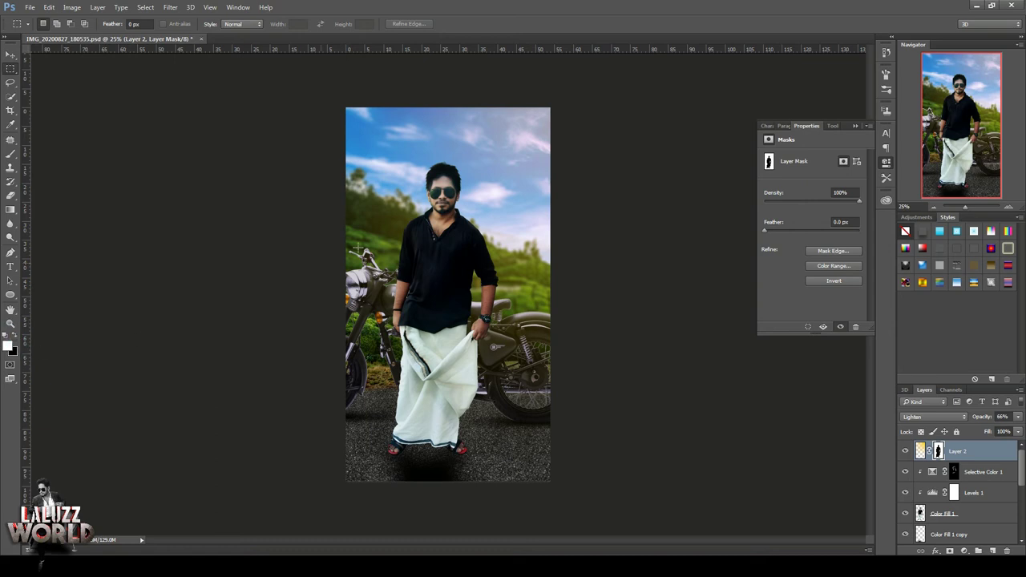
{"action": "left_click", "coordinate": [10, 153]}
{"action": "left_click_drag", "start_coordinate": [529, 216], "coordinate": [503, 296]}
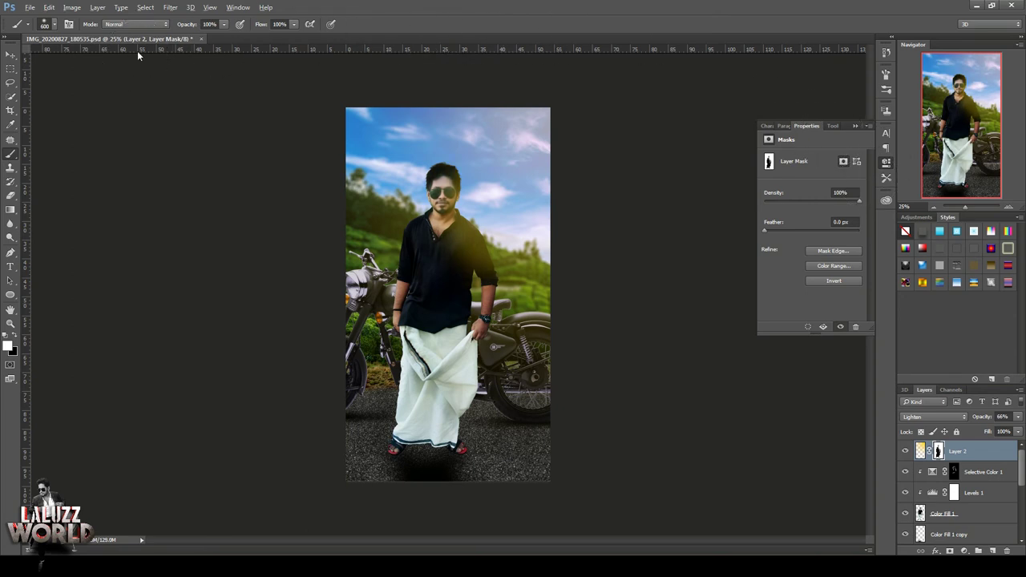
Step: At 24% brush opacity, paint black on Layer 2's mask over the arm, headlight and rear fender
{"action": "left_click", "coordinate": [224, 24]}
{"action": "left_click_drag", "start_coordinate": [229, 37], "coordinate": [181, 37]}
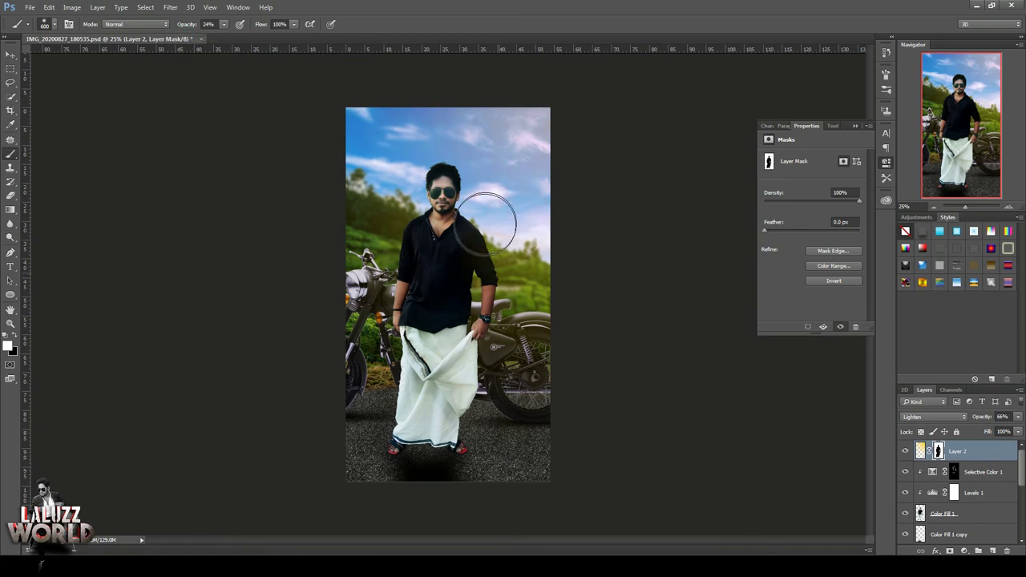
{"action": "mouse_move", "coordinate": [484, 241]}
{"action": "left_mouse_down"}
{"action": "mouse_move", "coordinate": [503, 279]}
{"action": "mouse_move", "coordinate": [492, 171]}
{"action": "left_mouse_up"}
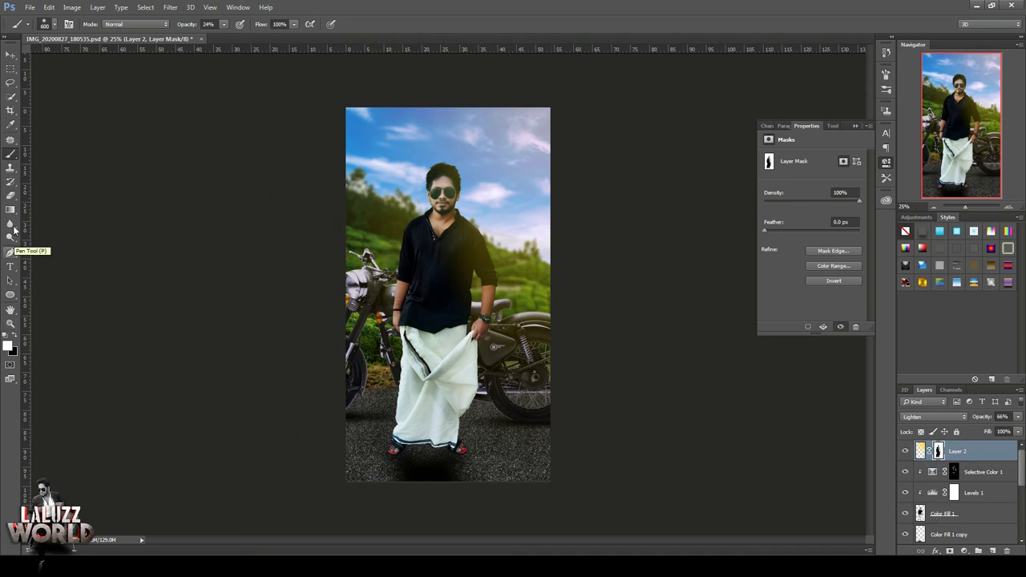
{"action": "left_click", "coordinate": [15, 337]}
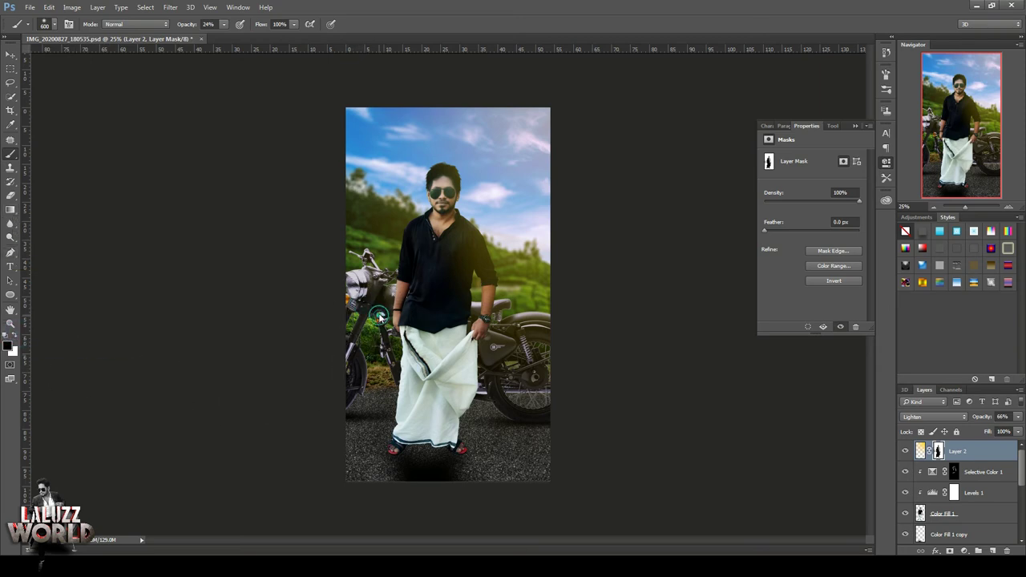
{"action": "left_click_drag", "start_coordinate": [377, 313], "coordinate": [357, 319]}
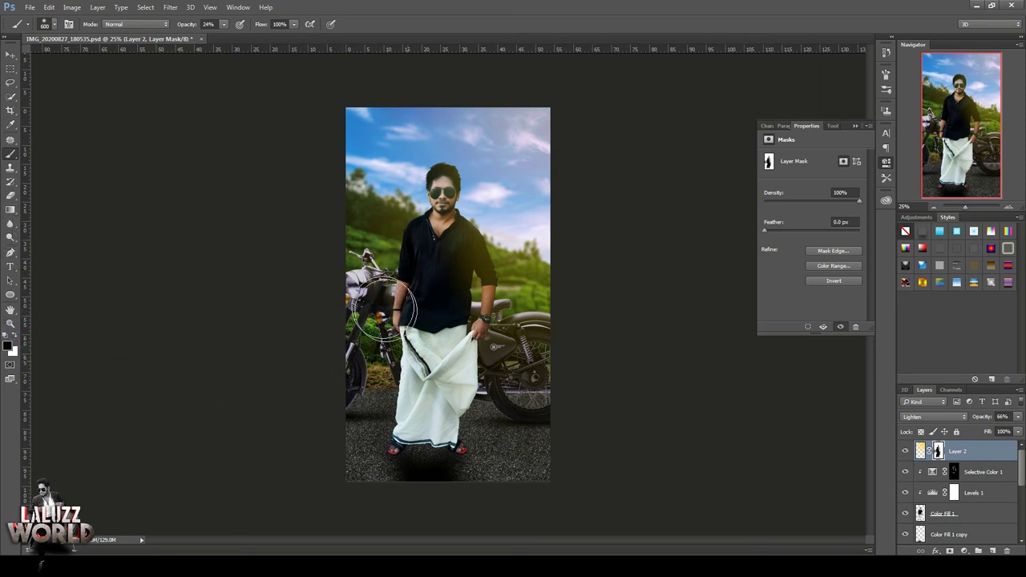
{"action": "left_click_drag", "start_coordinate": [453, 336], "coordinate": [524, 399]}
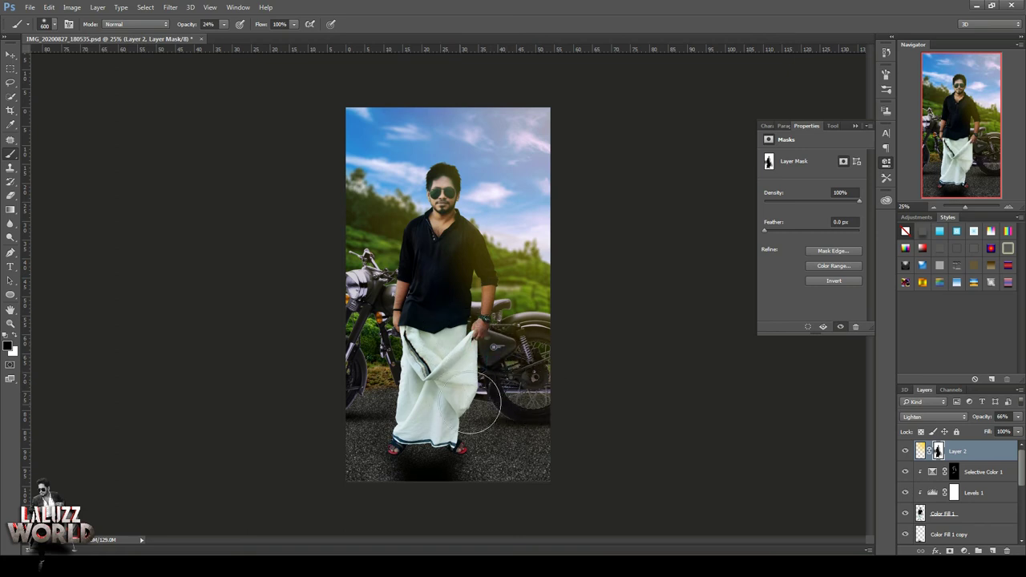
{"action": "left_click_drag", "start_coordinate": [224, 24], "coordinate": [242, 44]}
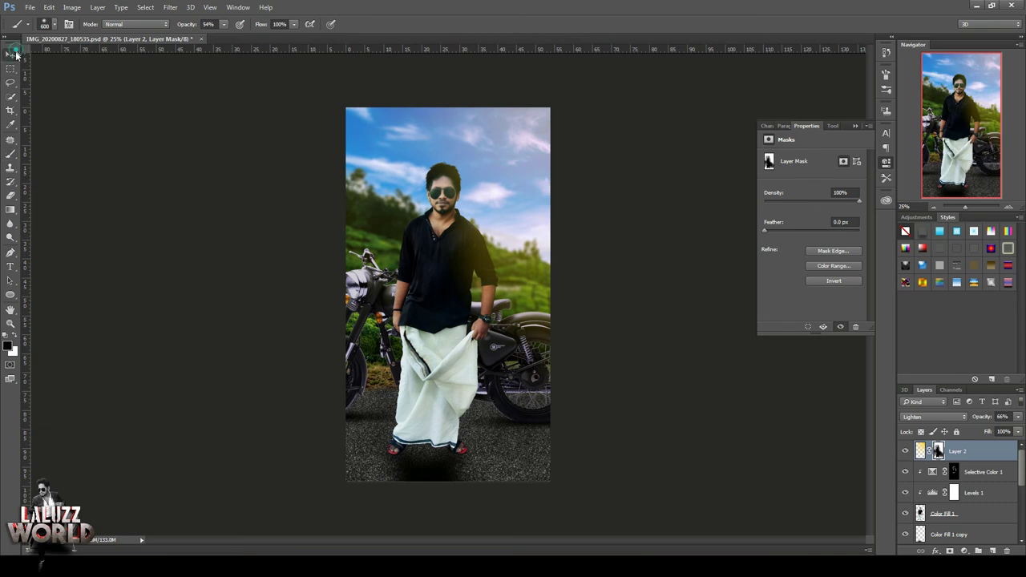
Step: Add a Warming Filter (85) Photo Filter at 33% density above Exposure 1, clipped to it
{"action": "left_click", "coordinate": [10, 54]}
{"action": "left_click", "coordinate": [932, 208]}
{"action": "left_click", "coordinate": [1009, 208]}
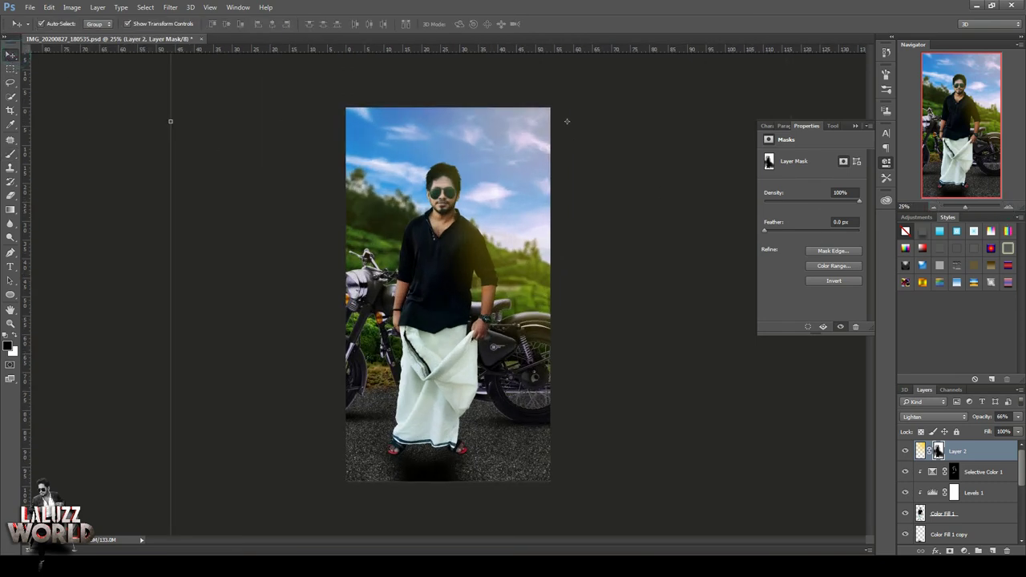
{"action": "scroll", "coordinate": [982, 506], "scroll_direction": "down", "scroll_amount": 2}
{"action": "left_click", "coordinate": [975, 515]}
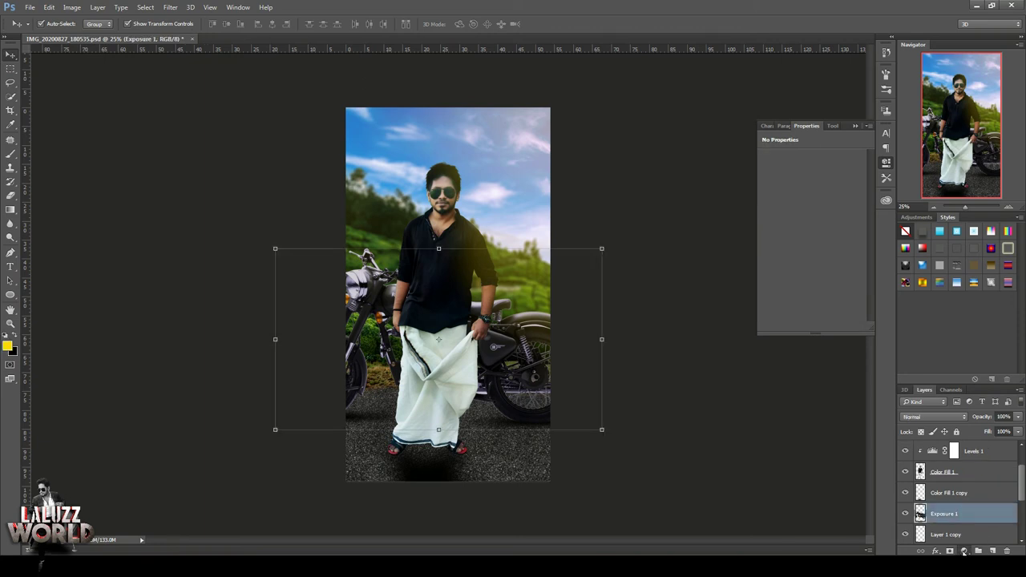
{"action": "left_click", "coordinate": [964, 550]}
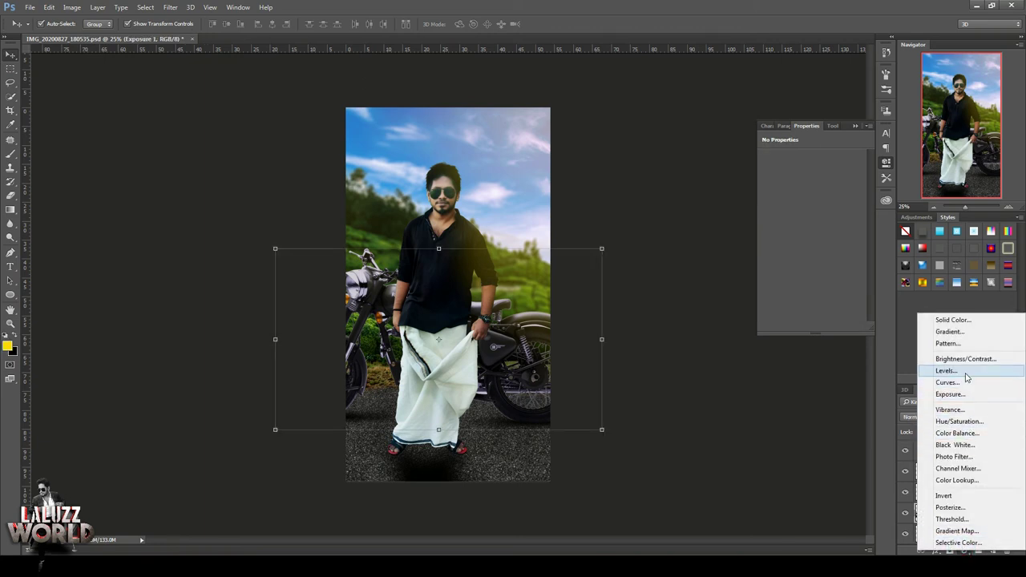
{"action": "left_click", "coordinate": [954, 456]}
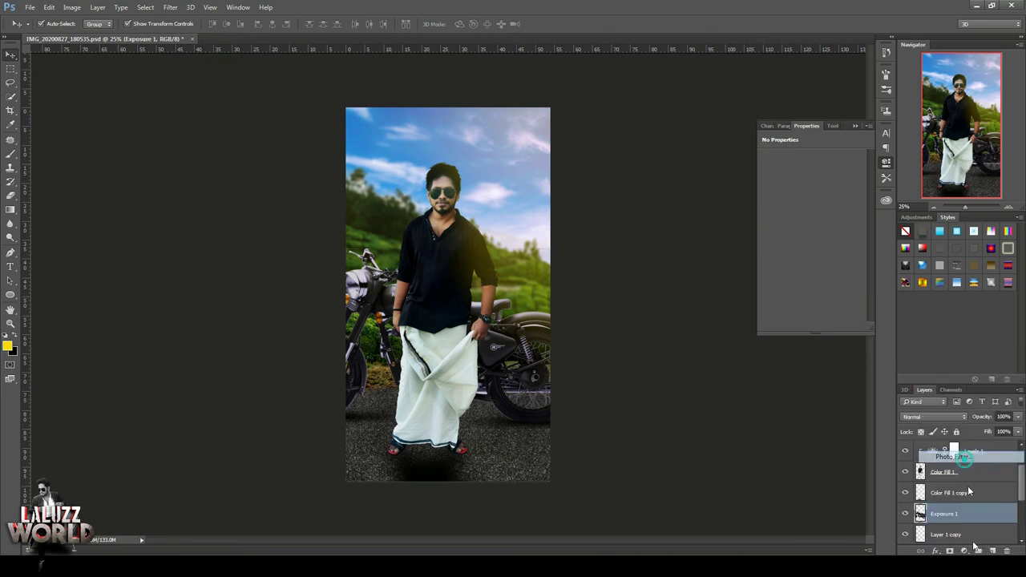
{"action": "left_click", "coordinate": [792, 327]}
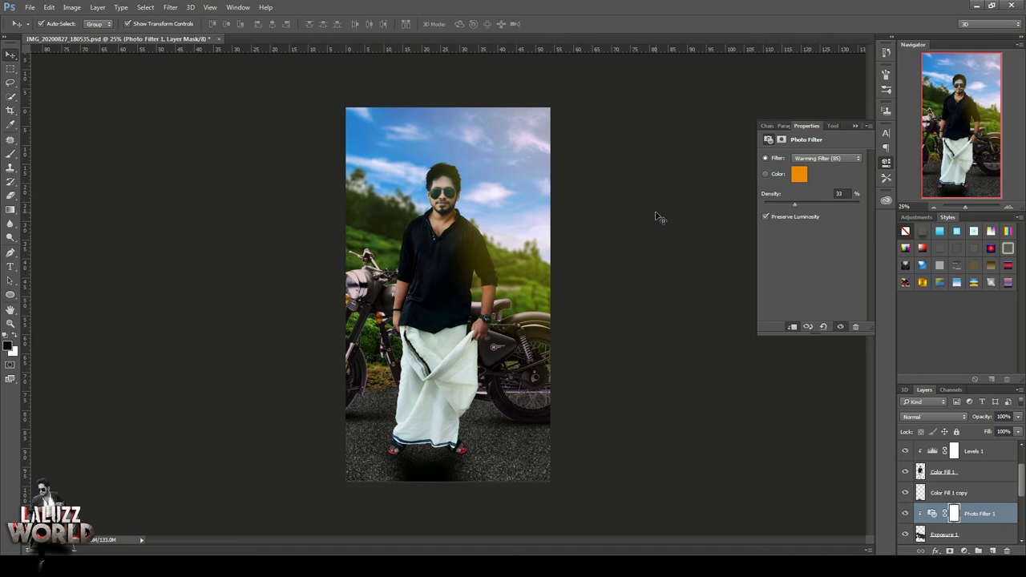
{"action": "scroll", "coordinate": [973, 475], "scroll_direction": "up", "scroll_amount": 1}
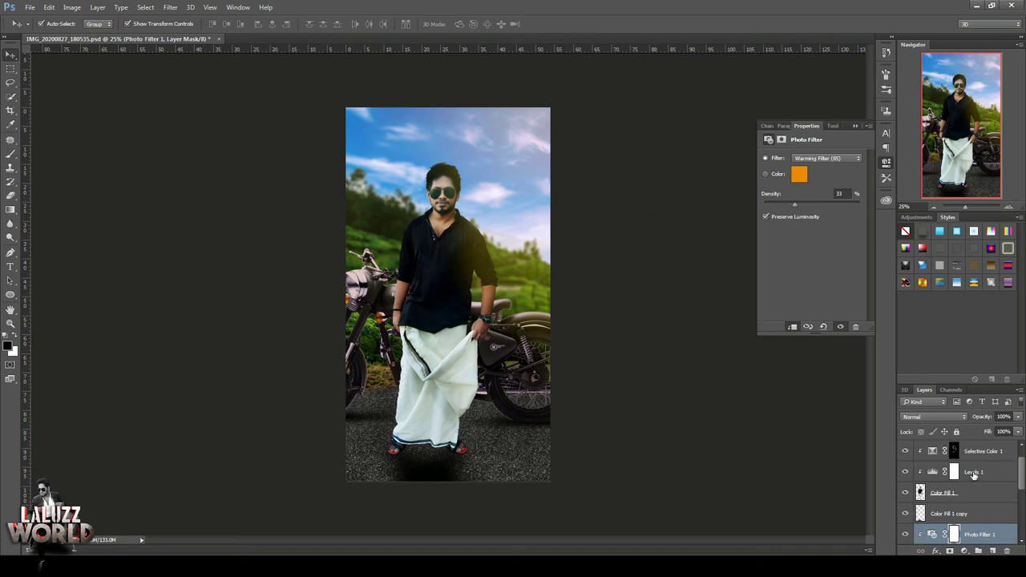
{"action": "scroll", "coordinate": [973, 475], "scroll_direction": "up", "scroll_amount": 1}
Step: Save, then stamp all visible layers into a new Layer 3 above Layer 2 and save again
{"action": "left_click", "coordinate": [886, 163]}
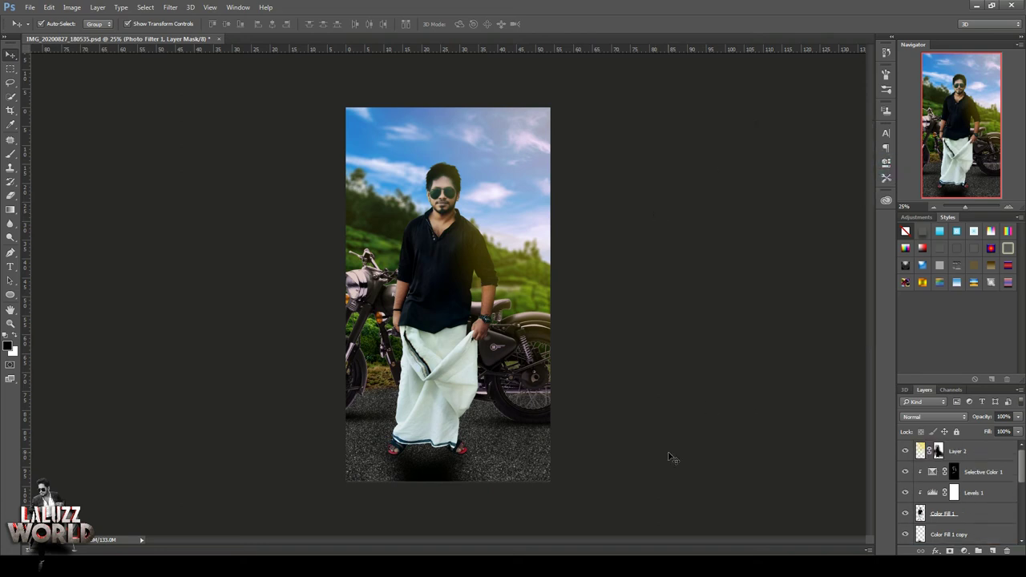
{"action": "key", "text": "ctrl+s"}
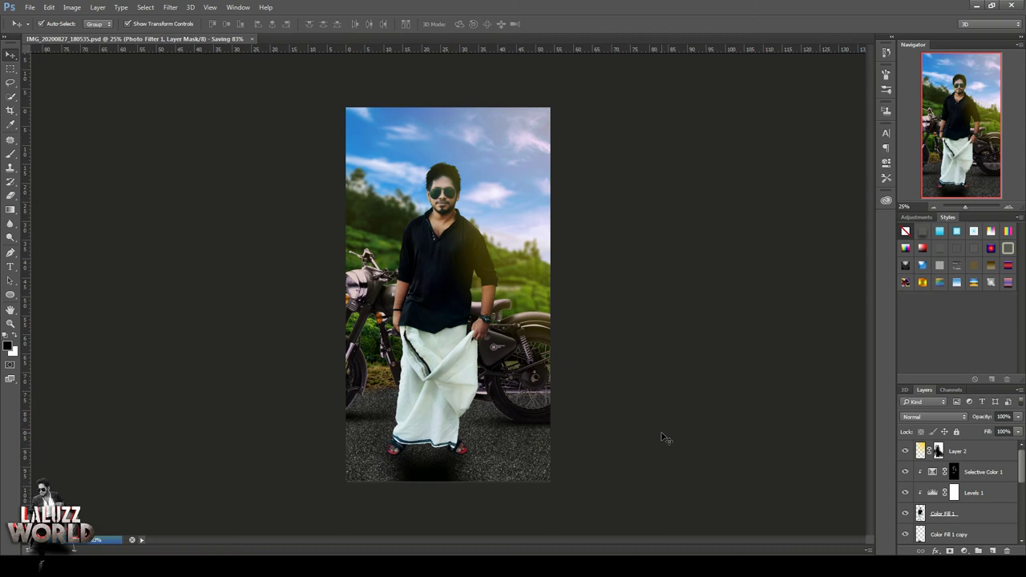
{"action": "left_click", "coordinate": [989, 454]}
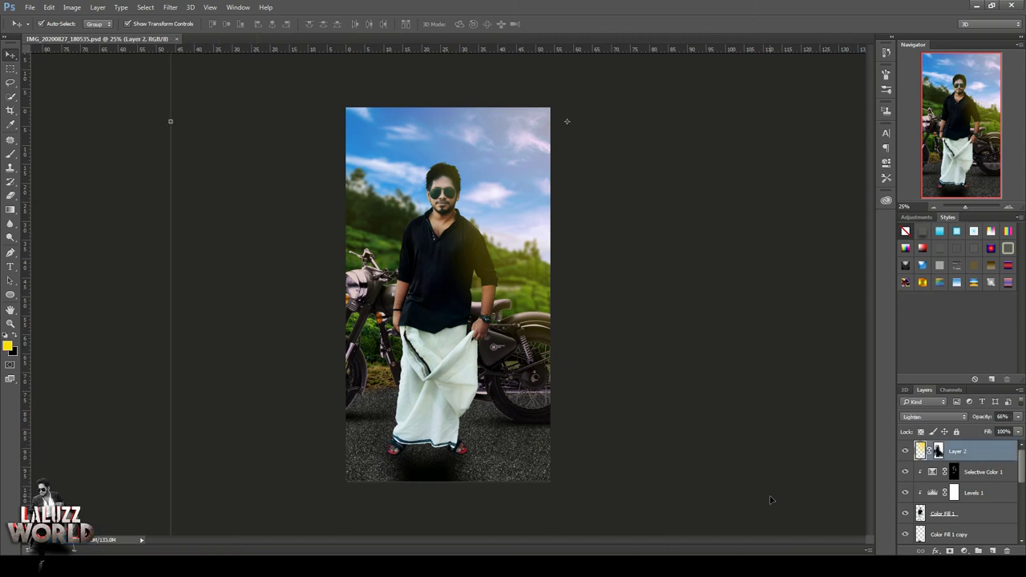
{"action": "key", "text": "ctrl+shift+alt+e"}
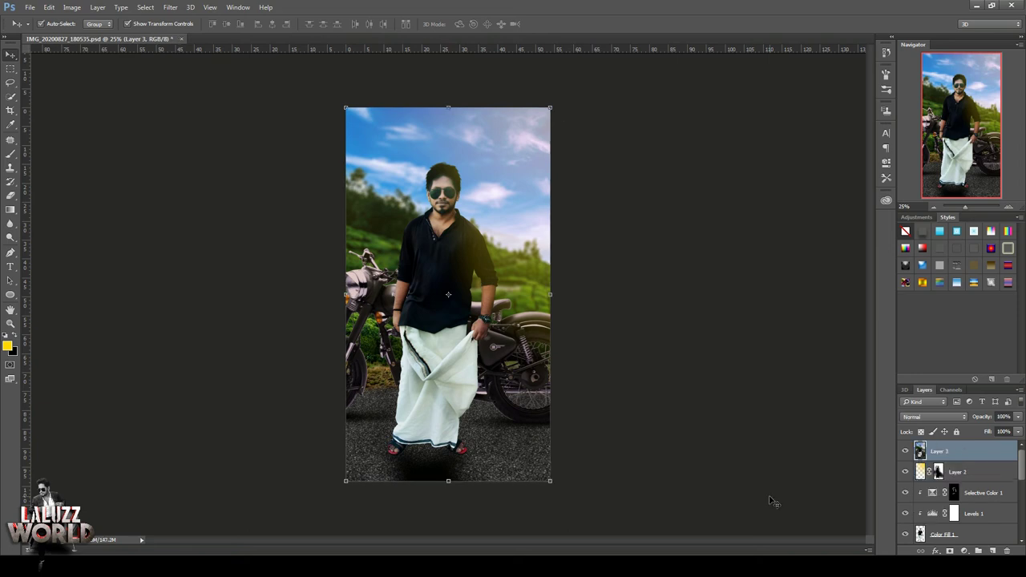
{"action": "key", "text": "ctrl+s"}
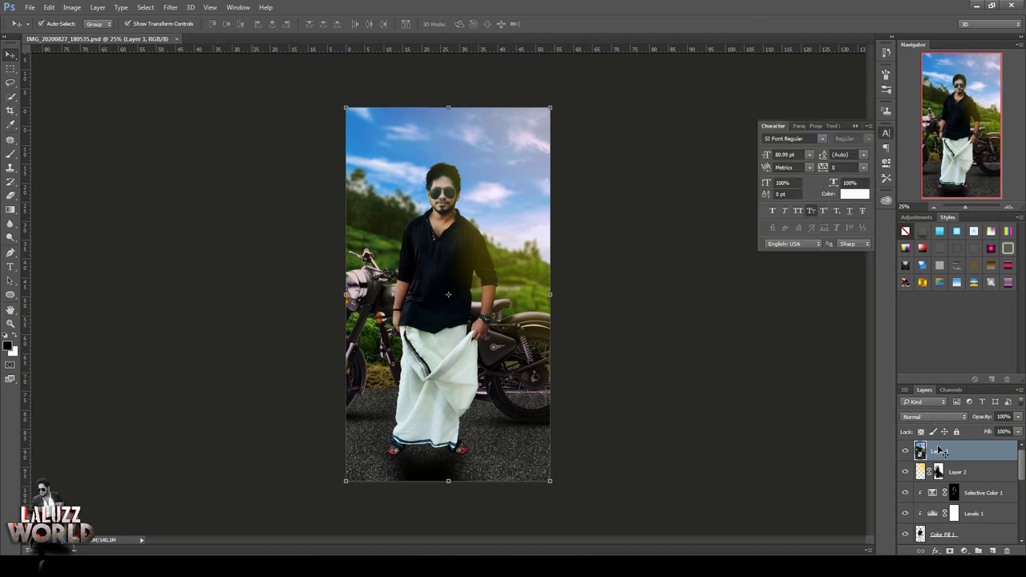
Step: Duplicate Layer 3, merge the copy back into it, and start the High Pass filter
{"action": "left_click", "coordinate": [986, 547], "text": "ctrl"}
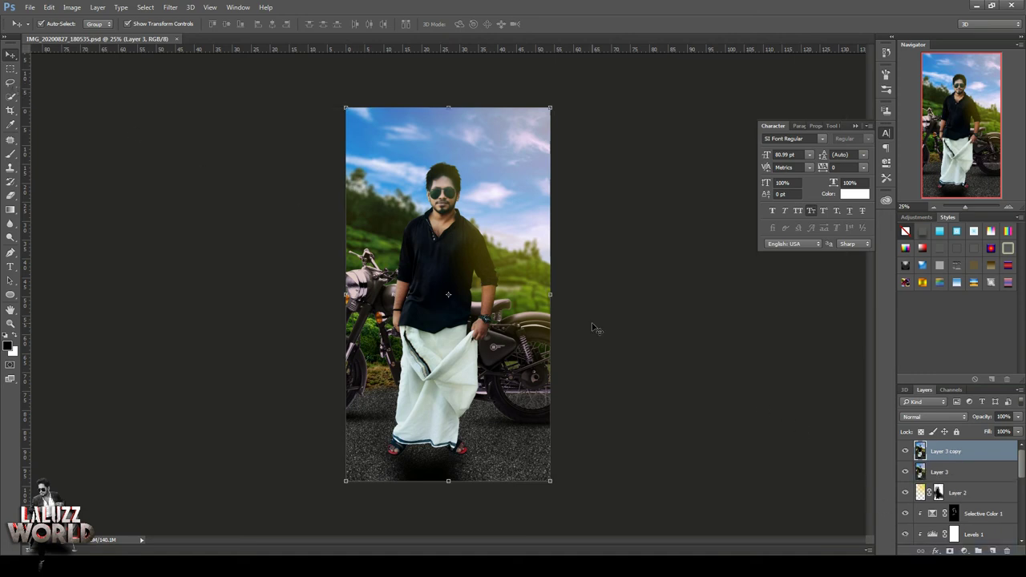
{"action": "key", "text": "ctrl+j"}
{"action": "key", "text": "ctrl+e"}
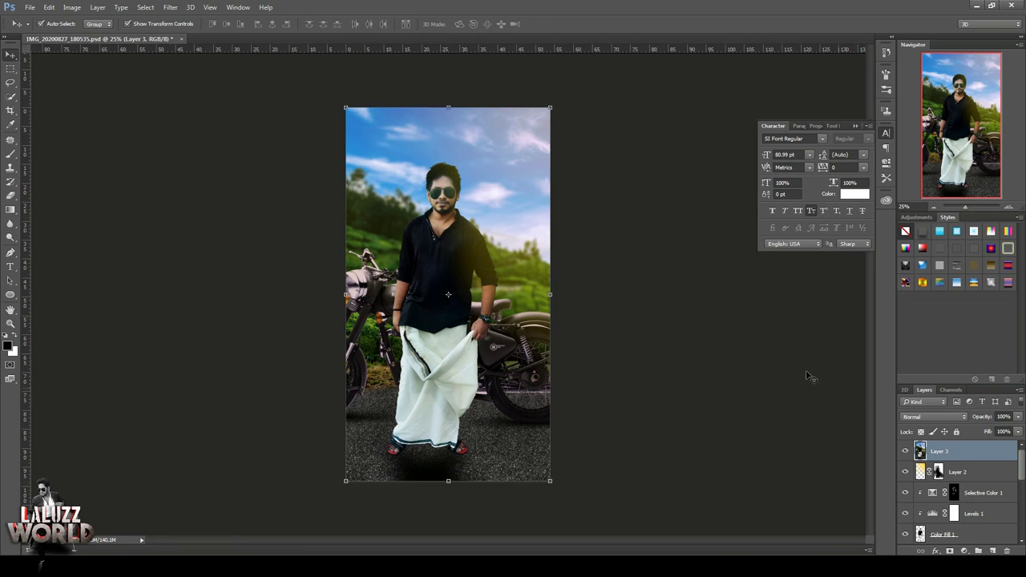
{"action": "left_click", "coordinate": [170, 7]}
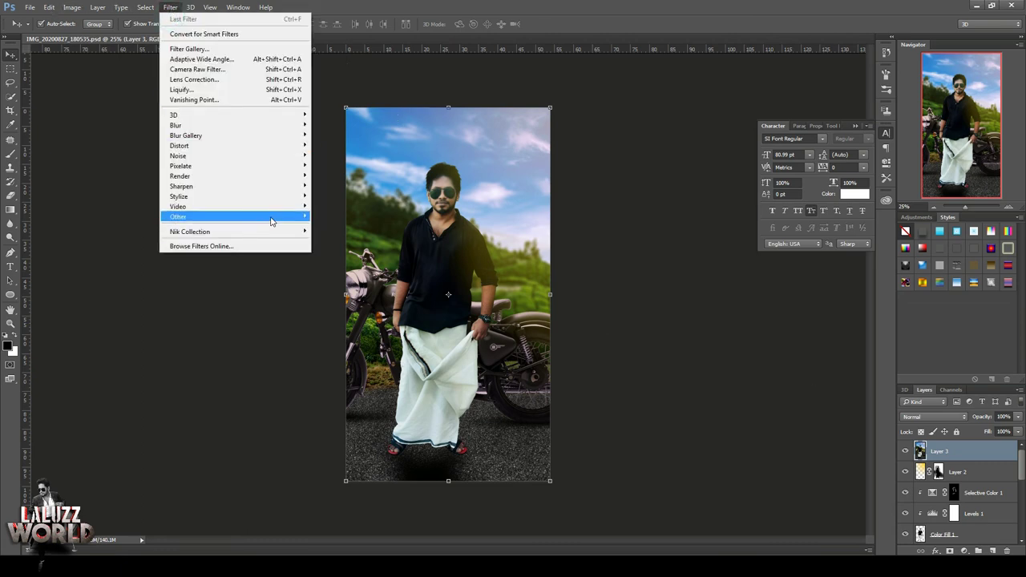
{"action": "mouse_move", "coordinate": [178, 216]}
{"action": "left_click", "coordinate": [328, 227]}
Step: Apply High Pass at about 4-pixel radius, blend Layer 3 as Overlay, stamp Layer 4 and save
{"action": "left_click_drag", "start_coordinate": [583, 332], "coordinate": [583, 335]}
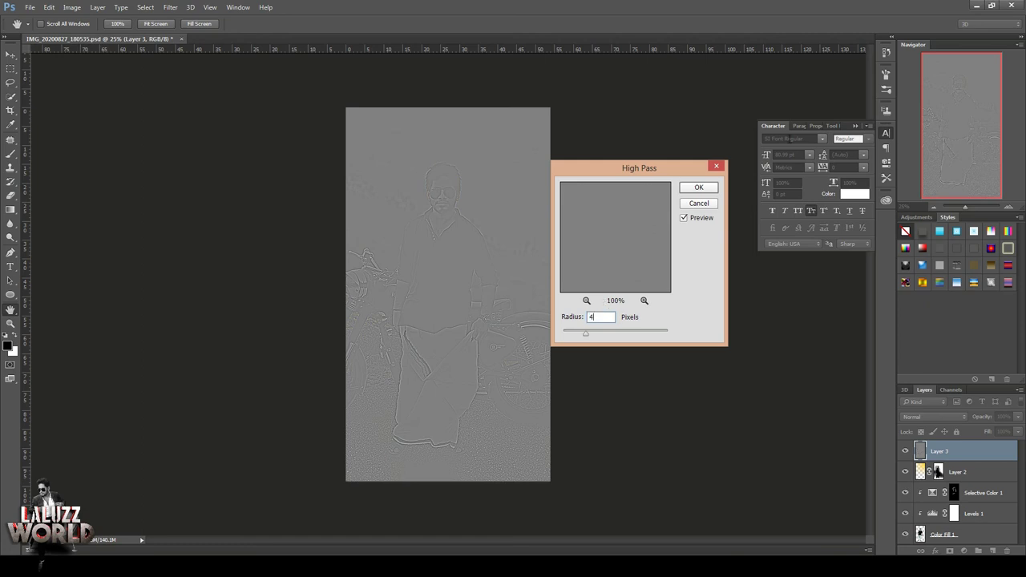
{"action": "left_click", "coordinate": [694, 192]}
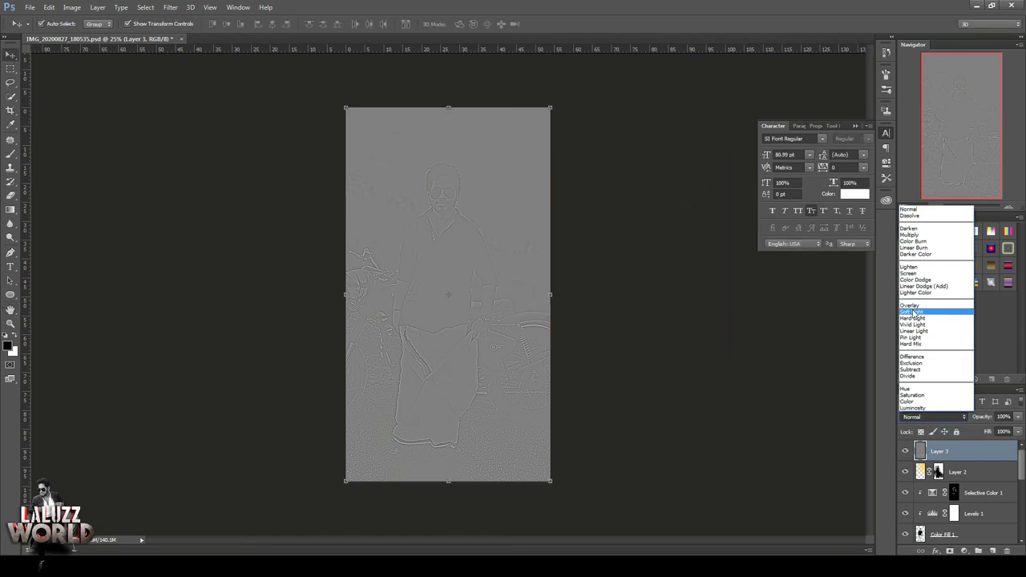
{"action": "left_click", "coordinate": [933, 310]}
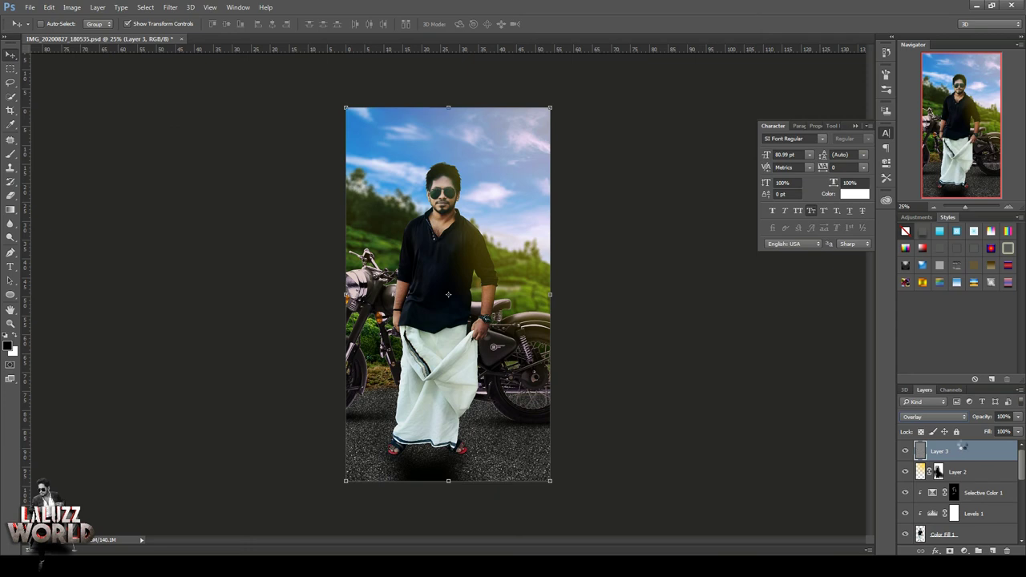
{"action": "key", "text": "ctrl+shift+alt+e"}
{"action": "key", "text": "ctrl+s"}
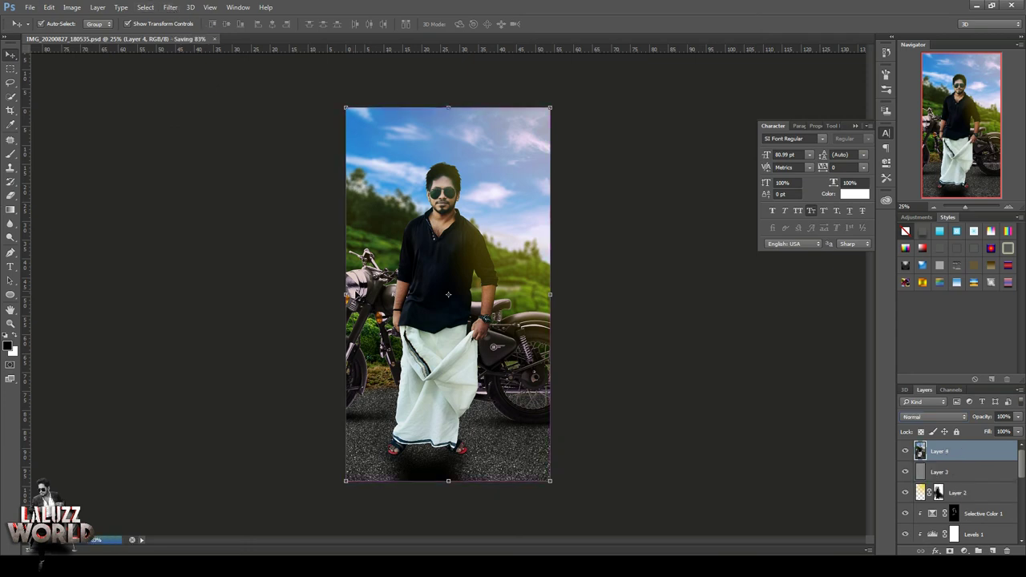
Step: Launch Color Efex Pro 4 on Layer 4 and pick the Colorize filter after trying Dark Contrasts
{"action": "left_click", "coordinate": [170, 7]}
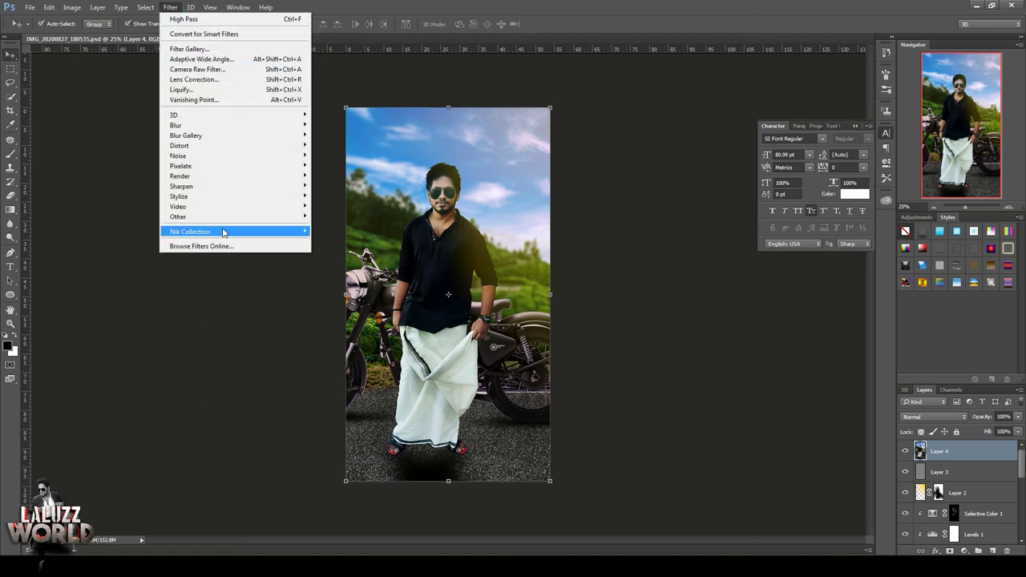
{"action": "left_click", "coordinate": [438, 262]}
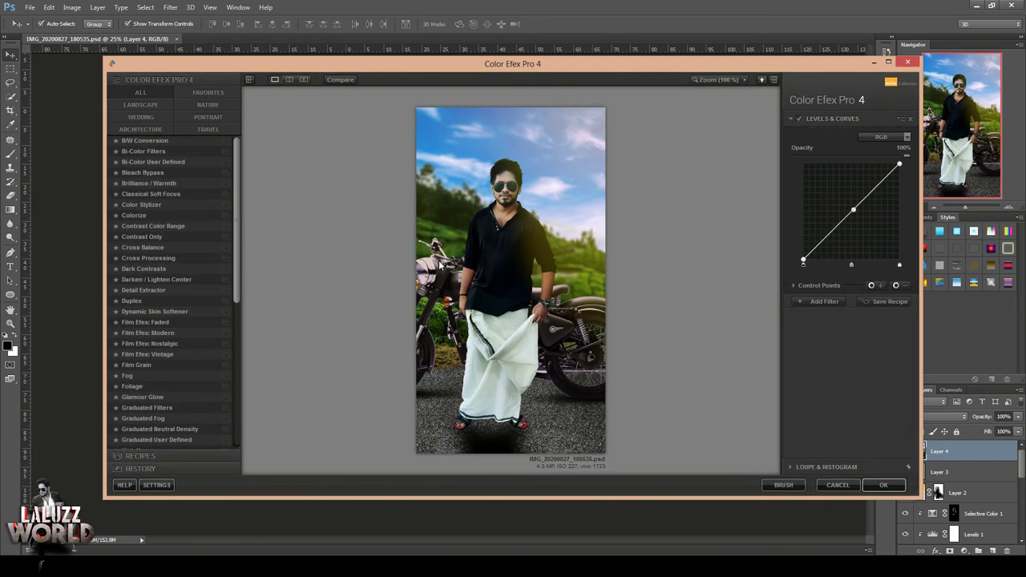
{"action": "left_click", "coordinate": [152, 269]}
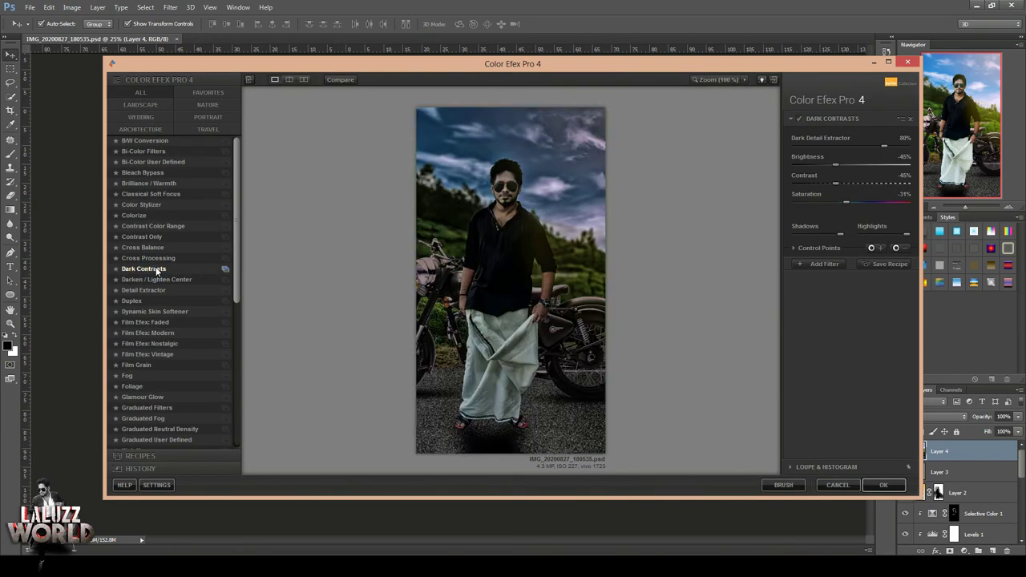
{"action": "left_click", "coordinate": [158, 215]}
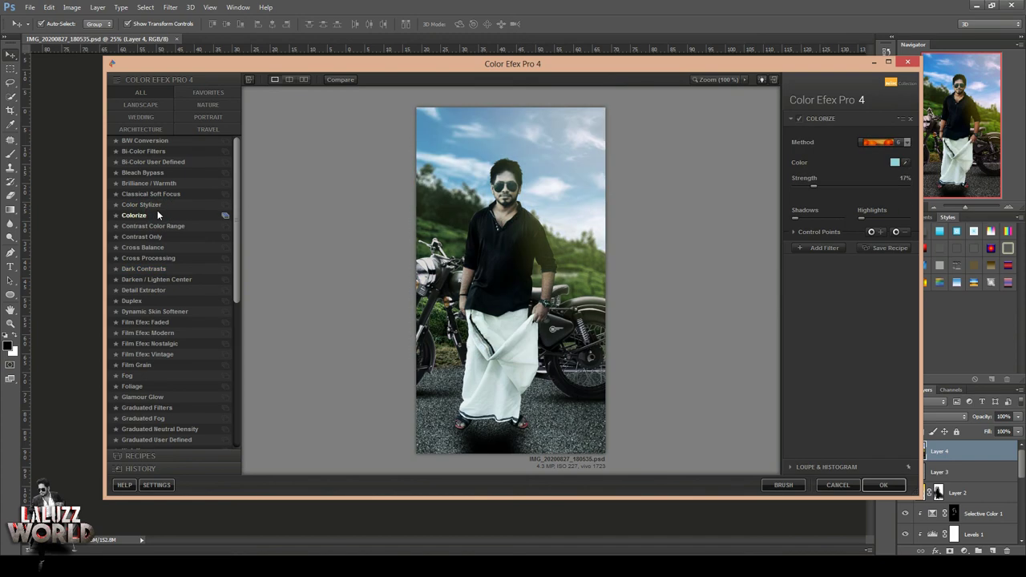
Step: Set Colorize to method 3 with 0% shadows and add an empty filter slot
{"action": "left_click", "coordinate": [901, 141]}
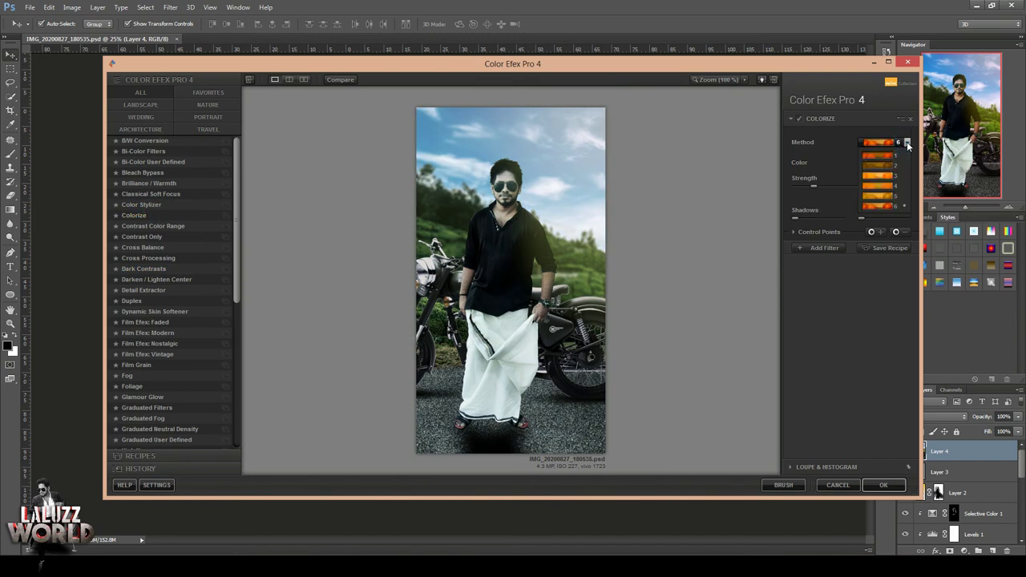
{"action": "left_click", "coordinate": [883, 177]}
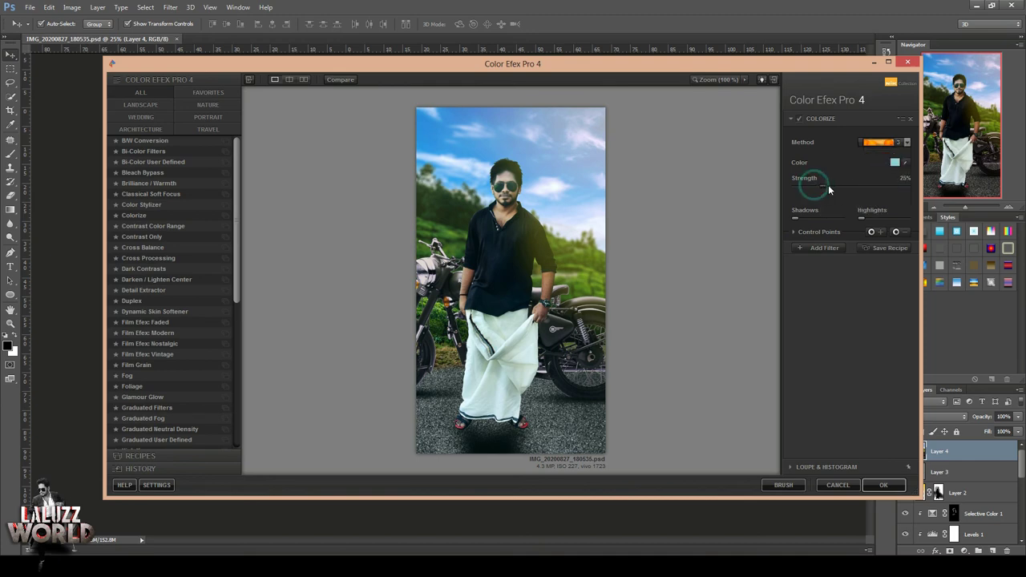
{"action": "left_click", "coordinate": [794, 214]}
{"action": "left_click_drag", "start_coordinate": [817, 215], "coordinate": [777, 222]}
{"action": "left_click", "coordinate": [791, 232]}
{"action": "left_click", "coordinate": [824, 248]}
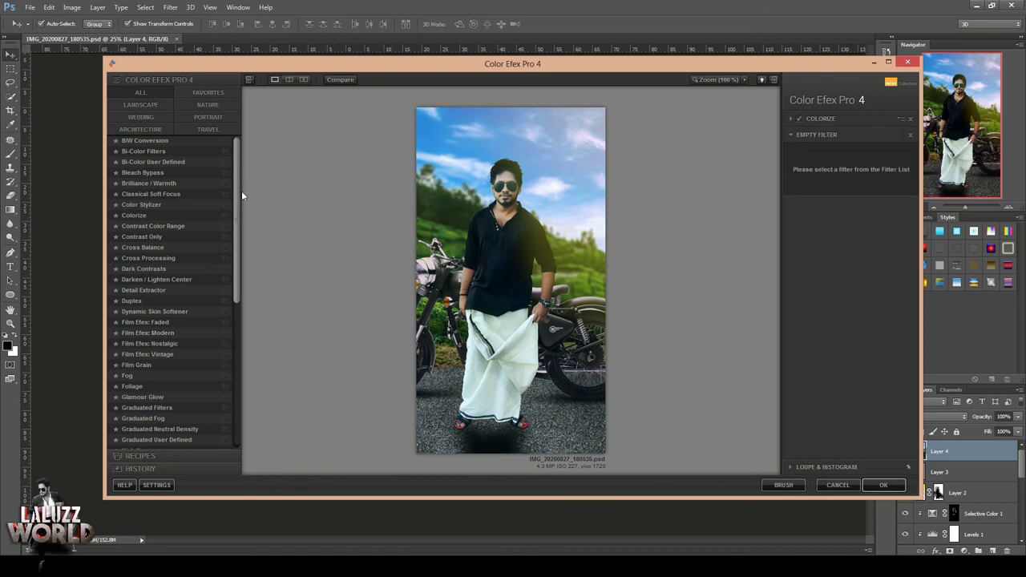
{"action": "left_click", "coordinate": [143, 205]}
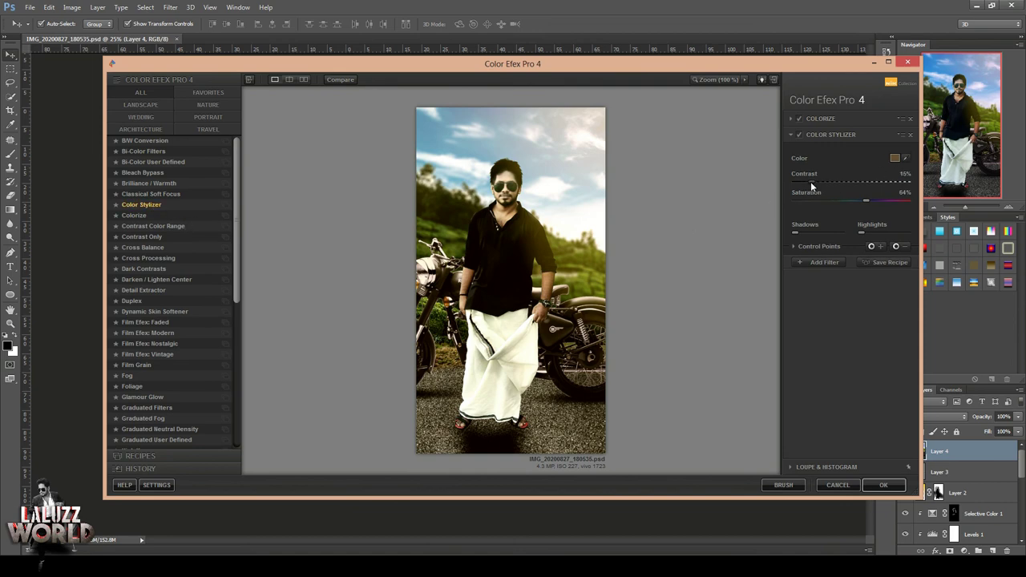
{"action": "left_click_drag", "start_coordinate": [810, 183], "coordinate": [806, 183]}
{"action": "left_click", "coordinate": [895, 157]}
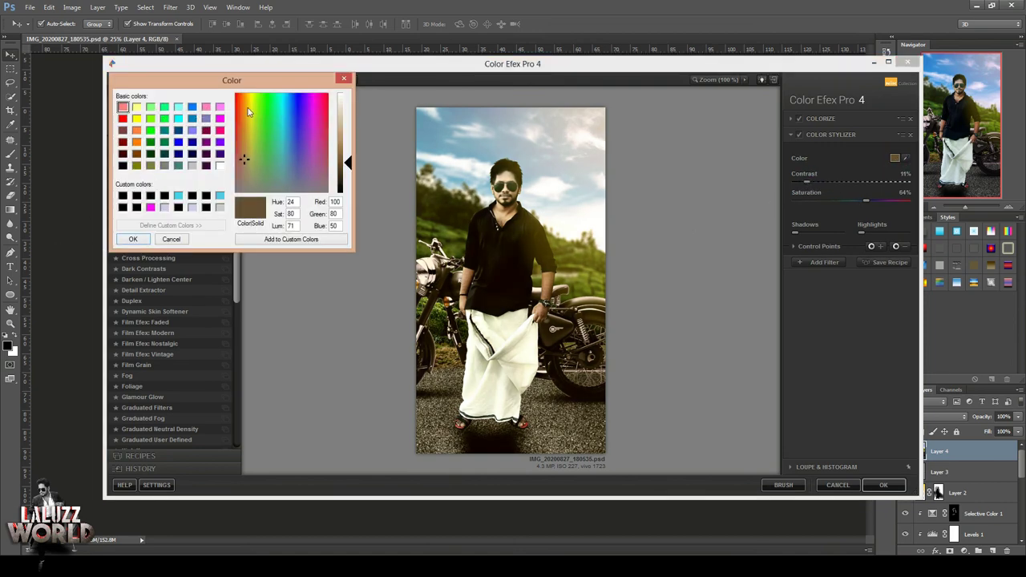
{"action": "left_click", "coordinate": [237, 95]}
{"action": "left_click", "coordinate": [266, 95]}
{"action": "left_click", "coordinate": [132, 238]}
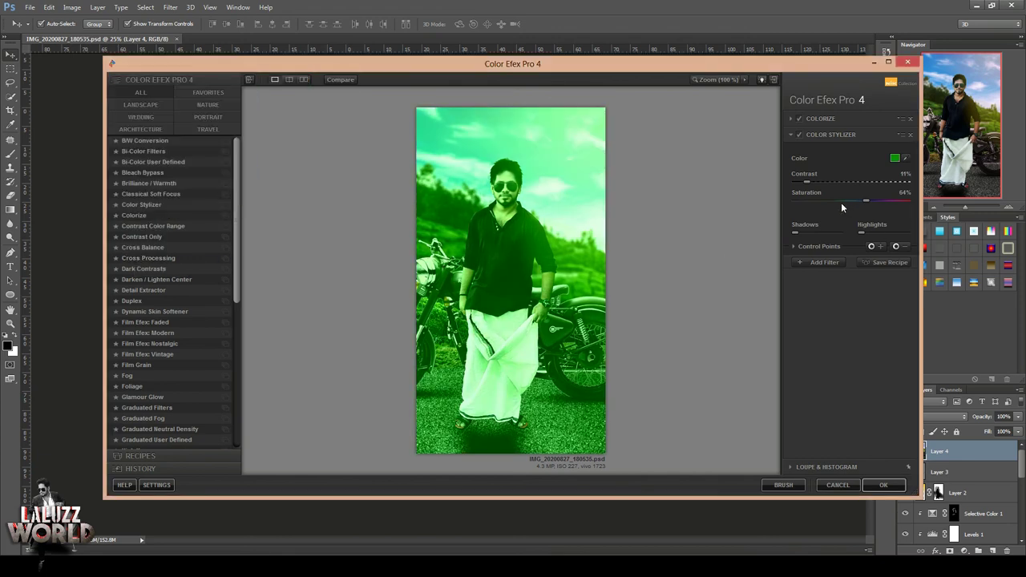
{"action": "left_click", "coordinate": [909, 134]}
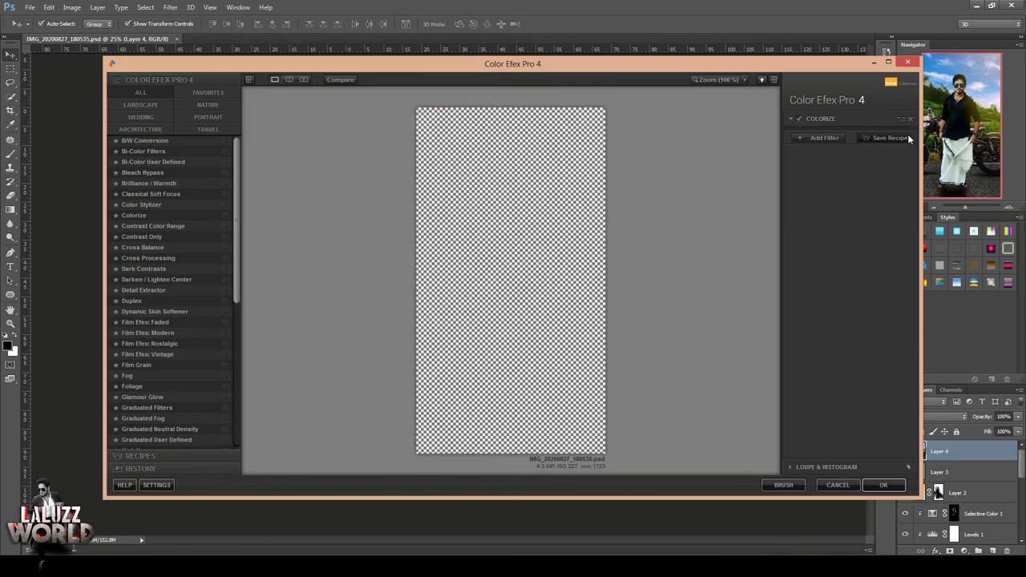
{"action": "left_click", "coordinate": [816, 247]}
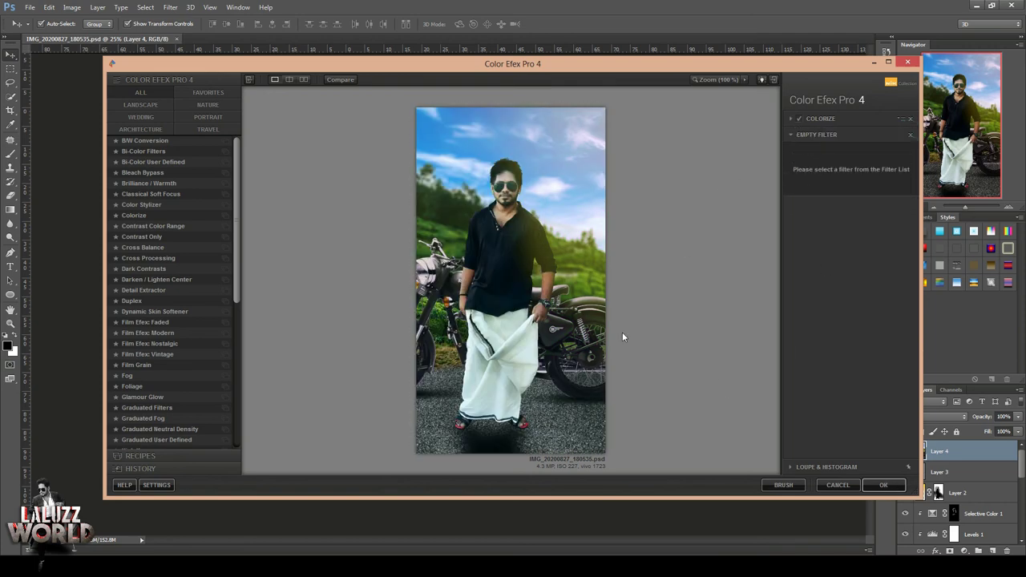
{"action": "scroll", "coordinate": [238, 301], "scroll_direction": "down", "scroll_amount": 2}
{"action": "scroll", "coordinate": [237, 326], "scroll_direction": "down", "scroll_amount": 1}
{"action": "scroll", "coordinate": [244, 357], "scroll_direction": "down", "scroll_amount": 1}
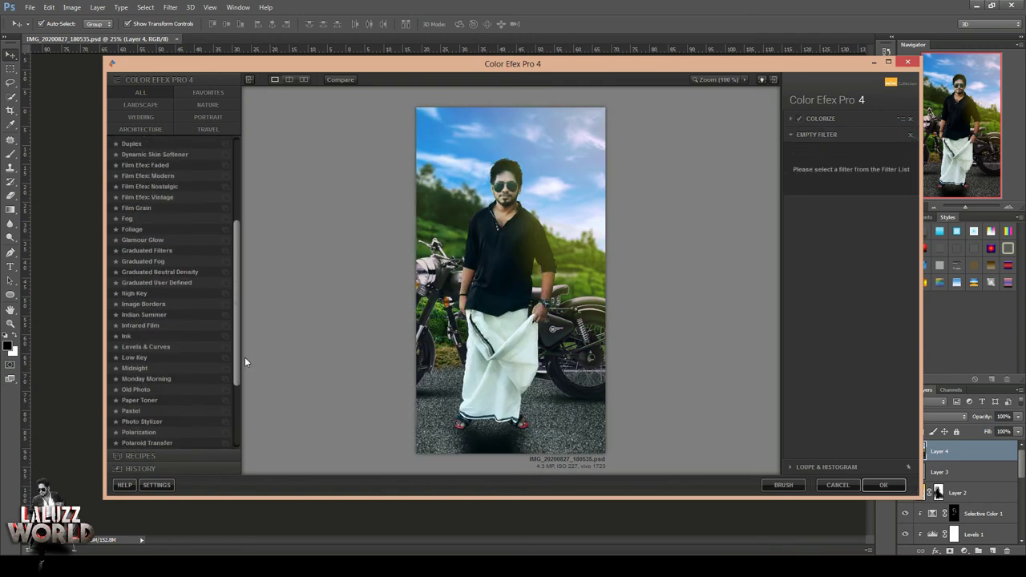
{"action": "scroll", "coordinate": [247, 364], "scroll_direction": "down", "scroll_amount": 1}
{"action": "left_click", "coordinate": [165, 399]}
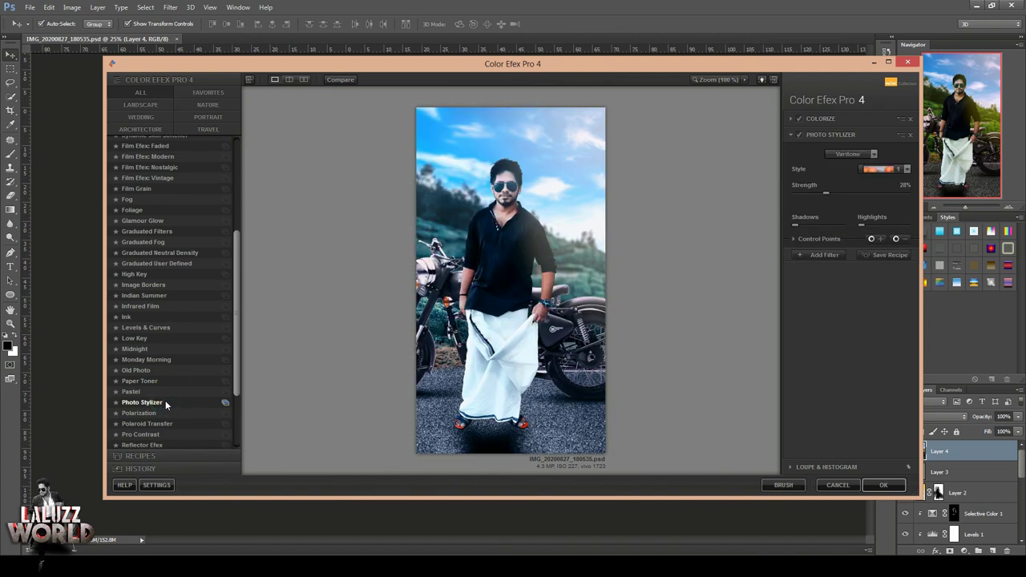
{"action": "left_click", "coordinate": [904, 171]}
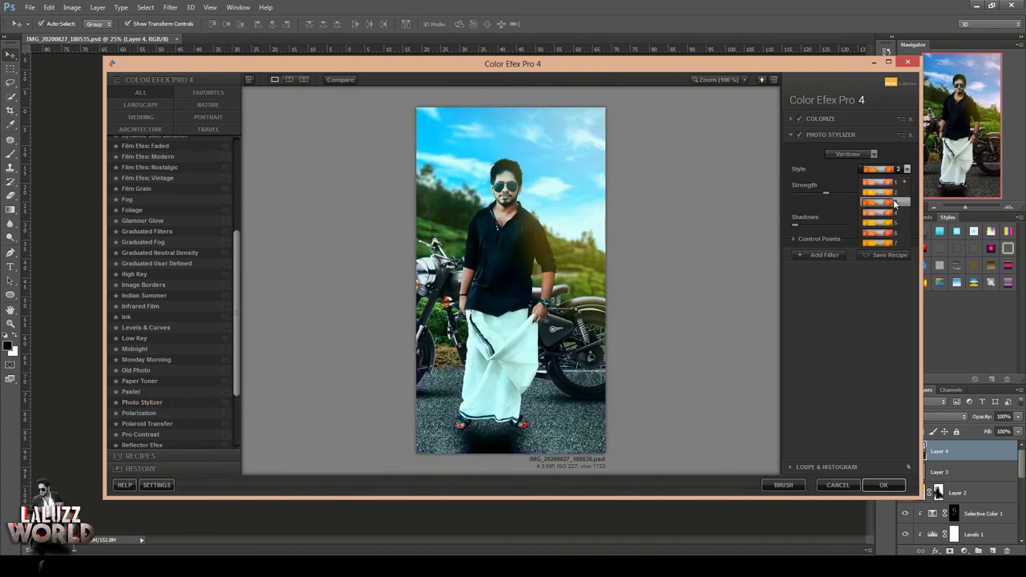
{"action": "left_click", "coordinate": [890, 242]}
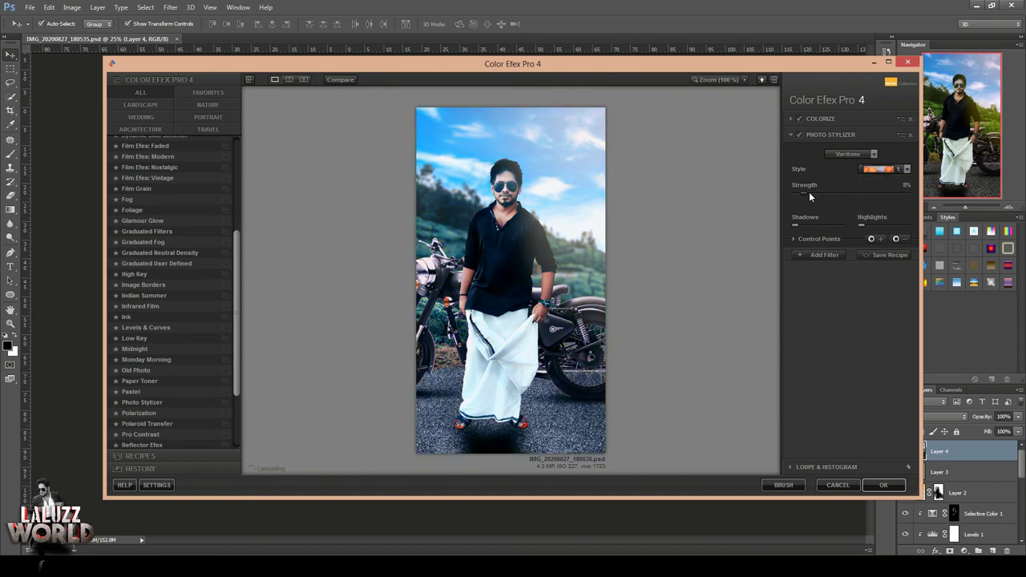
{"action": "left_click_drag", "start_coordinate": [834, 191], "coordinate": [854, 193]}
{"action": "left_click", "coordinate": [900, 170]}
{"action": "left_click", "coordinate": [896, 193]}
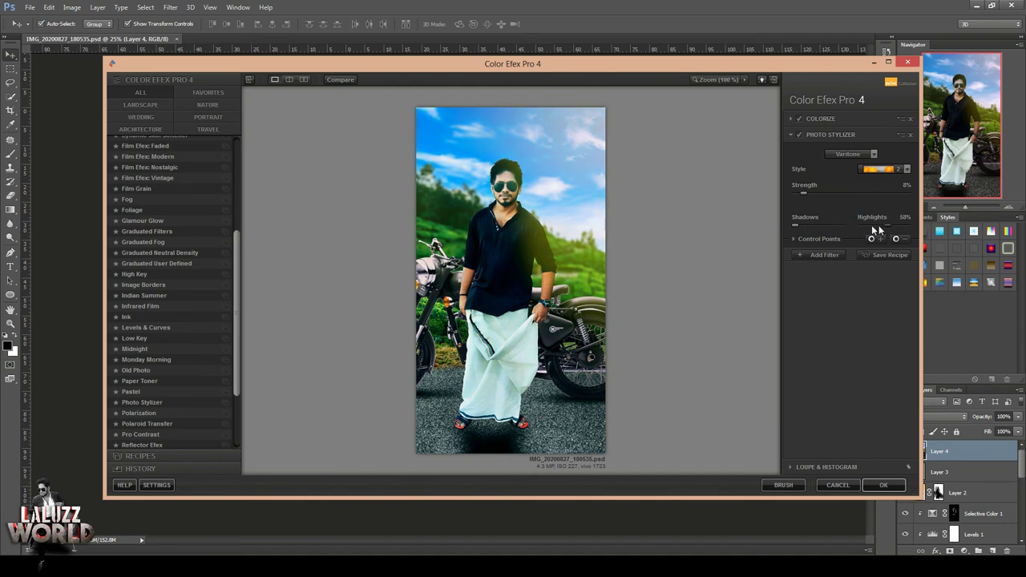
{"action": "left_click", "coordinate": [910, 135]}
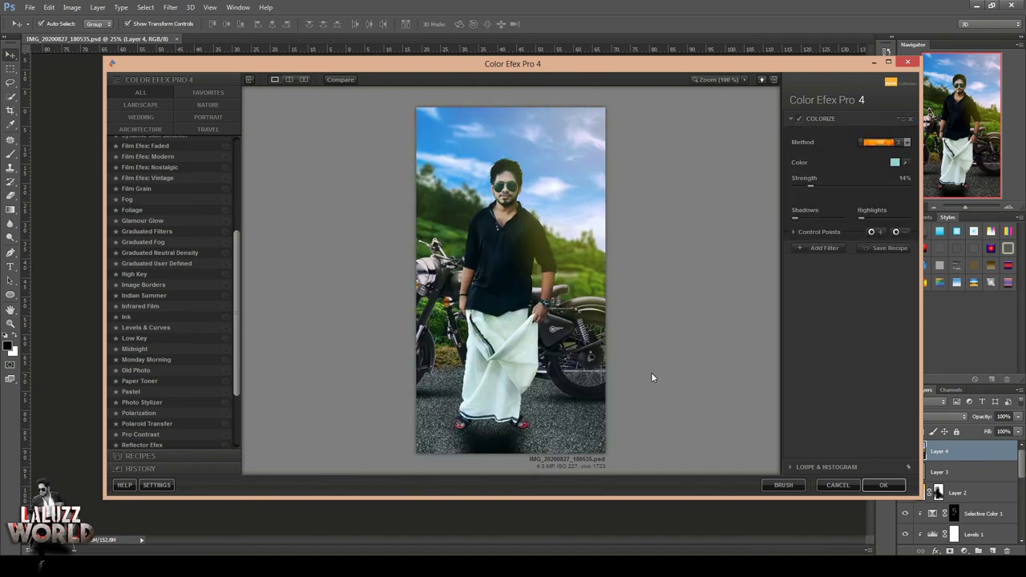
{"action": "left_click", "coordinate": [826, 248]}
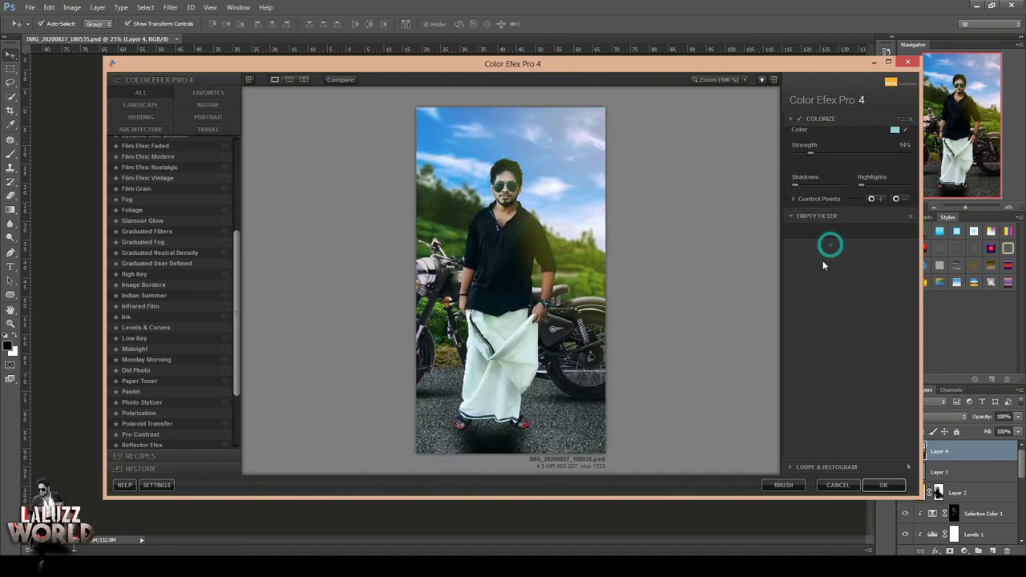
Step: Add Glamour Glow at 34% glow, compare it on and off, and apply as a Color Efex Pro 4 layer
{"action": "left_click", "coordinate": [166, 221]}
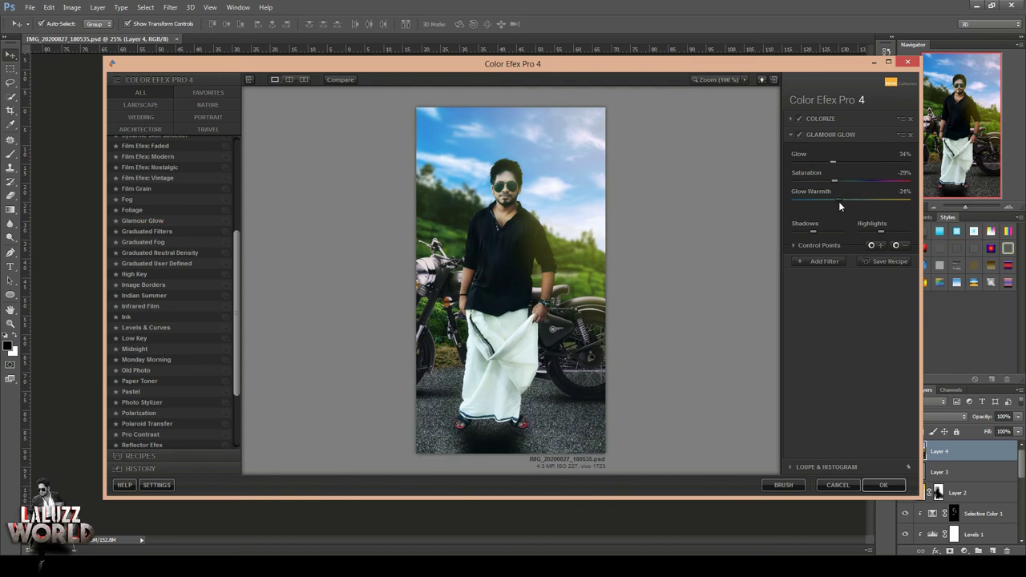
{"action": "left_click", "coordinate": [799, 135]}
{"action": "left_click", "coordinate": [799, 134]}
{"action": "left_click", "coordinate": [799, 135]}
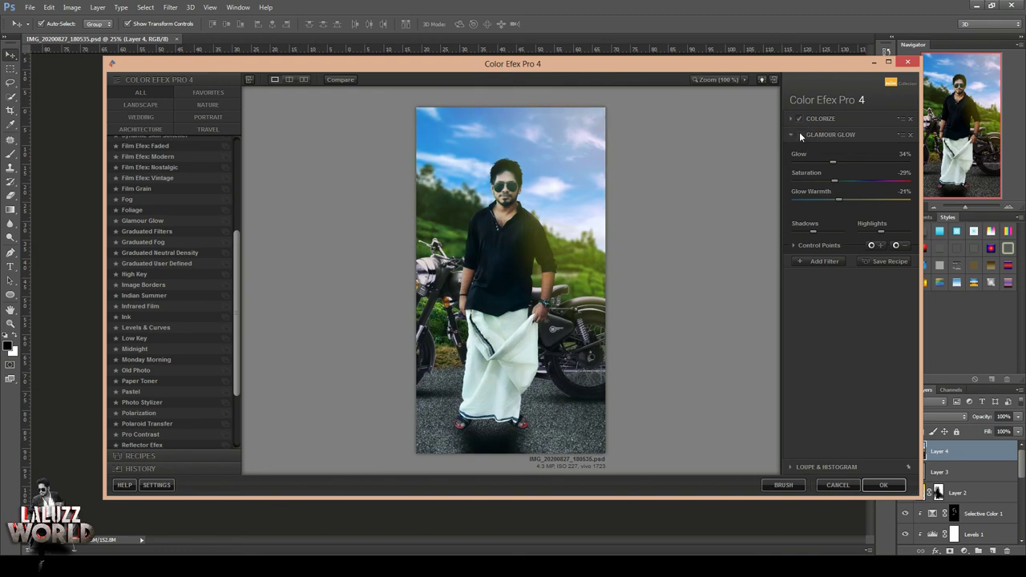
{"action": "left_click", "coordinate": [799, 135]}
{"action": "left_click", "coordinate": [883, 485]}
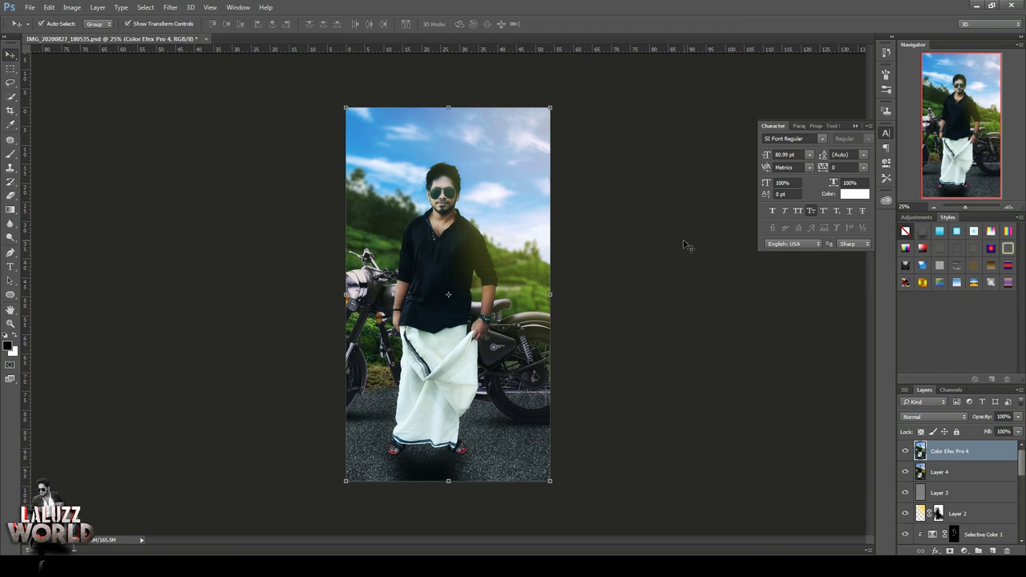
Step: Save, then apply Camera Raw: exposure +0.15, contrast +28, clarity +8, shadows +12, blacks +10
{"action": "key", "text": "ctrl+s"}
{"action": "left_click", "coordinate": [170, 8]}
{"action": "left_click", "coordinate": [191, 70]}
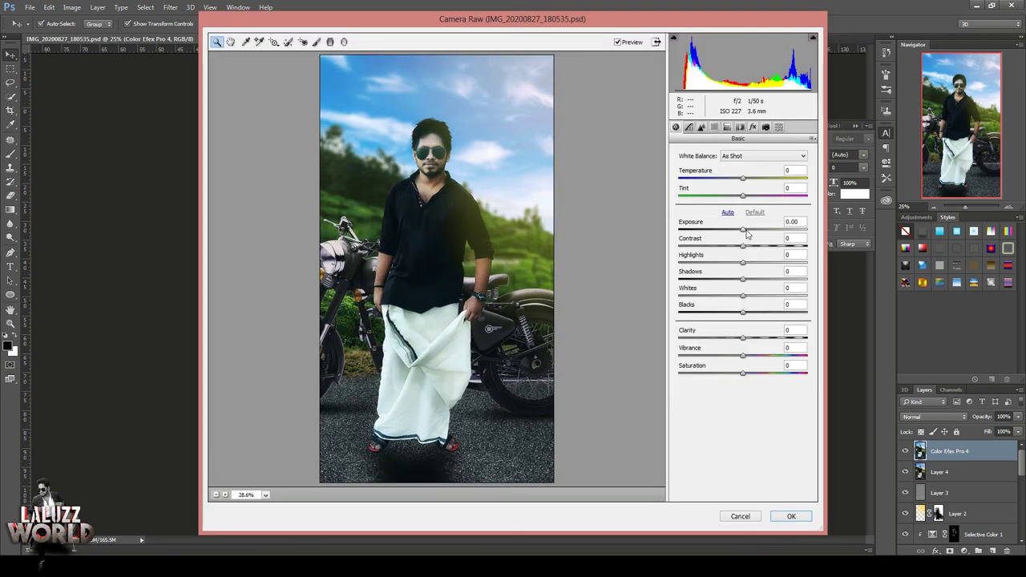
{"action": "left_click_drag", "start_coordinate": [741, 230], "coordinate": [761, 246]}
{"action": "left_click_drag", "start_coordinate": [743, 337], "coordinate": [747, 337]}
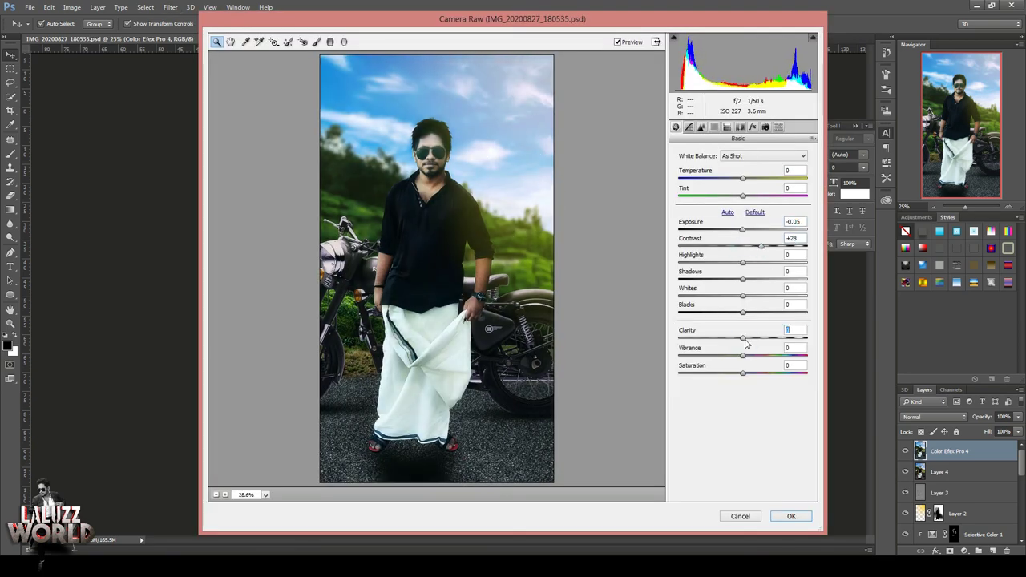
{"action": "left_click_drag", "start_coordinate": [741, 230], "coordinate": [744, 230]}
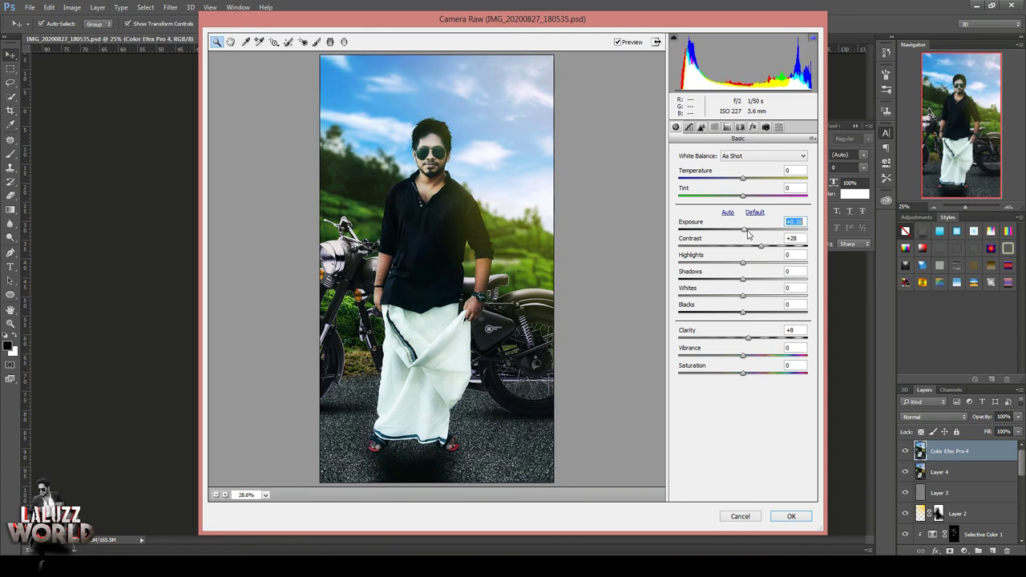
{"action": "mouse_move", "coordinate": [742, 279]}
{"action": "left_mouse_down"}
{"action": "mouse_move", "coordinate": [759, 317]}
{"action": "mouse_move", "coordinate": [749, 316]}
{"action": "left_mouse_up"}
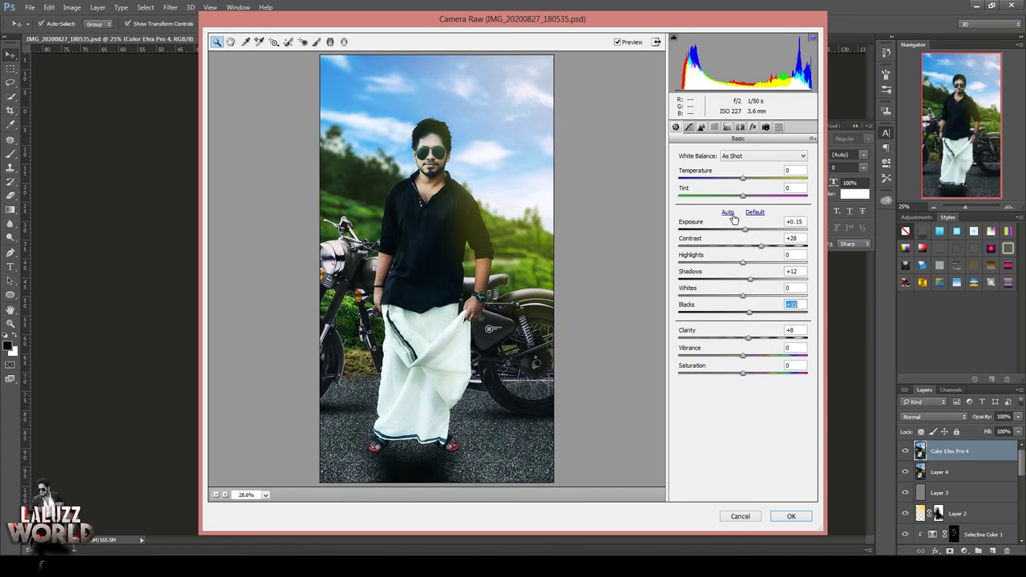
{"action": "left_click", "coordinate": [796, 516]}
Step: In Camera Raw, draw a radial filter ellipse around the man and fit it to his figure
{"action": "left_click", "coordinate": [170, 7]}
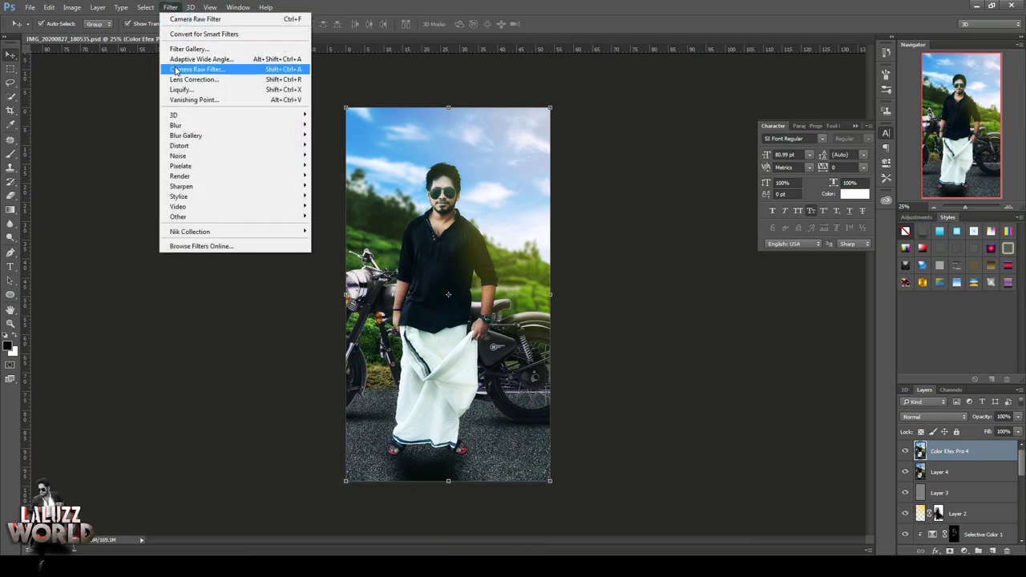
{"action": "left_click", "coordinate": [195, 69]}
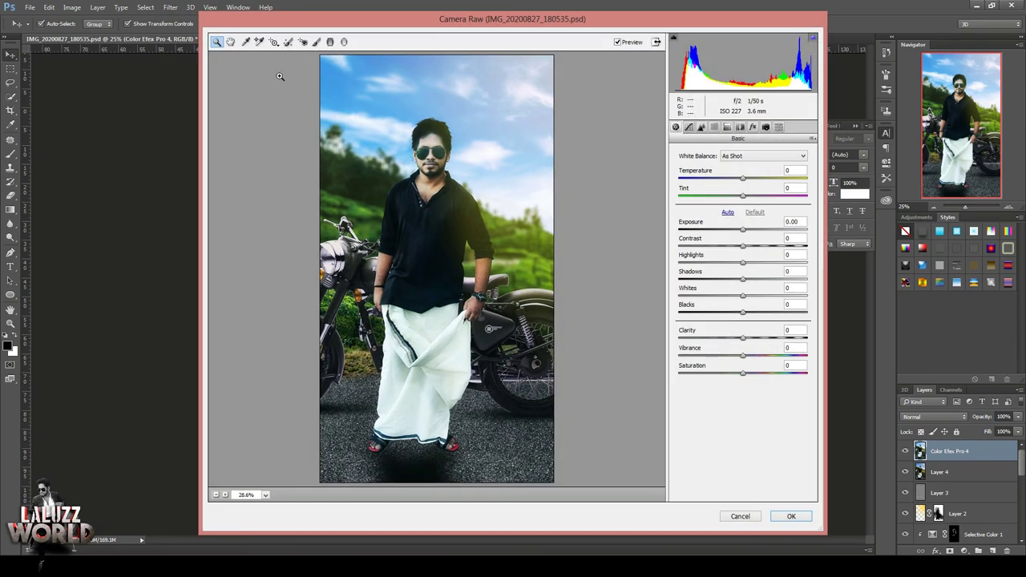
{"action": "left_click", "coordinate": [345, 42]}
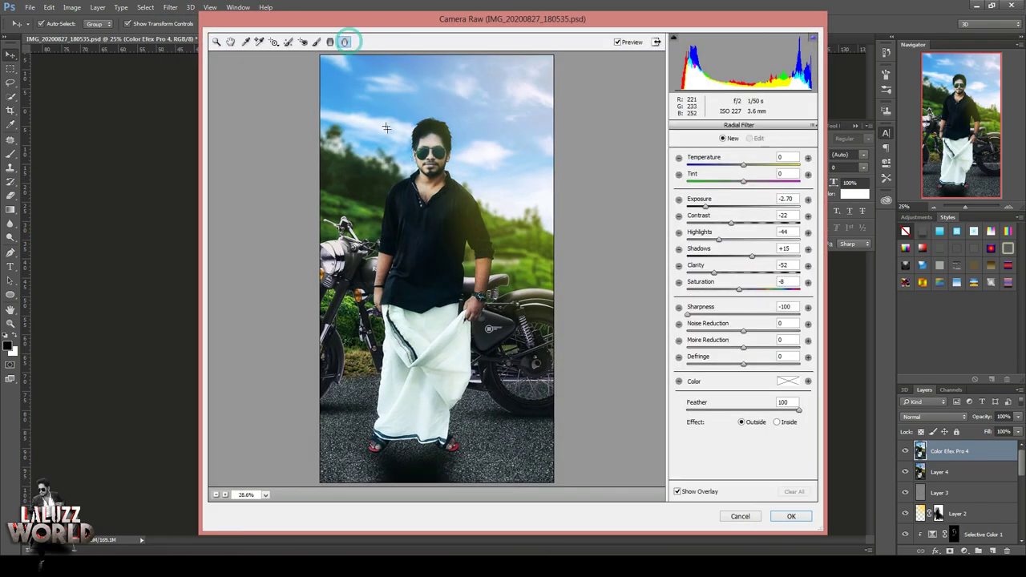
{"action": "mouse_move", "coordinate": [388, 128]}
{"action": "left_mouse_down"}
{"action": "mouse_move", "coordinate": [476, 263]}
{"action": "mouse_move", "coordinate": [534, 415]}
{"action": "left_mouse_up"}
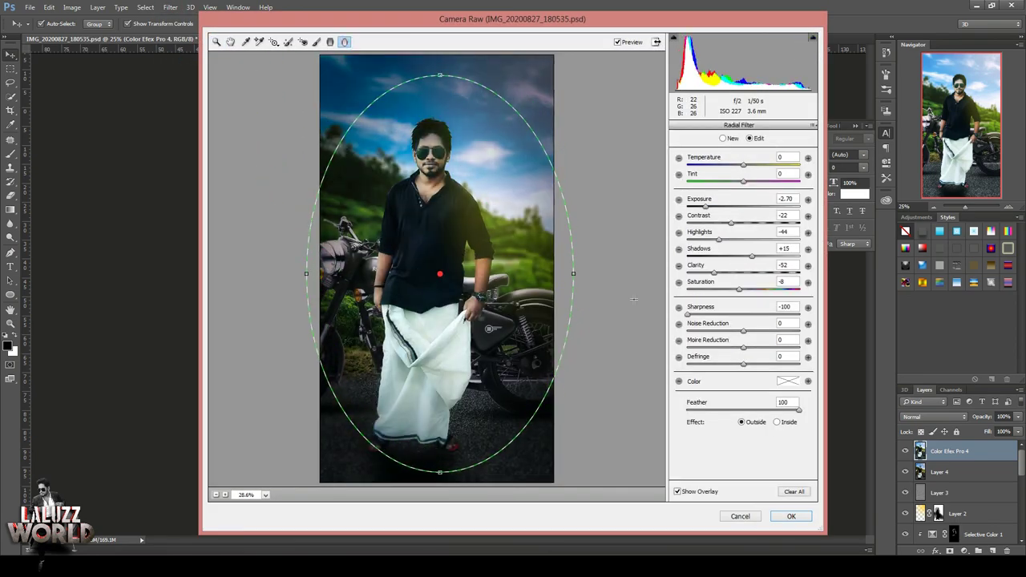
{"action": "left_click", "coordinate": [215, 495]}
{"action": "left_click", "coordinate": [215, 495]}
{"action": "left_click", "coordinate": [214, 494]}
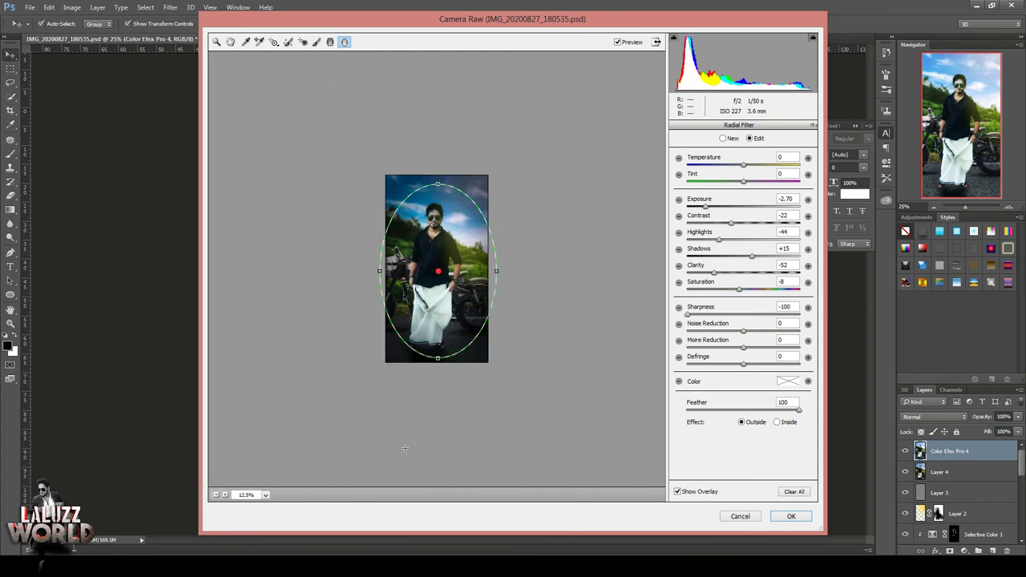
{"action": "left_click_drag", "start_coordinate": [438, 183], "coordinate": [439, 130]}
{"action": "left_click_drag", "start_coordinate": [497, 271], "coordinate": [533, 269]}
{"action": "mouse_move", "coordinate": [437, 272]}
{"action": "left_mouse_down"}
{"action": "mouse_move", "coordinate": [435, 218]}
{"action": "mouse_move", "coordinate": [434, 226]}
{"action": "left_mouse_up"}
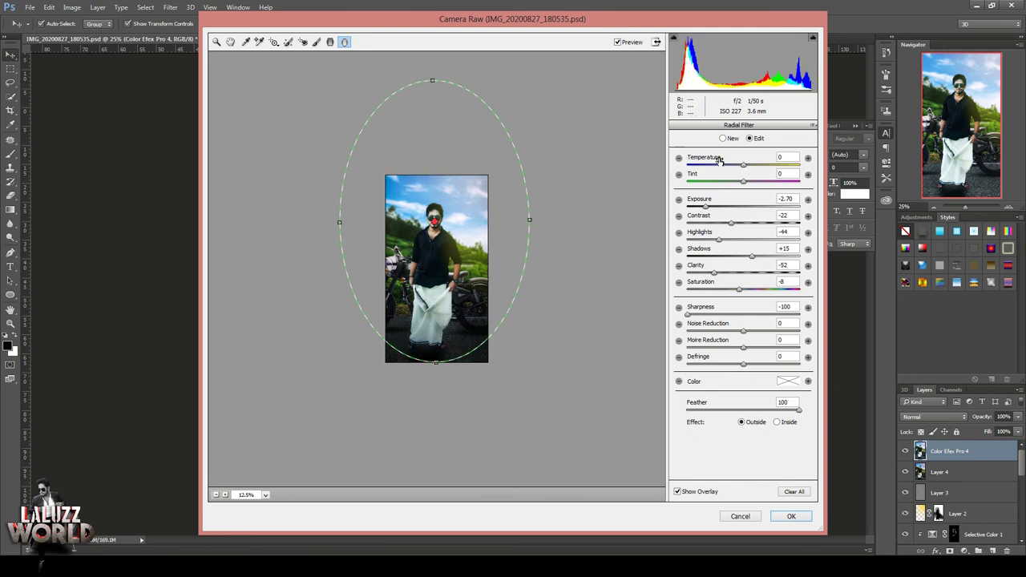
{"action": "left_click", "coordinate": [225, 494]}
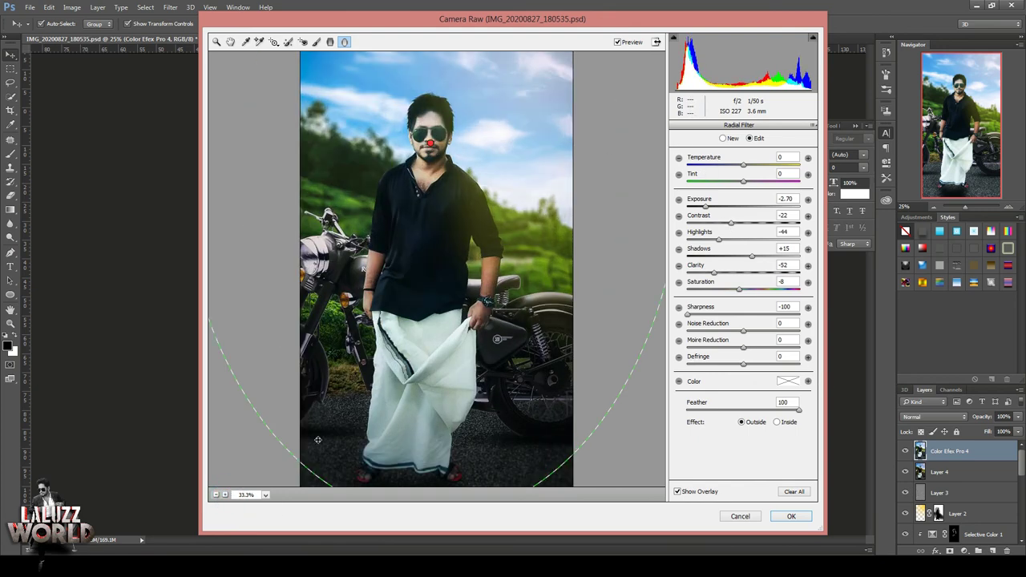
Step: Darken outside the ellipse (exposure -2.70, clarity -70, contrast -27, shadows +23), apply, and save
{"action": "left_click_drag", "start_coordinate": [731, 222], "coordinate": [718, 223]}
{"action": "left_click", "coordinate": [718, 239]}
{"action": "mouse_move", "coordinate": [714, 273]}
{"action": "left_mouse_down"}
{"action": "mouse_move", "coordinate": [704, 273]}
{"action": "mouse_move", "coordinate": [755, 258]}
{"action": "left_mouse_up"}
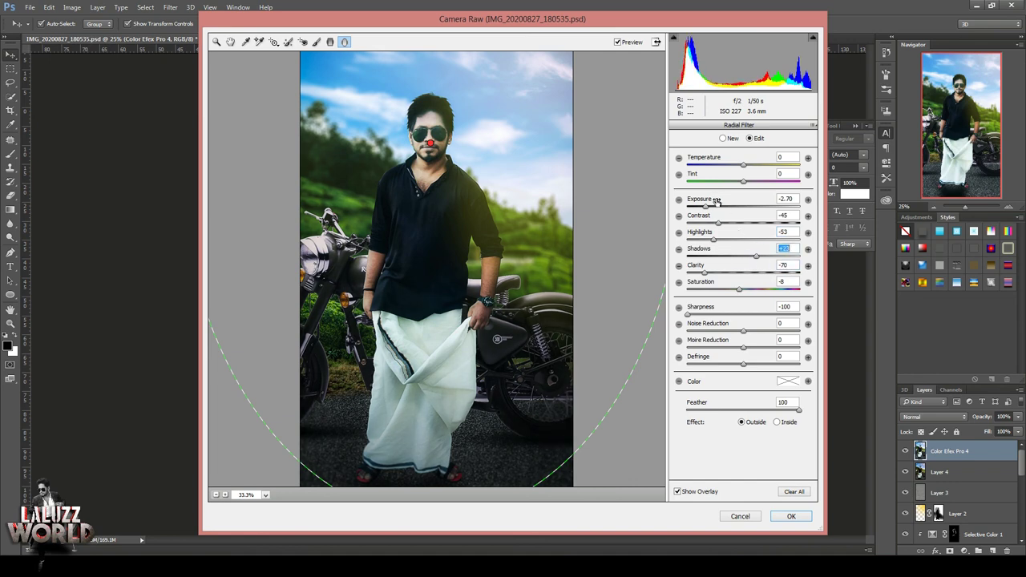
{"action": "left_click_drag", "start_coordinate": [718, 223], "coordinate": [728, 223]}
{"action": "left_click", "coordinate": [716, 240]}
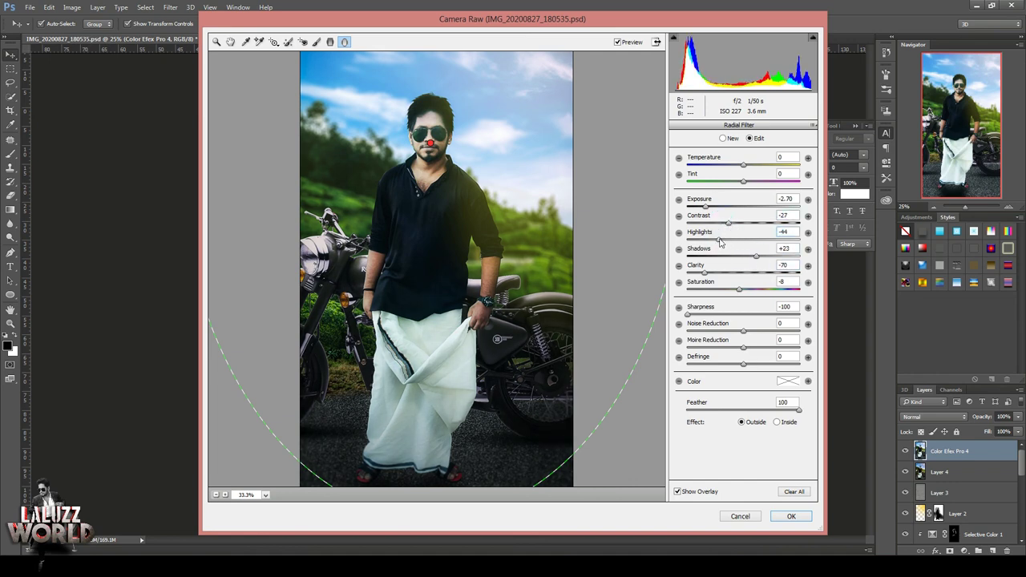
{"action": "left_click", "coordinate": [791, 517]}
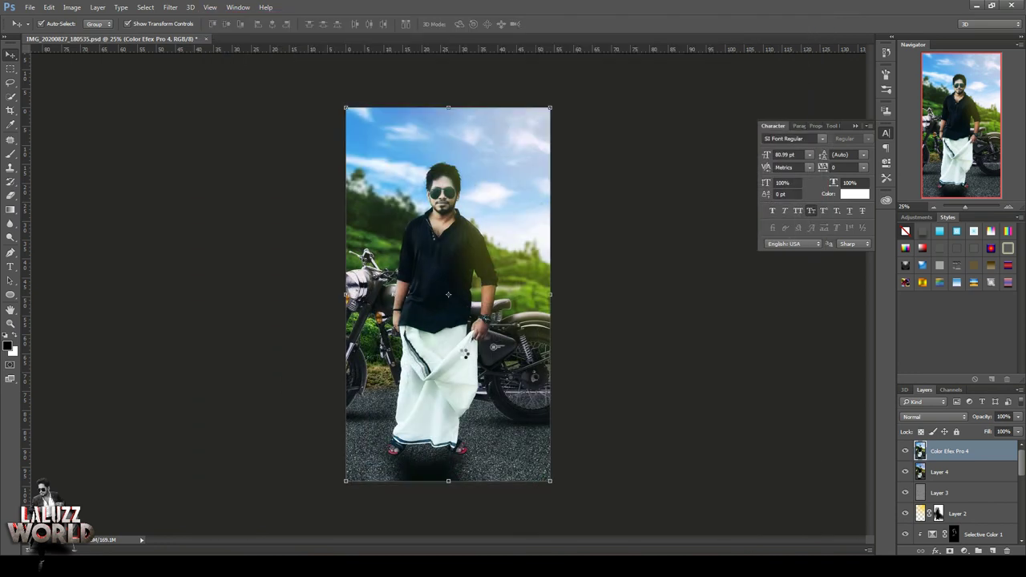
{"action": "left_click", "coordinate": [615, 328]}
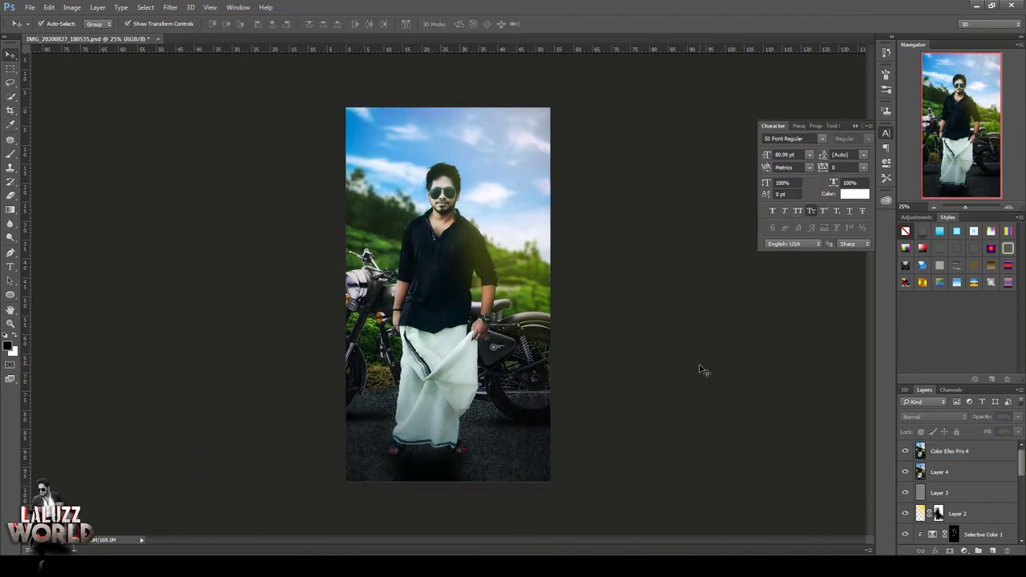
{"action": "key", "text": "ctrl+s"}
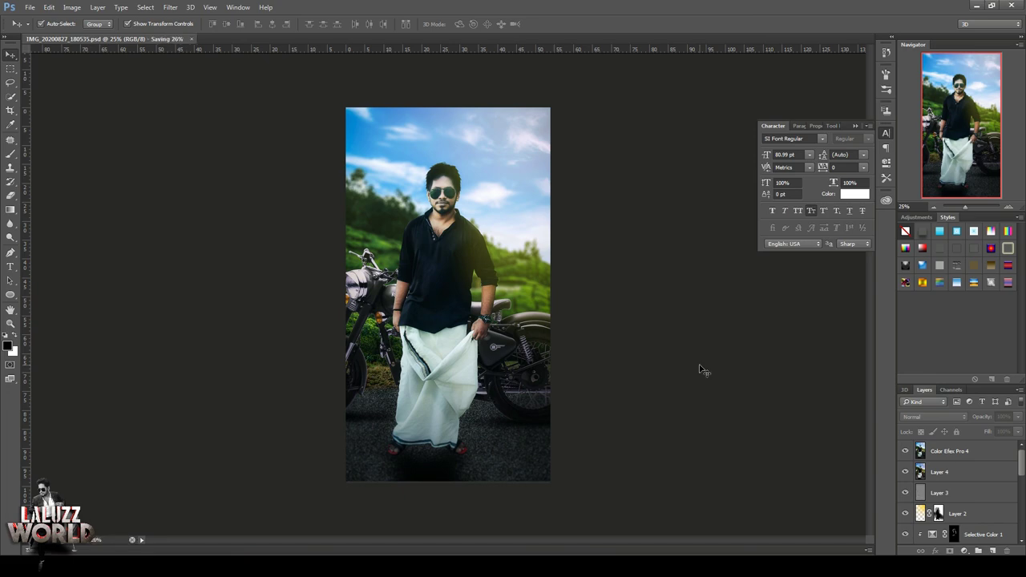